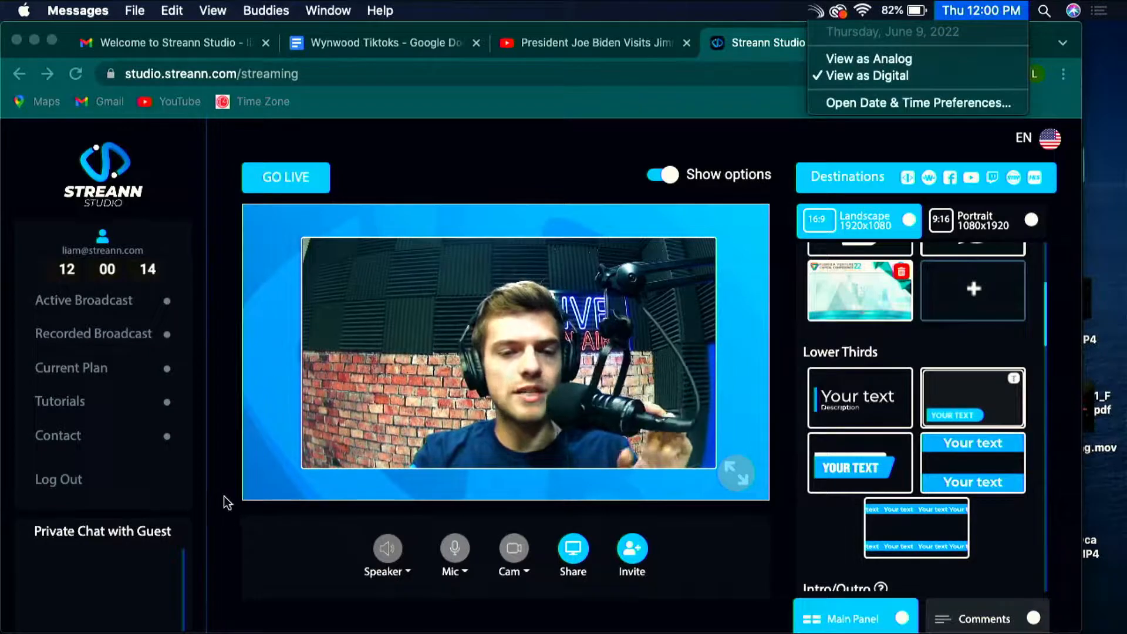
# Step: Apply the slanted blue lower third with the white accent bar to the presenter's video
pyautogui.click(222, 496)
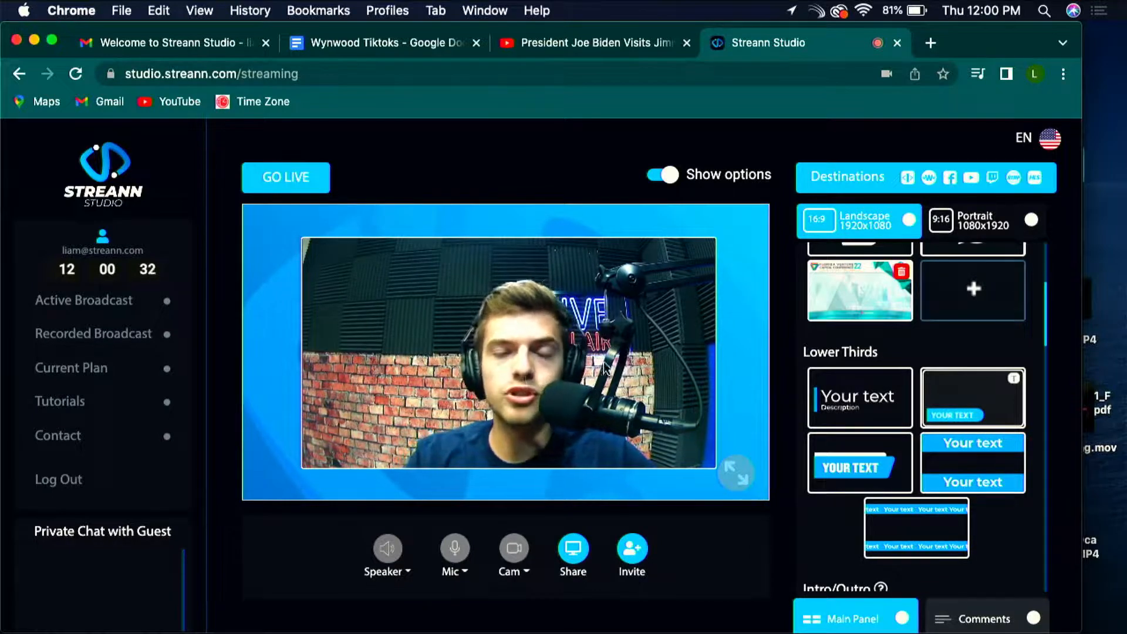
pyautogui.scroll(3, 887, 326)
pyautogui.scroll(-2, 963, 465)
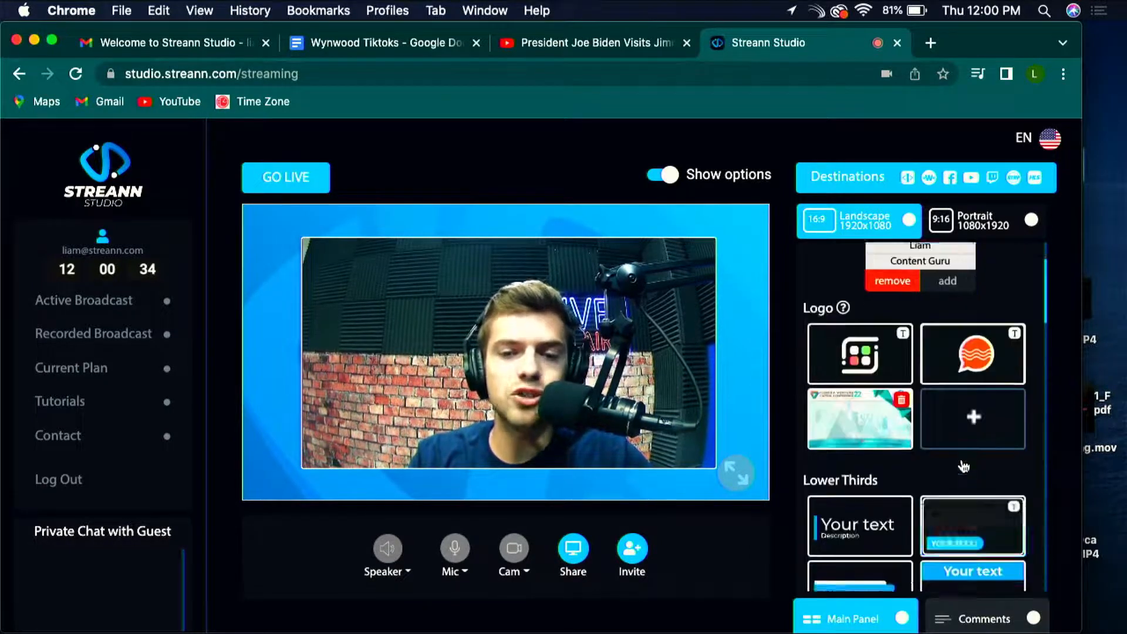
pyautogui.click(963, 465)
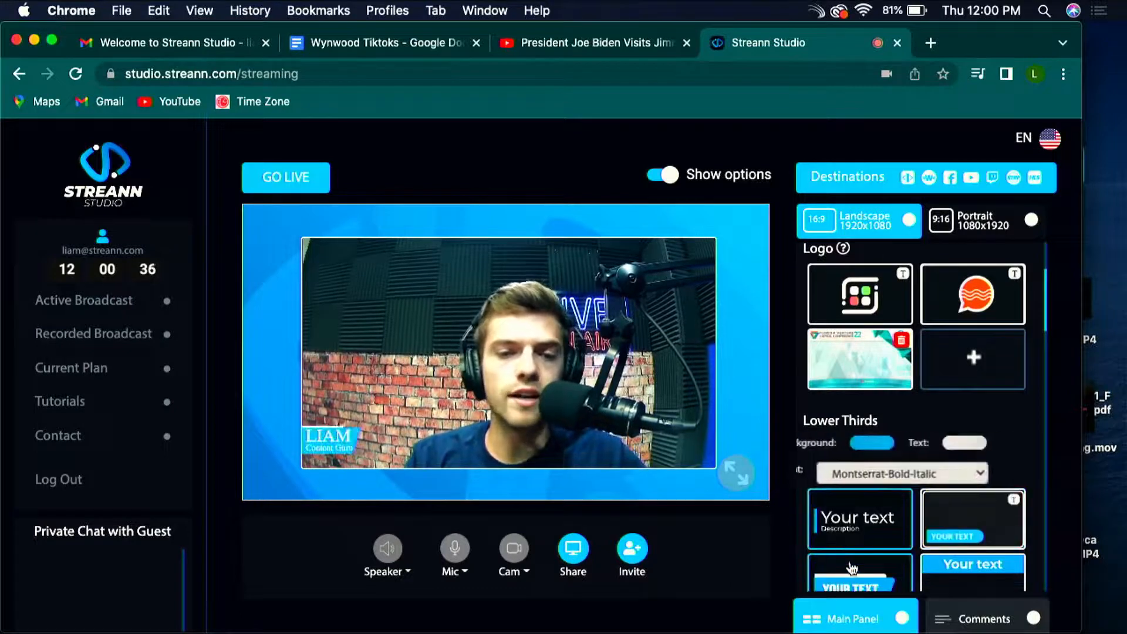
# Step: Add the presenter's surname to the name field of camera source A
pyautogui.scroll(3, 863, 382)
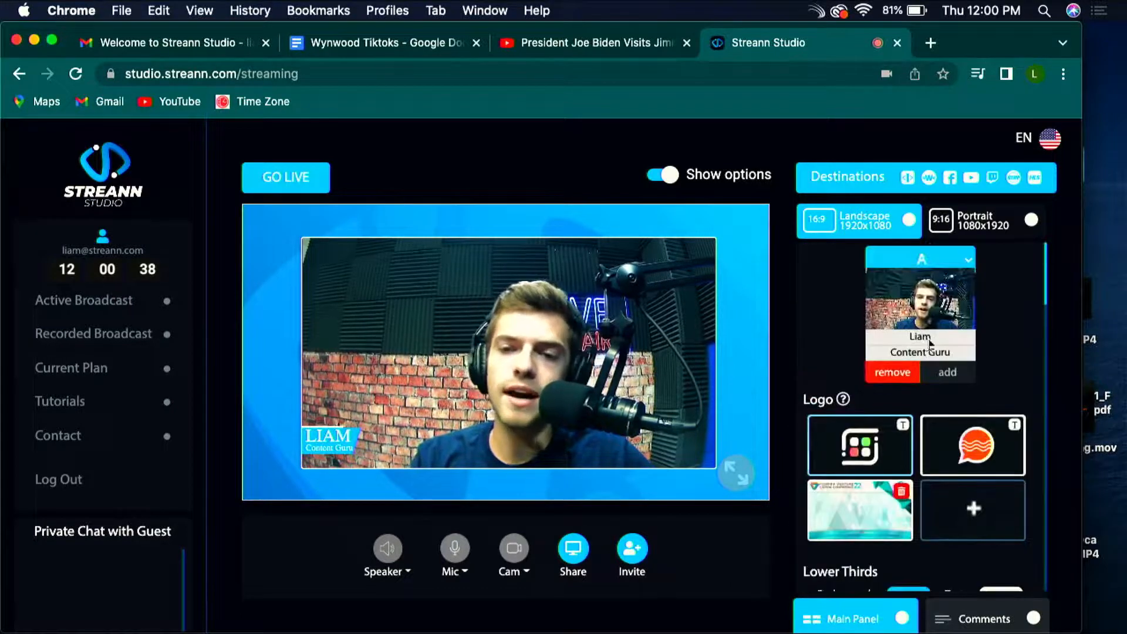
pyautogui.click(937, 342)
pyautogui.write('Fab')
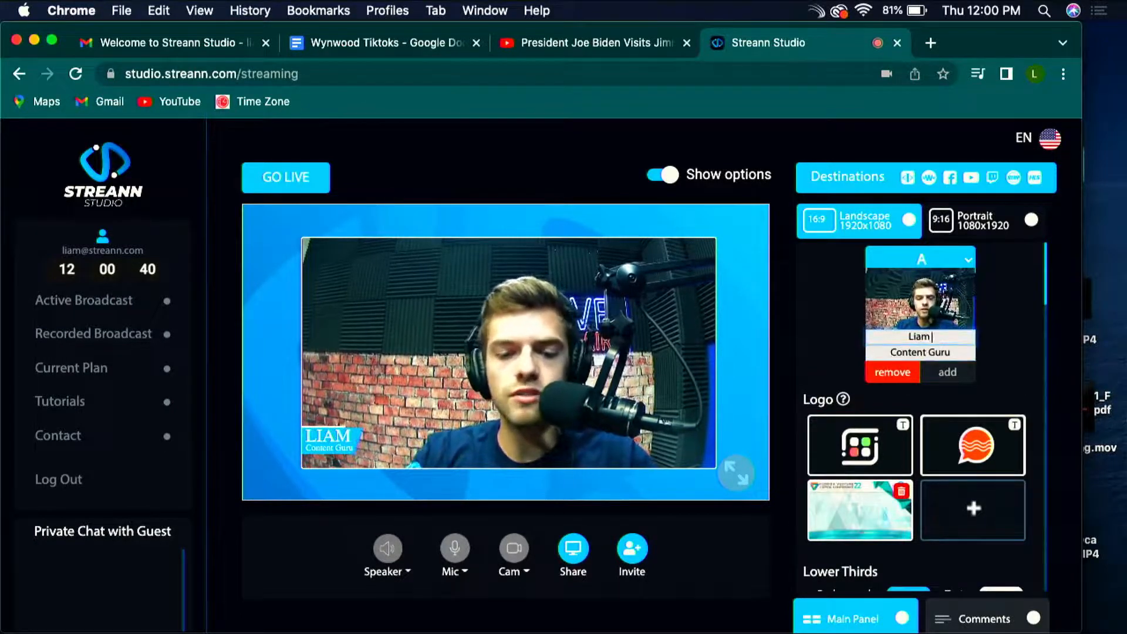
pyautogui.write('re')
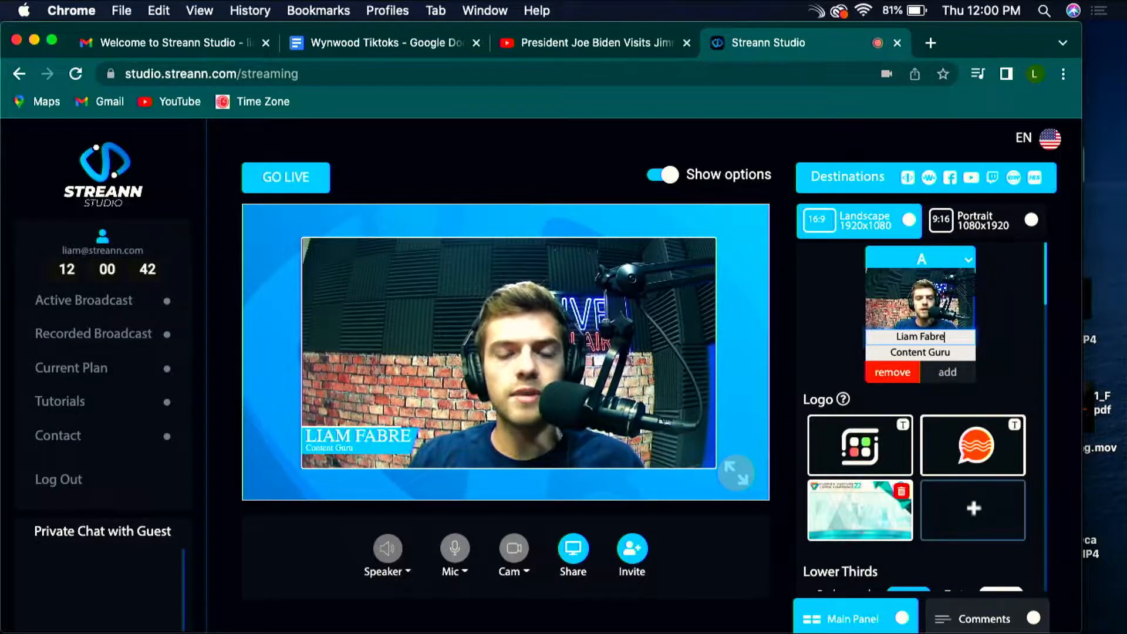
pyautogui.click(946, 372)
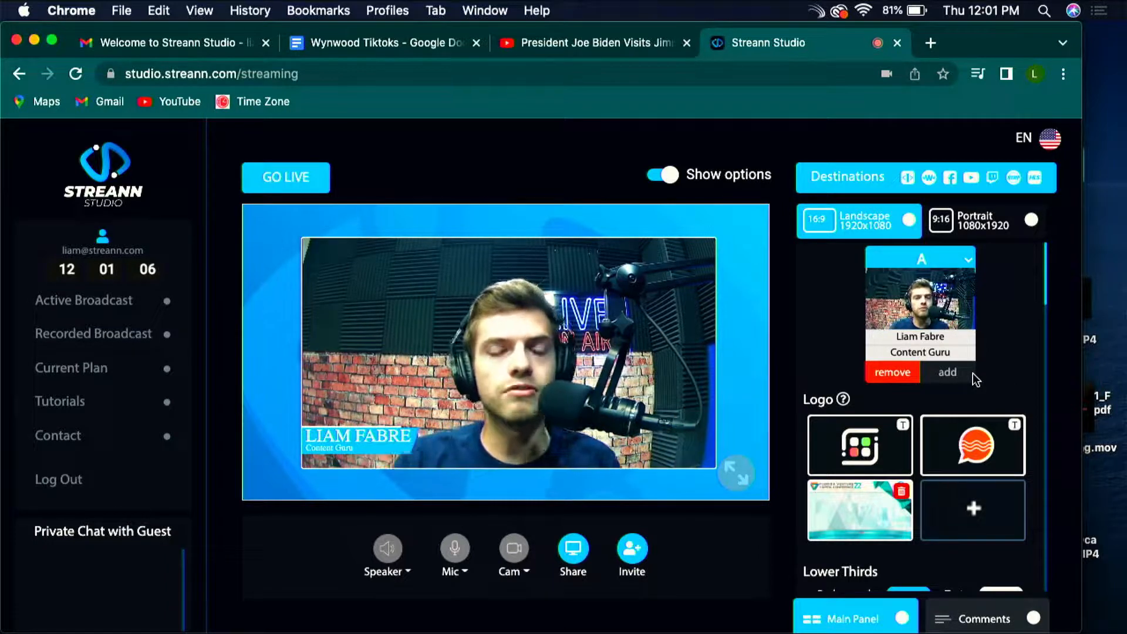
# Step: Open the go-live setup, examine its title, description, director name and destination options, and close it
pyautogui.click(307, 183)
pyautogui.scroll(-4, 401, 309)
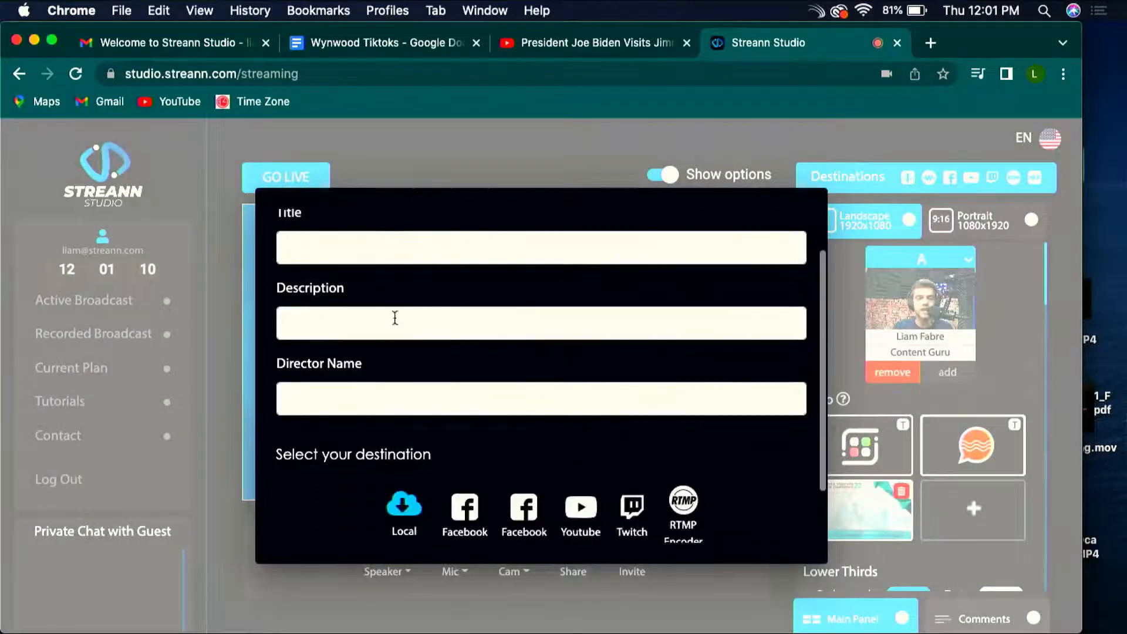
pyautogui.scroll(-1, 387, 348)
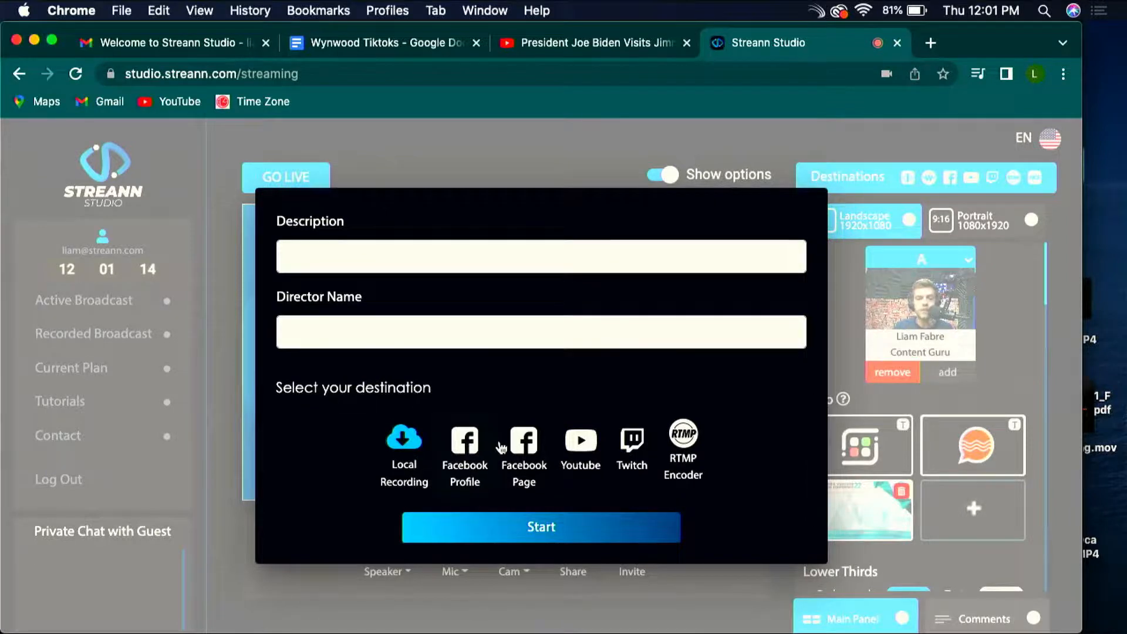
pyautogui.click(448, 161)
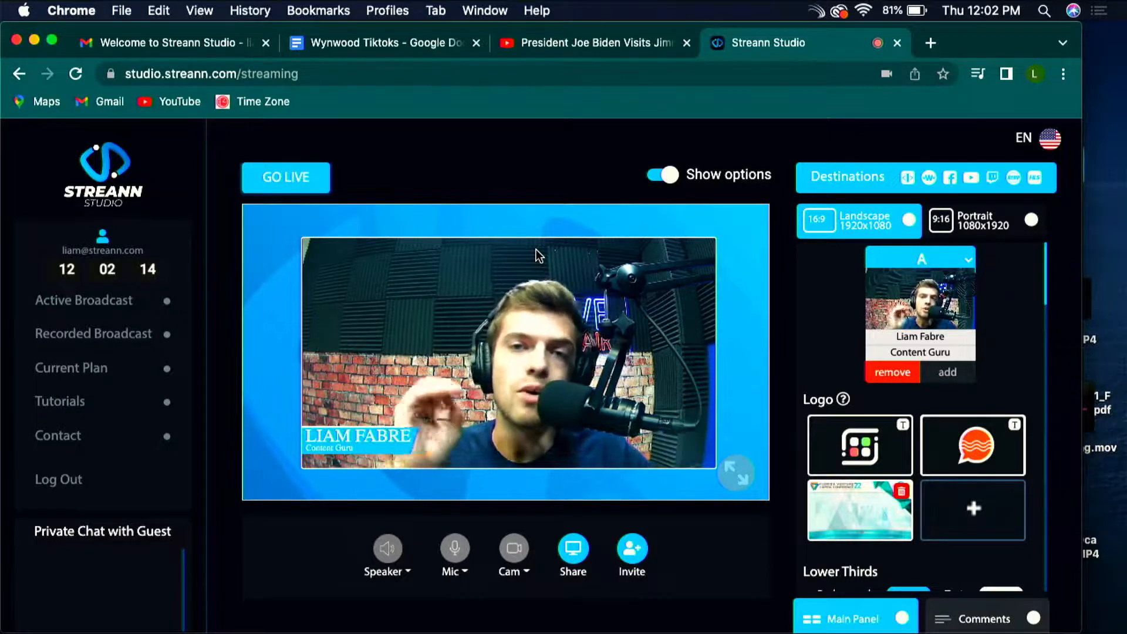
# Step: Try the colored grid logo and the orange speech-bubble logo on the broadcast
pyautogui.scroll(-3, 1007, 429)
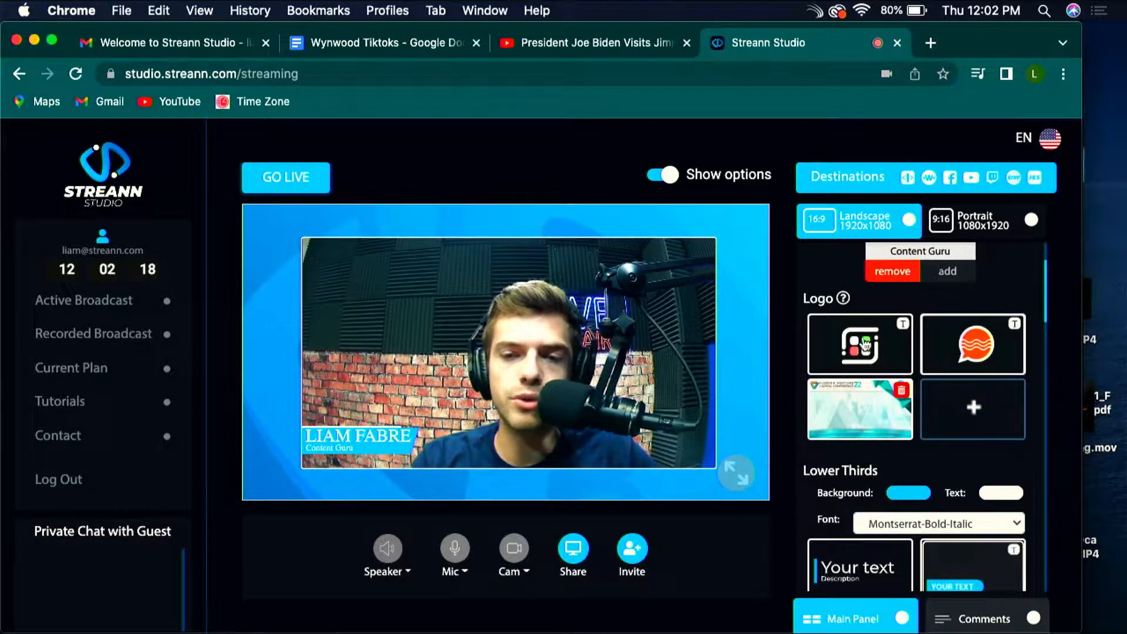
pyautogui.click(858, 351)
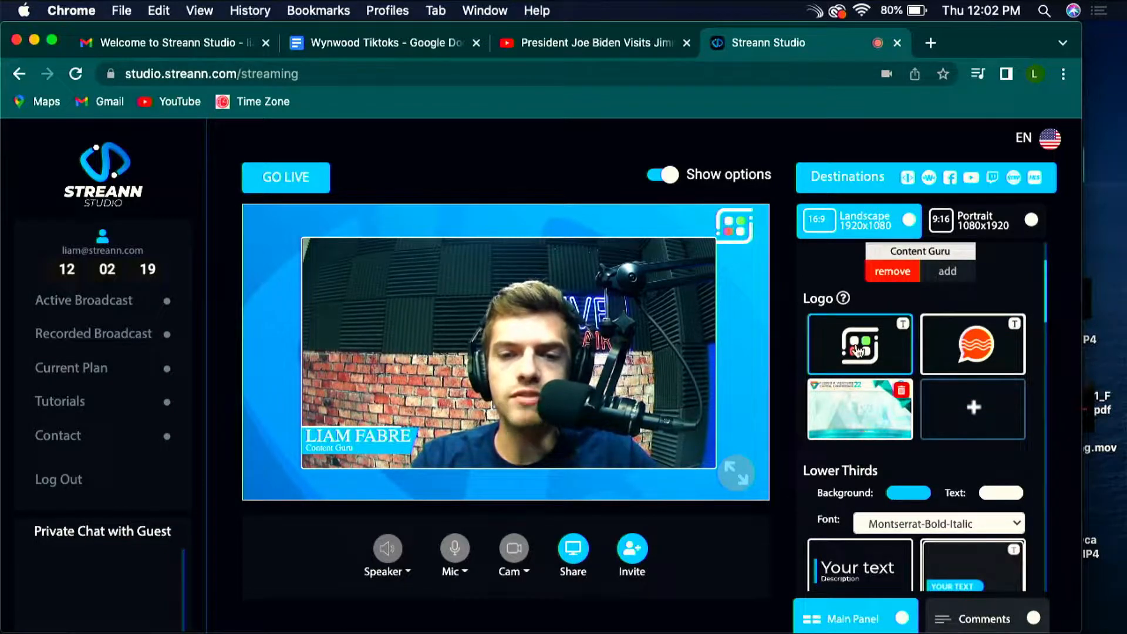
pyautogui.click(988, 356)
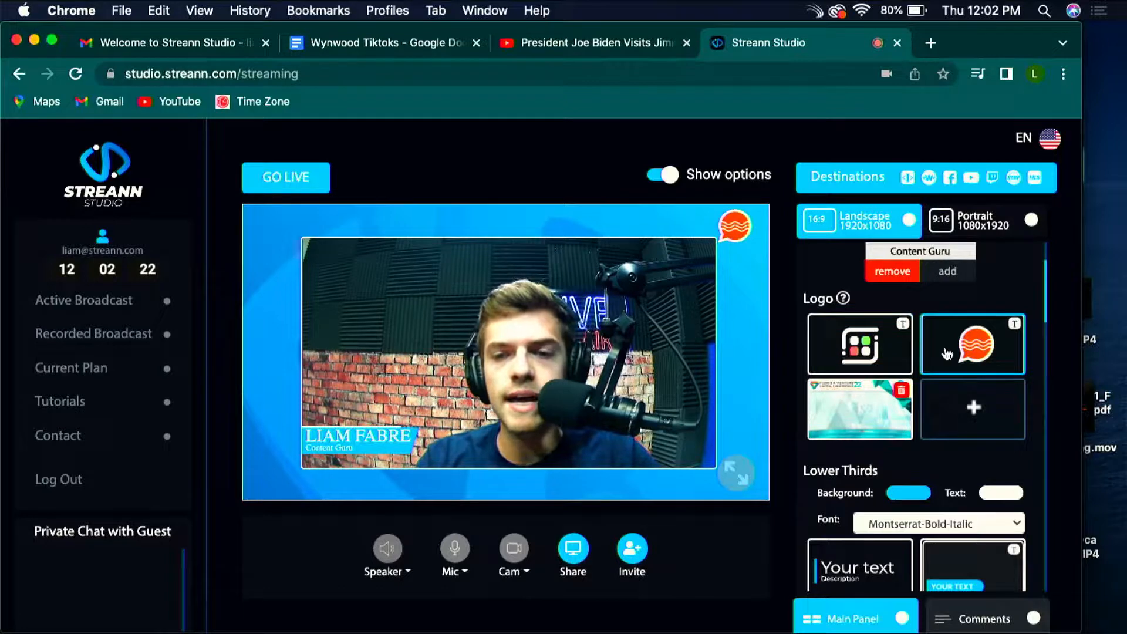
# Step: Open the static top-and-bottom ticker's settings and set its font to MS Sans Serif and size to Medium
pyautogui.scroll(-5, 1025, 475)
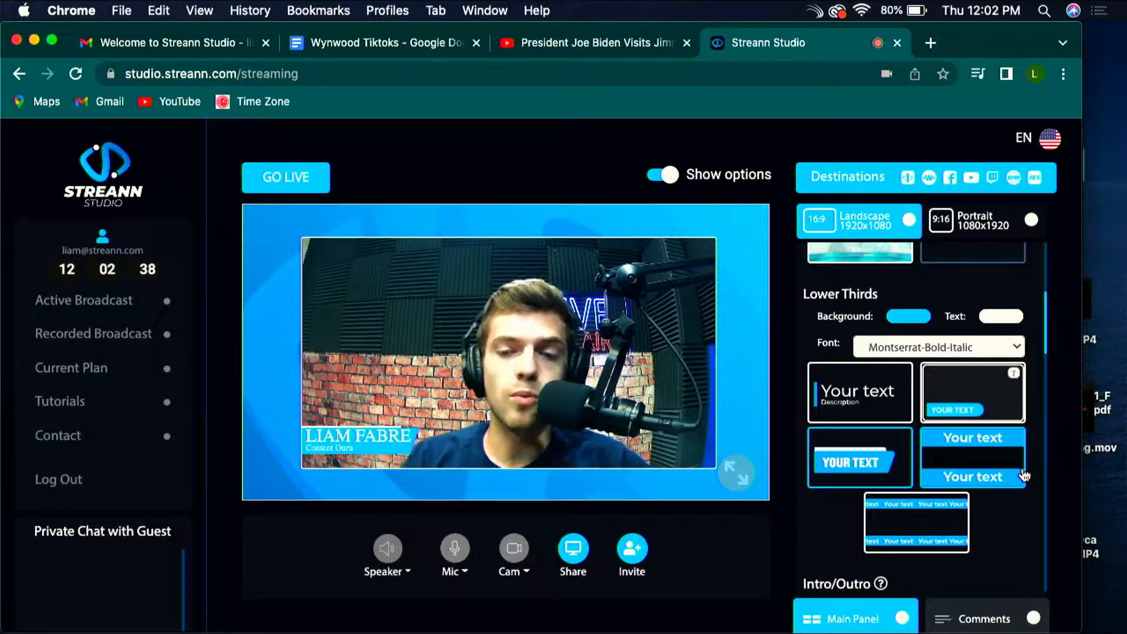
pyautogui.click(980, 458)
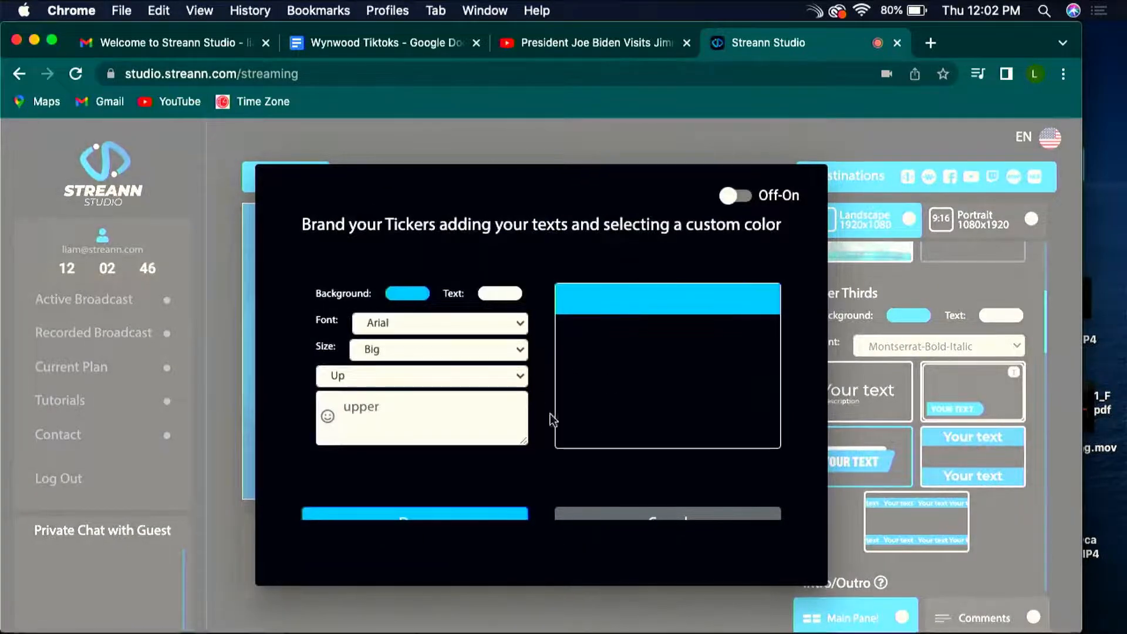
pyautogui.scroll(-2, 548, 421)
pyautogui.click(440, 277)
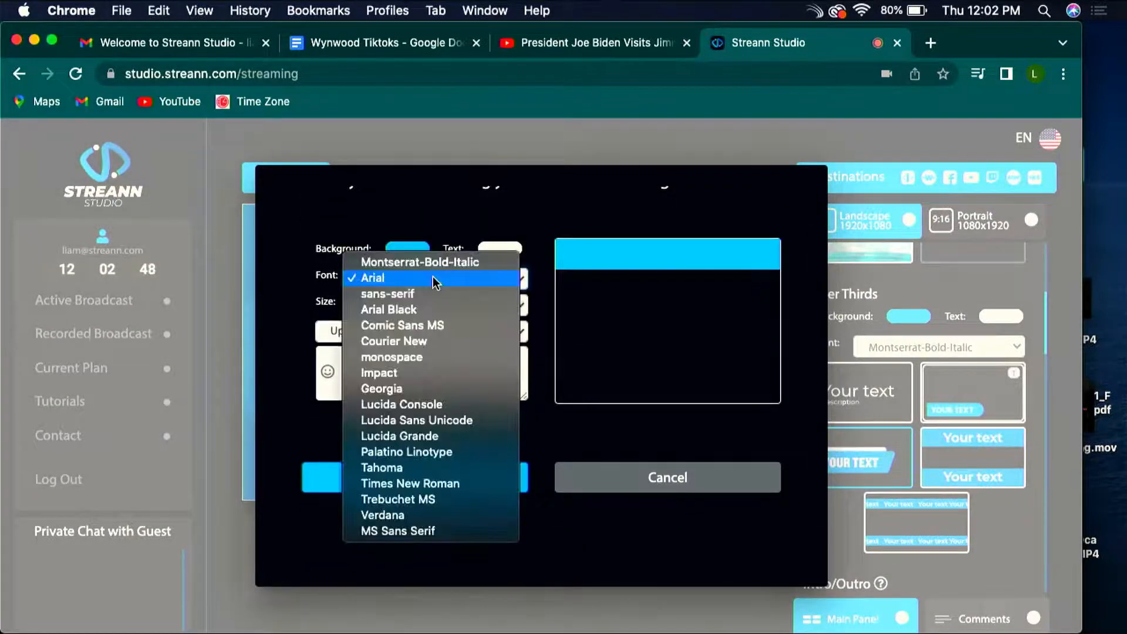
pyautogui.click(432, 531)
pyautogui.click(399, 305)
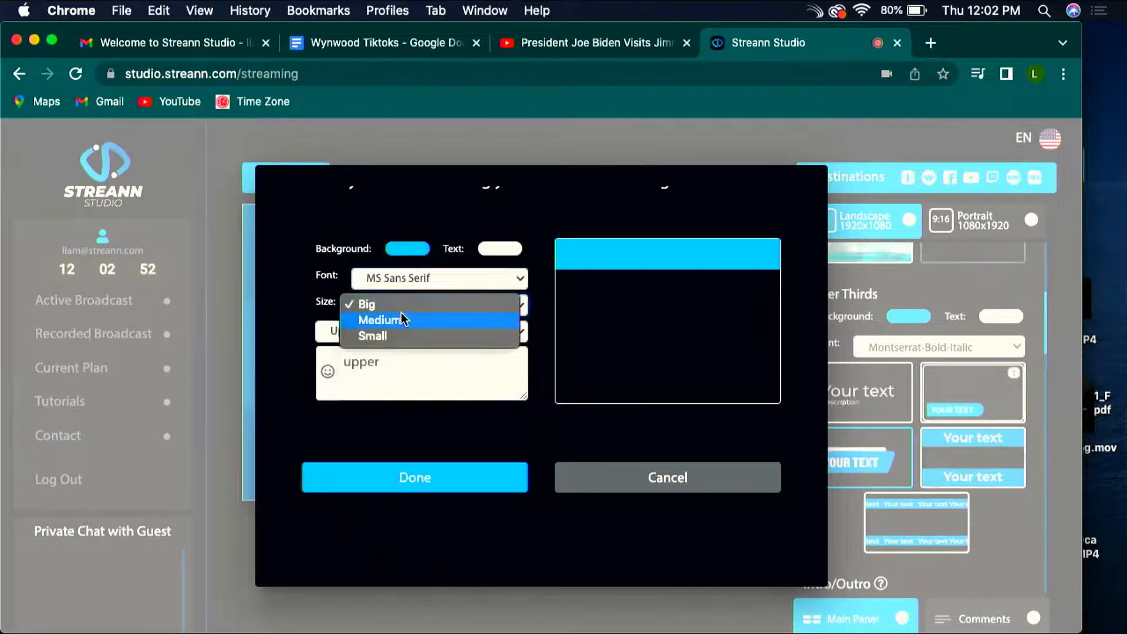
pyautogui.click(400, 305)
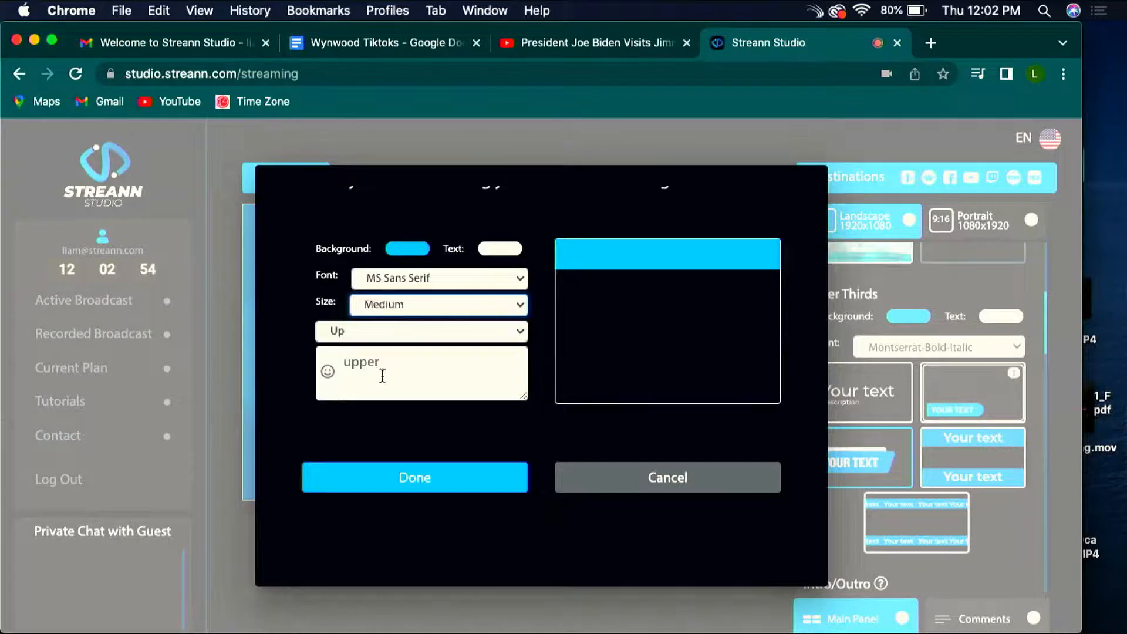
# Step: Set the ticker position to Up-Down and enter "Welcome to my Show" as the upper text
pyautogui.click(462, 331)
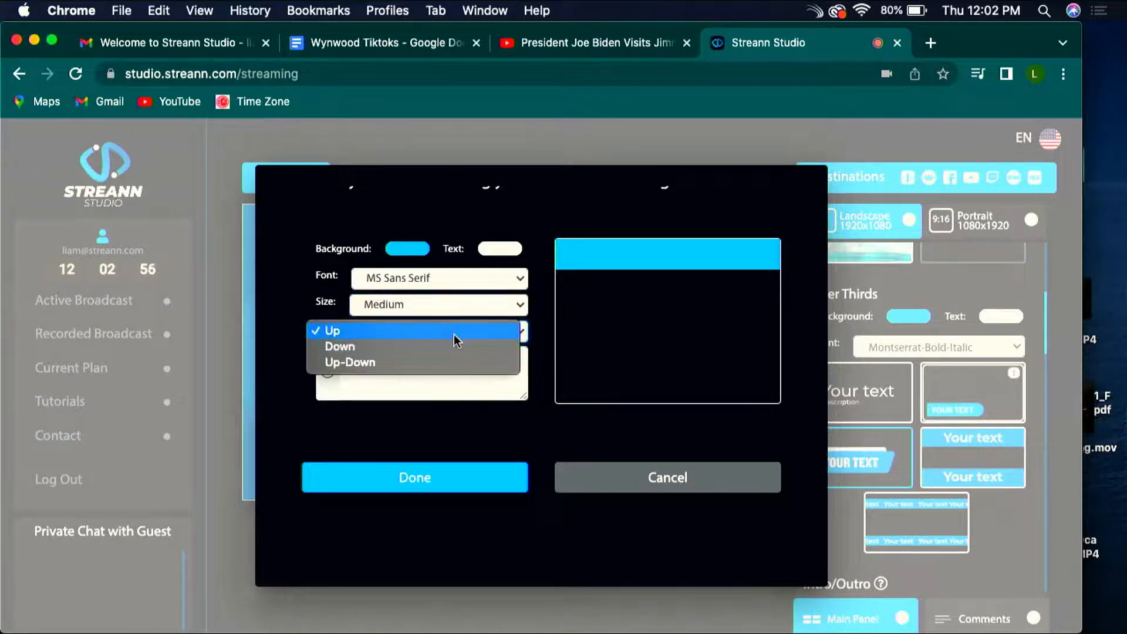
pyautogui.click(447, 364)
pyautogui.click(409, 339)
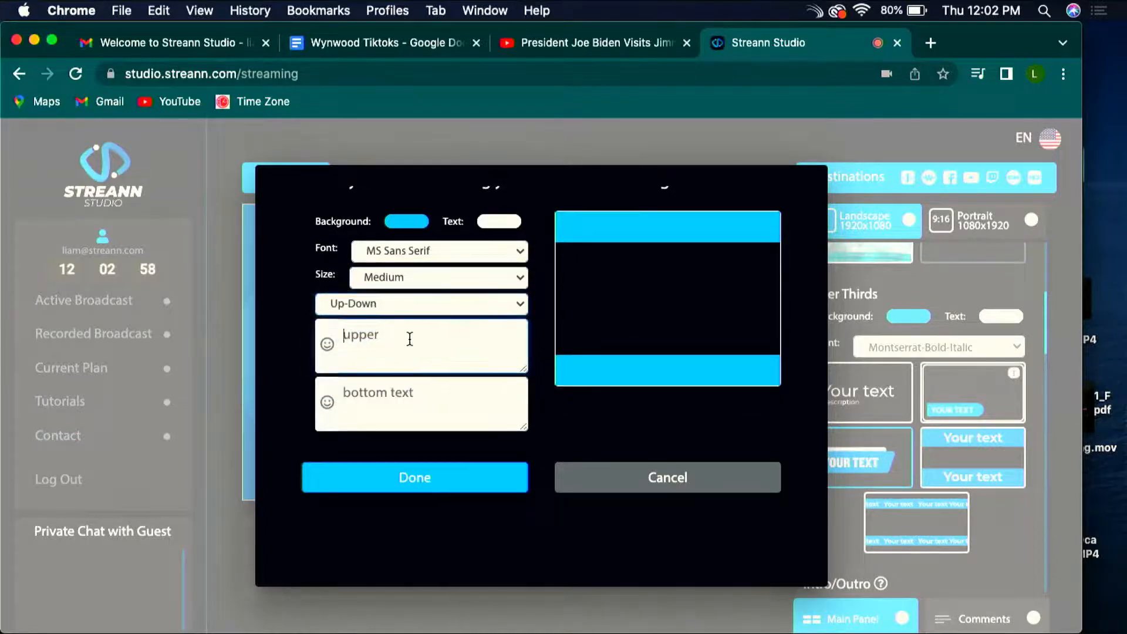
pyautogui.write('W')
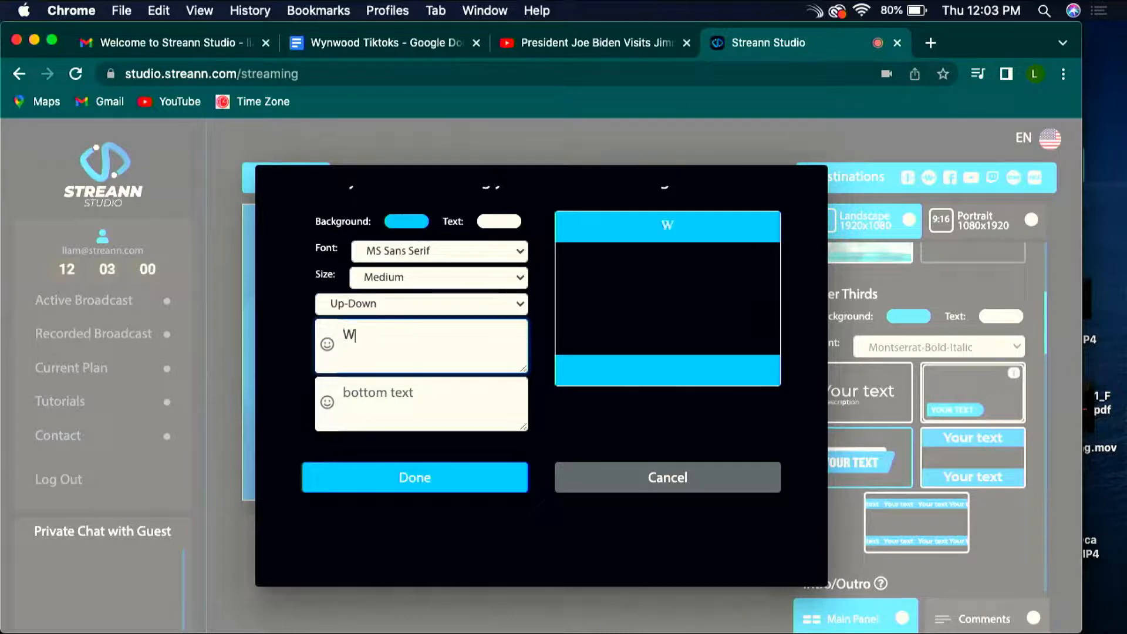
pyautogui.write('elcome to my sh')
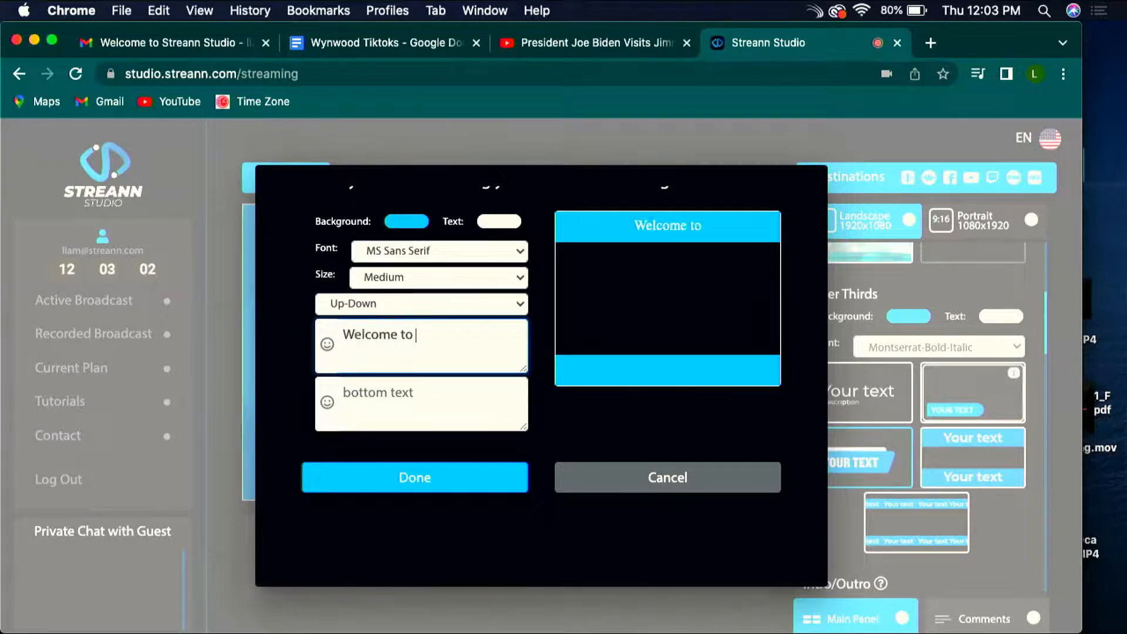
pyautogui.press('BackSpace')
pyautogui.press('BackSpace')
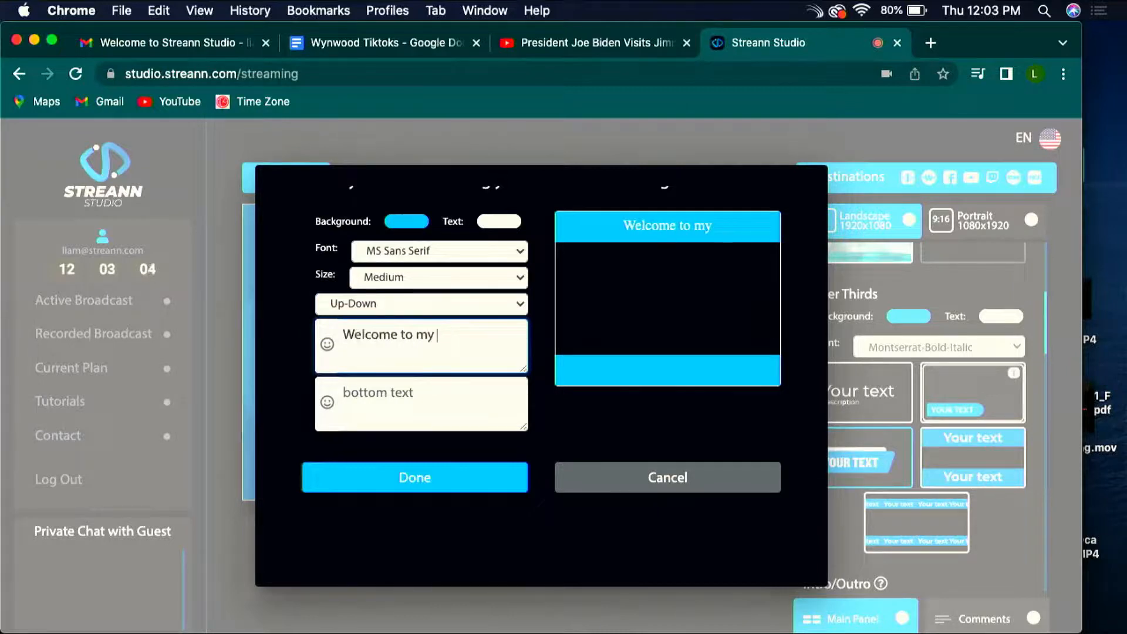
pyautogui.write('Show')
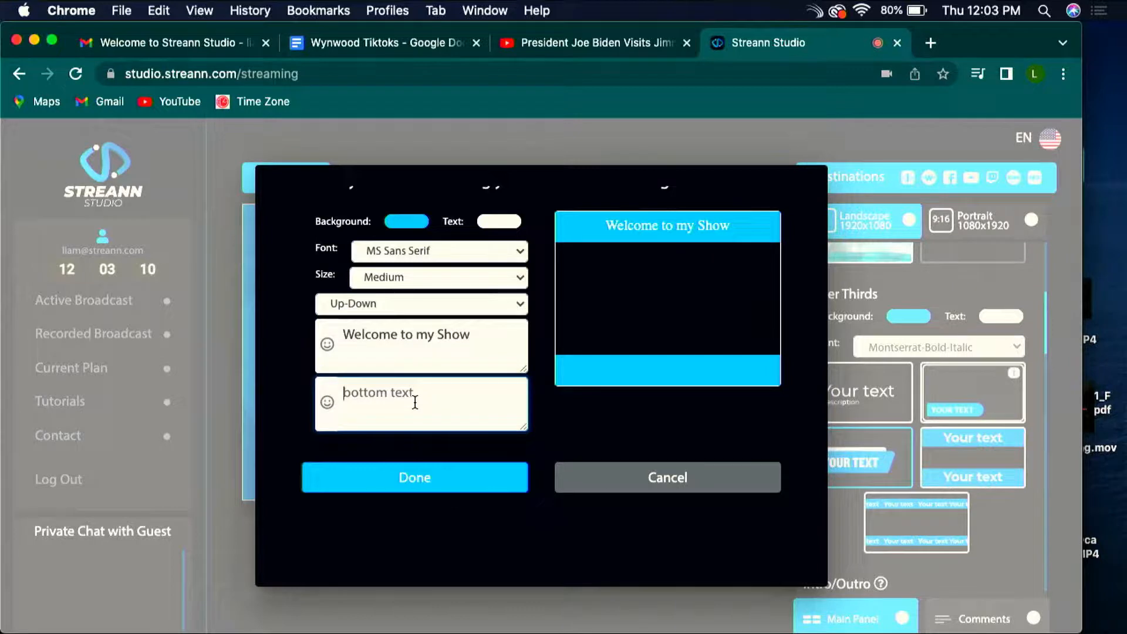
# Step: Enter "Making Content is Easy!" as the ticker's bottom text and save the ticker
pyautogui.write('Making')
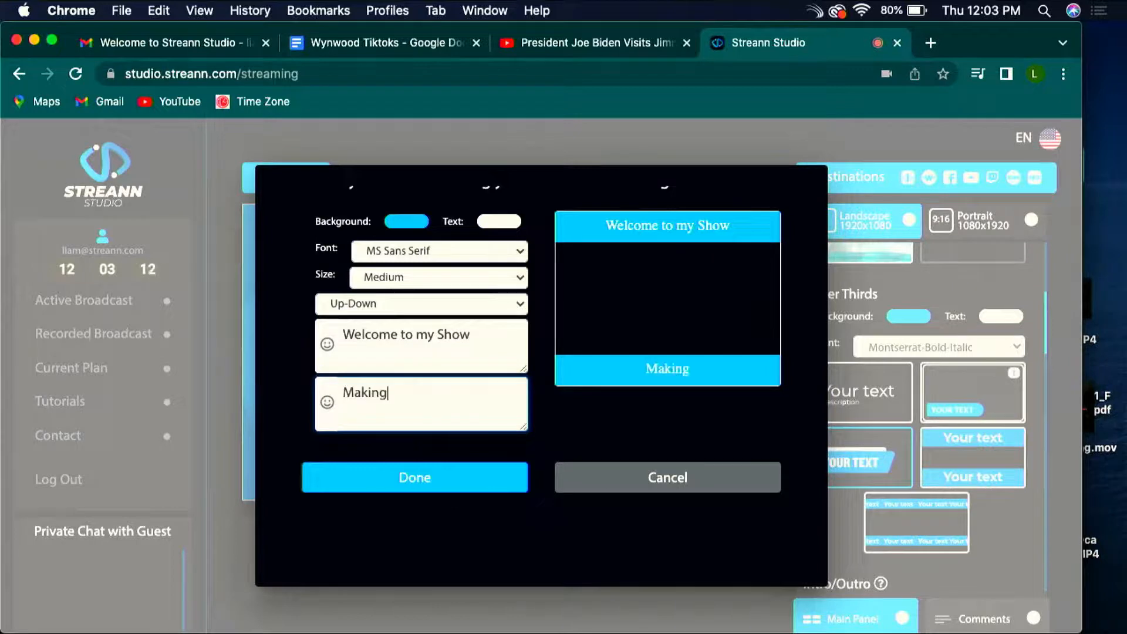
pyautogui.write(' Content ')
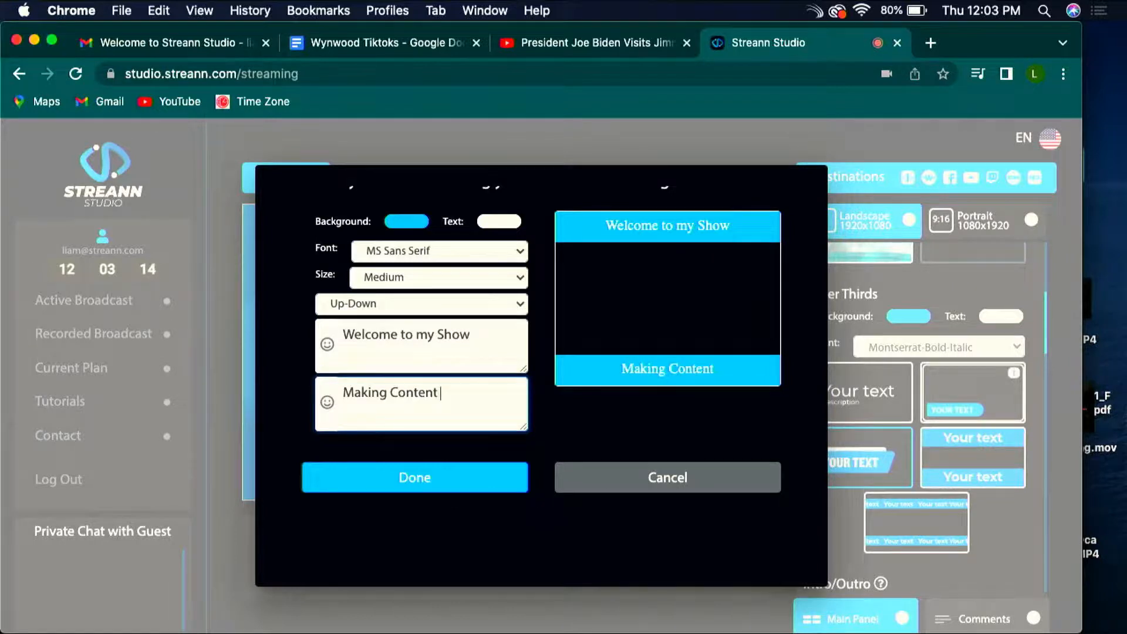
pyautogui.write('is Easy!')
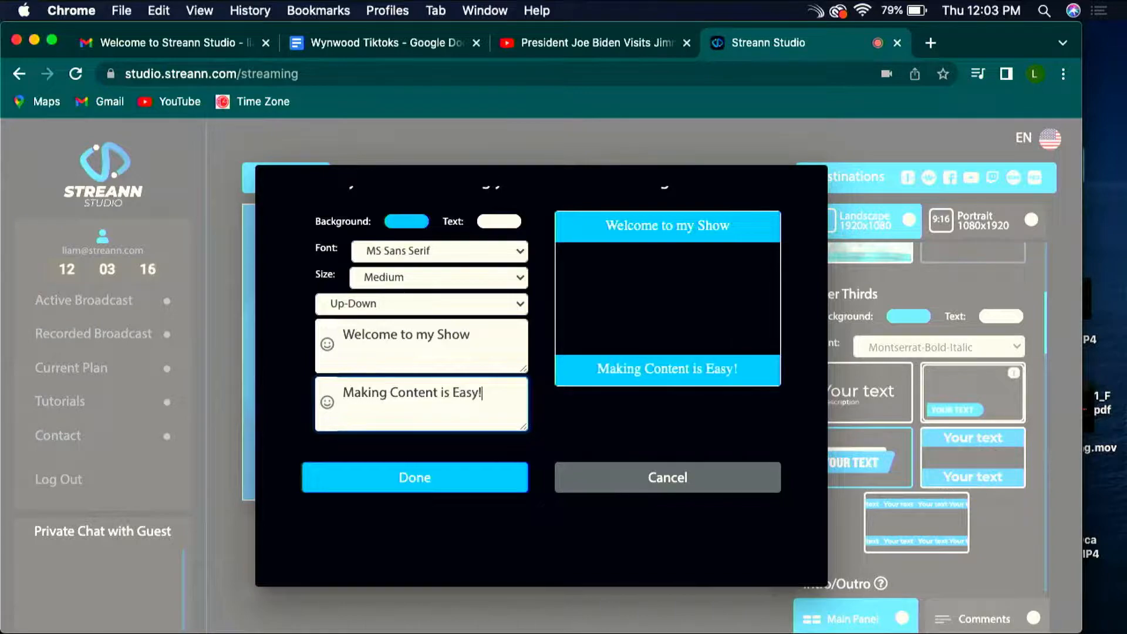
pyautogui.click(396, 476)
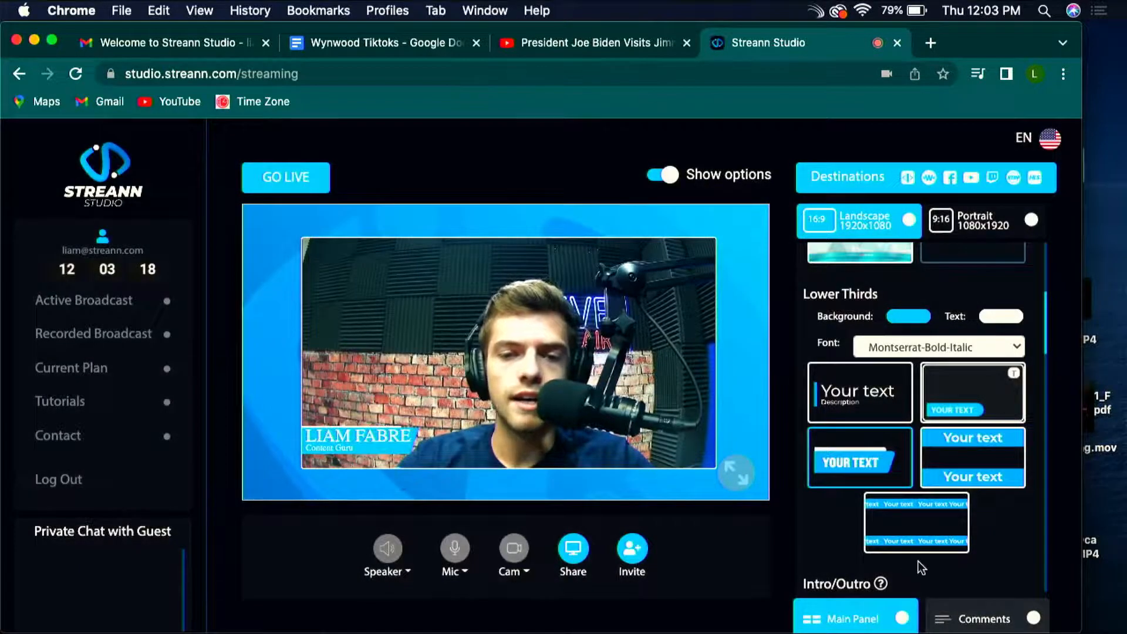
# Step: Apply the scrolling ticker style with the same upper and bottom texts to the broadcast
pyautogui.click(945, 528)
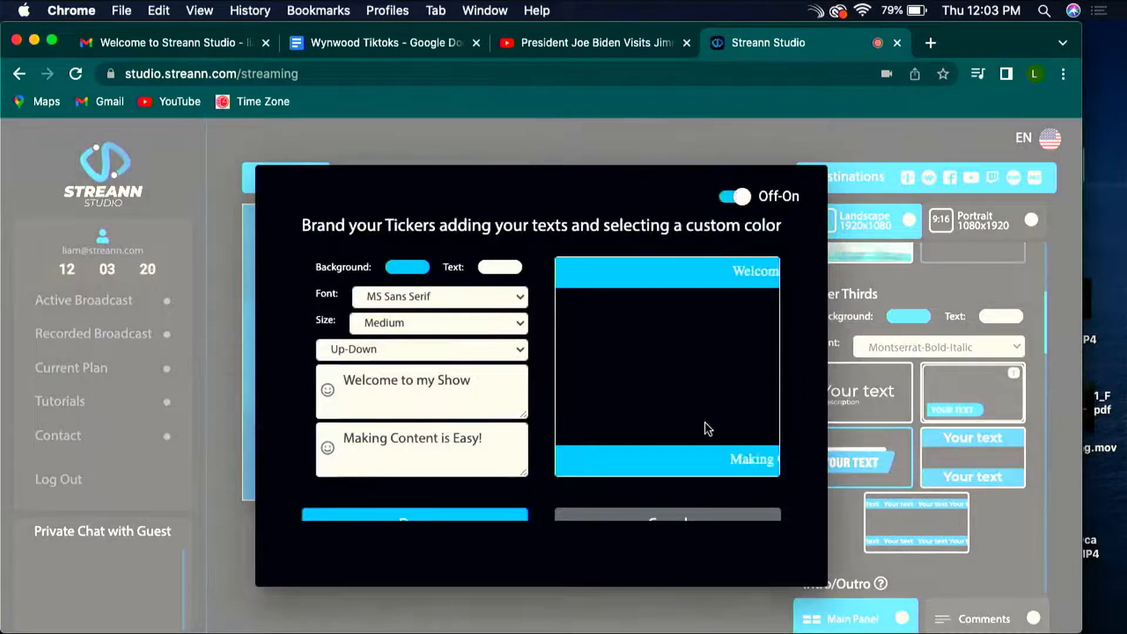
pyautogui.scroll(-2, 707, 428)
pyautogui.click(446, 487)
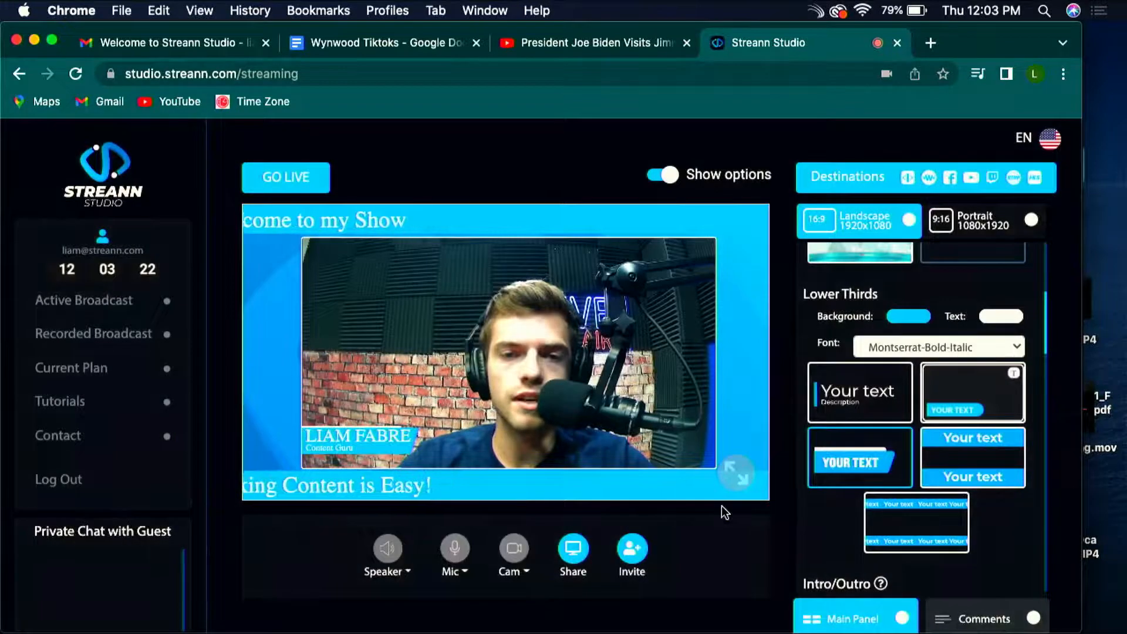
# Step: Switch the broadcast's ticker to the static style, keeping the same upper and bottom texts
pyautogui.click(916, 523)
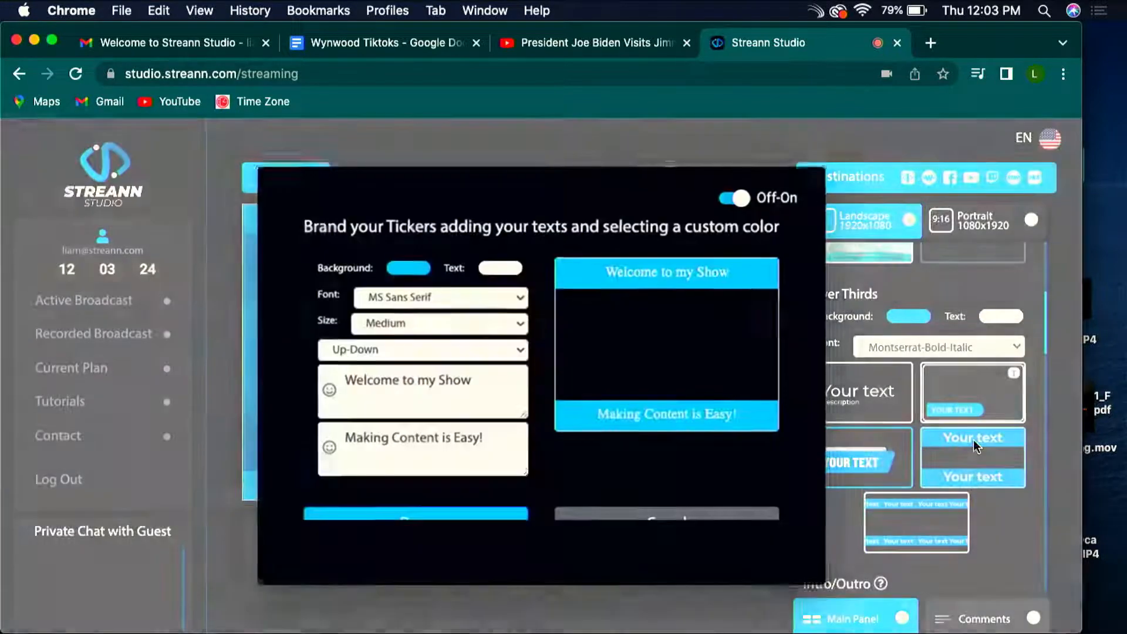
pyautogui.scroll(-2, 579, 493)
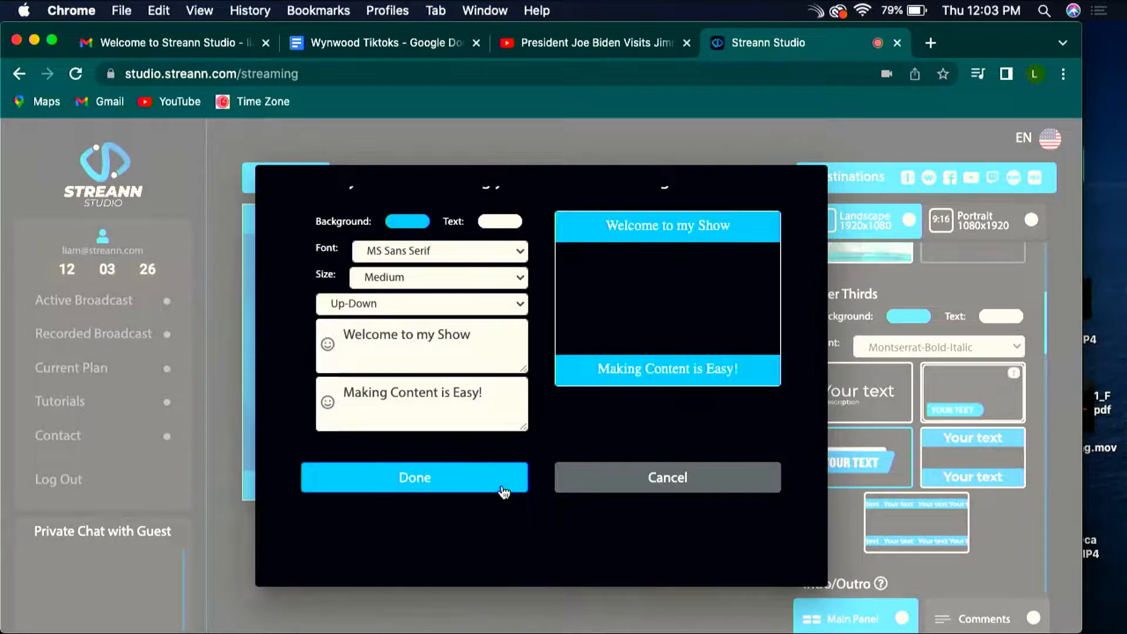
pyautogui.click(505, 487)
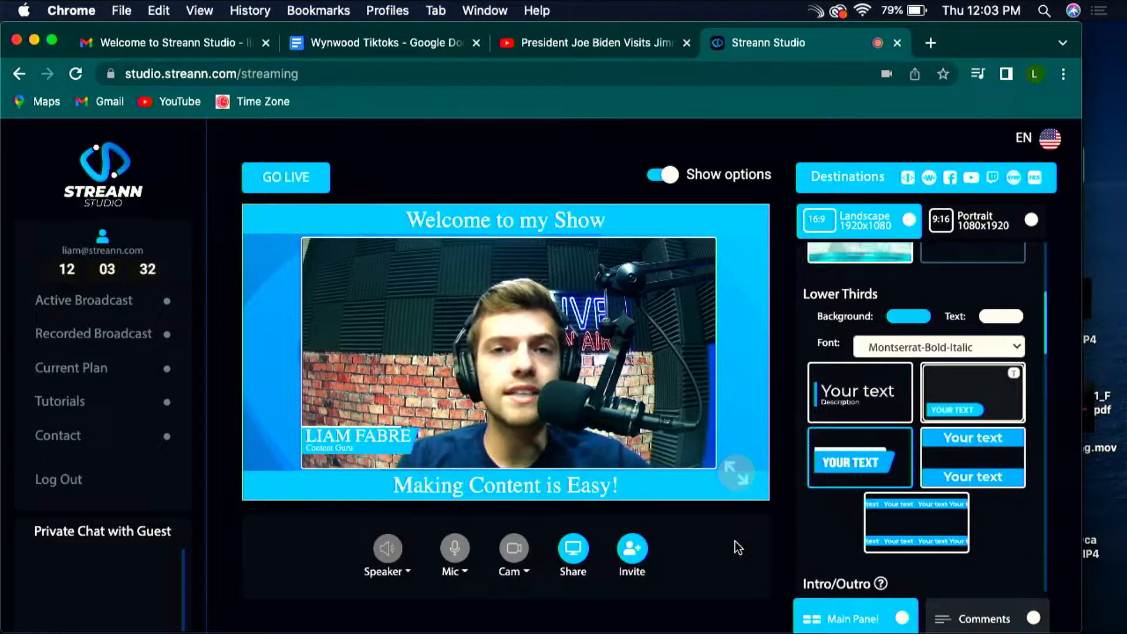
# Step: Replace the static ticker's bottom text with the show's phone number
pyautogui.click(999, 482)
pyautogui.scroll(-1, 420, 420)
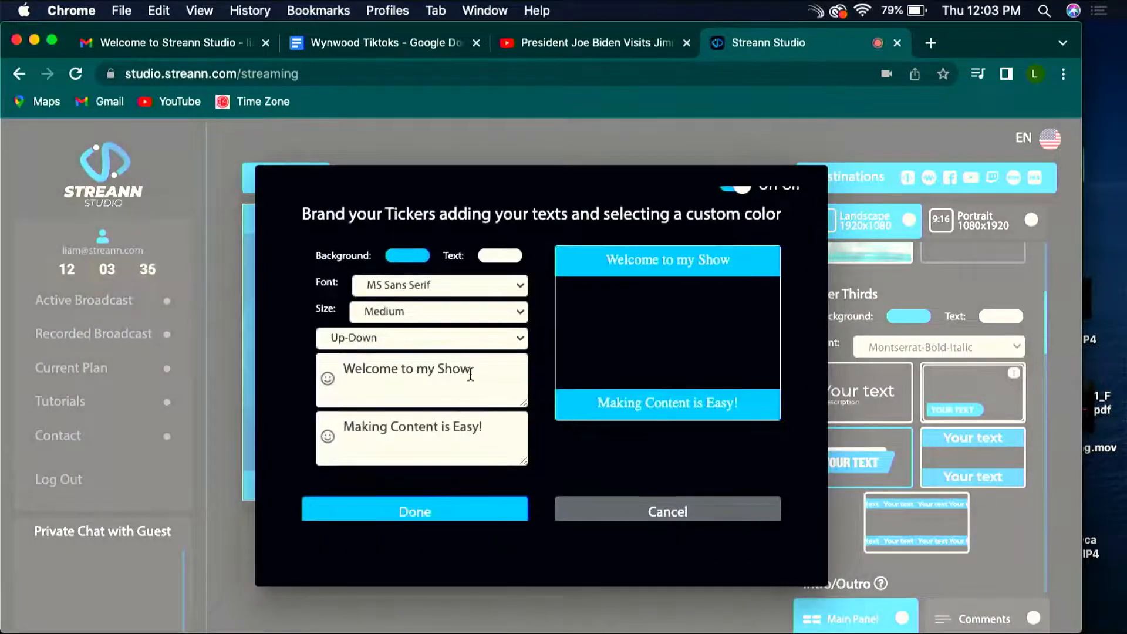
pyautogui.moveTo(496, 429); pyautogui.dragTo(300, 432)
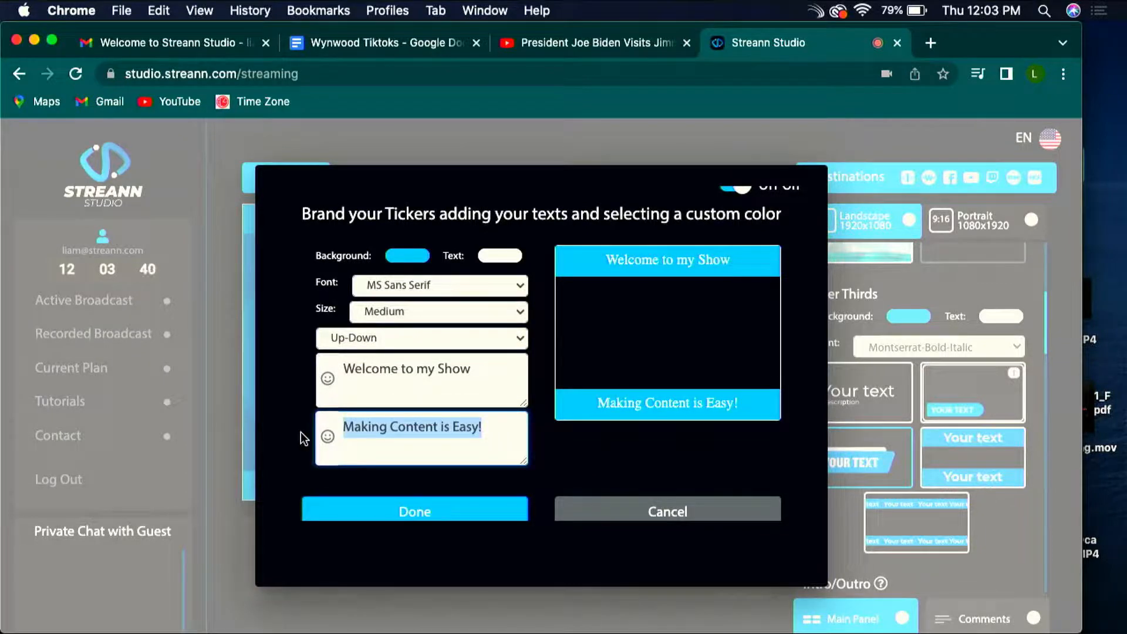
pyautogui.write('(305')
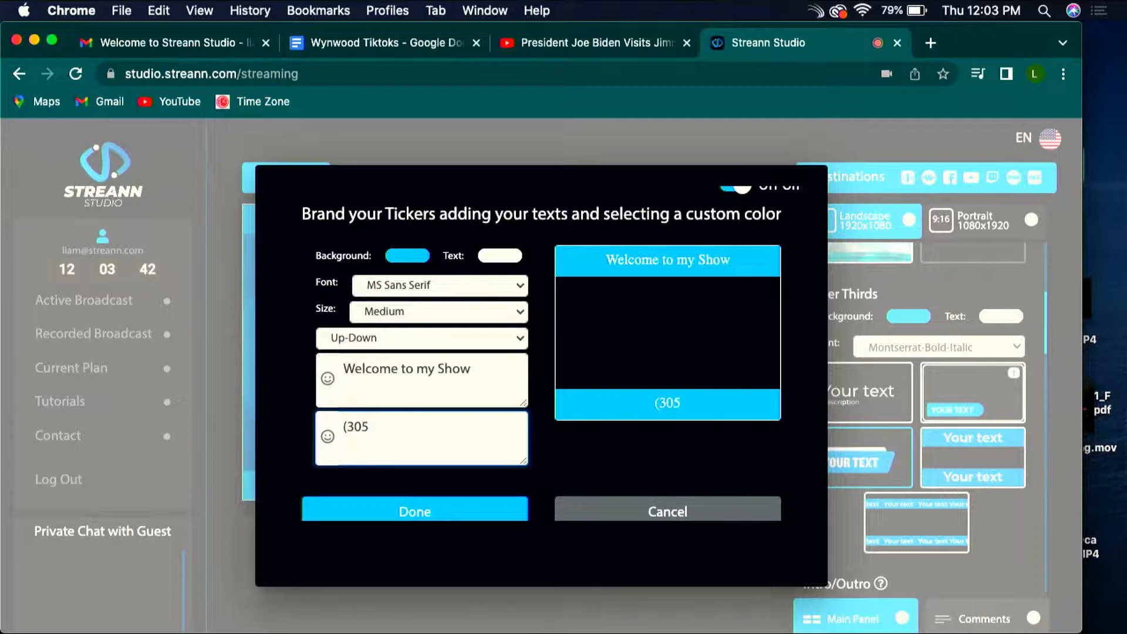
pyautogui.write(') 555-67')
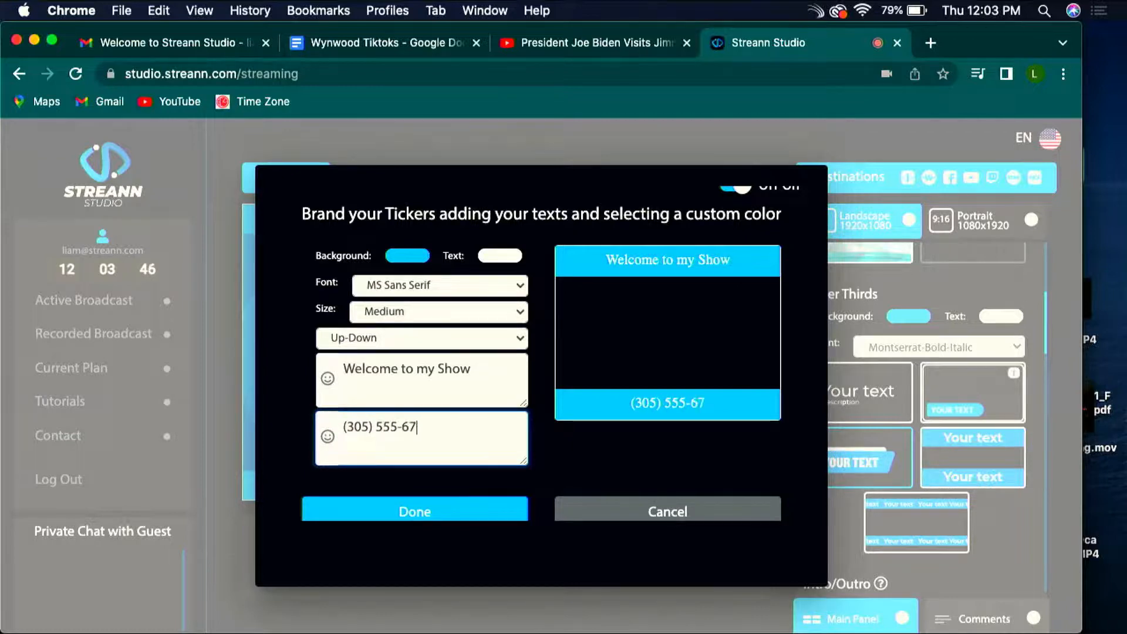
pyautogui.write('82')
pyautogui.scroll(-1, 313, 468)
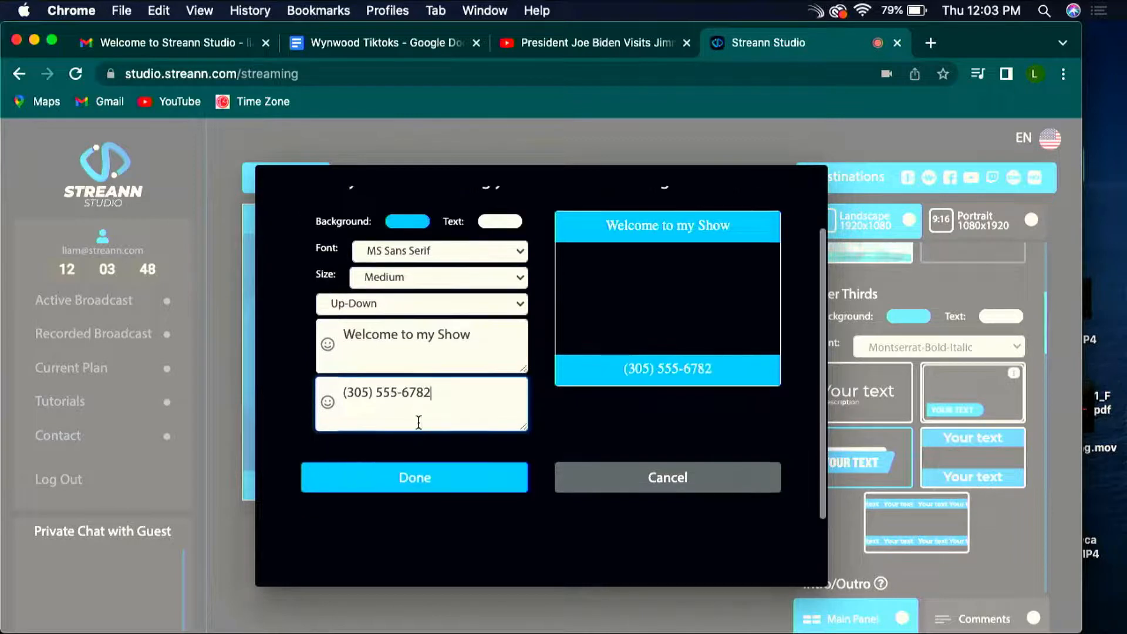
# Step: Append "Call Now" after the phone number in the ticker's bottom text and save the ticker
pyautogui.write('Call')
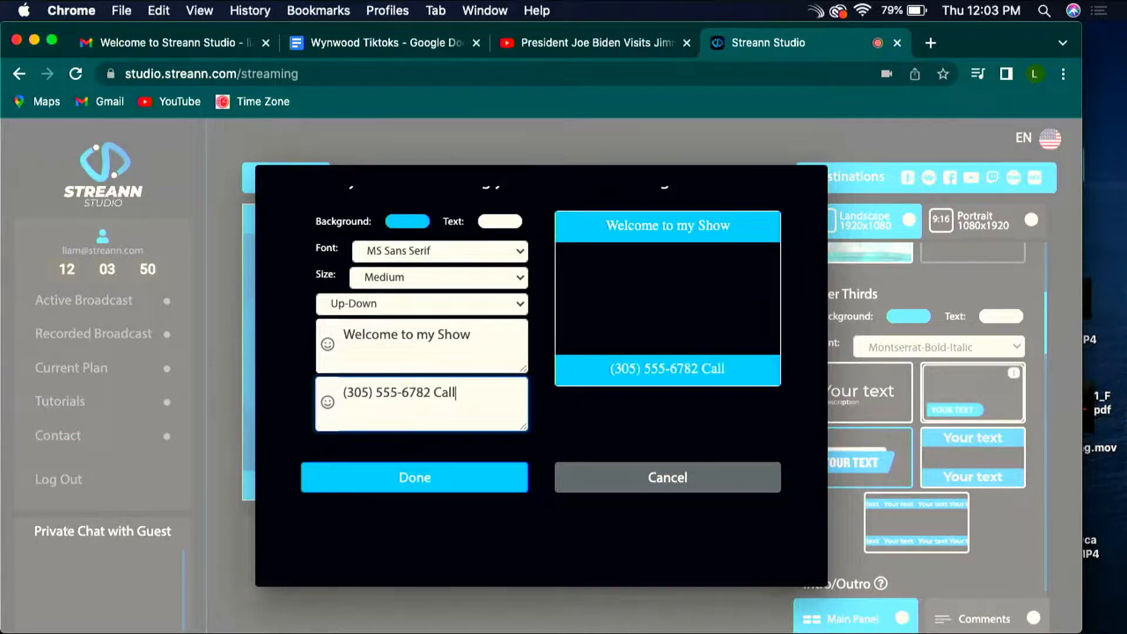
pyautogui.write(' Now F')
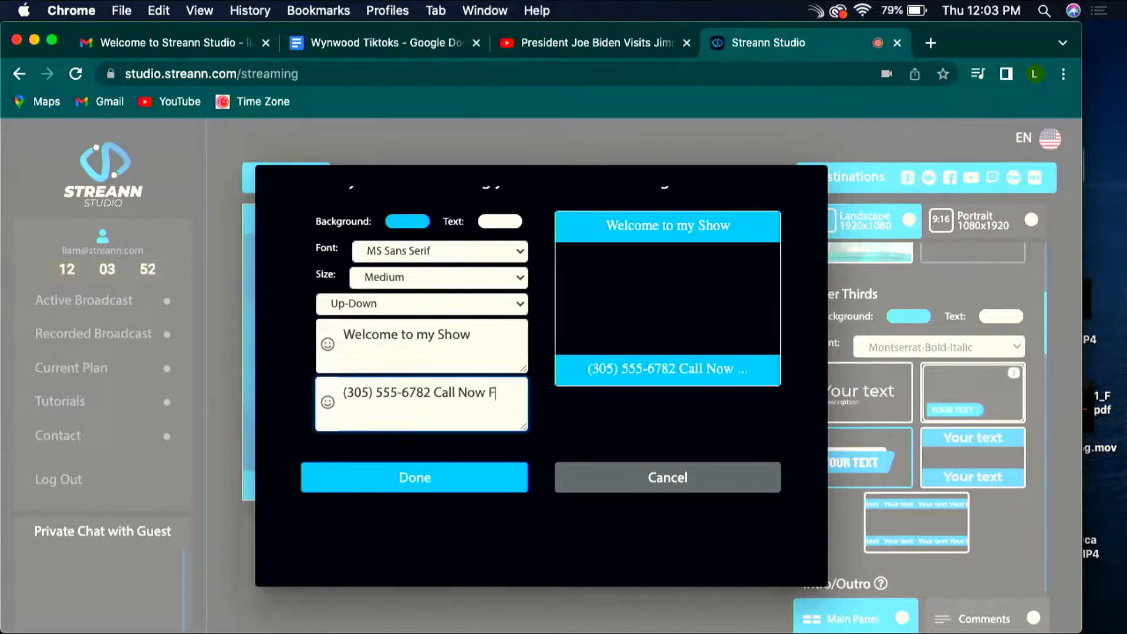
pyautogui.press('BackSpace')
pyautogui.press('BackSpace')
pyautogui.press('BackSpace')
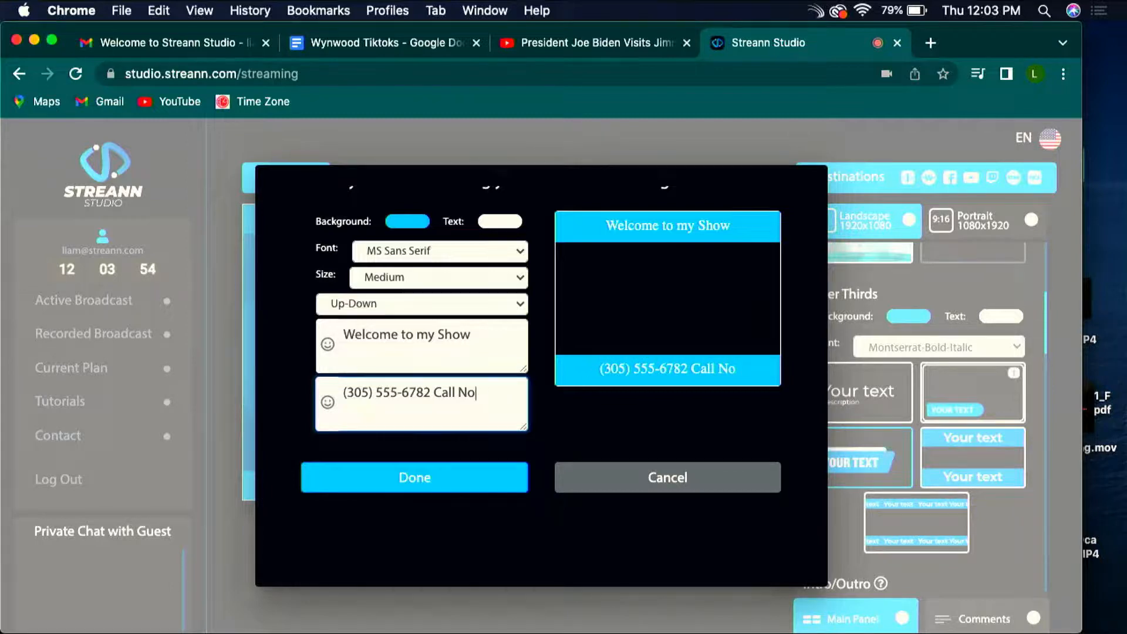
pyautogui.write('w')
pyautogui.click(428, 485)
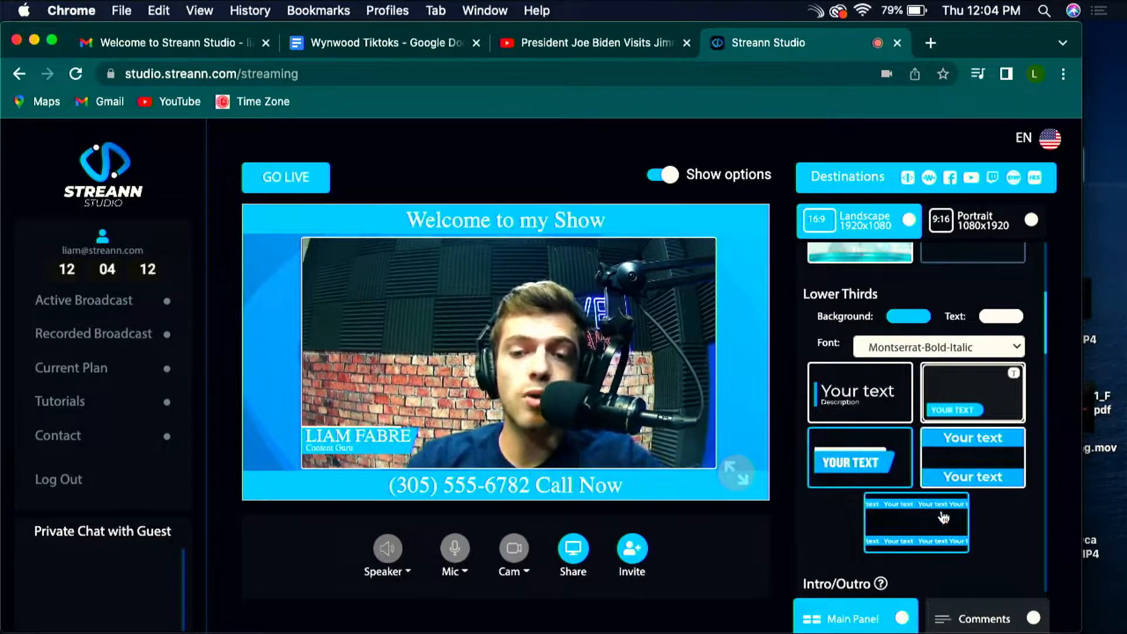
# Step: Change the upper text to "Should you get Married?" in the scrolling ticker's settings and save it
pyautogui.click(917, 522)
pyautogui.moveTo(480, 384); pyautogui.dragTo(211, 321)
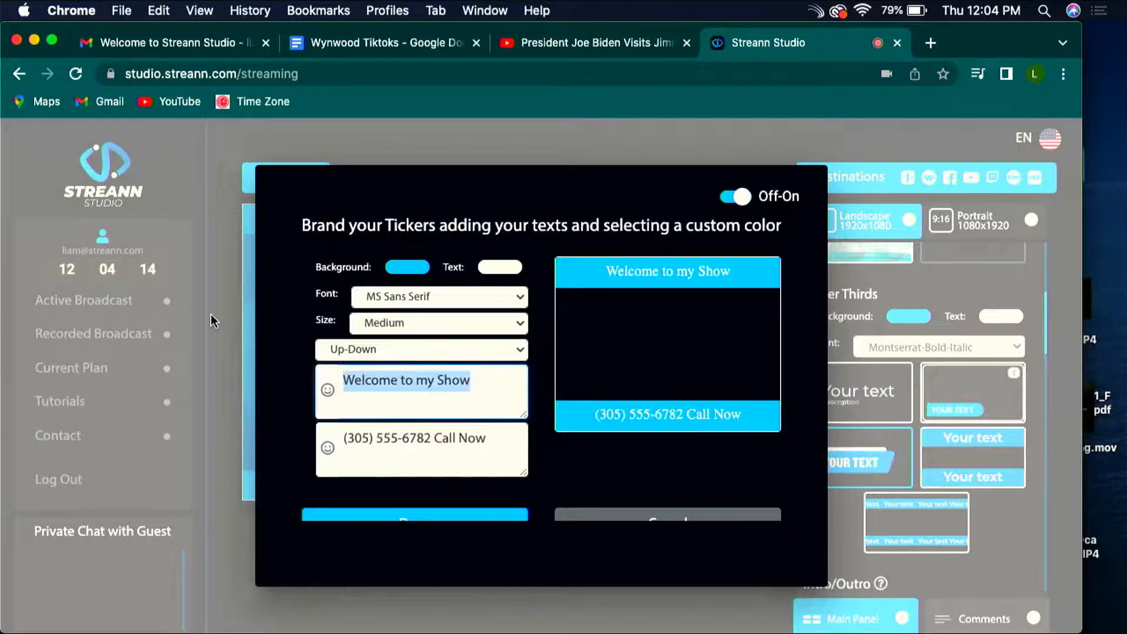
pyautogui.press('BackSpace')
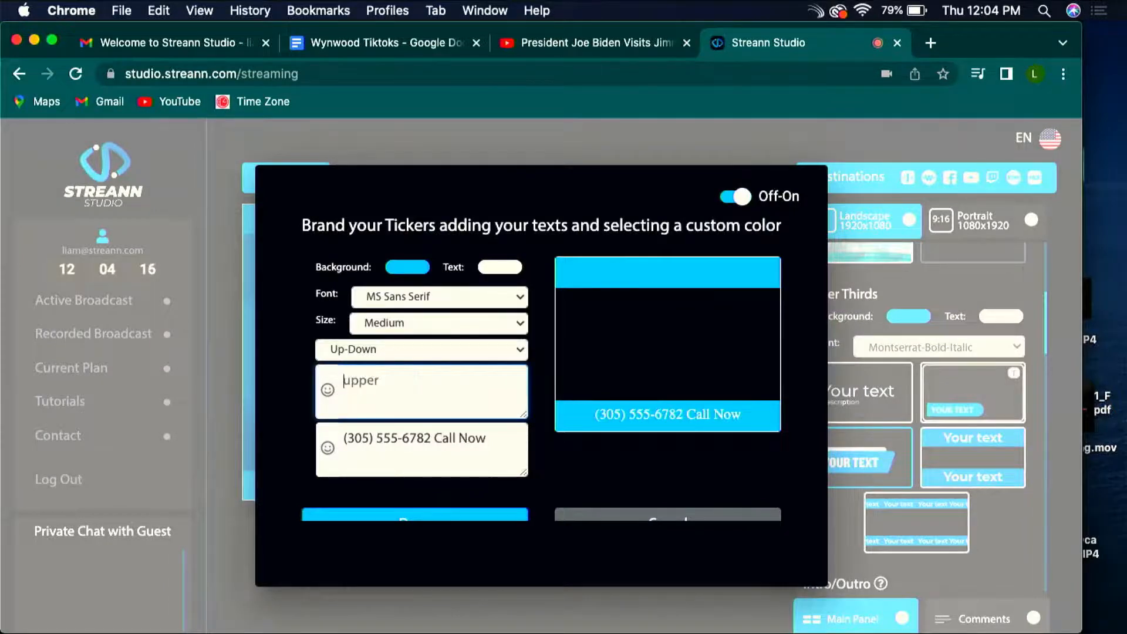
pyautogui.write('Should ')
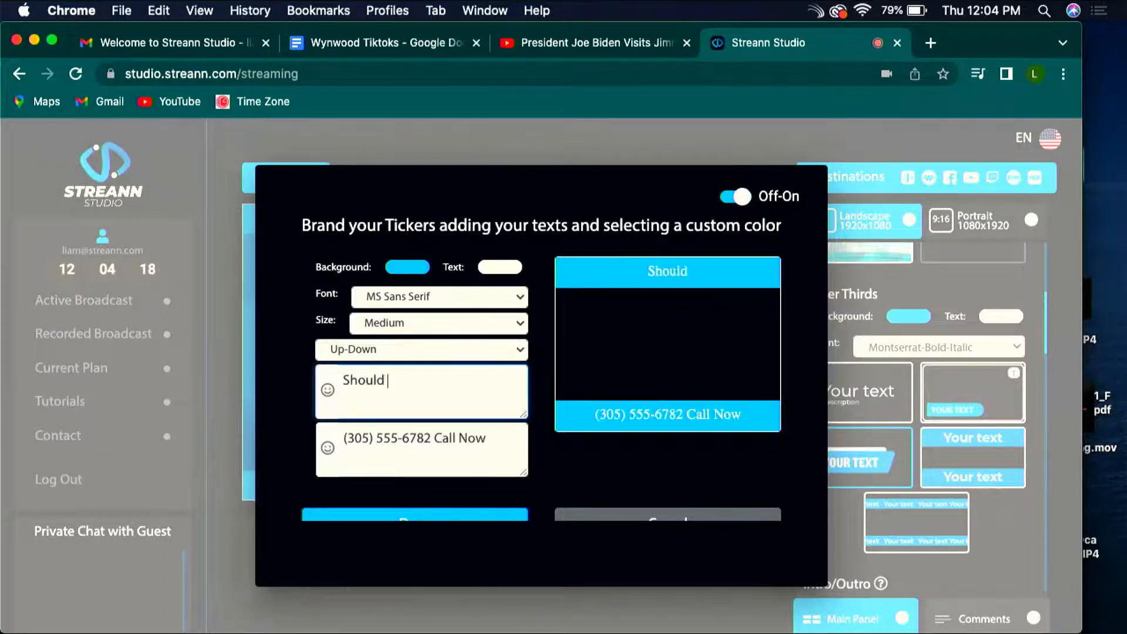
pyautogui.write('you get Ma')
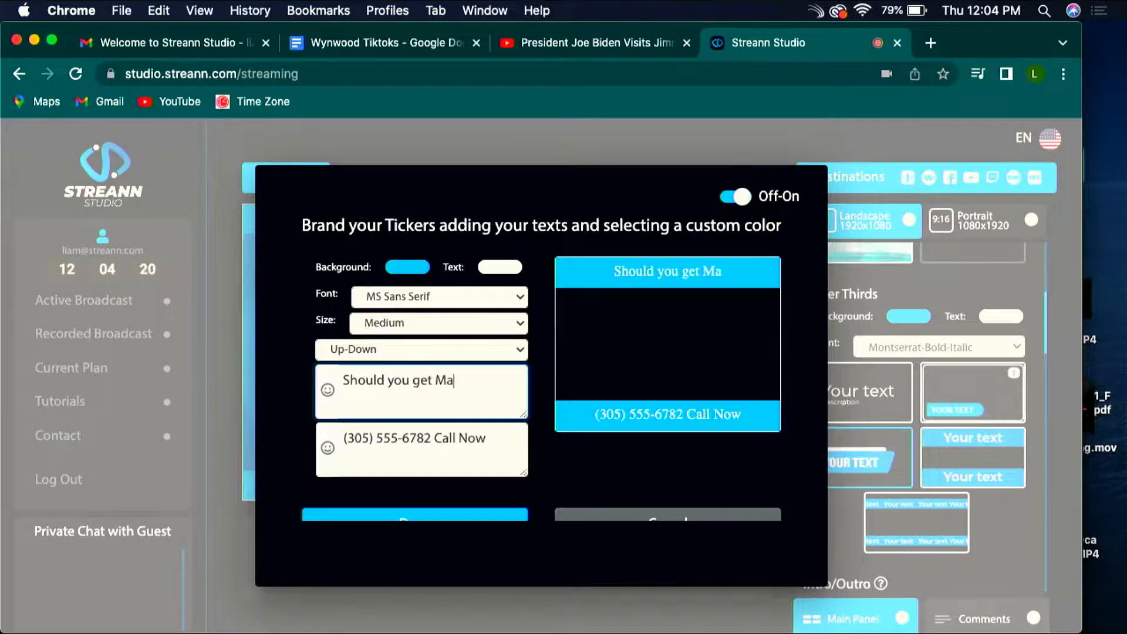
pyautogui.write('rried?')
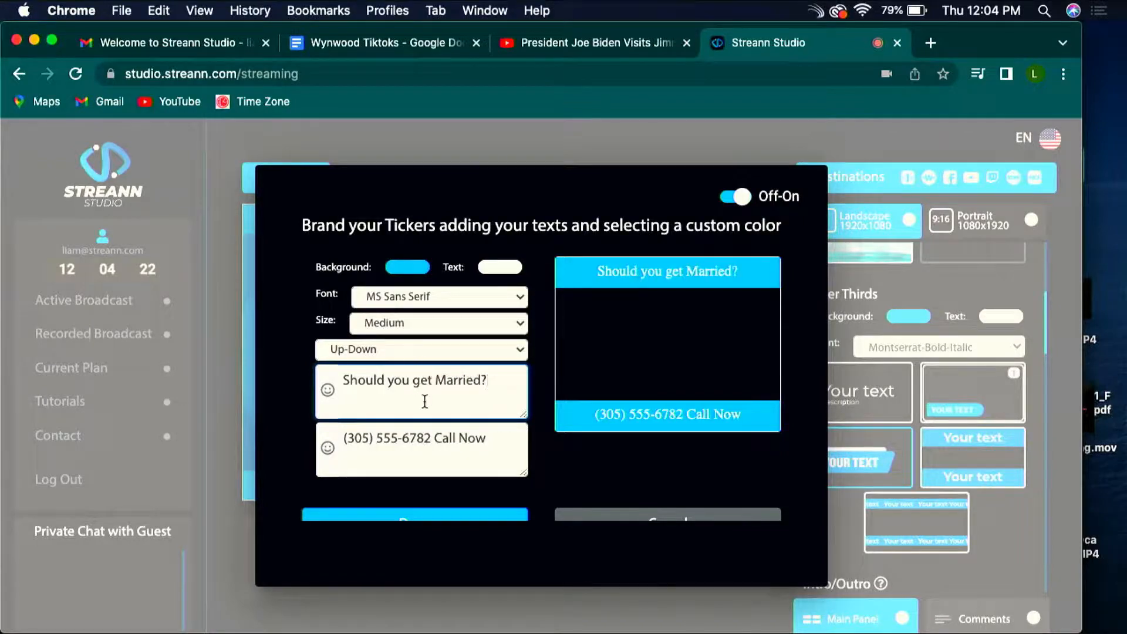
pyautogui.scroll(-2, 424, 402)
pyautogui.click(418, 475)
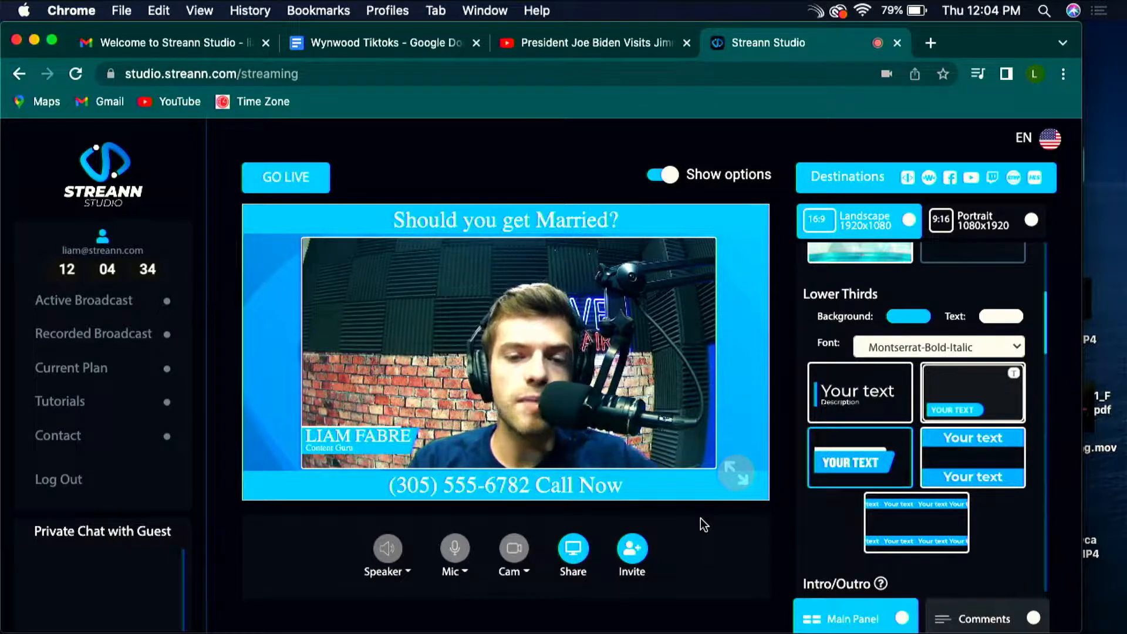
# Step: Open the static ticker's settings and select its entire upper text
pyautogui.click(954, 464)
pyautogui.scroll(-1, 713, 319)
pyautogui.moveTo(490, 336); pyautogui.dragTo(390, 306)
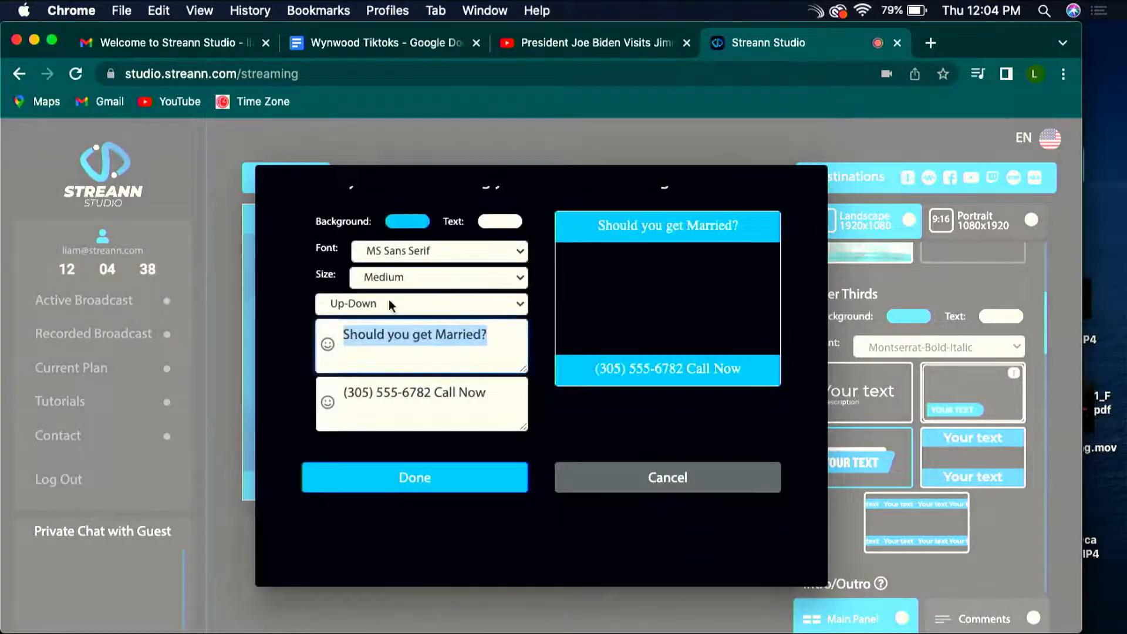
pyautogui.write('Ho')
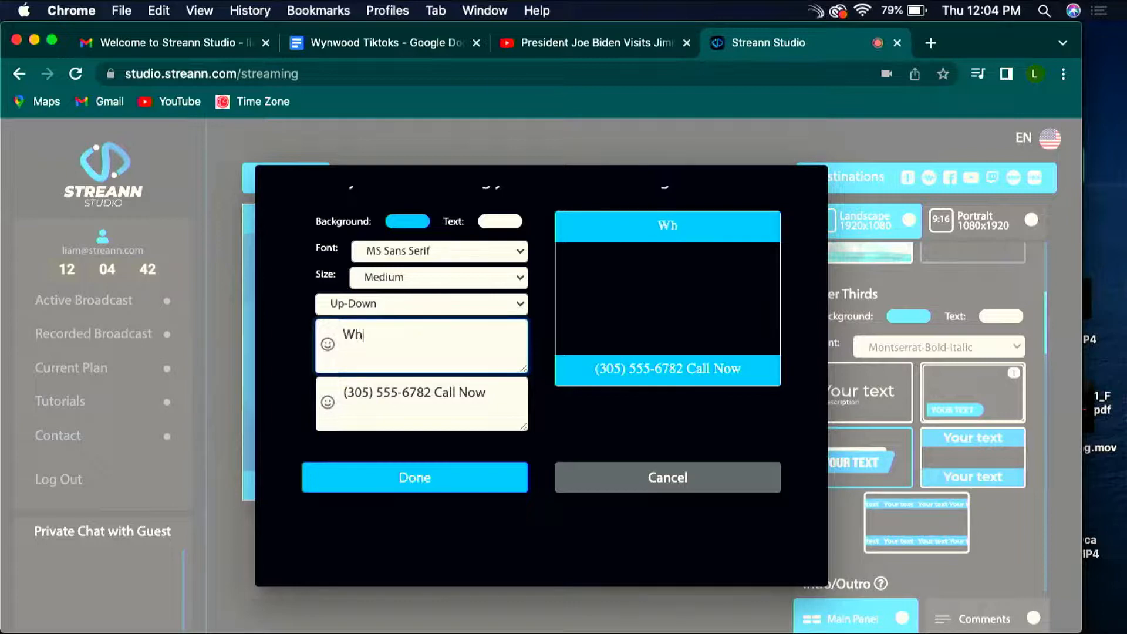
pyautogui.write('o is your favo')
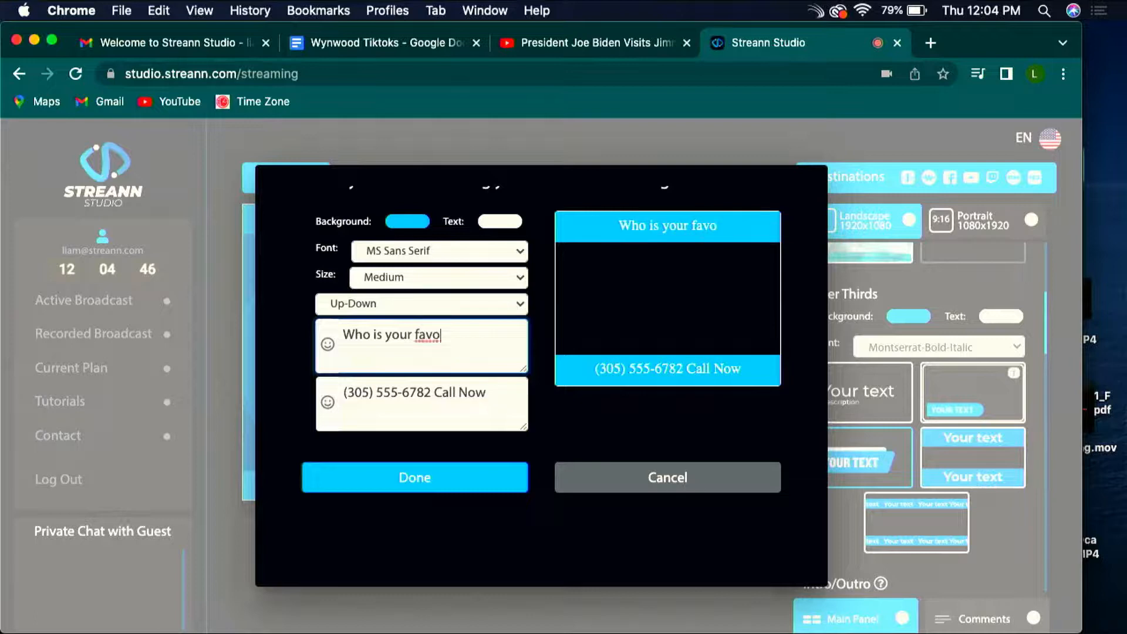
pyautogui.write('ti')
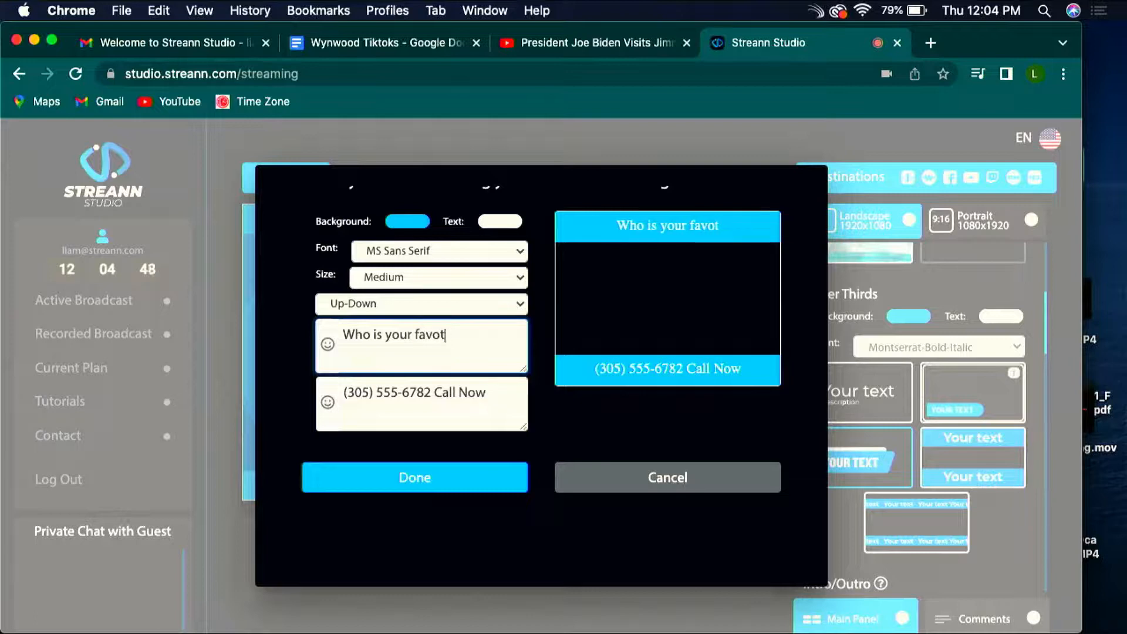
pyautogui.press('BackSpace')
pyautogui.press('BackSpace')
pyautogui.write('r')
pyautogui.press('BackSpace')
pyautogui.press('BackSpace')
pyautogui.press('BackSpace')
pyautogui.press('BackSpace')
pyautogui.press('BackSpace')
pyautogui.press('BackSpace')
pyautogui.press('BackSpace')
pyautogui.press('BackSpace')
pyautogui.press('BackSpace')
pyautogui.press('BackSpace')
pyautogui.press('BackSpace')
pyautogui.press('BackSpace')
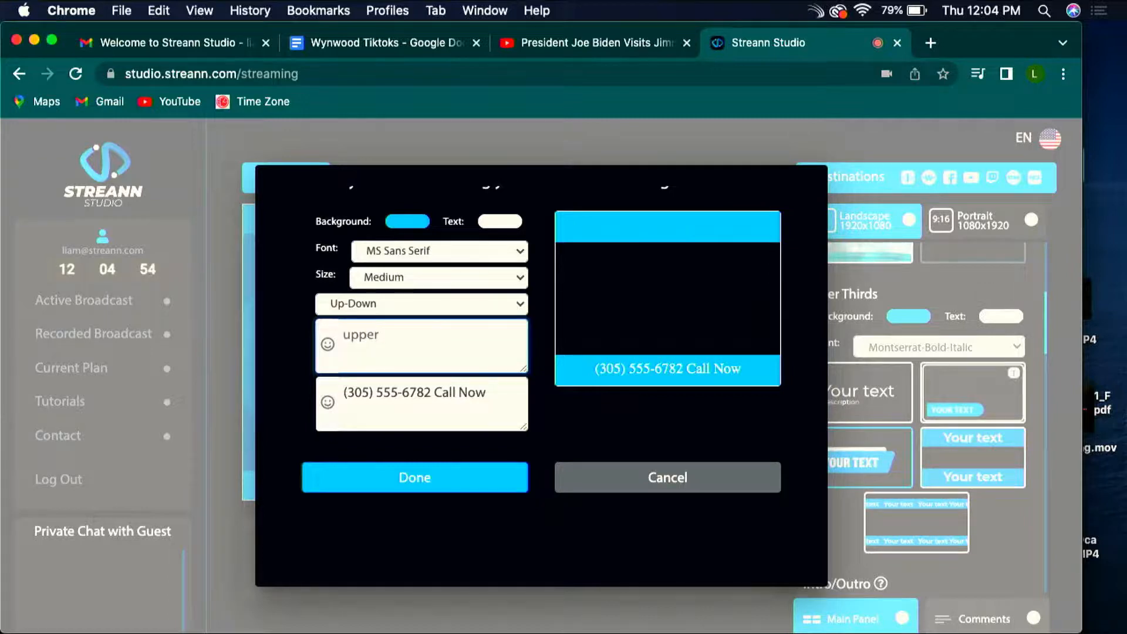
# Step: Set the ticker's upper text to the Rolling on the Floor Laughing emoji followed by "Funniest Memory"
pyautogui.click(328, 346)
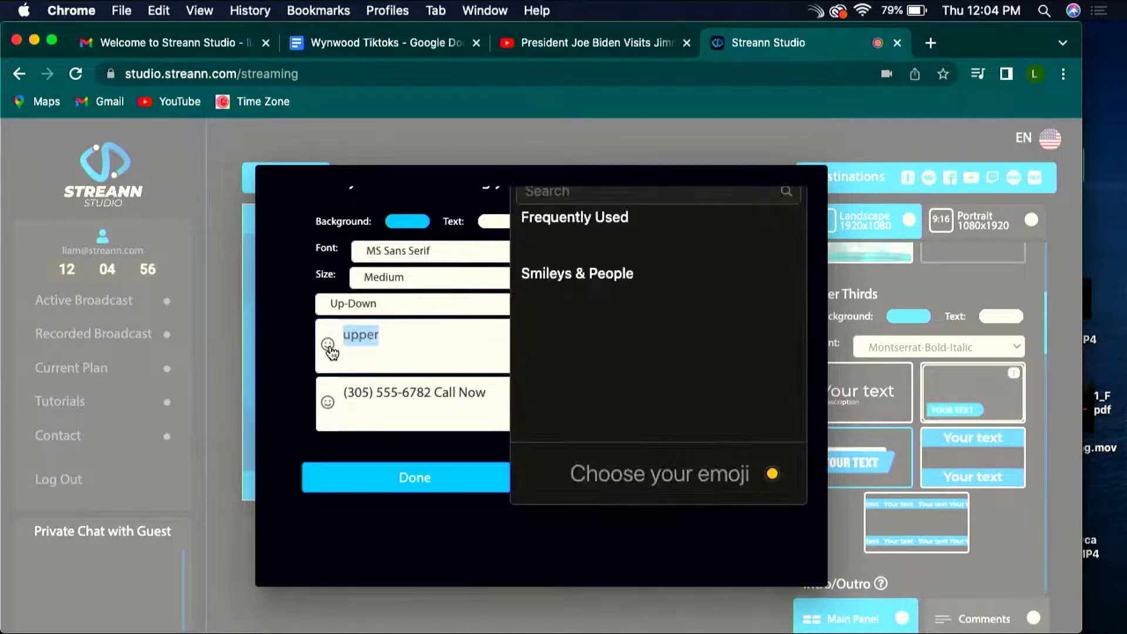
pyautogui.scroll(-1, 708, 327)
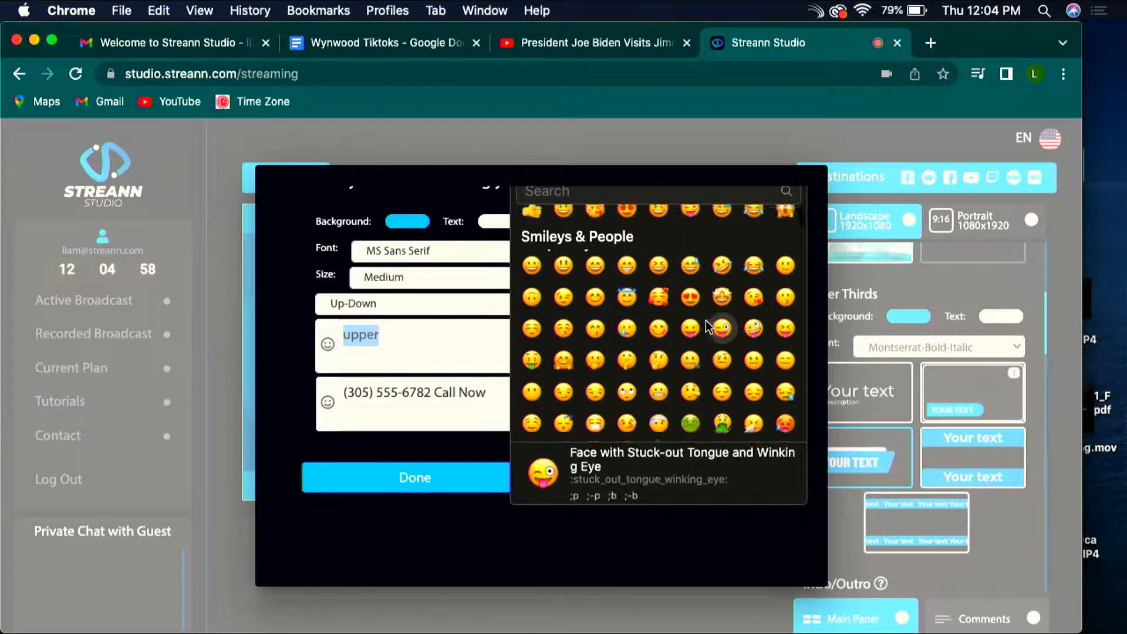
pyautogui.scroll(1, 709, 327)
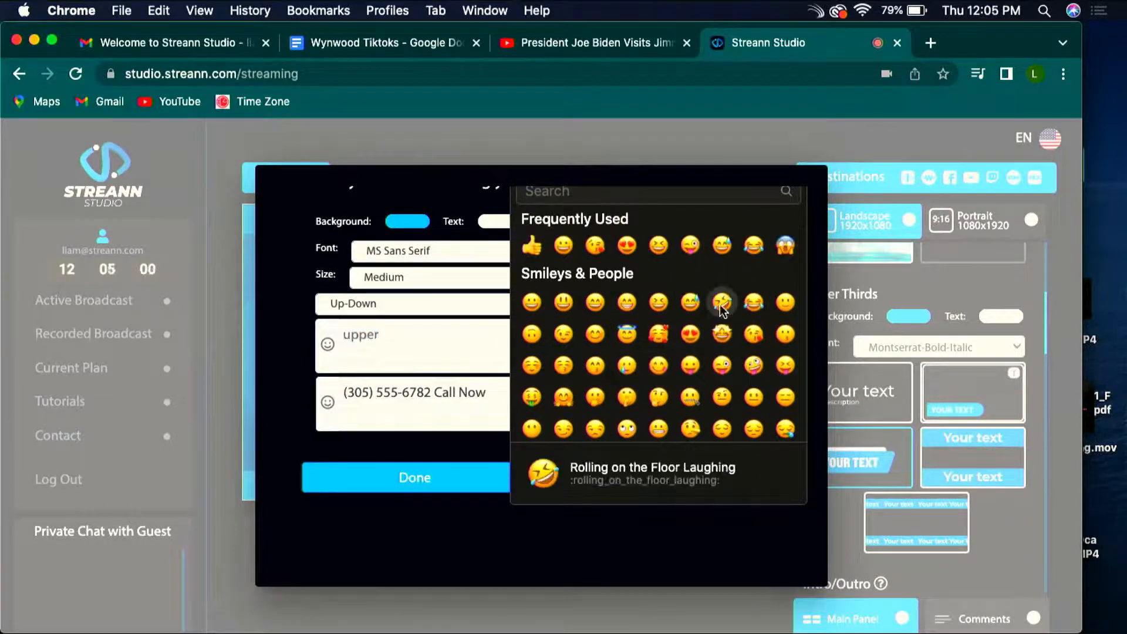
pyautogui.click(720, 304)
pyautogui.click(387, 337)
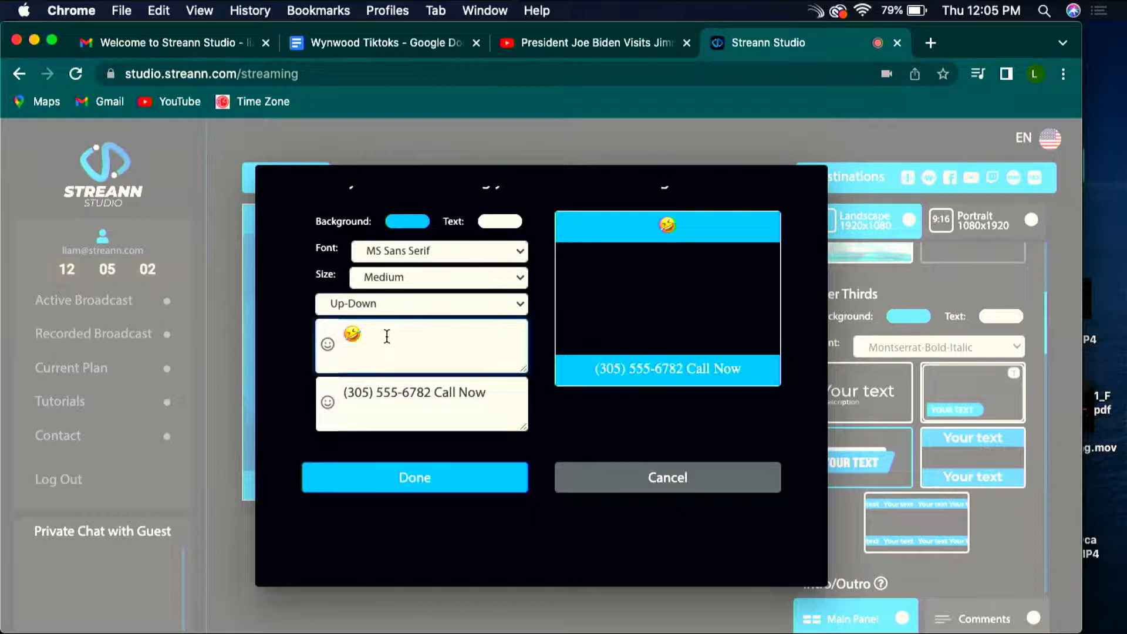
pyautogui.write('Funniest')
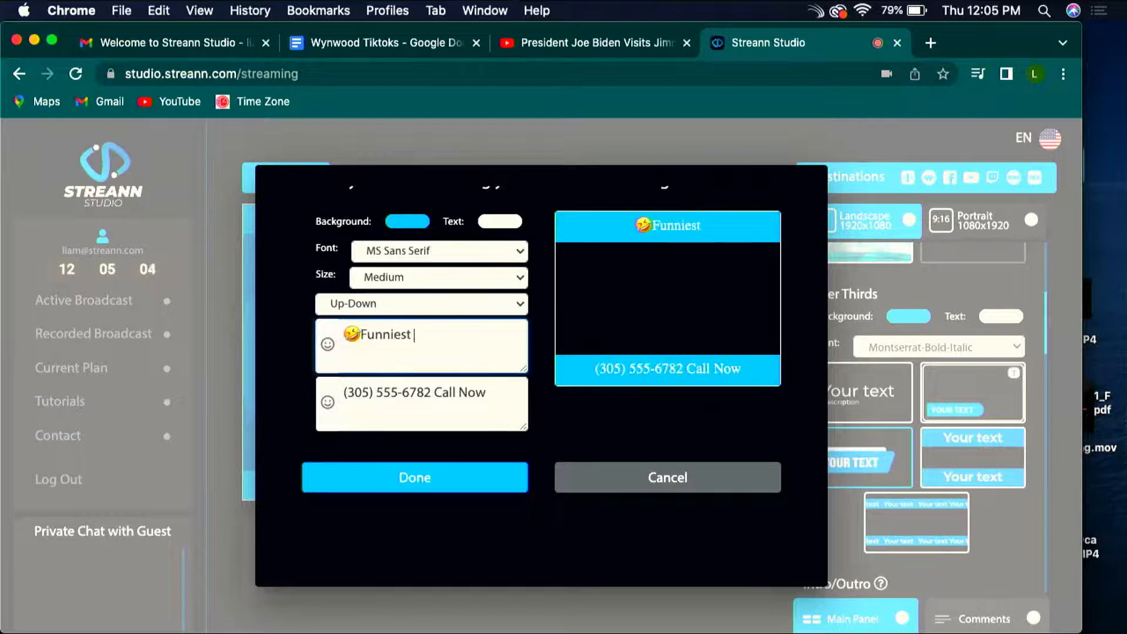
pyautogui.write(' Memory')
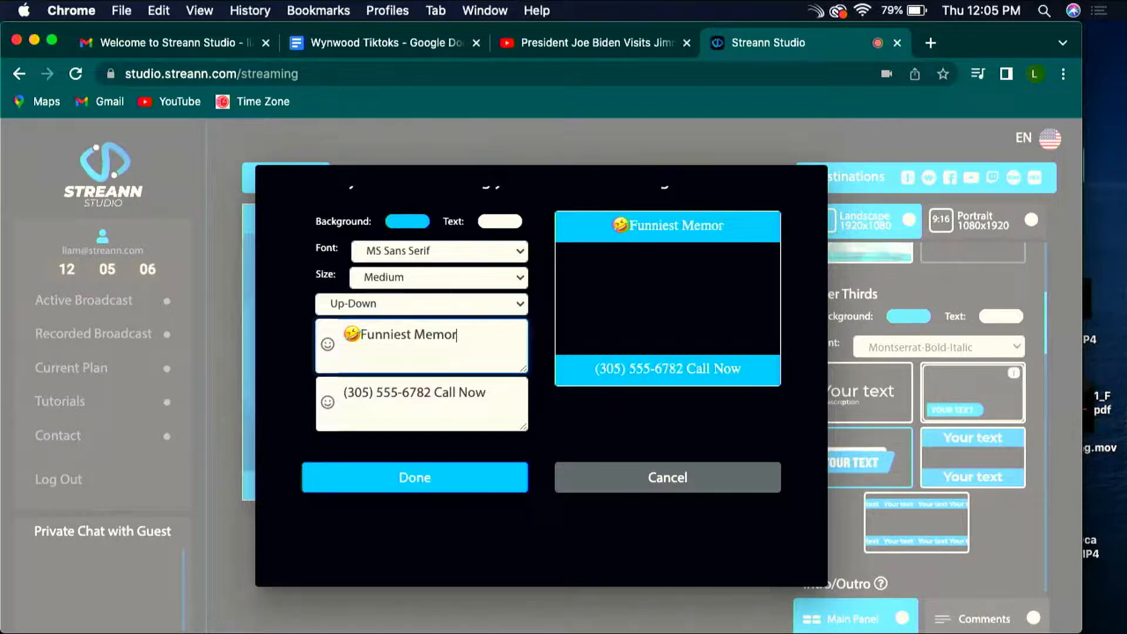
# Step: Add the sweating smiley emoji (😅) after "Funniest Memory" in the upper text and save the ticker
pyautogui.click(328, 352)
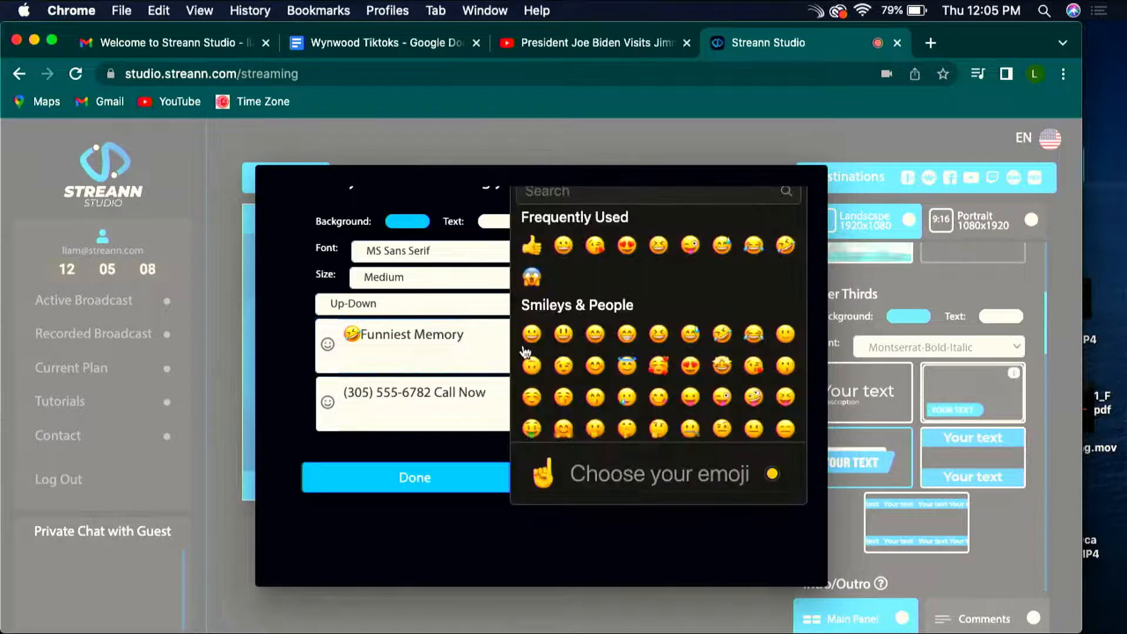
pyautogui.scroll(-2, 665, 389)
pyautogui.scroll(2, 666, 382)
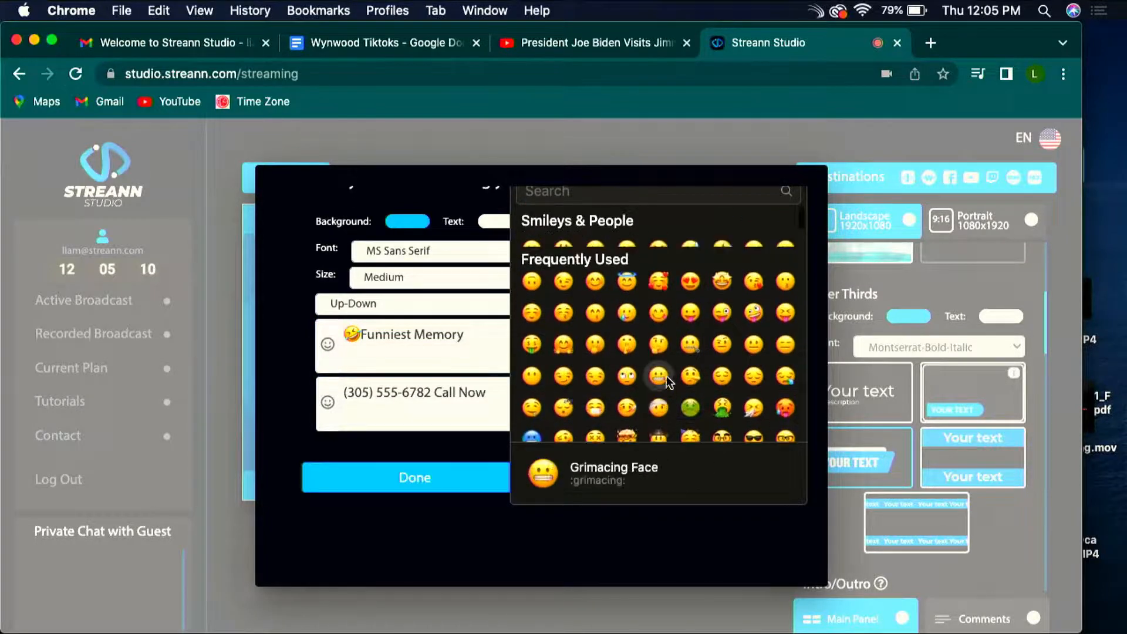
pyautogui.scroll(2, 631, 337)
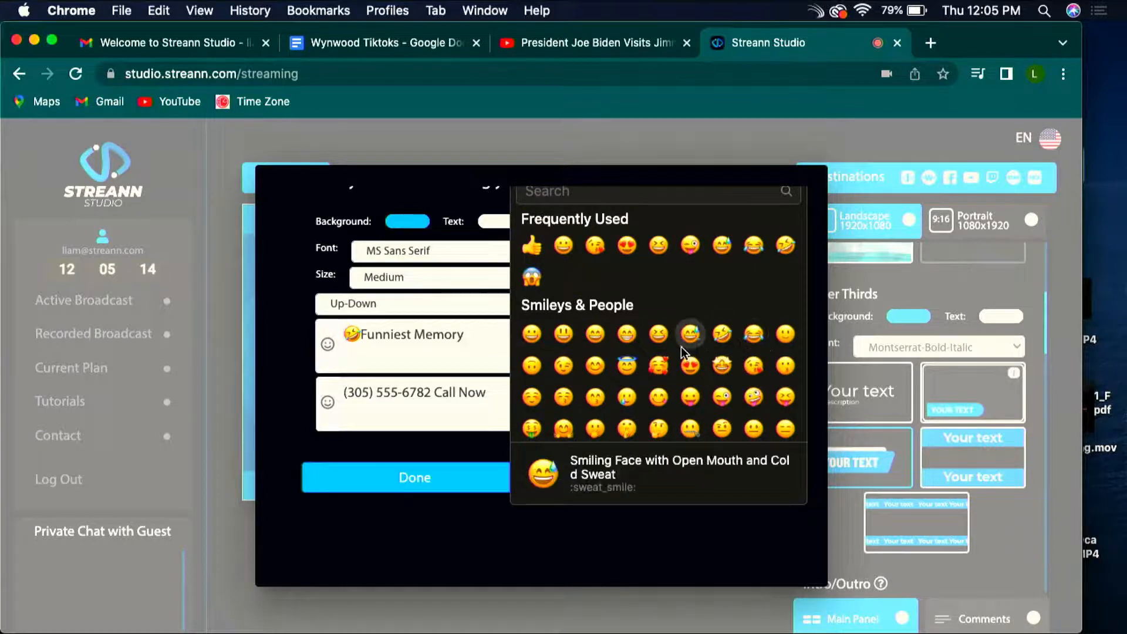
pyautogui.click(693, 344)
pyautogui.click(496, 334)
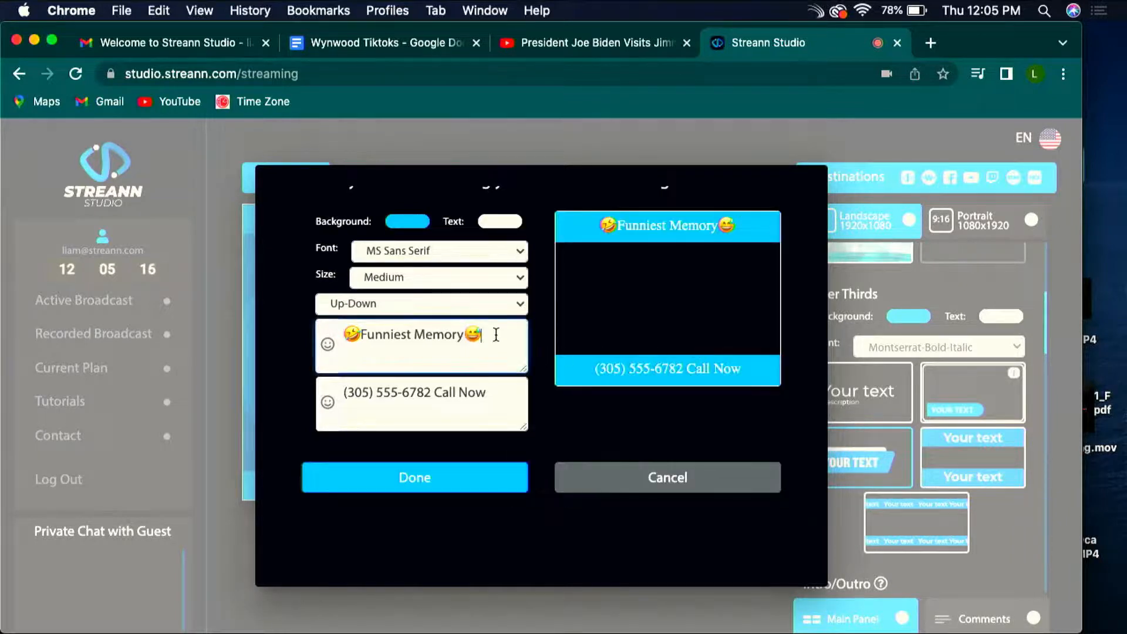
pyautogui.click(432, 488)
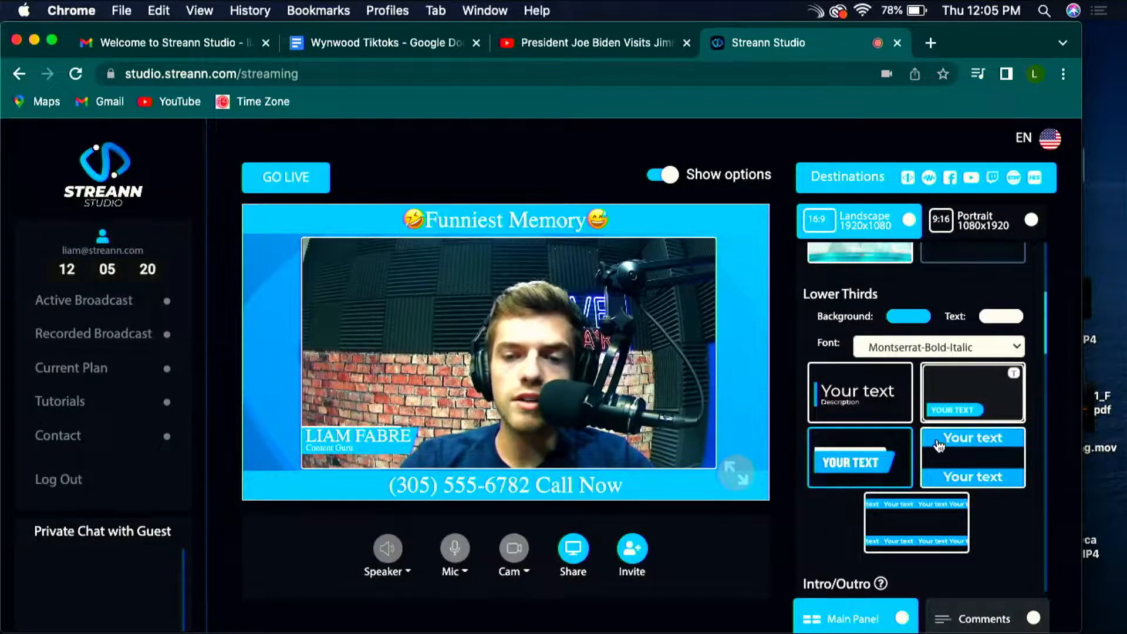
# Step: Replace the static ticker's bottom text with "DM me" followed by the host's social media handle, and save the ticker
pyautogui.click(957, 450)
pyautogui.moveTo(493, 456); pyautogui.dragTo(287, 441)
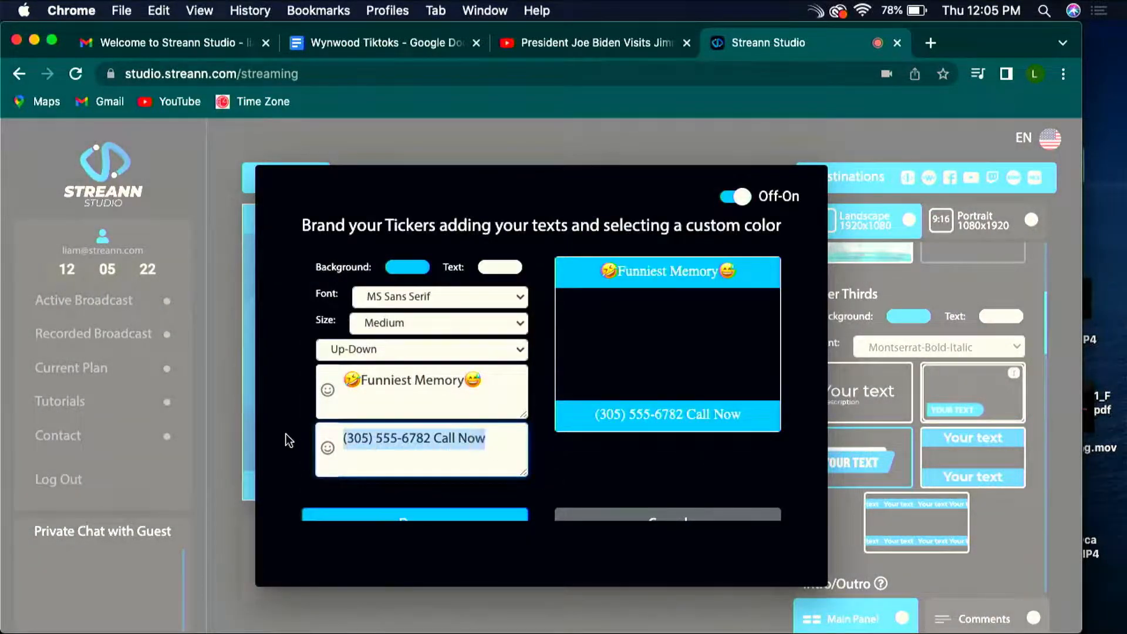
pyautogui.write('D')
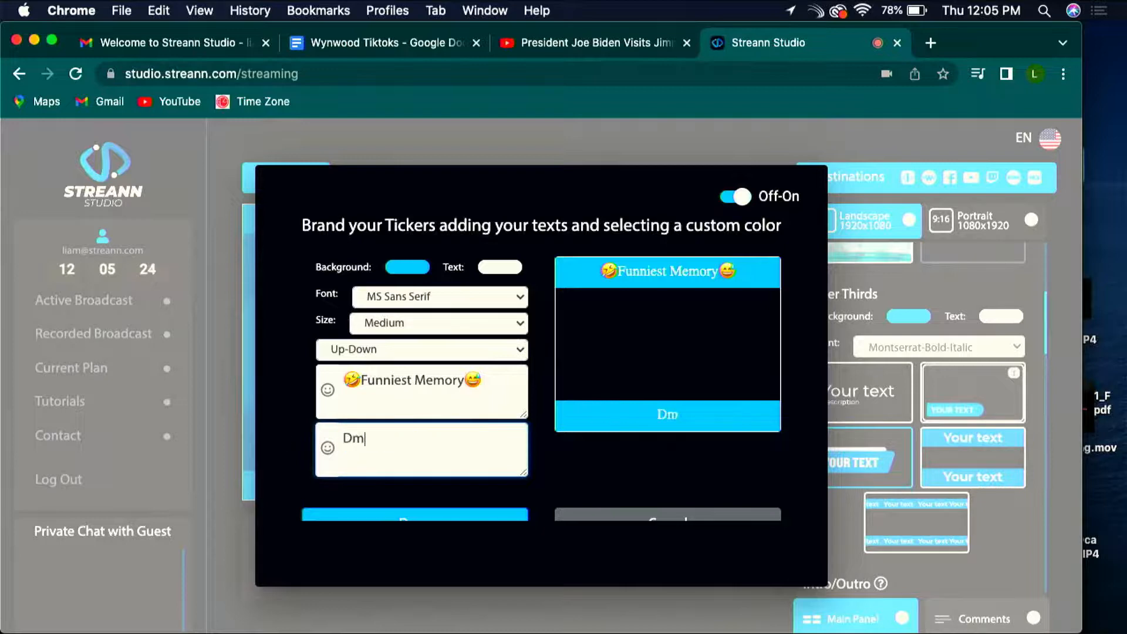
pyautogui.write('M me @liam')
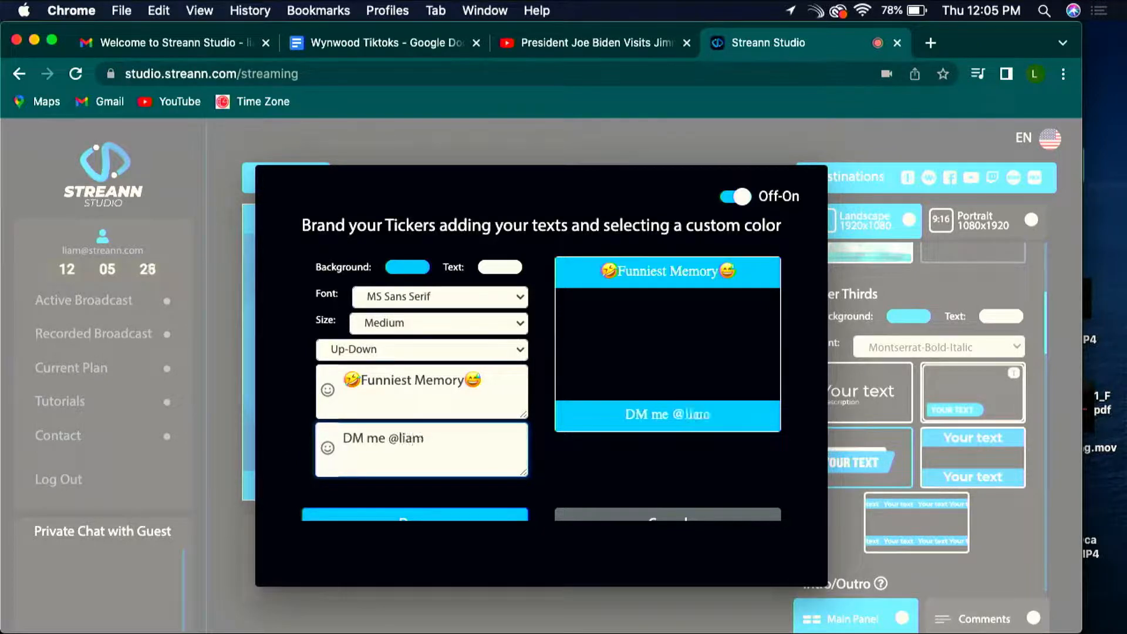
pyautogui.write('fabre')
pyautogui.scroll(-1, 329, 484)
pyautogui.click(353, 481)
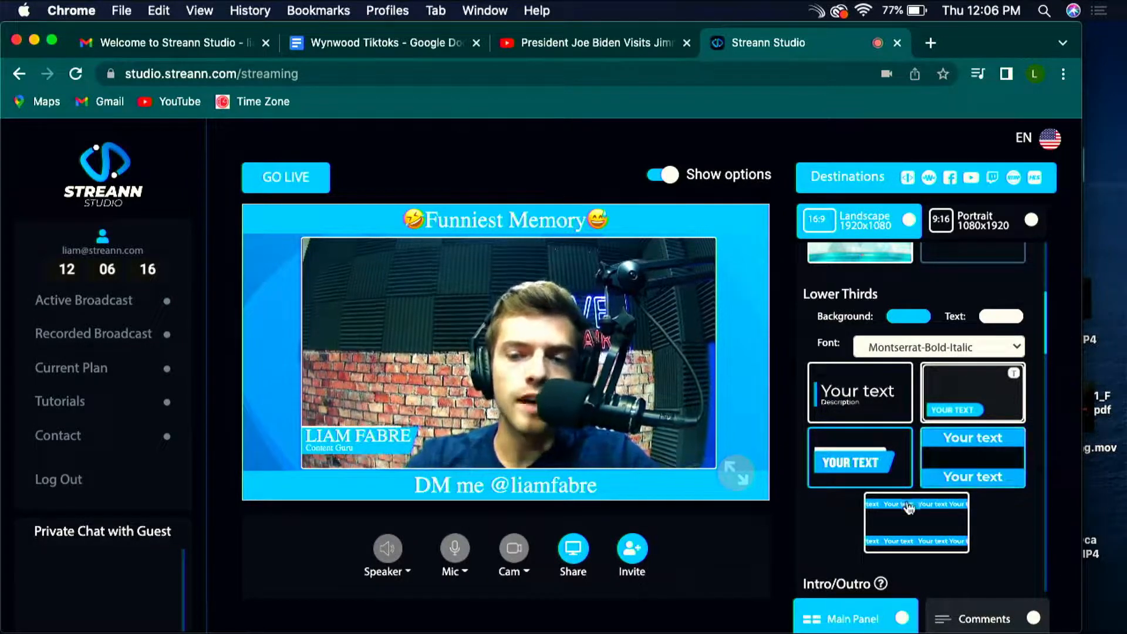
# Step: Set the static ticker's text size to Big and save the ticker
pyautogui.click(916, 523)
pyautogui.click(467, 333)
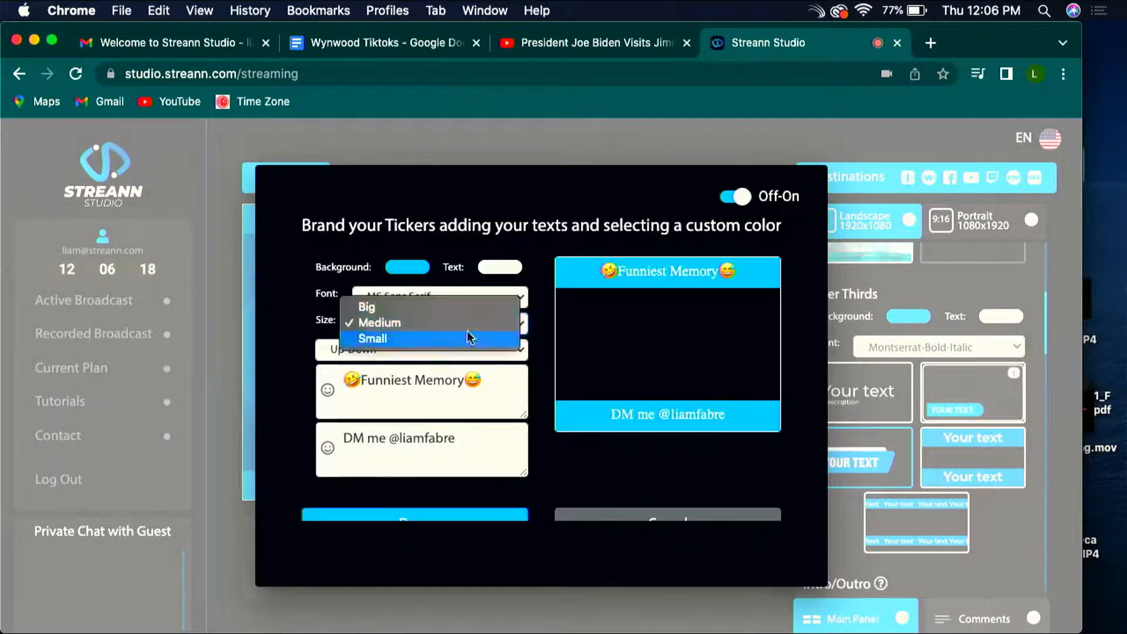
pyautogui.click(465, 304)
pyautogui.scroll(-1, 519, 436)
pyautogui.click(465, 487)
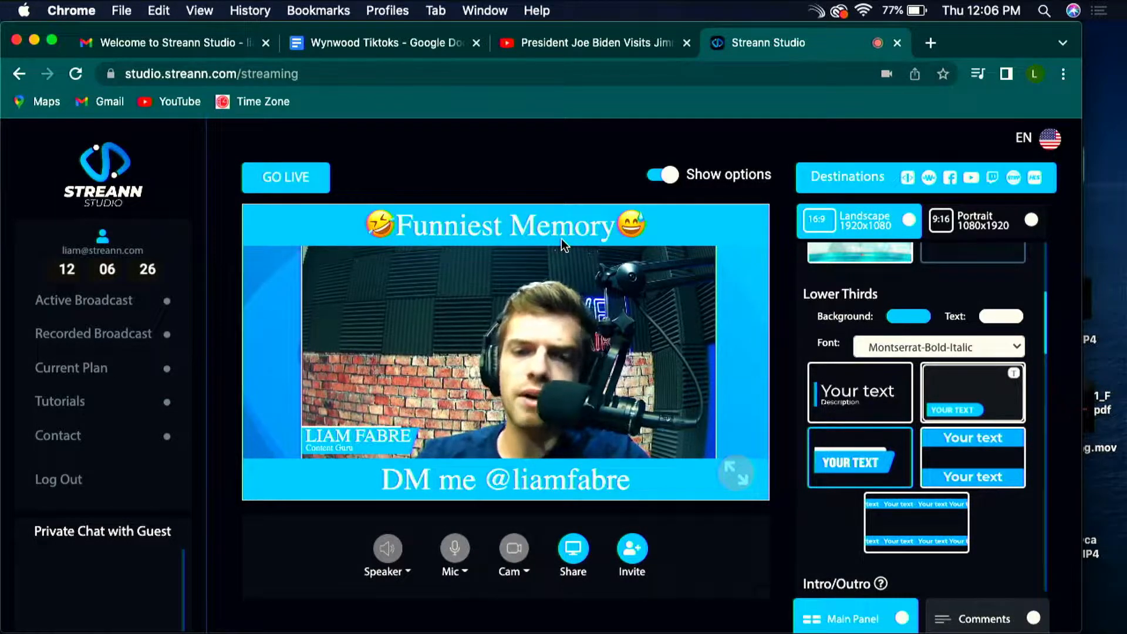
# Step: Open the scrolling ticker's settings and limit the ticker to the Down position
pyautogui.click(934, 511)
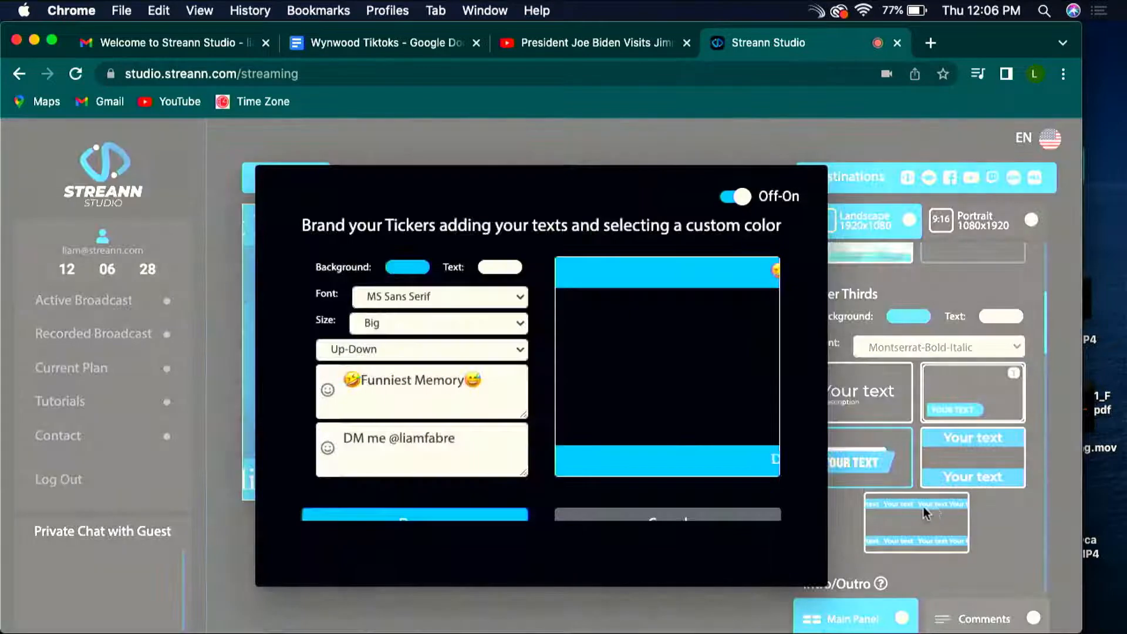
pyautogui.click(395, 351)
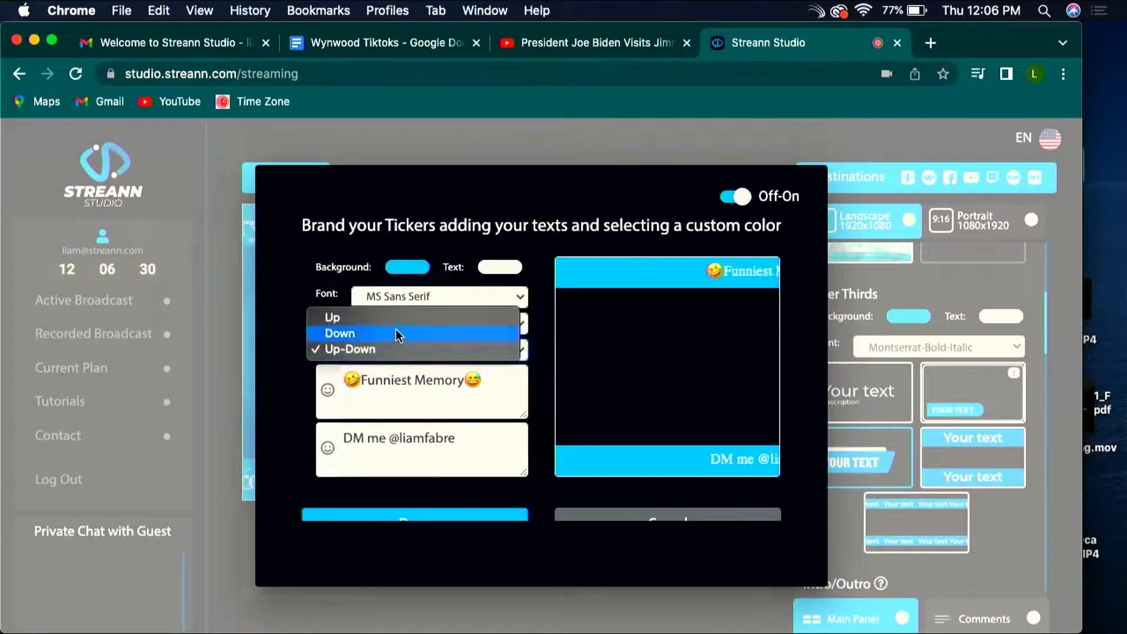
pyautogui.click(396, 329)
# Step: Replace the scrolling ticker's bottom text with "Price of Gas just passed $10 per Gallon"
pyautogui.moveTo(453, 414); pyautogui.dragTo(166, 378)
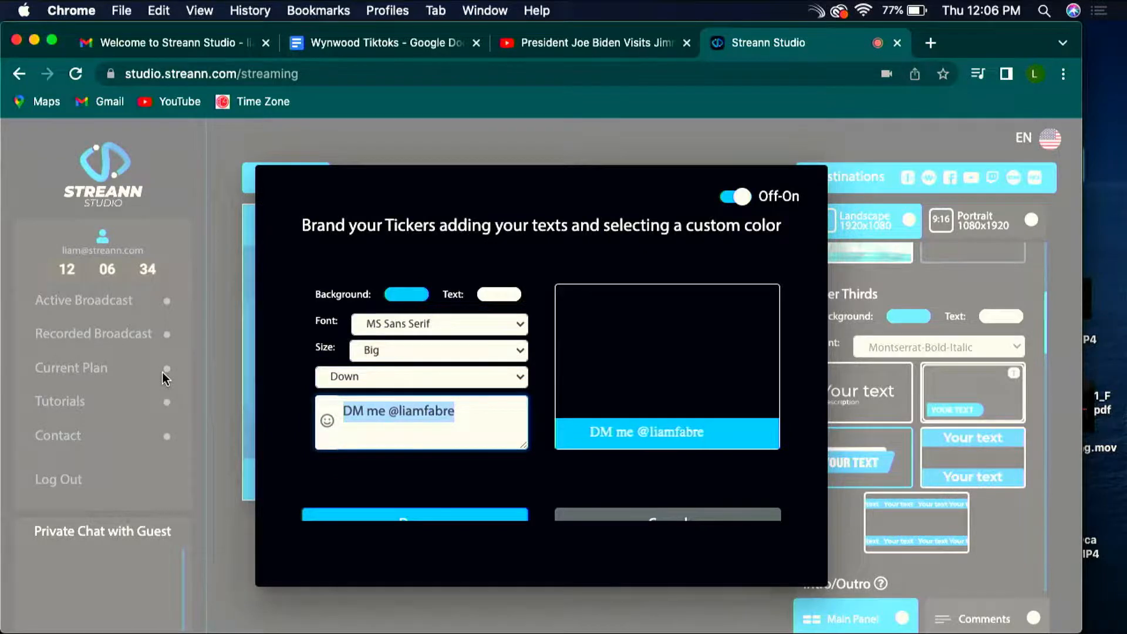
pyautogui.write('Price')
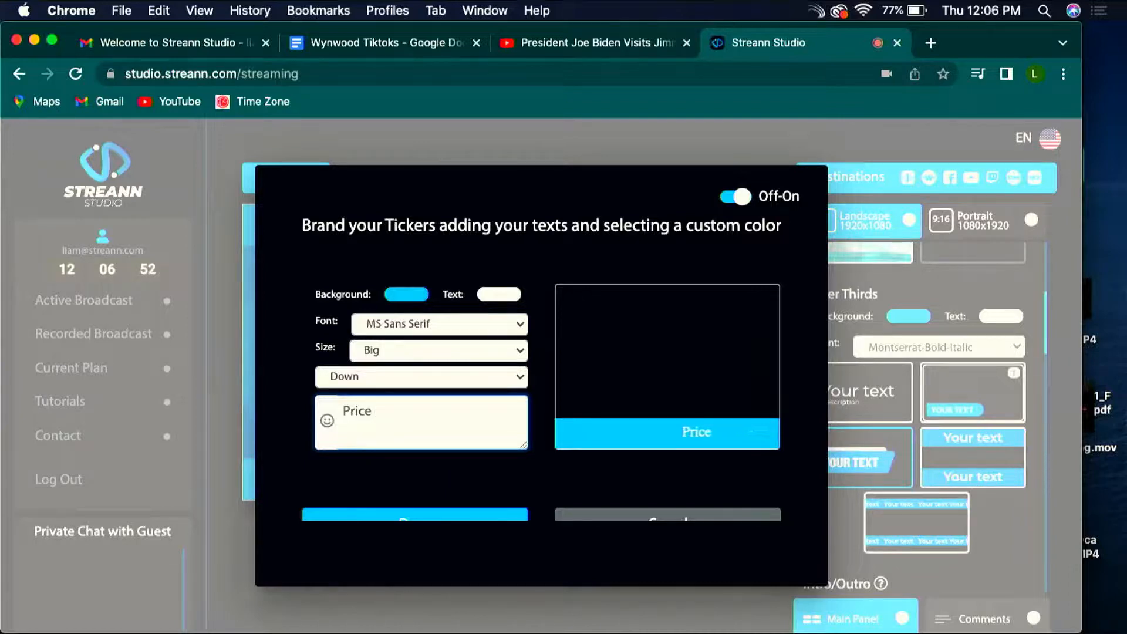
pyautogui.write('Gas just passed 10')
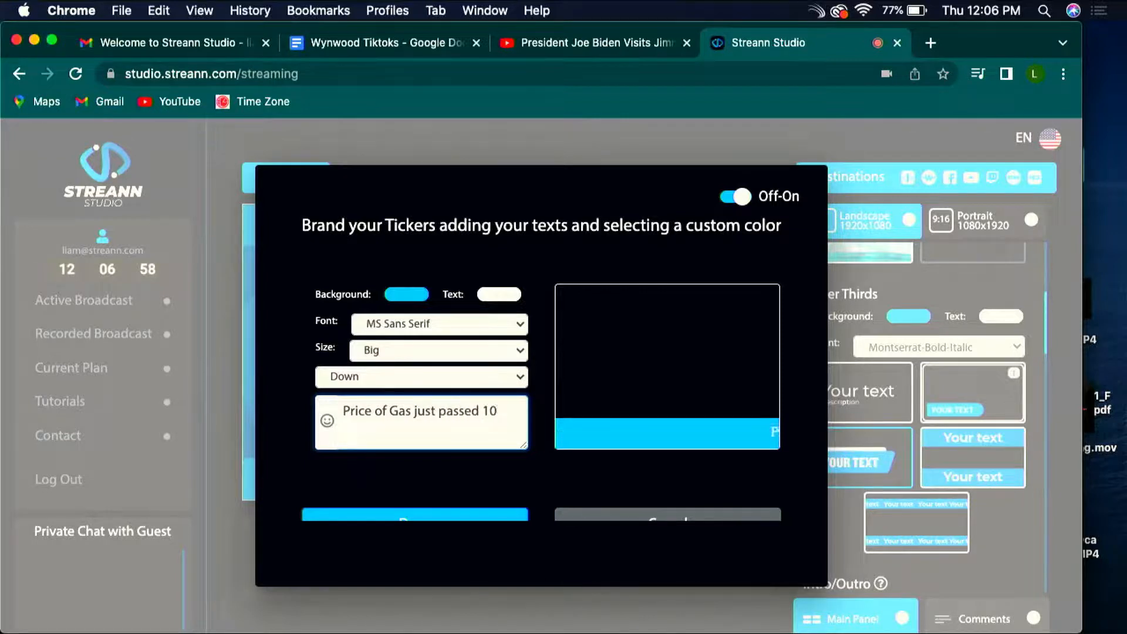
pyautogui.press('Left')
pyautogui.press('Left')
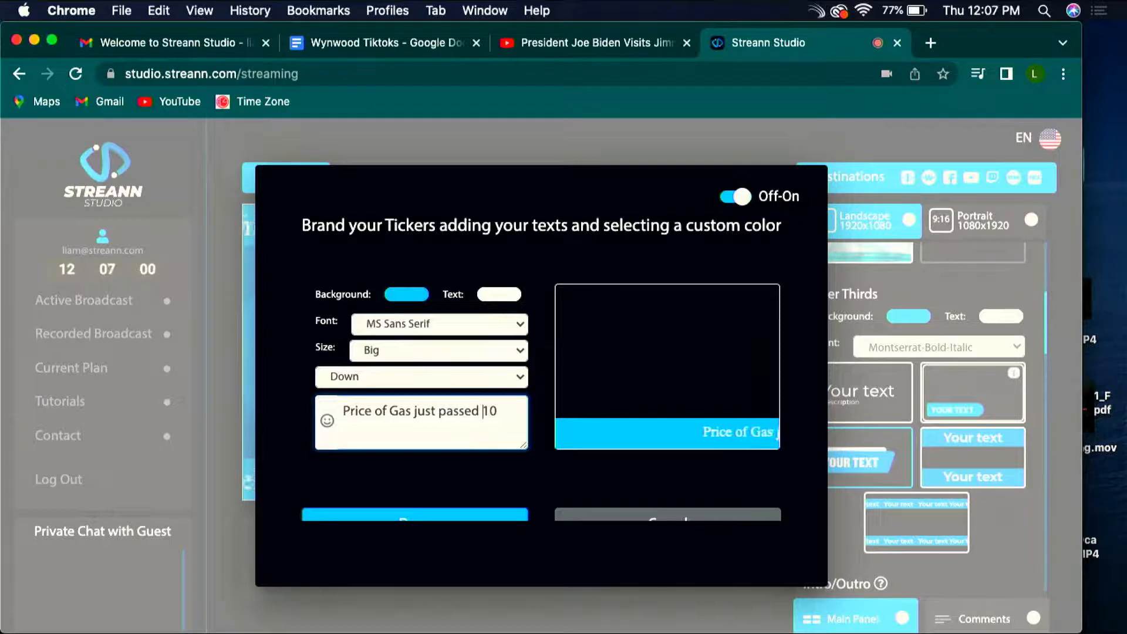
pyautogui.write('$')
pyautogui.press('Right')
pyautogui.press('Right')
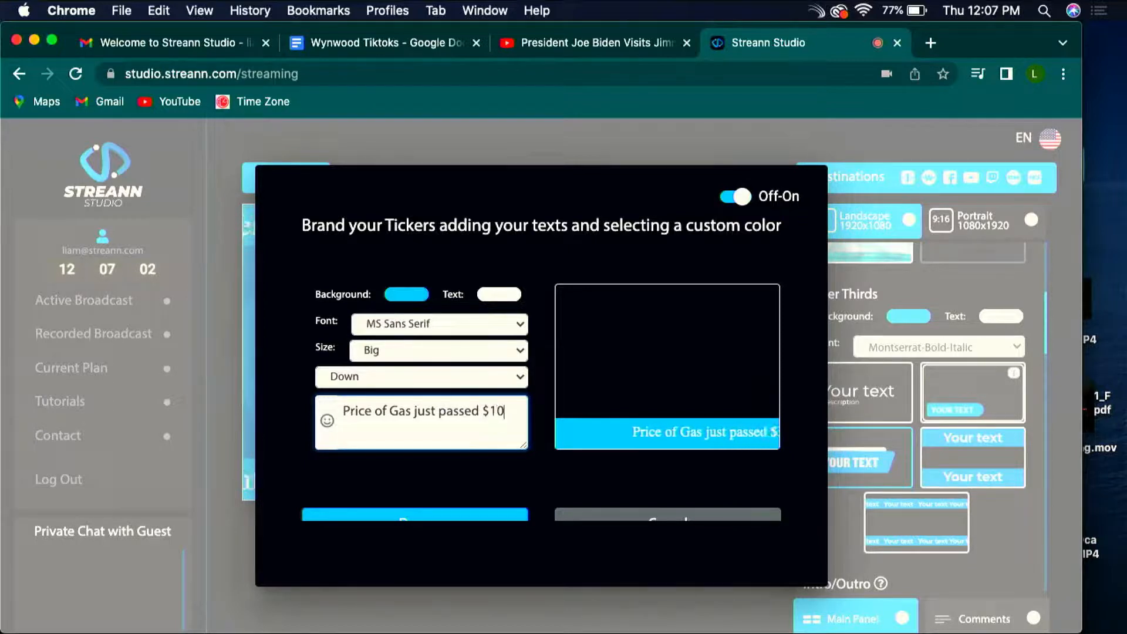
pyautogui.write('per G')
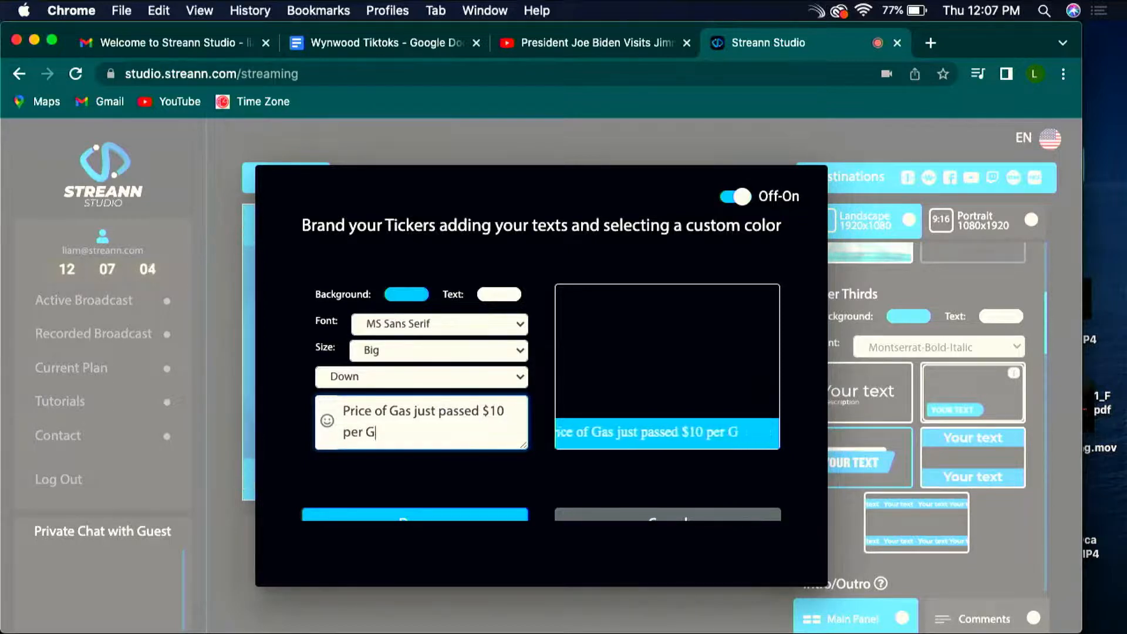
pyautogui.write('allon')
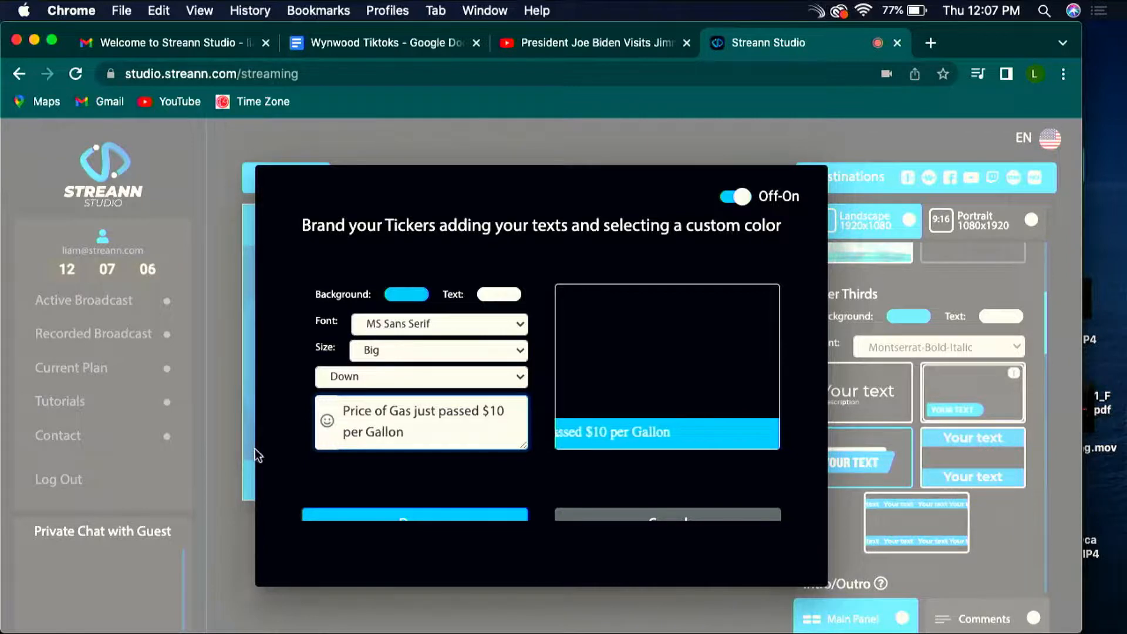
# Step: Set the scrolling ticker's background colour to red (255, 0, 0) and its text colour to black
pyautogui.scroll(-2, 458, 455)
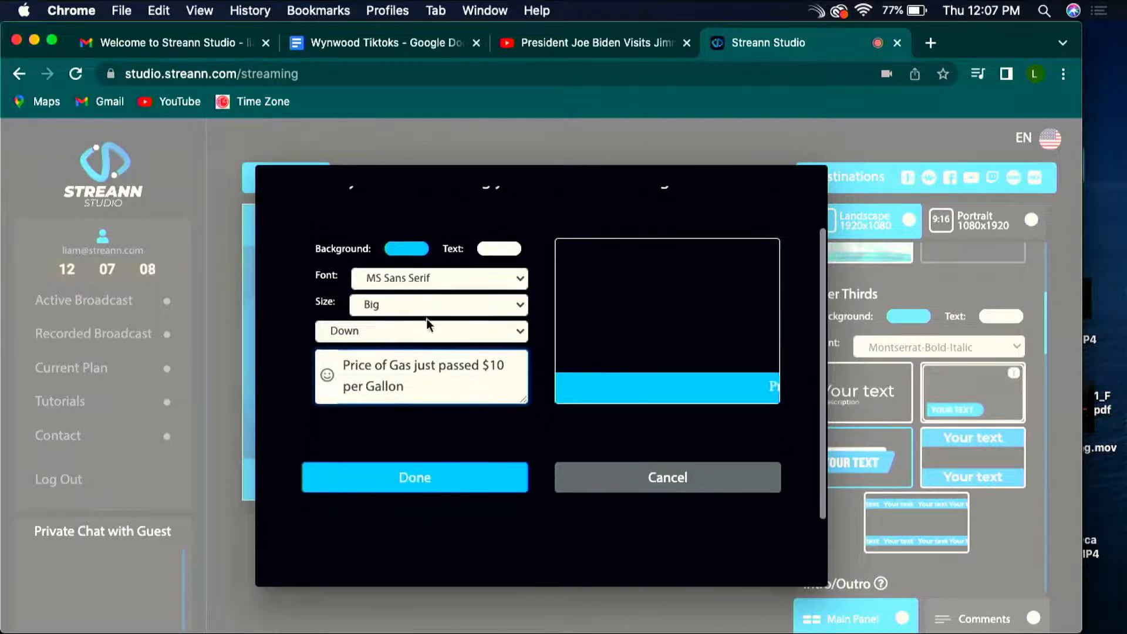
pyautogui.click(403, 248)
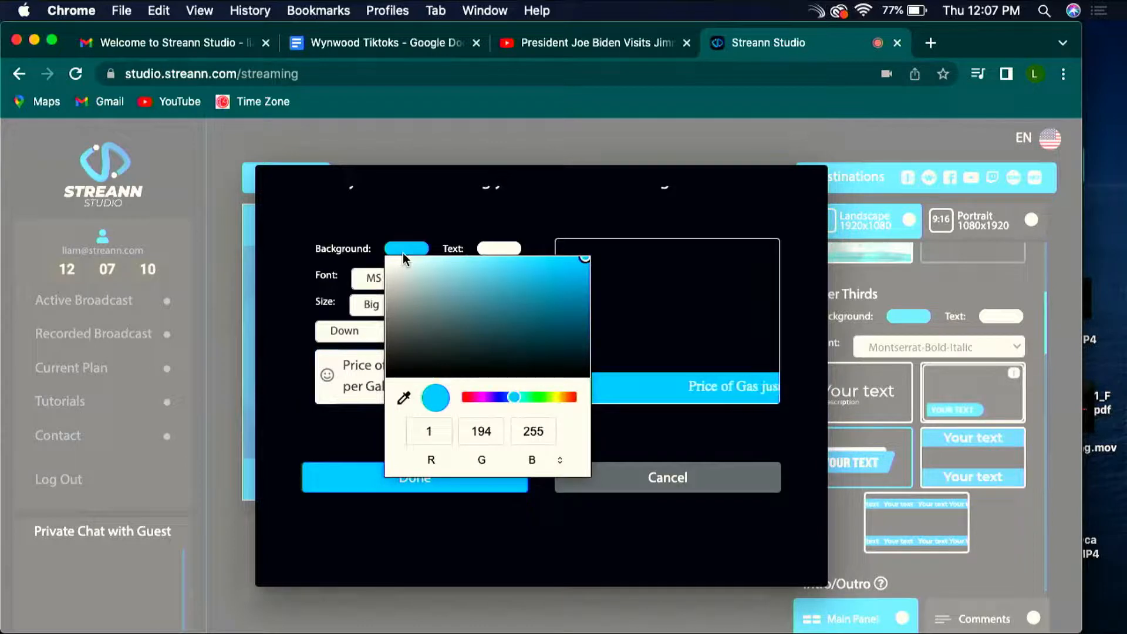
pyautogui.click(404, 249)
pyautogui.click(405, 249)
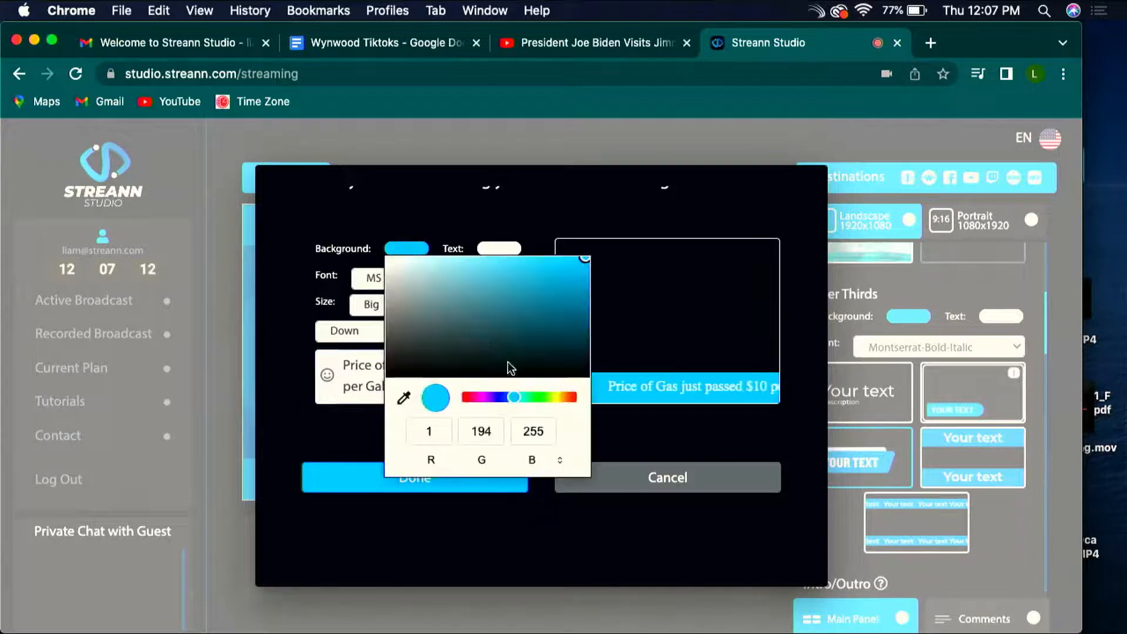
pyautogui.moveTo(514, 397); pyautogui.dragTo(462, 398)
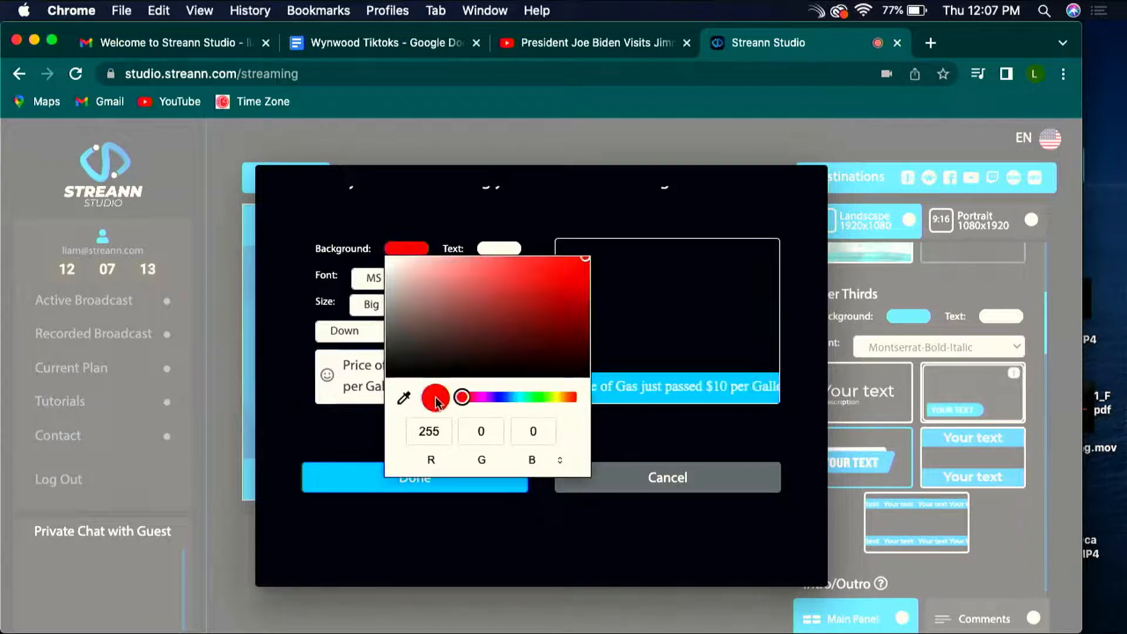
pyautogui.click(559, 503)
pyautogui.click(494, 251)
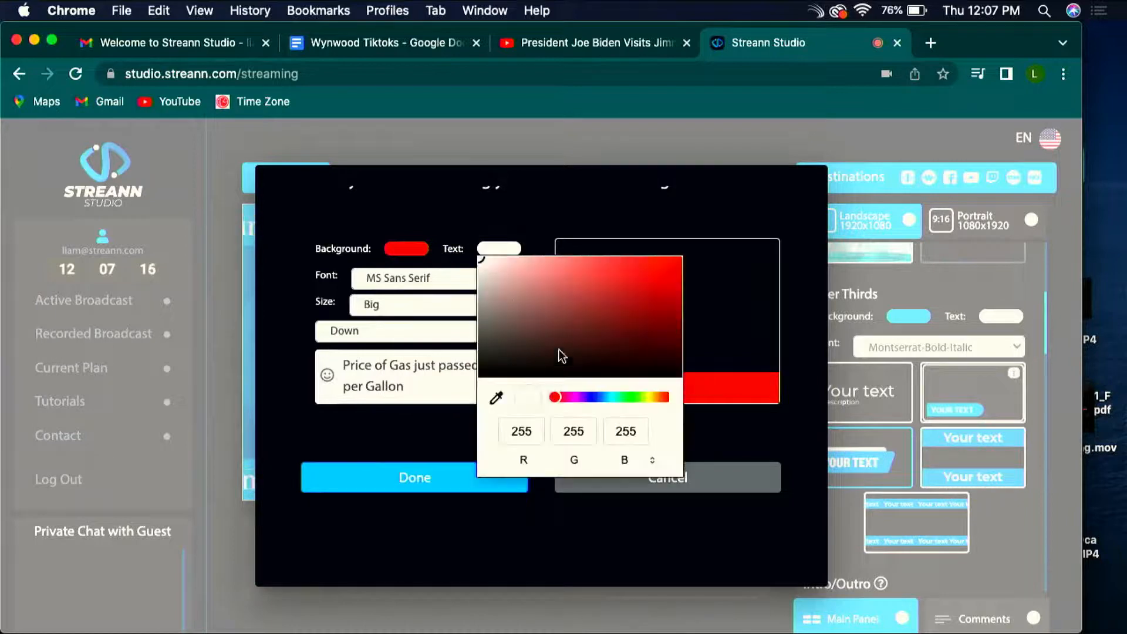
pyautogui.moveTo(553, 352); pyautogui.dragTo(460, 389)
pyautogui.click(641, 533)
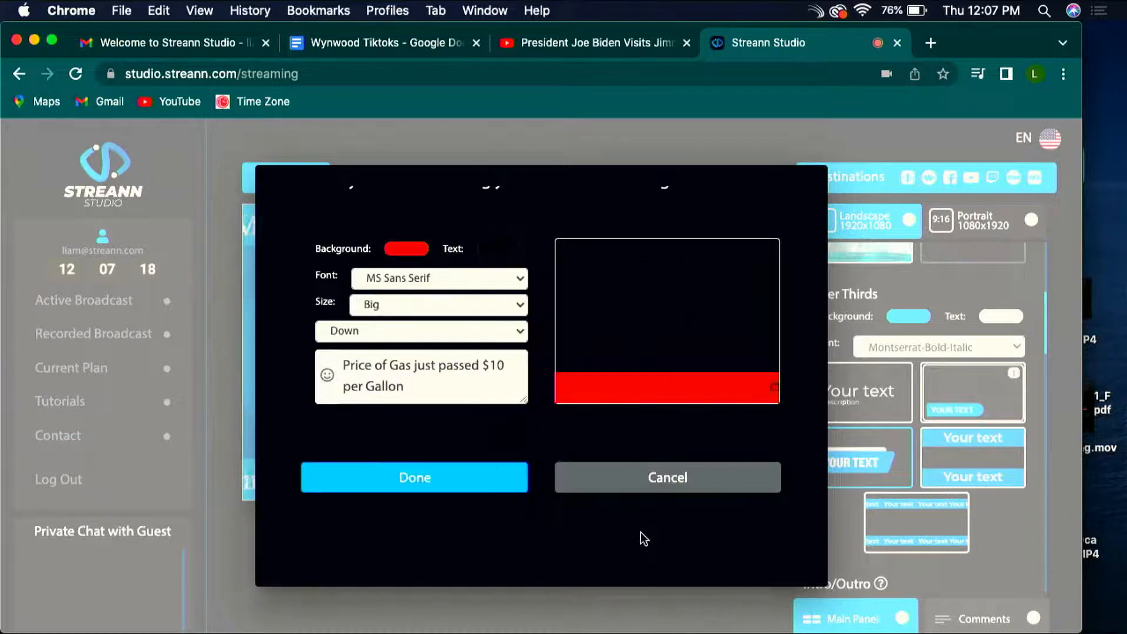
# Step: Keep the Down position, set the scrolling ticker's size to Small and save the ticker
pyautogui.click(409, 332)
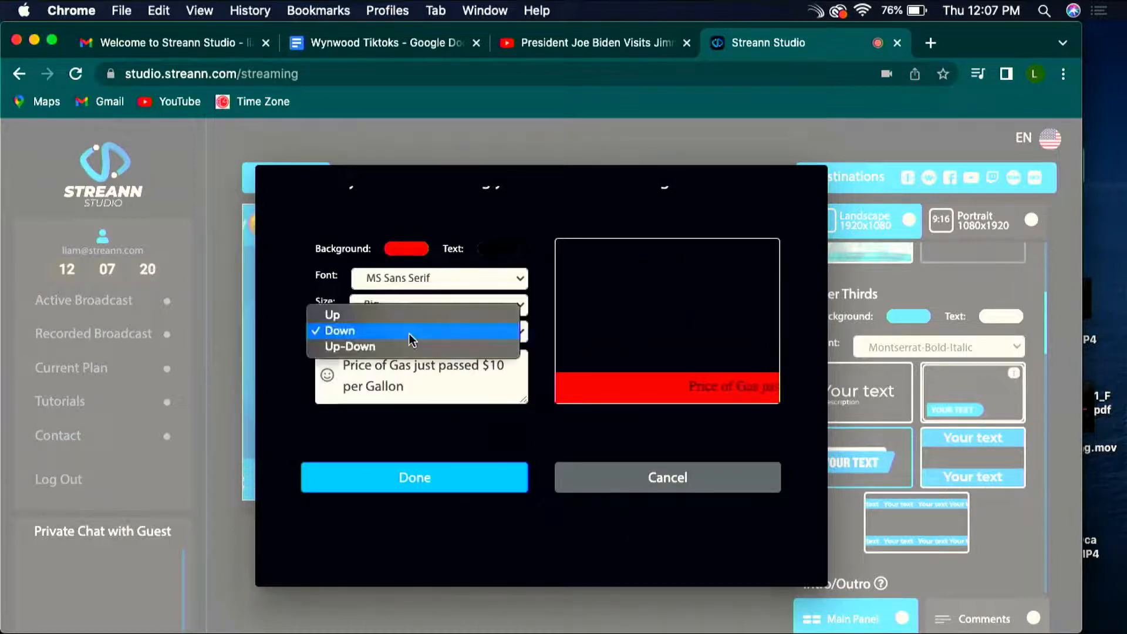
pyautogui.click(529, 306)
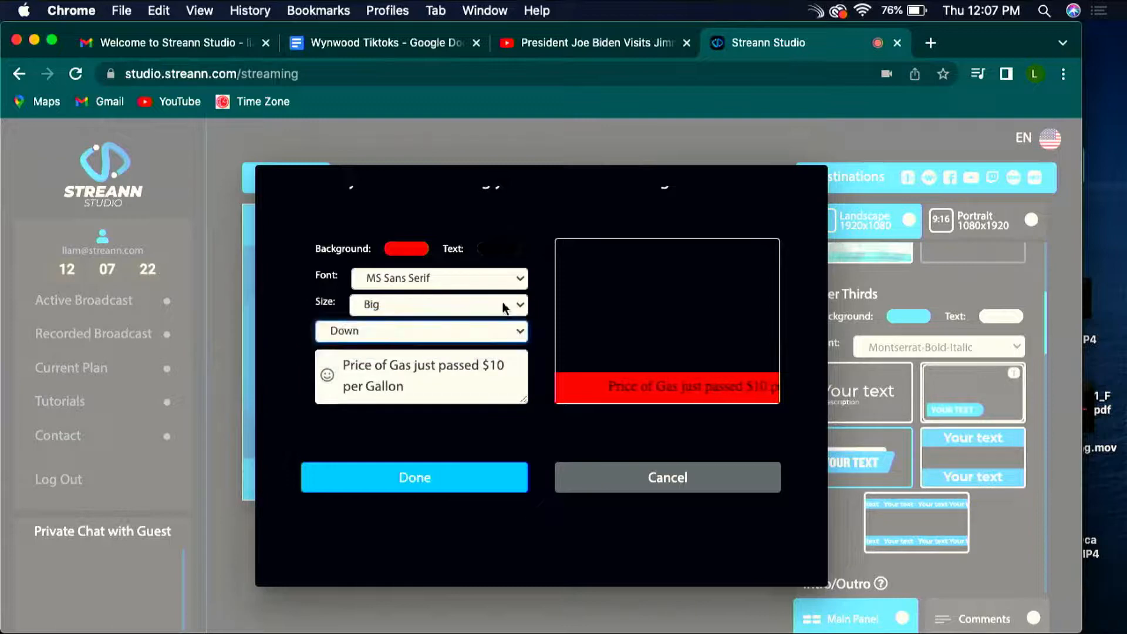
pyautogui.click(508, 303)
pyautogui.click(485, 343)
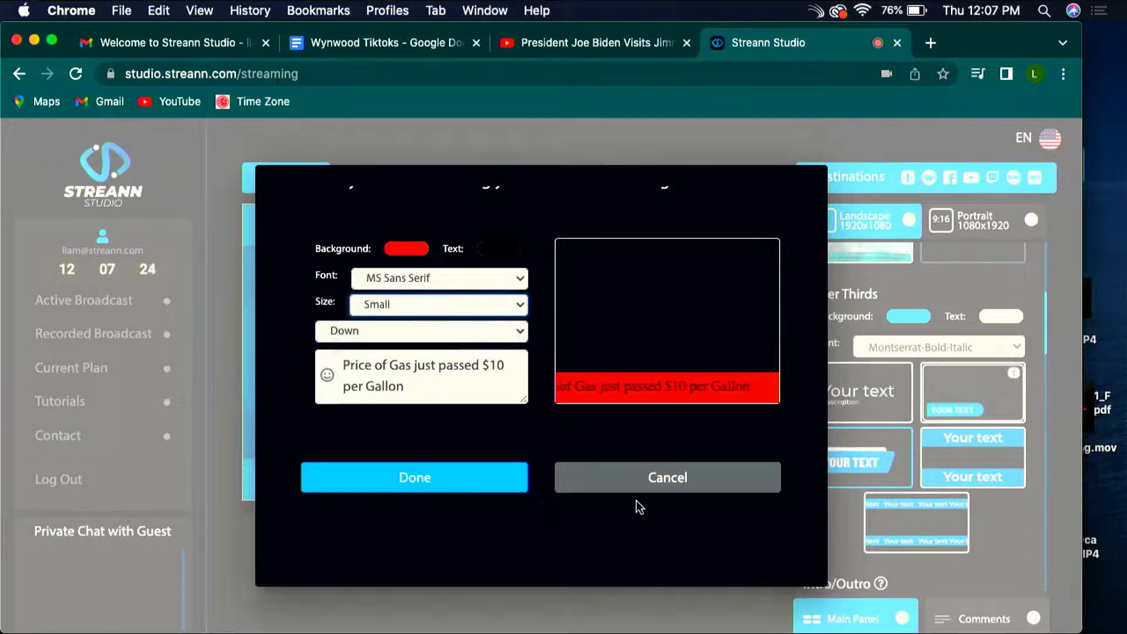
pyautogui.click(443, 482)
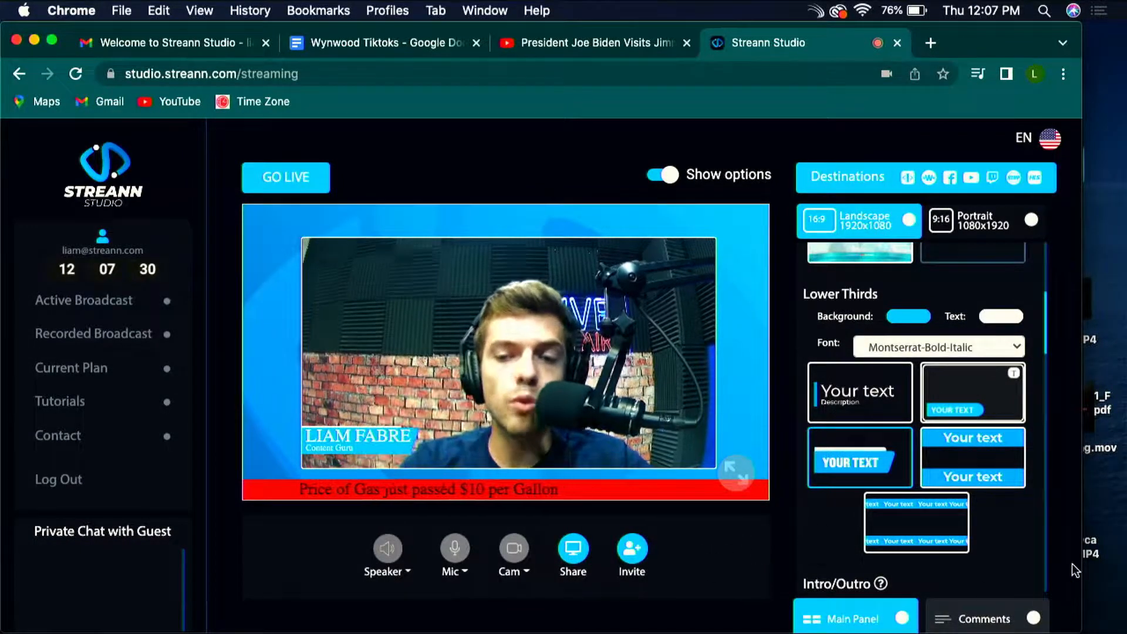
# Step: Append "/ Joe Biden will be speaking in the next hour" to the scrolling ticker's text and save it
pyautogui.click(948, 525)
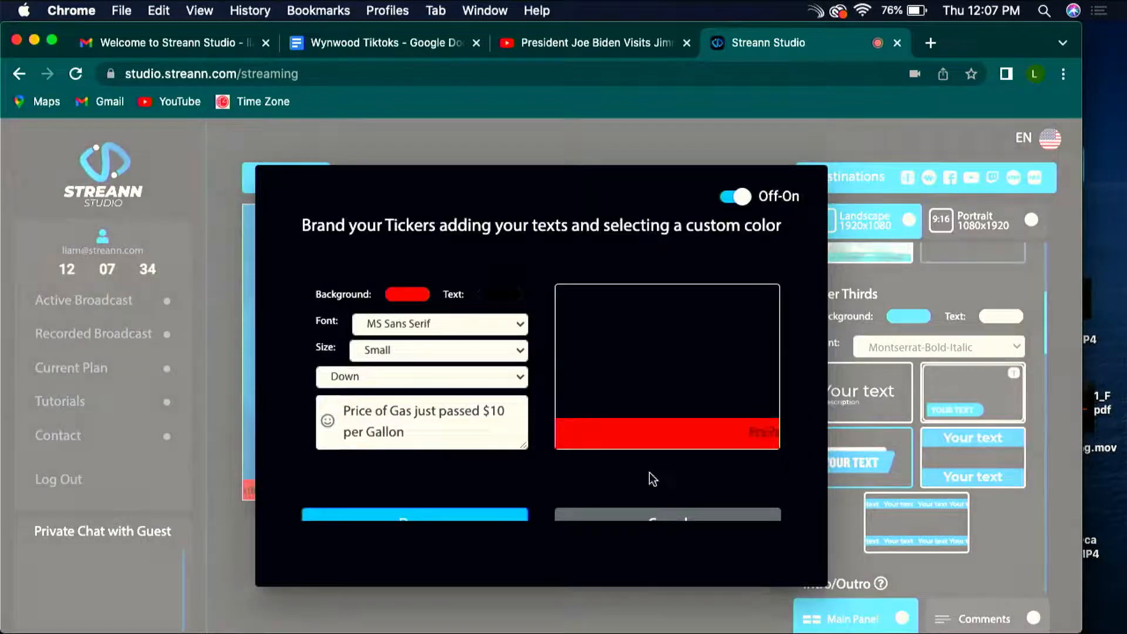
pyautogui.click(476, 431)
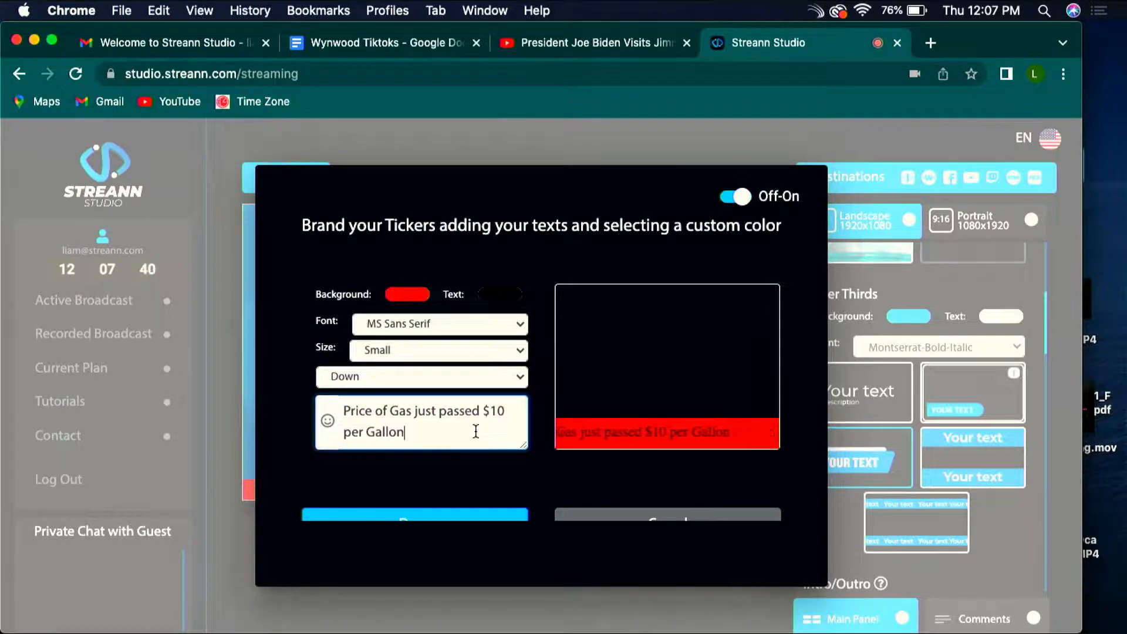
pyautogui.write('/ Joe Biden will be')
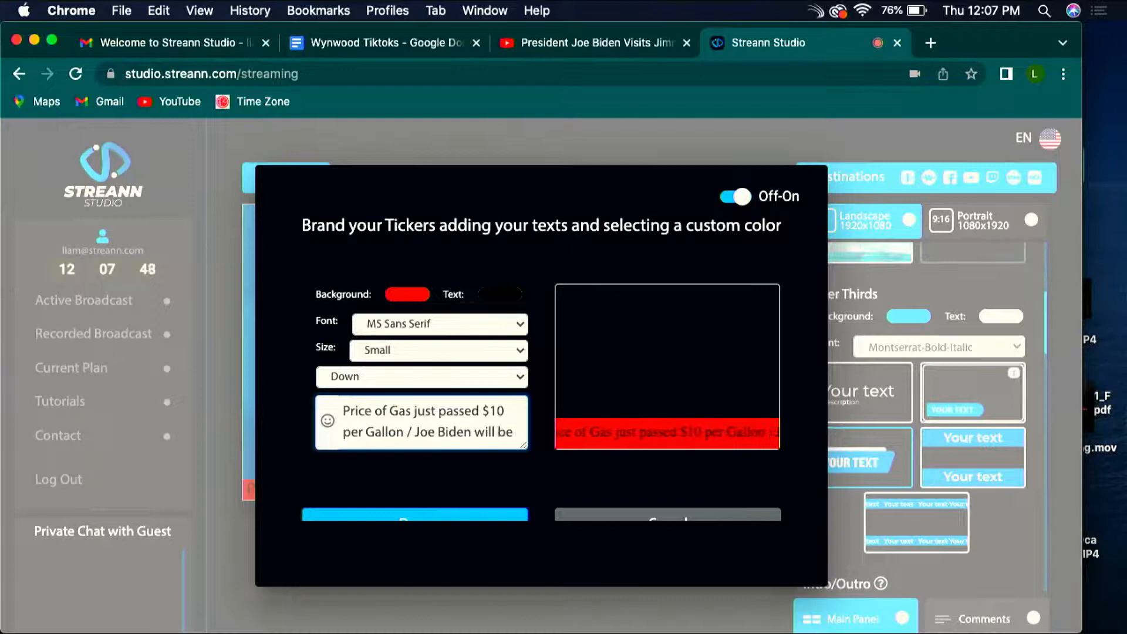
pyautogui.write('speaking in the next hour')
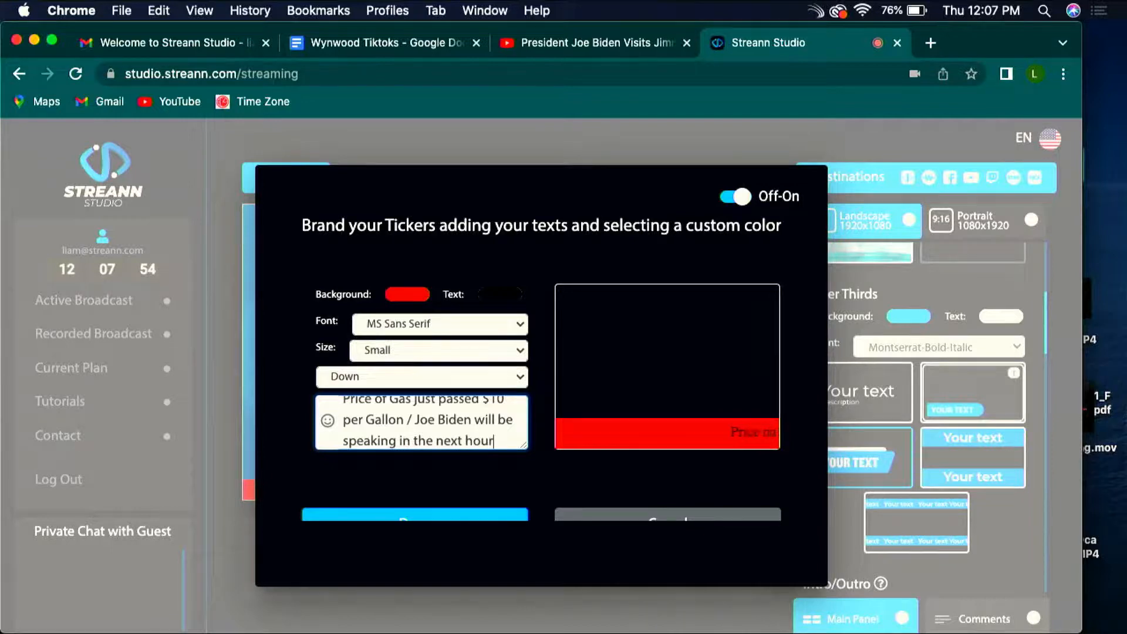
pyautogui.scroll(-2, 514, 471)
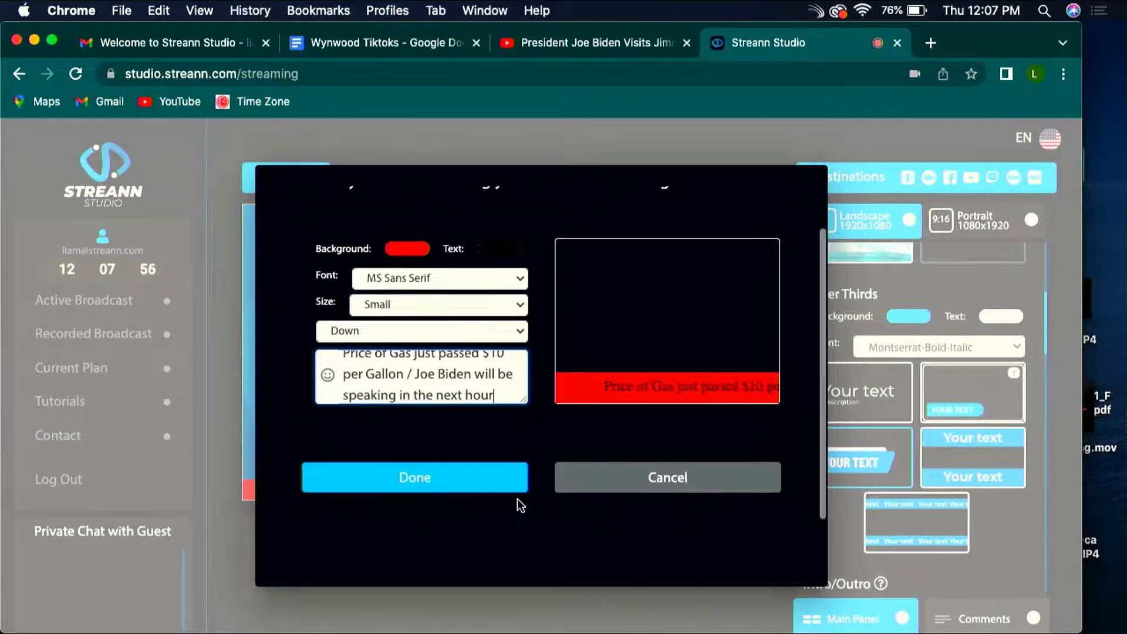
pyautogui.click(516, 487)
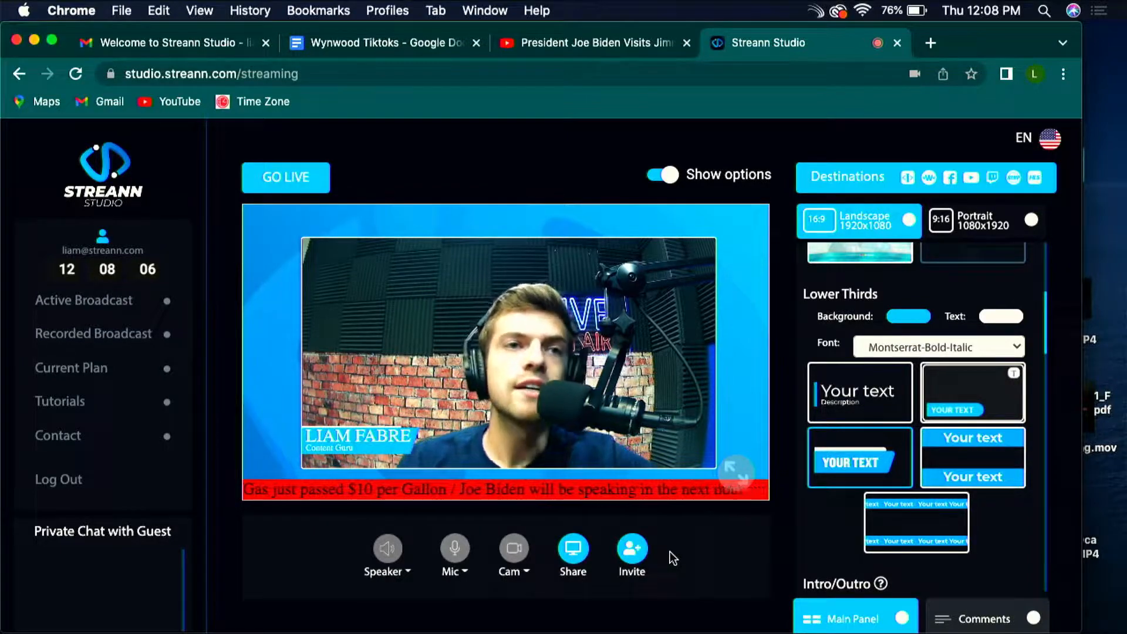
# Step: Append "/ Car accident on I-95-4 people injured" to the scrolling ticker's text and save it
pyautogui.click(928, 518)
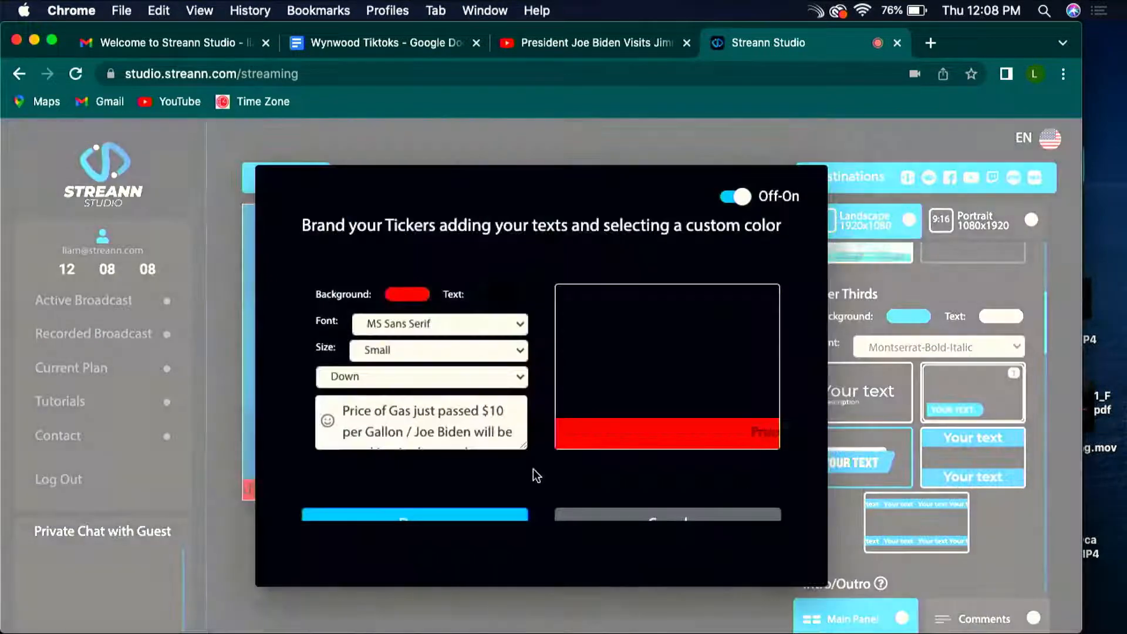
pyautogui.scroll(-2, 536, 476)
pyautogui.scroll(-1, 489, 390)
pyautogui.click(505, 392)
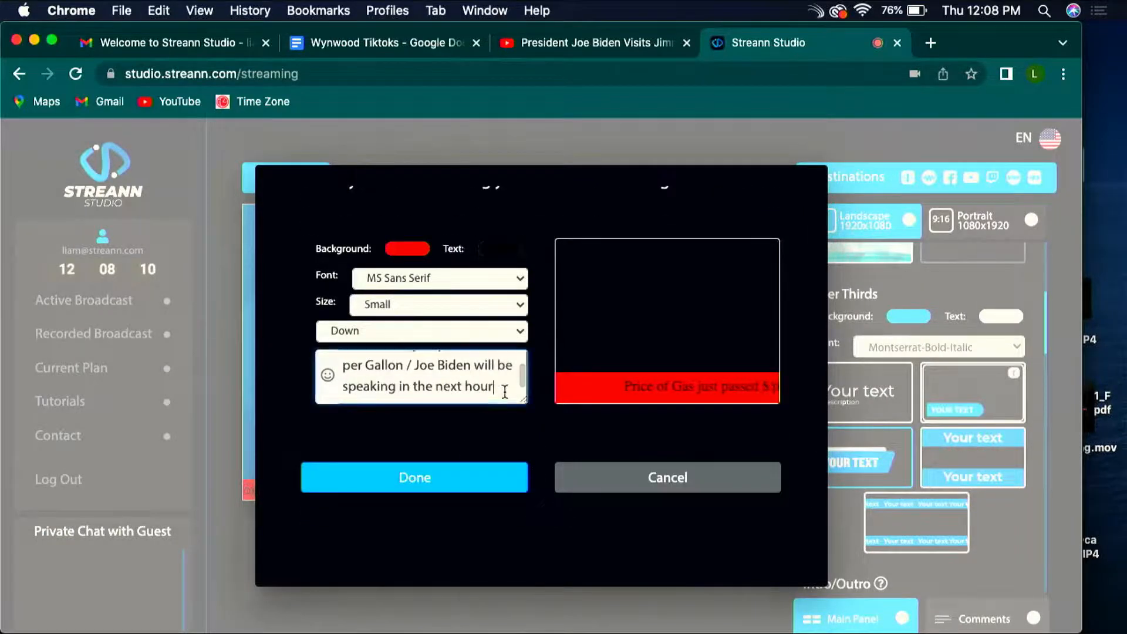
pyautogui.write('/')
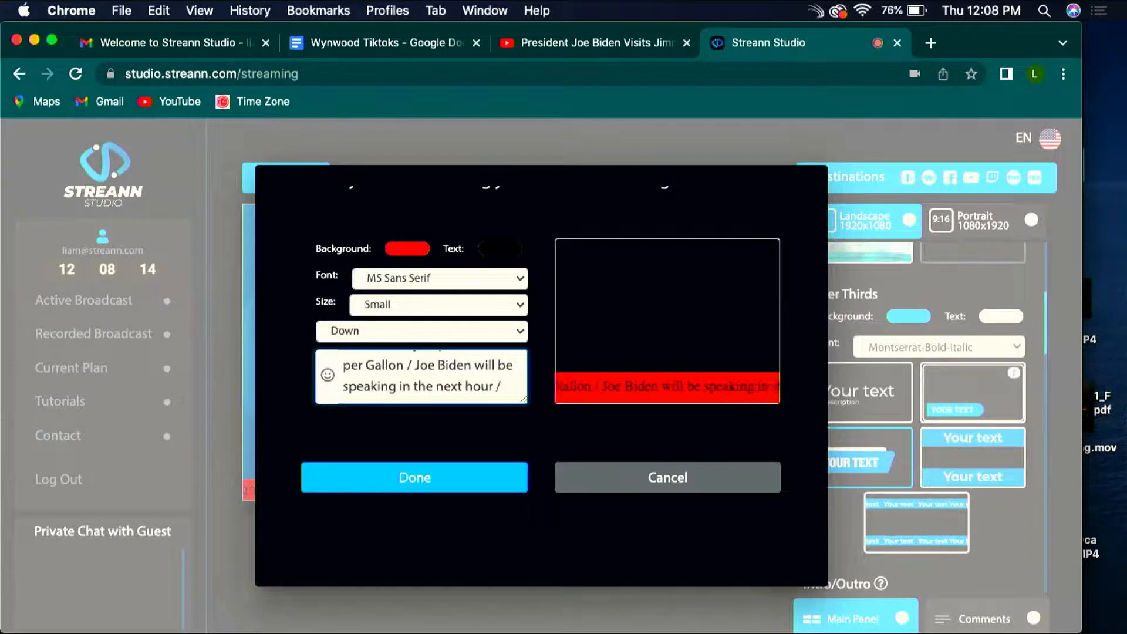
pyautogui.write(' Car accident on I-95-4 people')
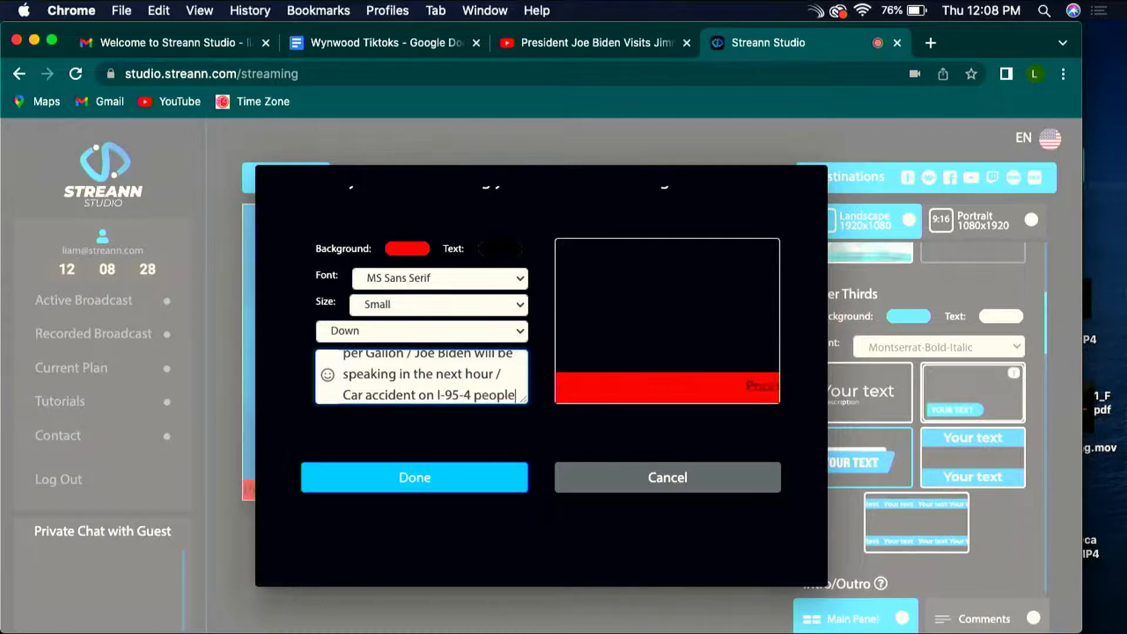
pyautogui.write('injured')
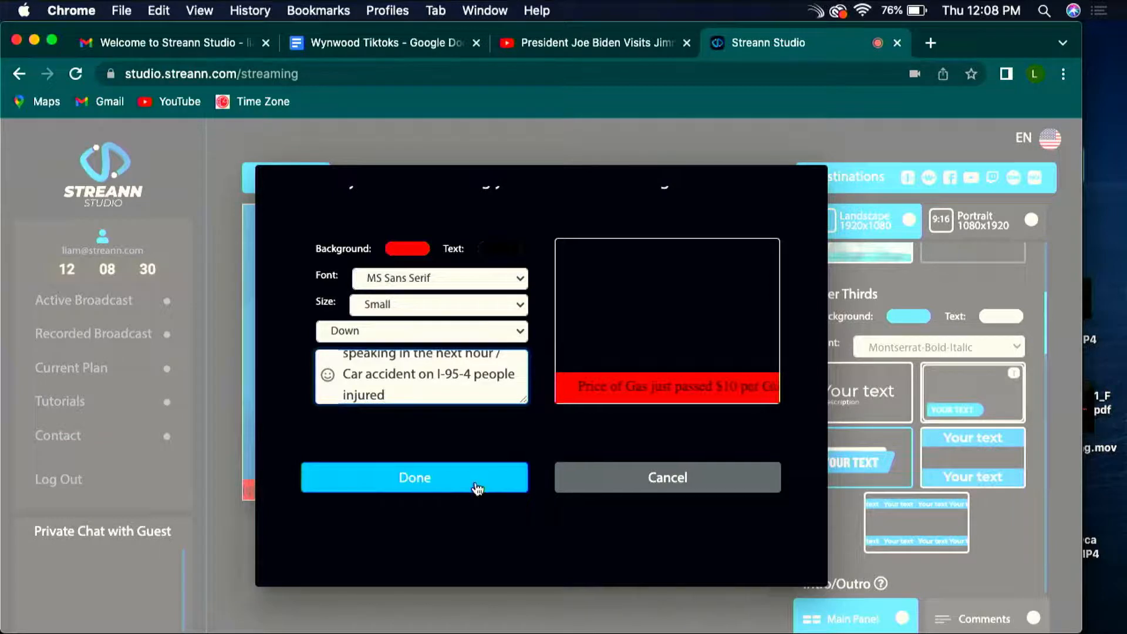
pyautogui.click(463, 488)
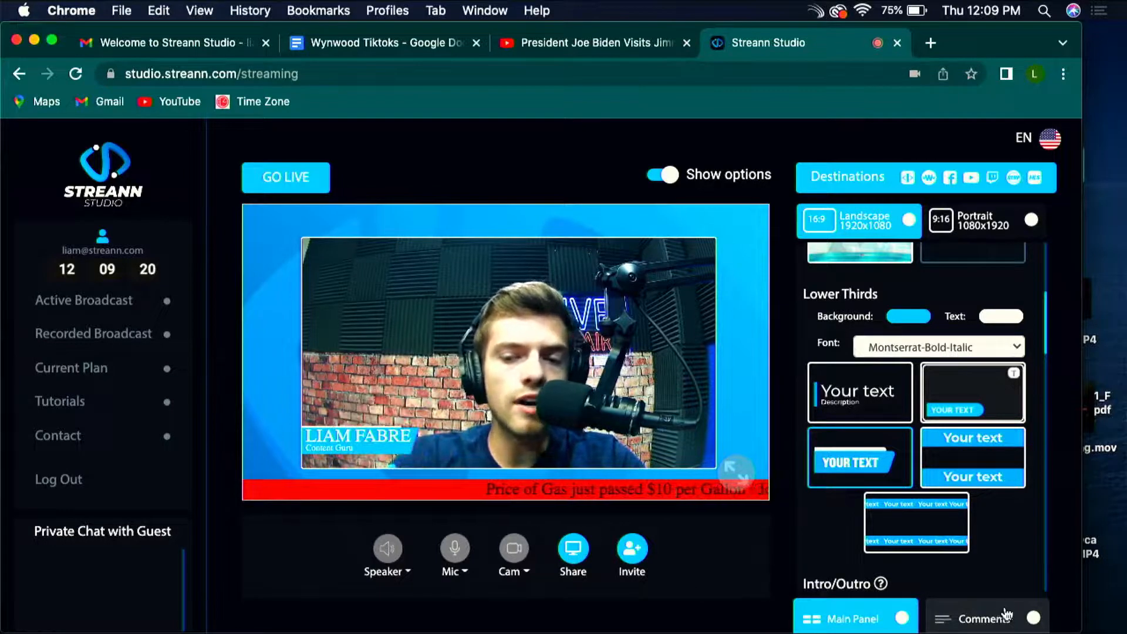
# Step: Set the scrolling ticker's position to Up-Down and clear the existing text of the upper ticker
pyautogui.click(915, 521)
pyautogui.scroll(-2, 479, 364)
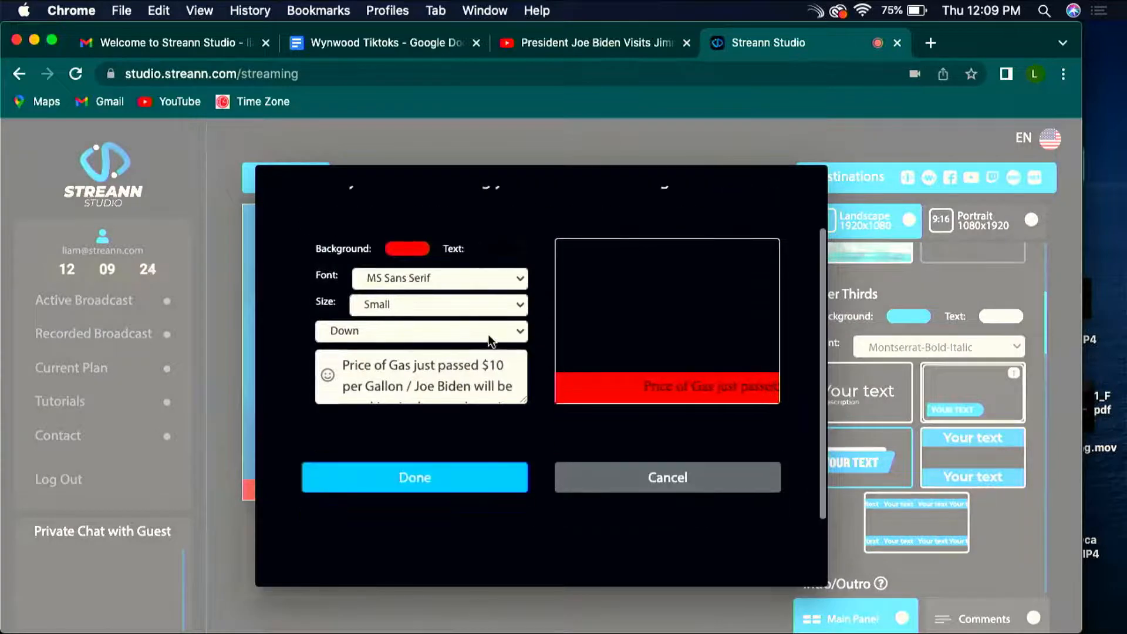
pyautogui.click(453, 332)
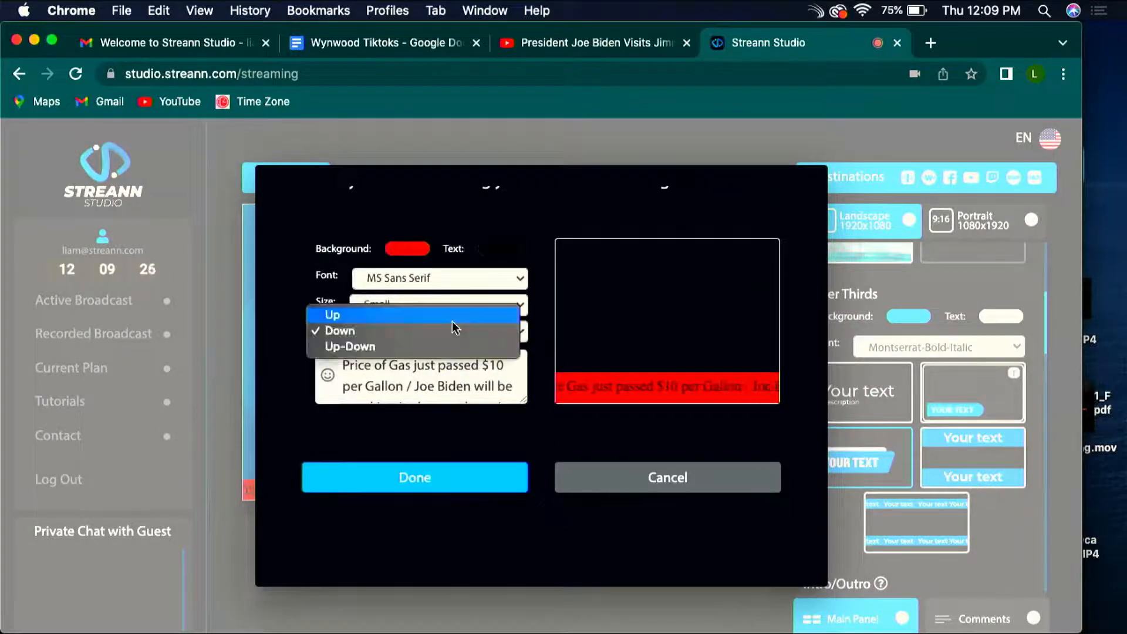
pyautogui.click(435, 349)
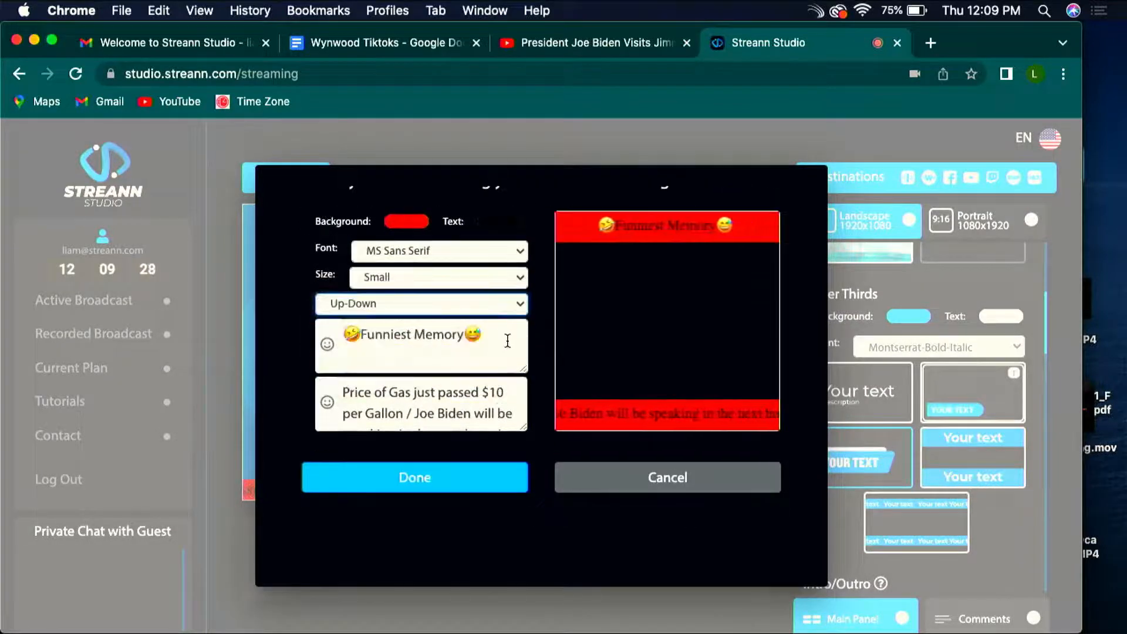
pyautogui.moveTo(485, 337); pyautogui.dragTo(269, 327)
pyautogui.press('BackSpace')
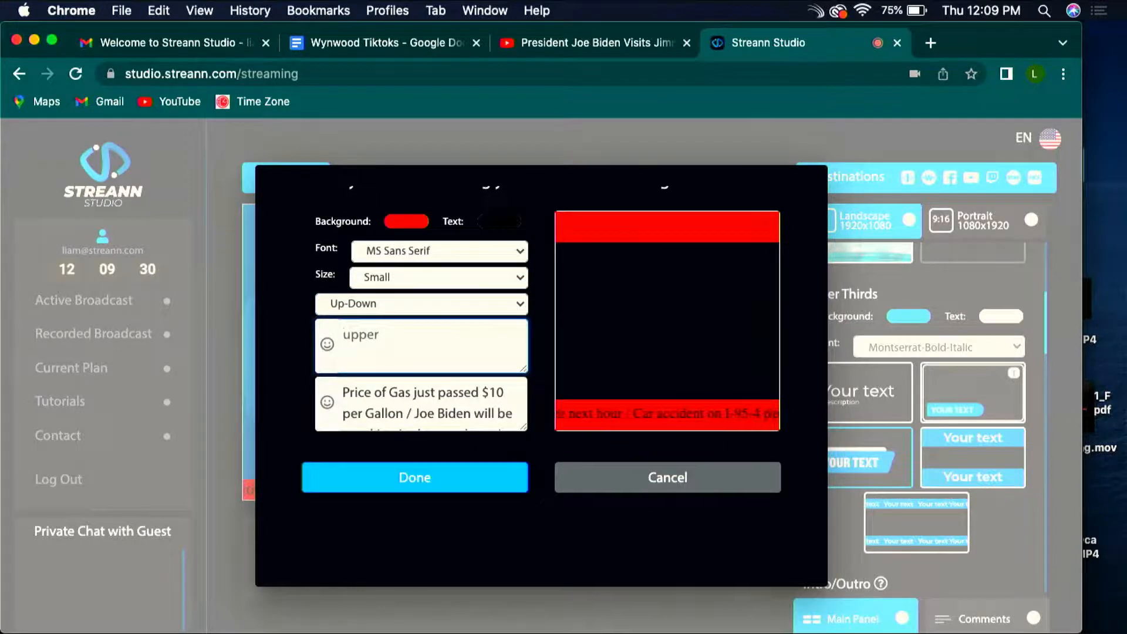
# Step: Fill the upper ticker with a star-struck emoji followed by "Tom Cruise made 100 million on Top Gun"
pyautogui.click(327, 343)
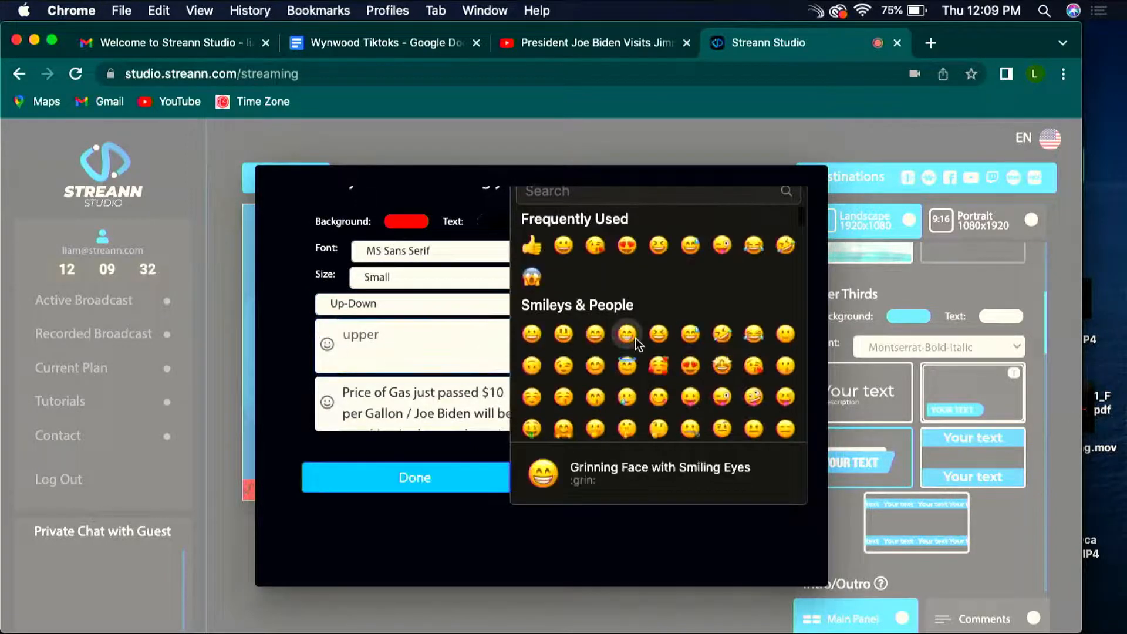
pyautogui.click(712, 343)
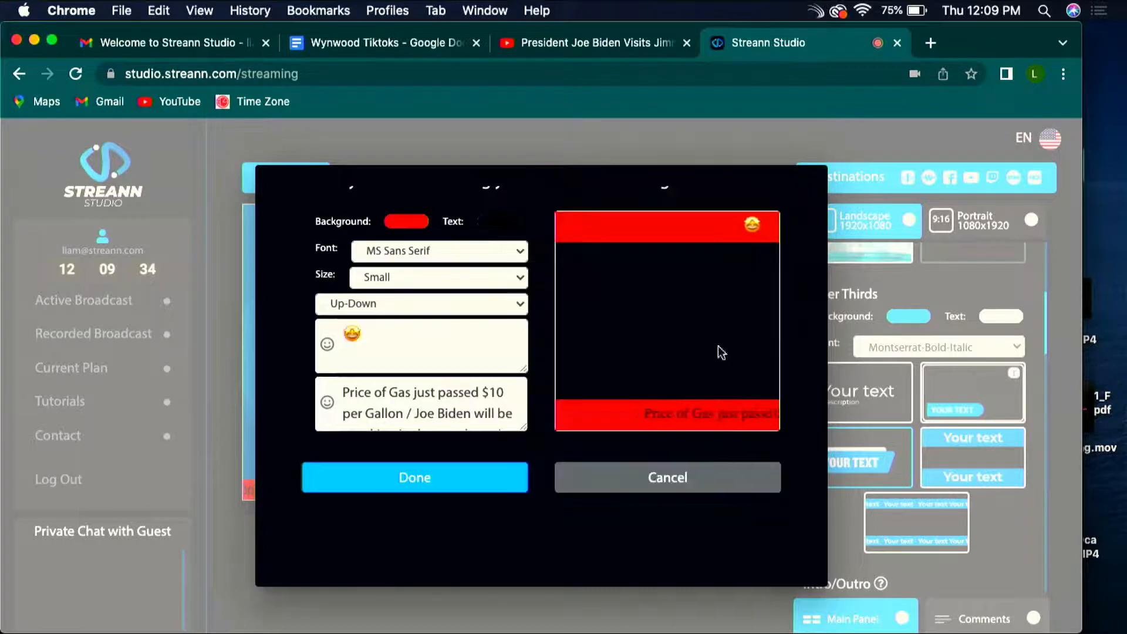
pyautogui.write('Tom Cru')
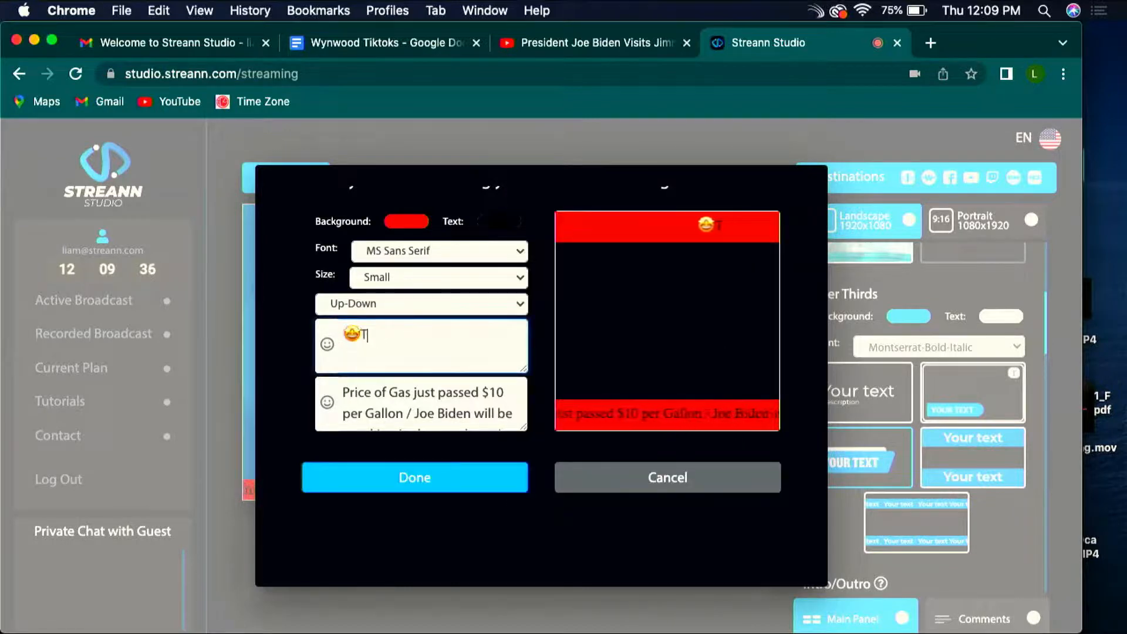
pyautogui.write('ise')
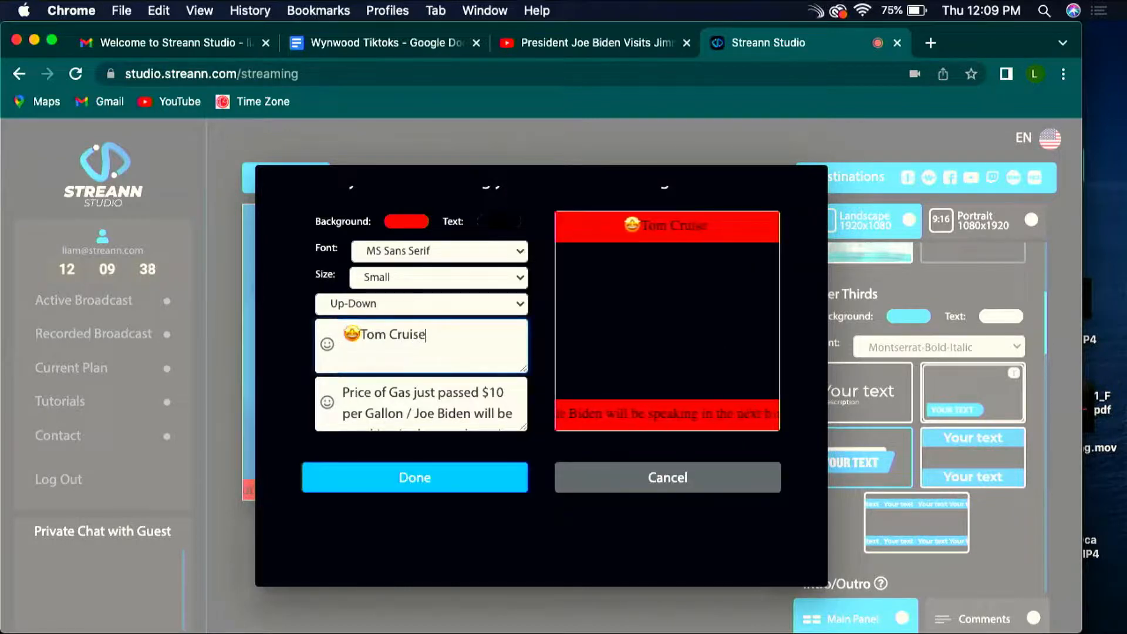
pyautogui.write(' made 100')
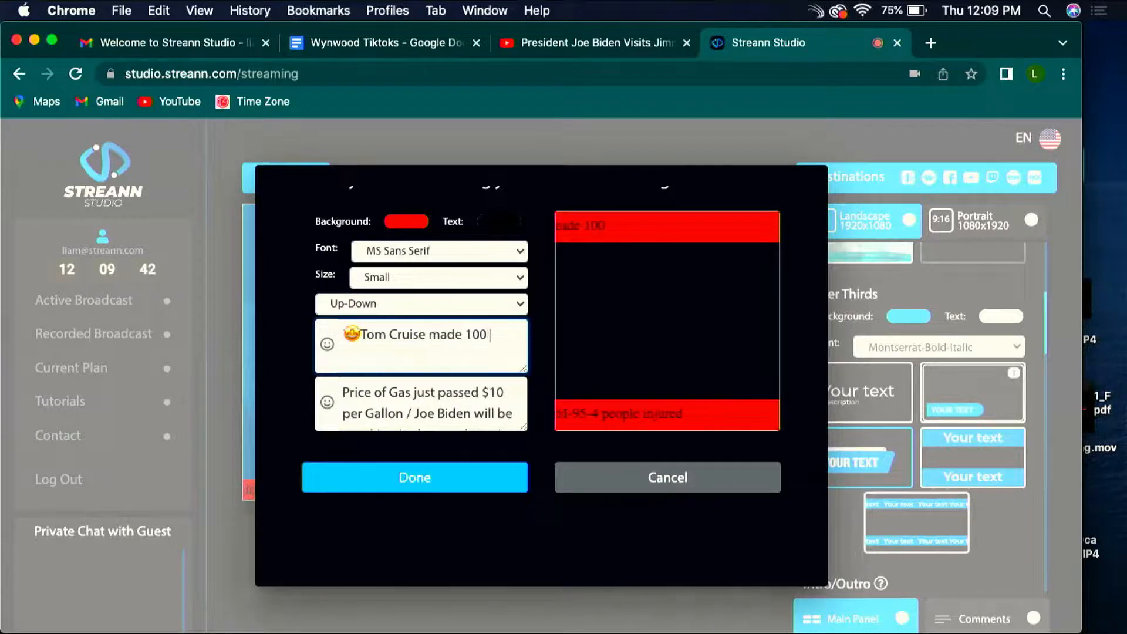
pyautogui.write(' million on Top Gun')
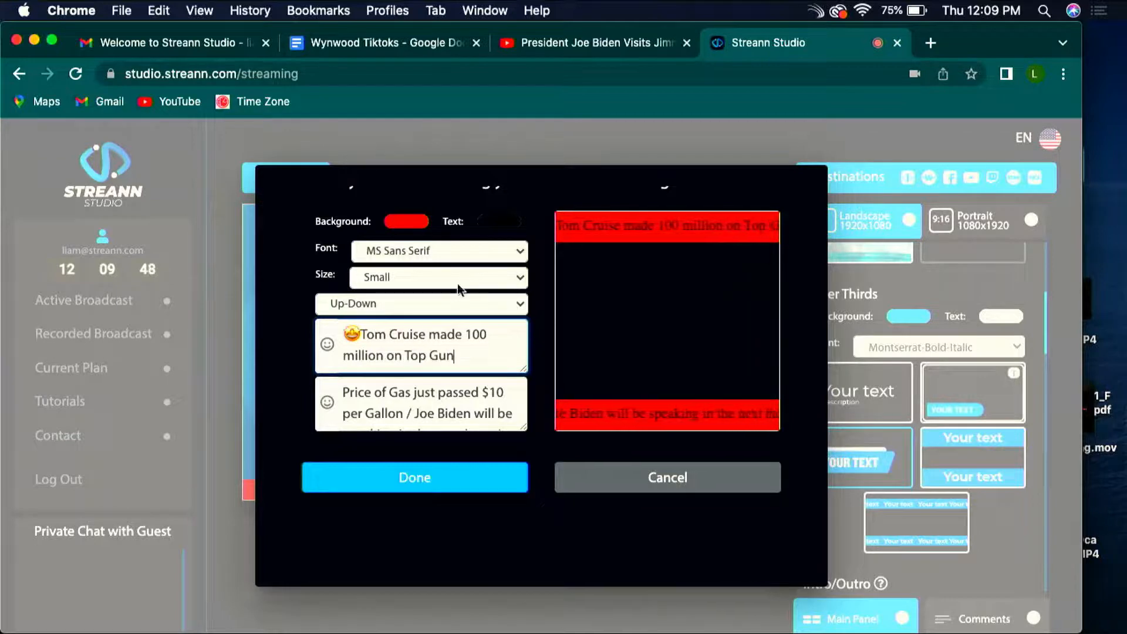
# Step: Append an exploding head emoji to the end of the upper ticker's text
pyautogui.click(327, 346)
pyautogui.scroll(-2, 710, 336)
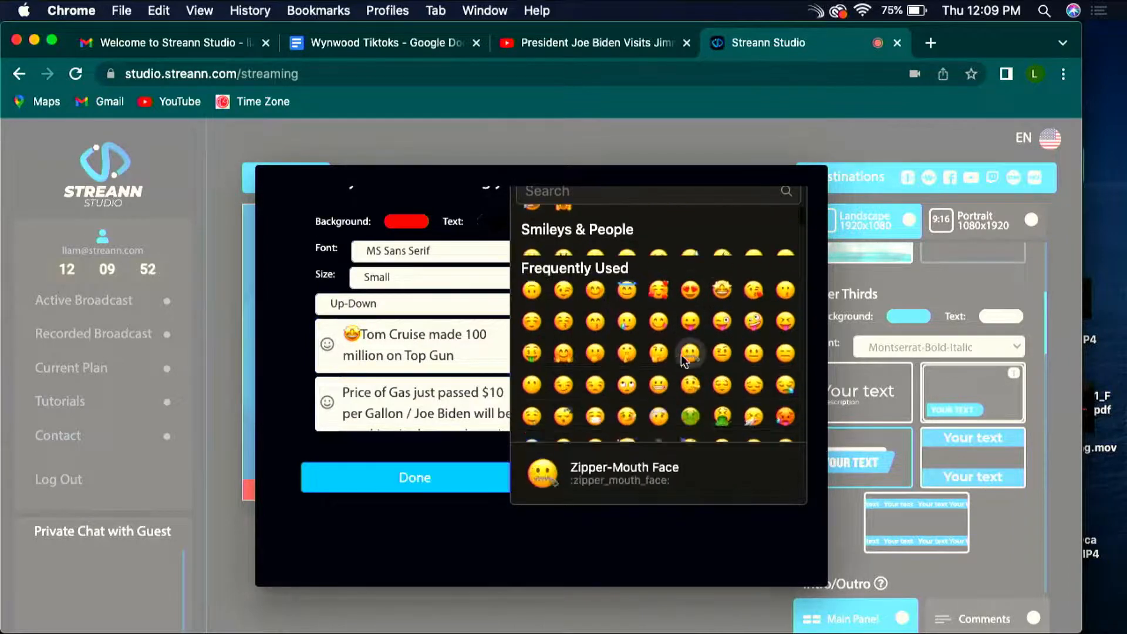
pyautogui.scroll(-2, 710, 353)
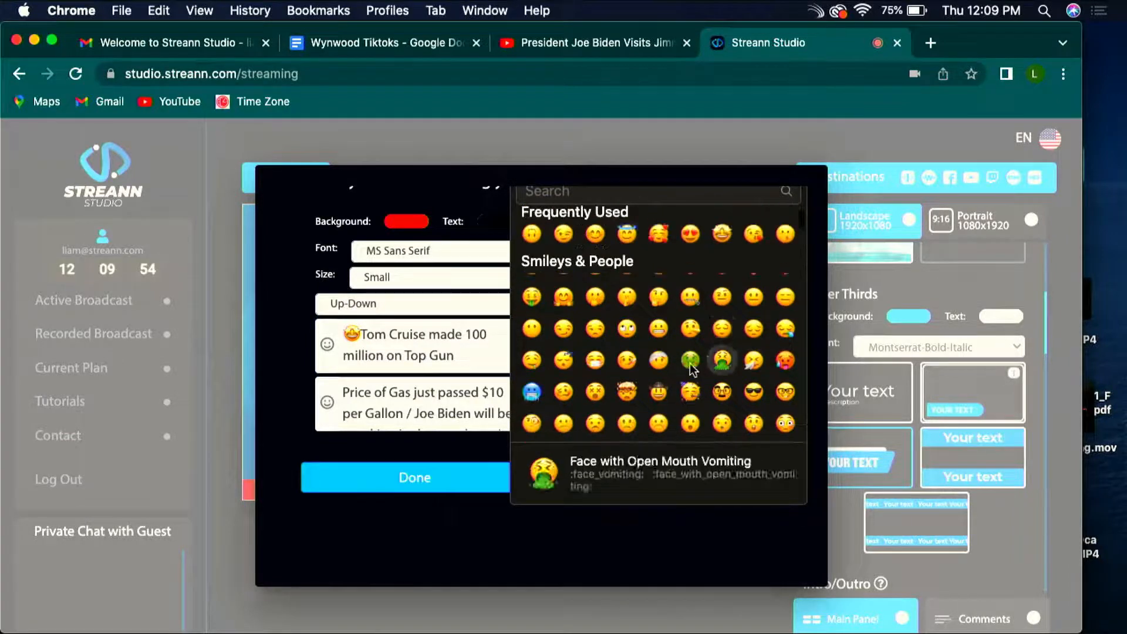
pyautogui.scroll(-5, 681, 367)
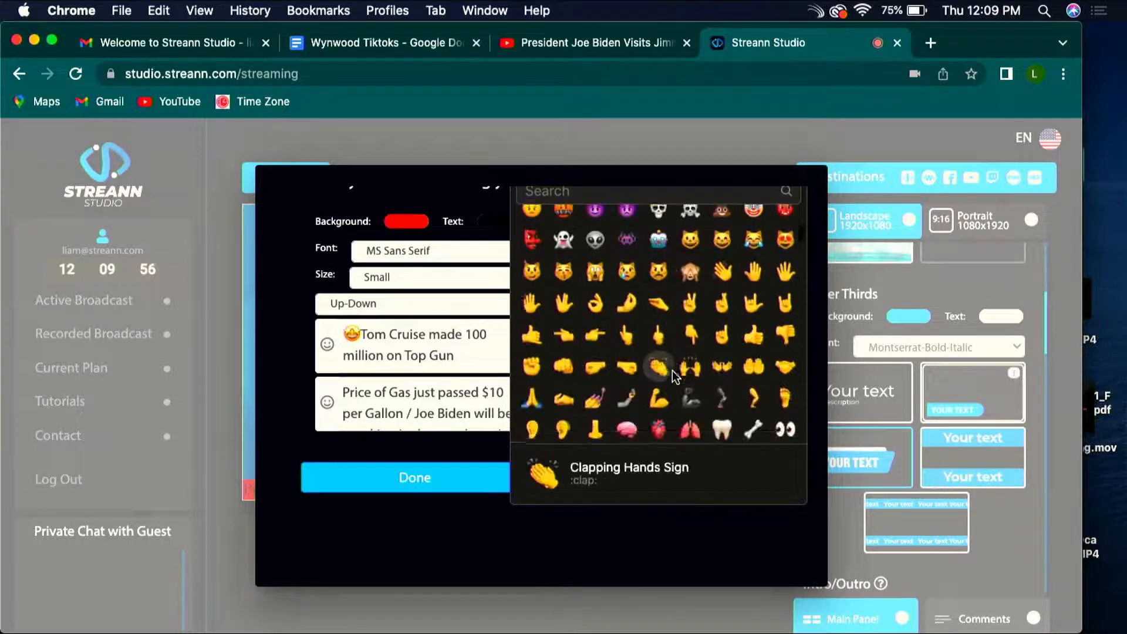
pyautogui.scroll(10, 671, 371)
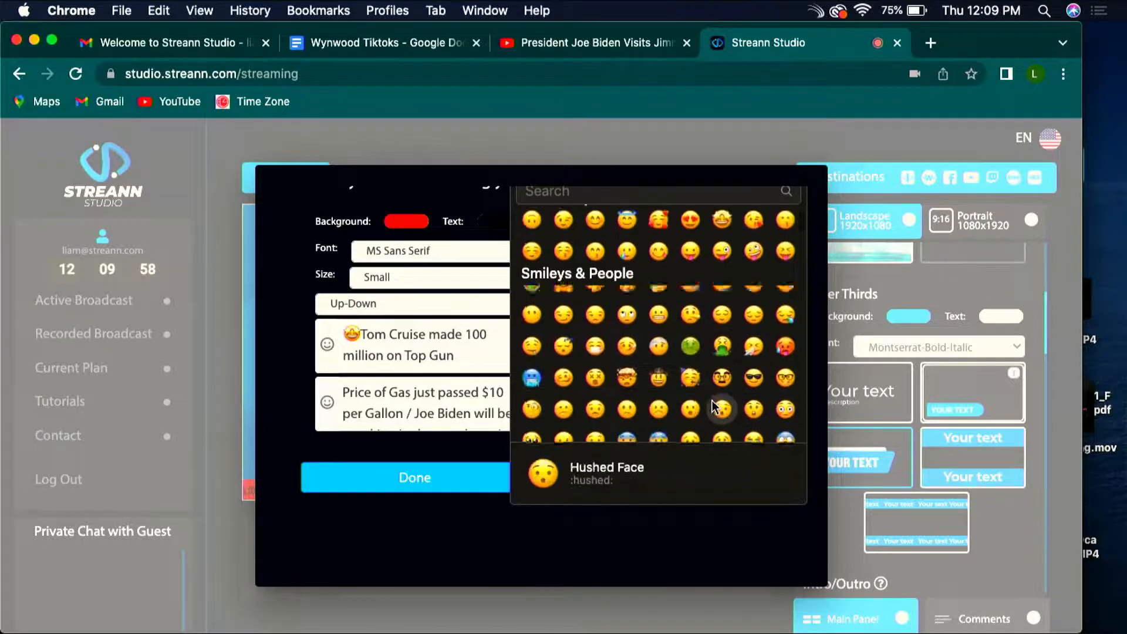
pyautogui.scroll(-1, 713, 400)
pyautogui.click(628, 342)
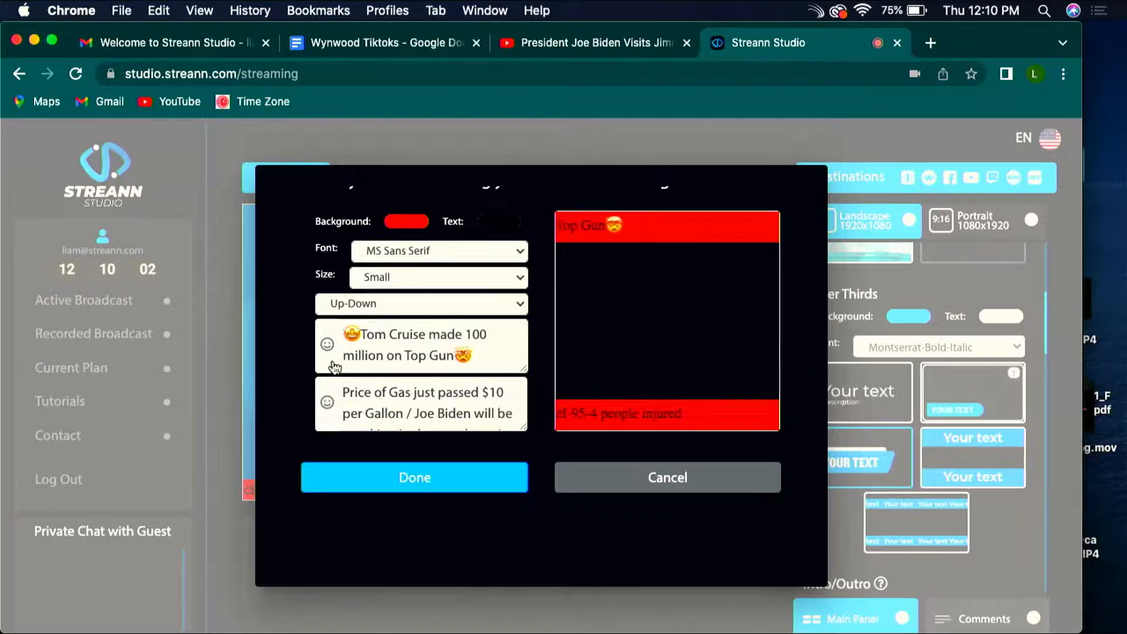
# Step: Append an airplane emoji to the end of the upper ticker's text and save the scrolling tickers
pyautogui.click(328, 345)
pyautogui.scroll(-3, 734, 388)
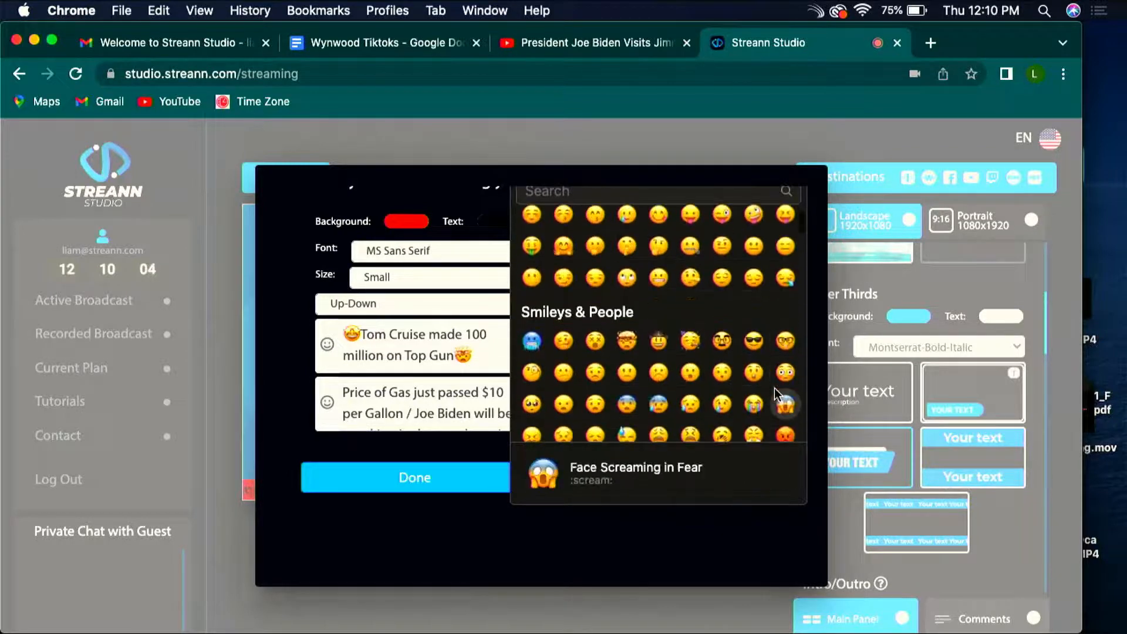
pyautogui.scroll(-2, 778, 395)
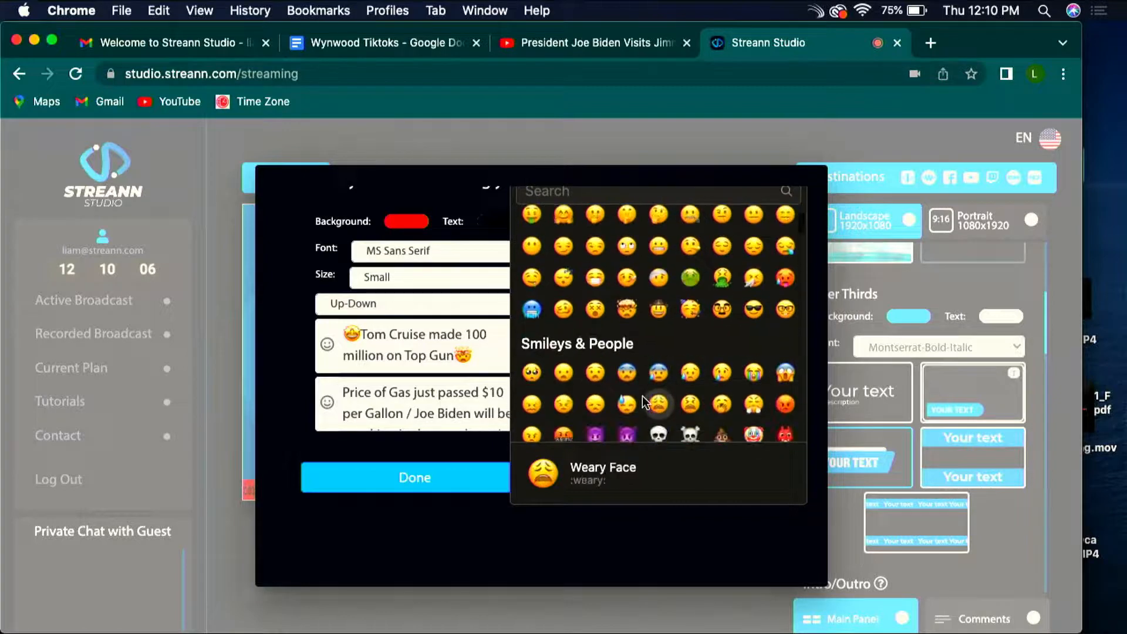
pyautogui.scroll(1, 642, 396)
pyautogui.scroll(-5, 642, 396)
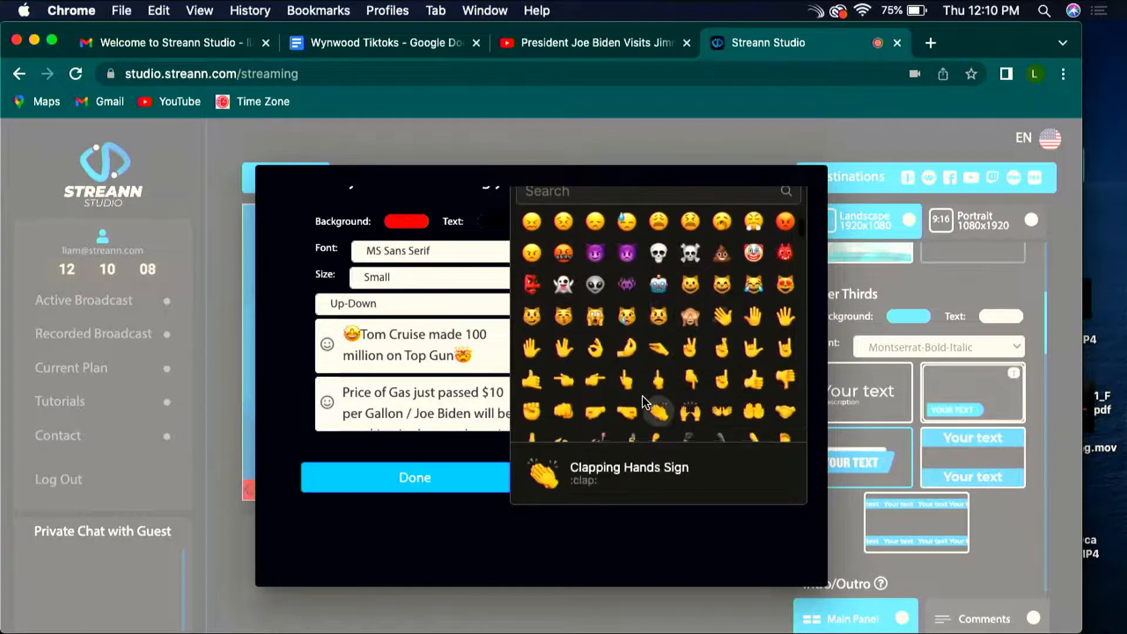
pyautogui.scroll(-6, 642, 395)
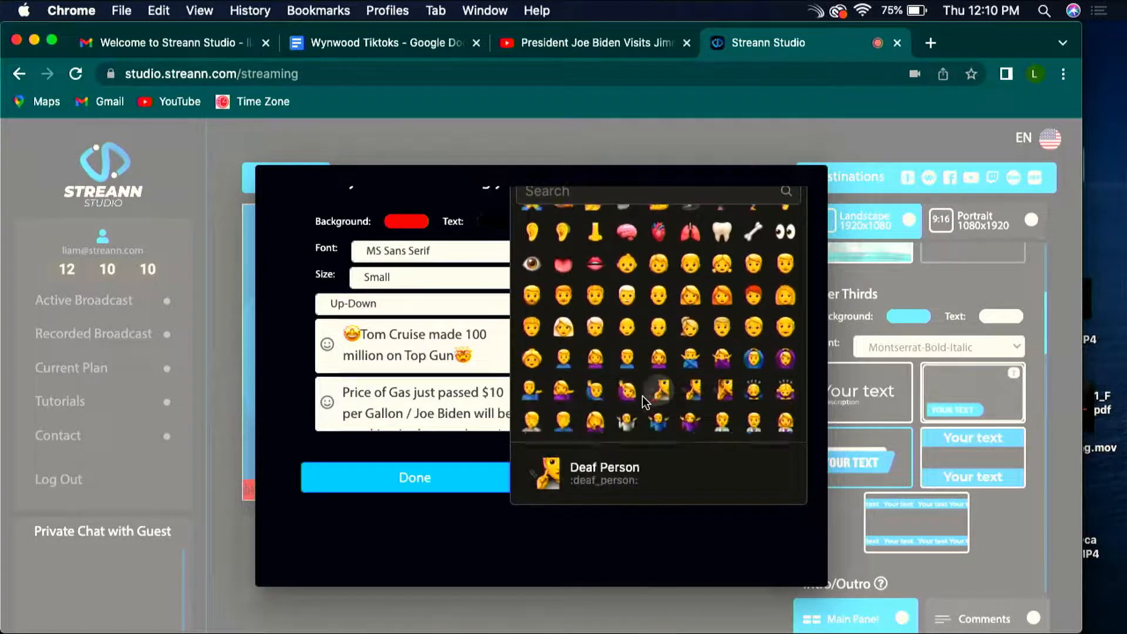
pyautogui.scroll(-8, 642, 396)
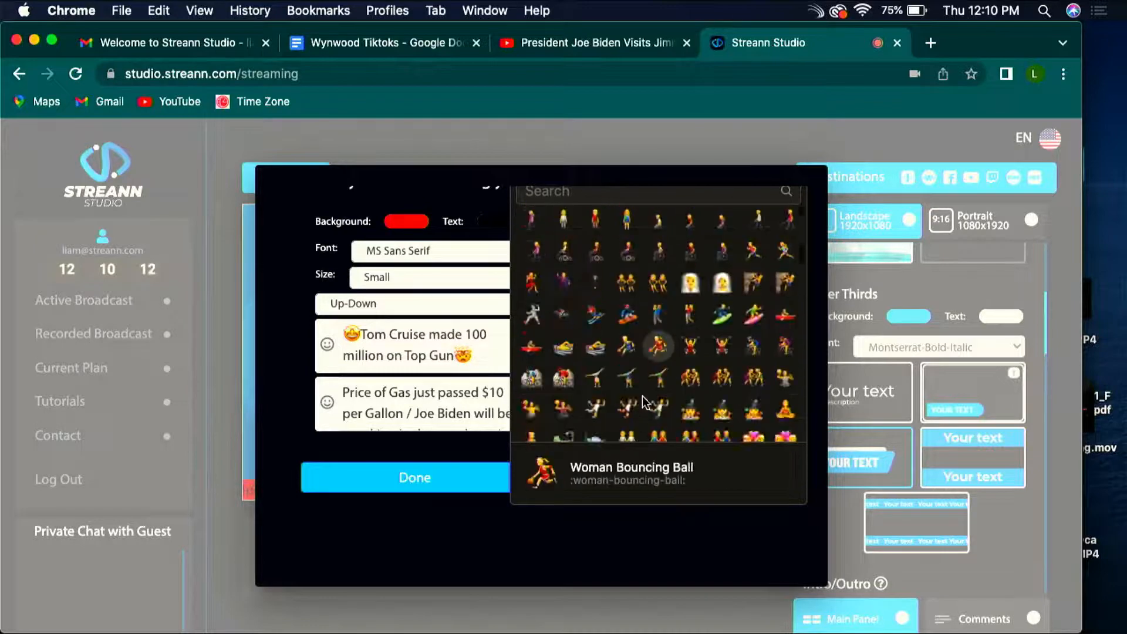
pyautogui.scroll(-5, 642, 395)
pyautogui.scroll(-10, 642, 396)
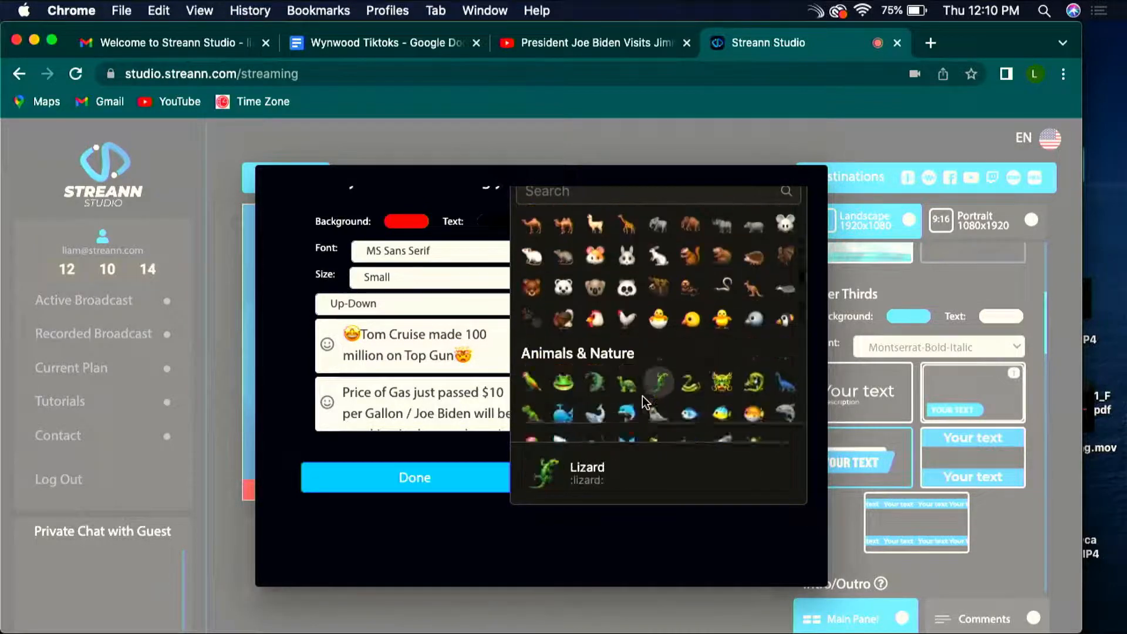
pyautogui.scroll(-10, 642, 396)
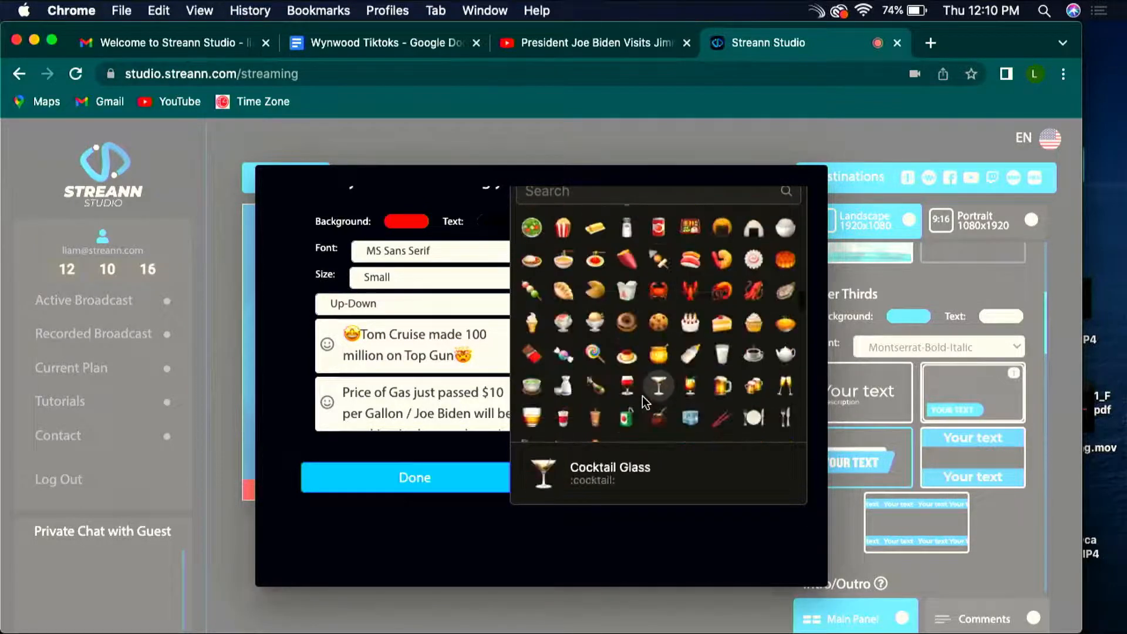
pyautogui.scroll(-10, 642, 395)
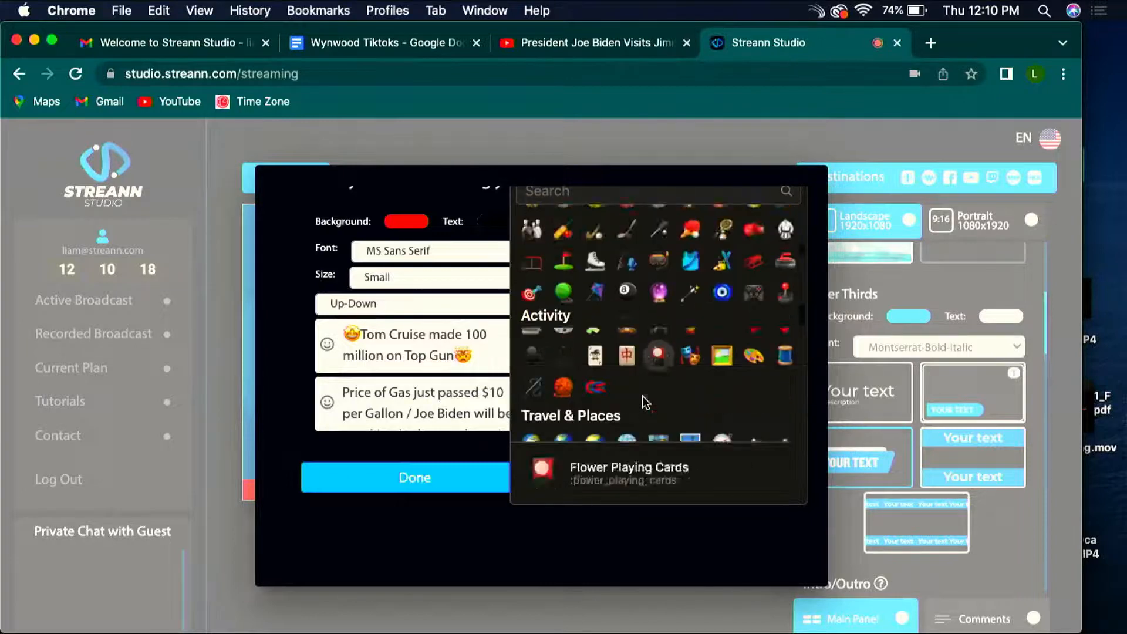
pyautogui.scroll(-10, 642, 395)
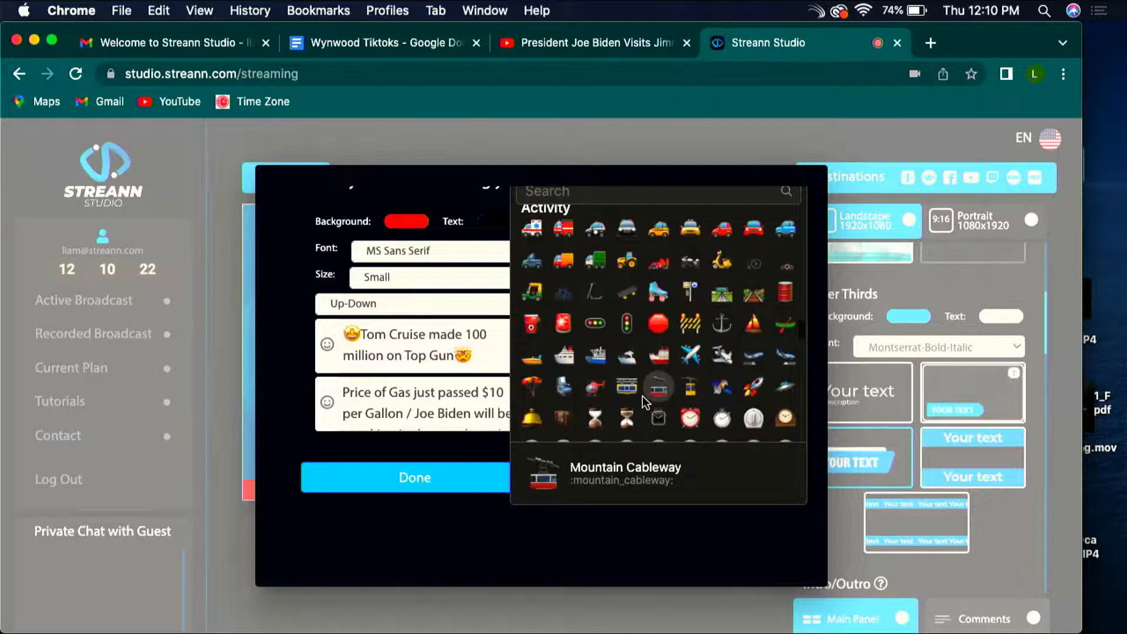
pyautogui.scroll(-3, 642, 396)
pyautogui.click(691, 276)
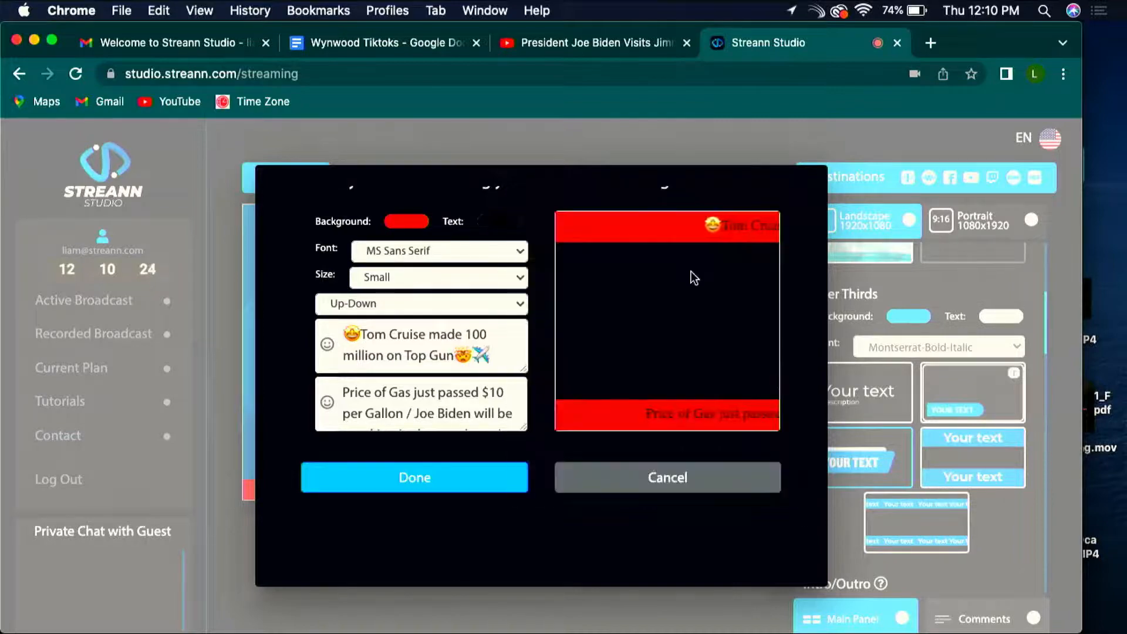
pyautogui.click(418, 496)
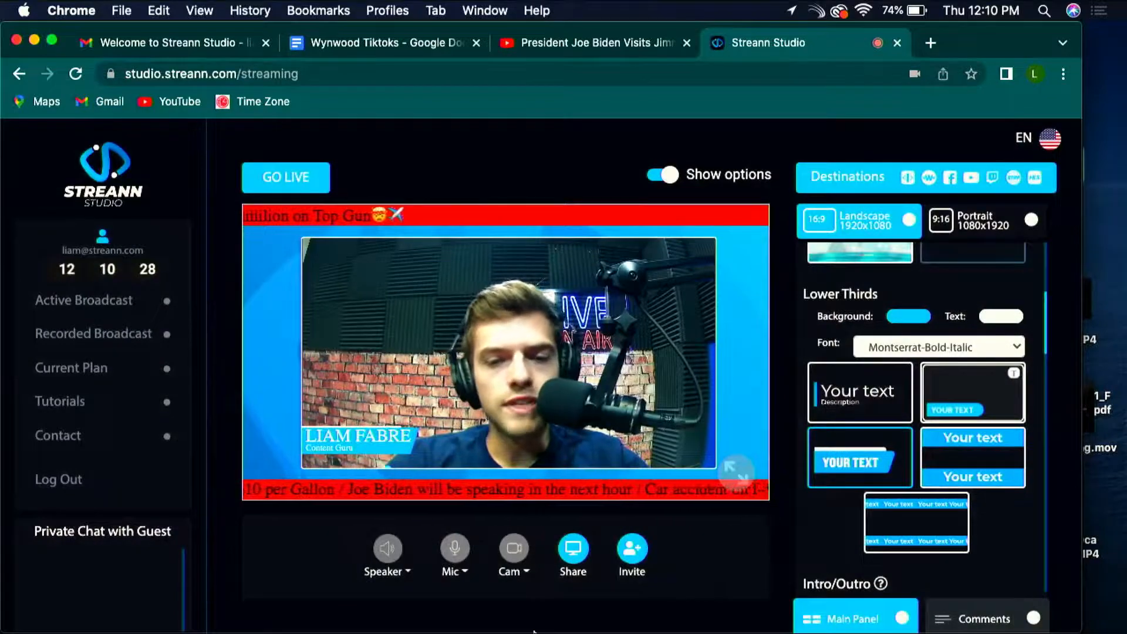
# Step: Change the scrolling tickers' background colour to a bright blue and save them
pyautogui.click(920, 525)
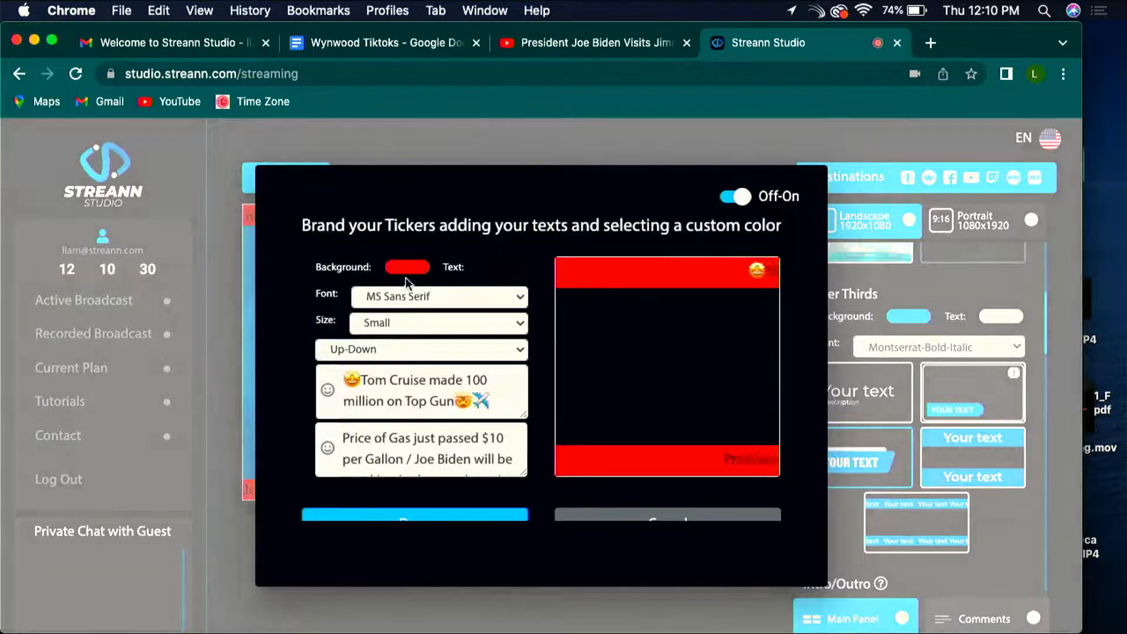
pyautogui.click(407, 268)
pyautogui.moveTo(575, 415); pyautogui.dragTo(513, 423)
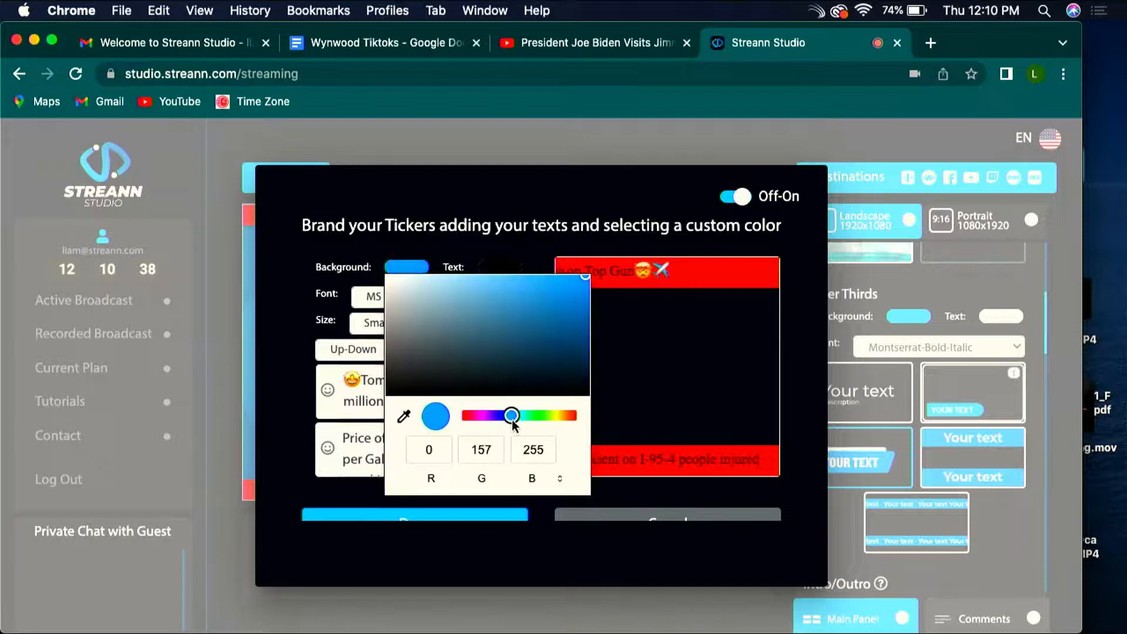
pyautogui.moveTo(562, 344); pyautogui.dragTo(578, 291)
pyautogui.click(459, 516)
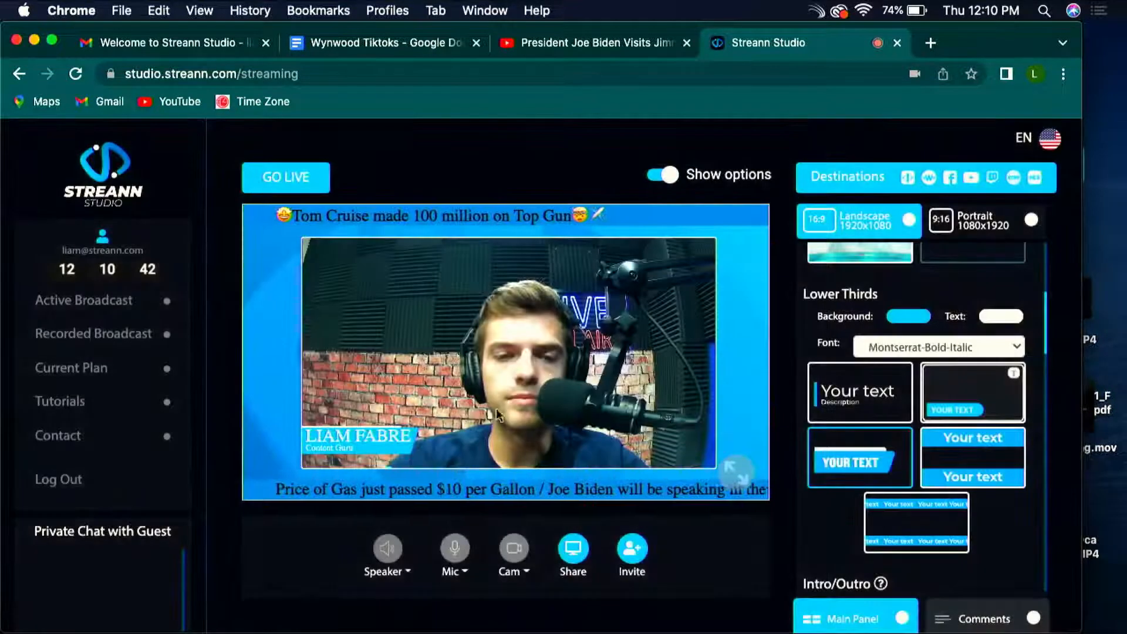
# Step: Apply the red and purple Breaking News background to the broadcast
pyautogui.scroll(-15, 811, 559)
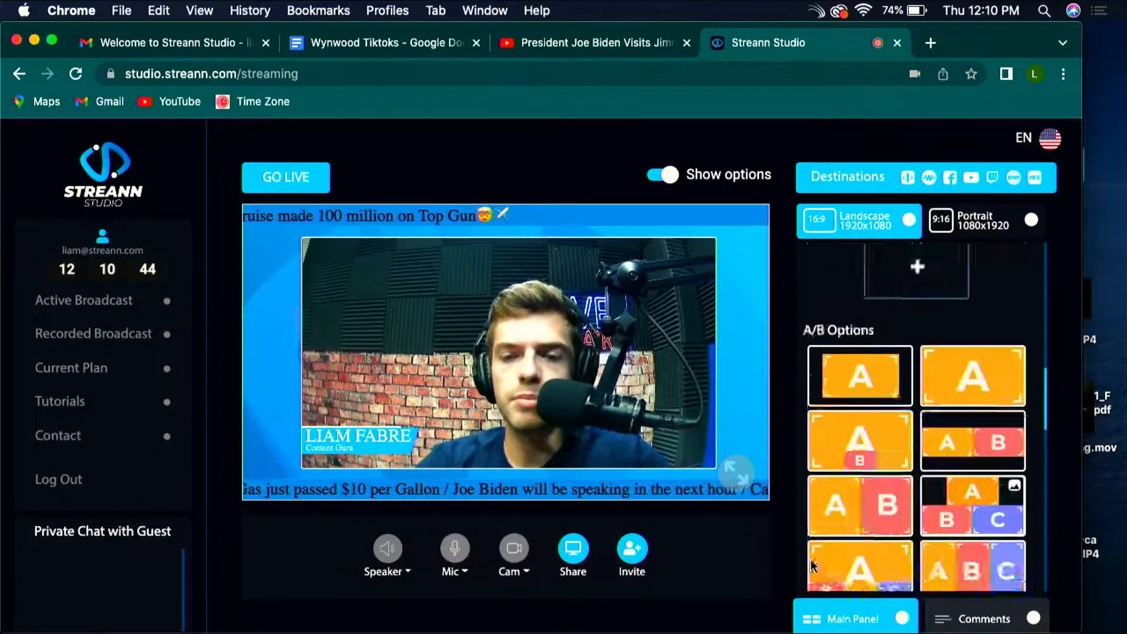
pyautogui.scroll(-3, 953, 511)
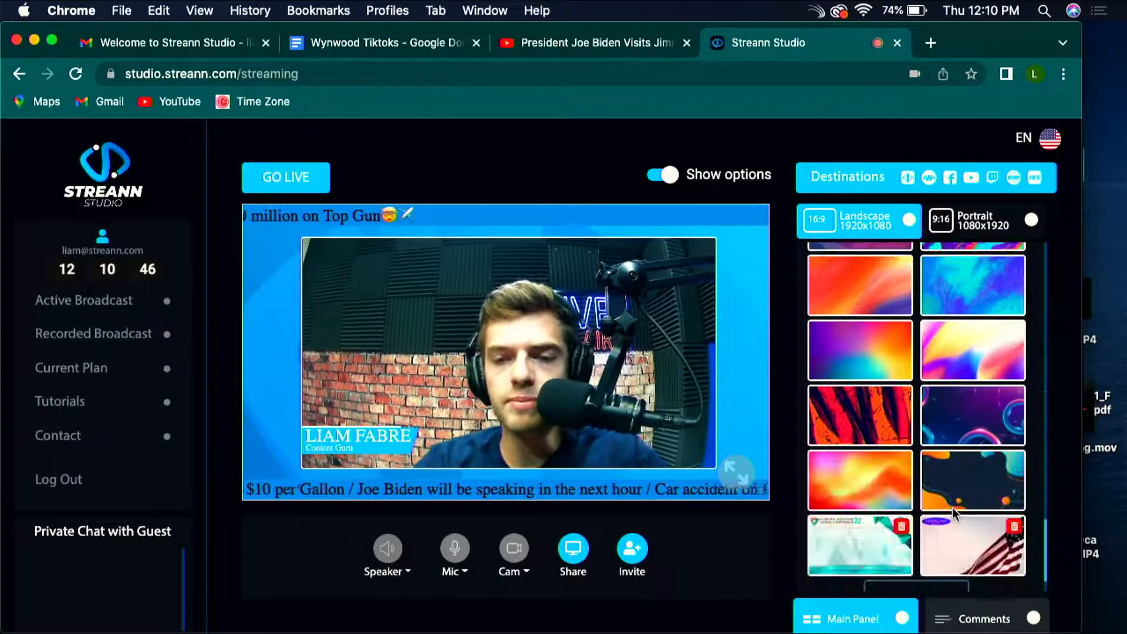
pyautogui.scroll(3, 939, 482)
pyautogui.scroll(3, 900, 454)
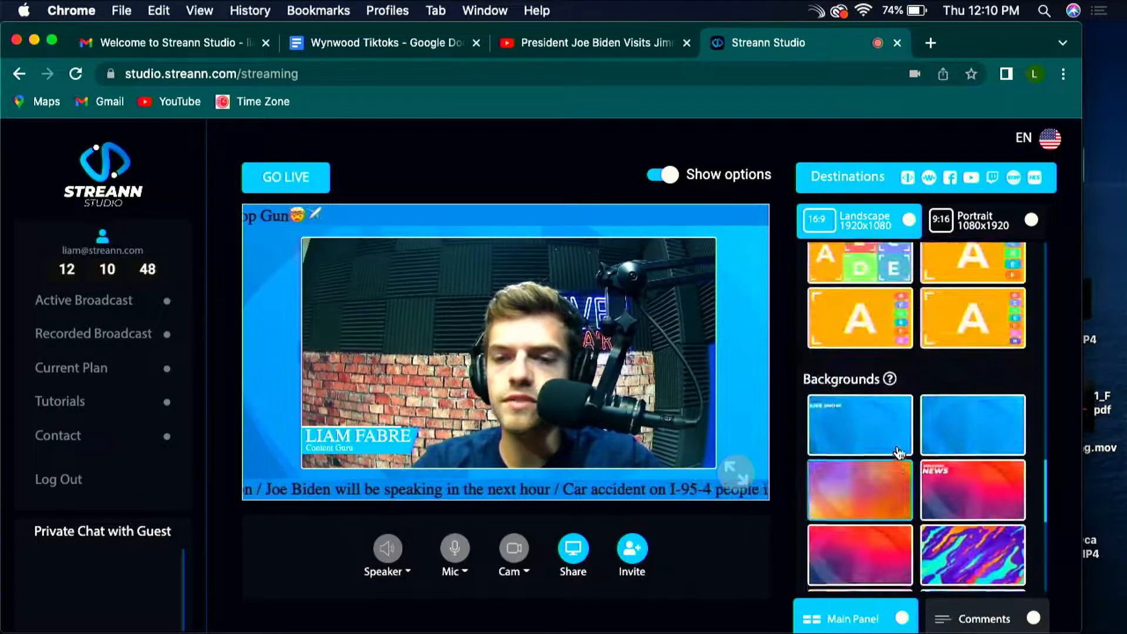
pyautogui.scroll(-2, 900, 453)
pyautogui.click(973, 359)
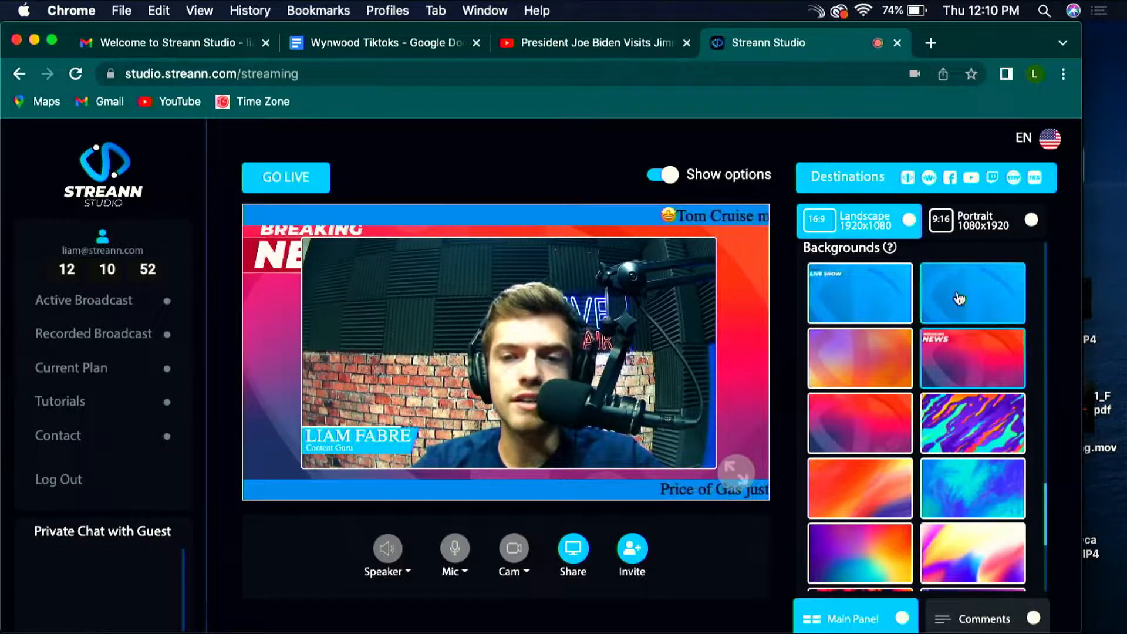
# Step: Switch the broadcast layout to the A/B option in which a single source A fills the whole frame
pyautogui.scroll(5, 959, 297)
pyautogui.scroll(3, 958, 300)
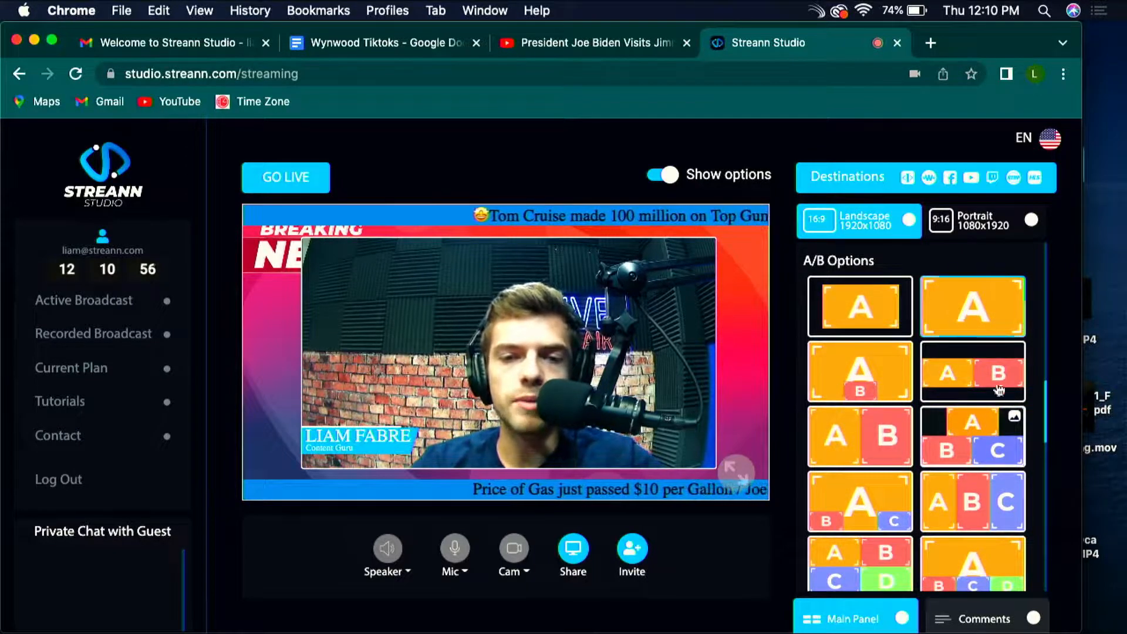
pyautogui.click(952, 296)
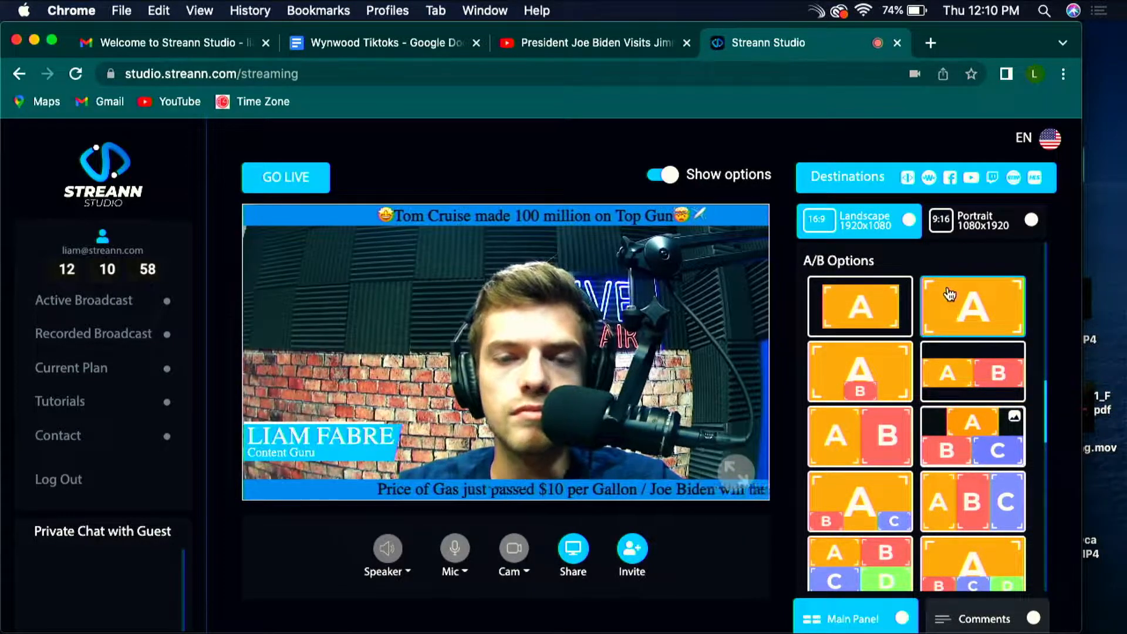
# Step: Try the framed single-source A layout and switch the broadcast to the smaller side-by-side A and B layout
pyautogui.click(857, 332)
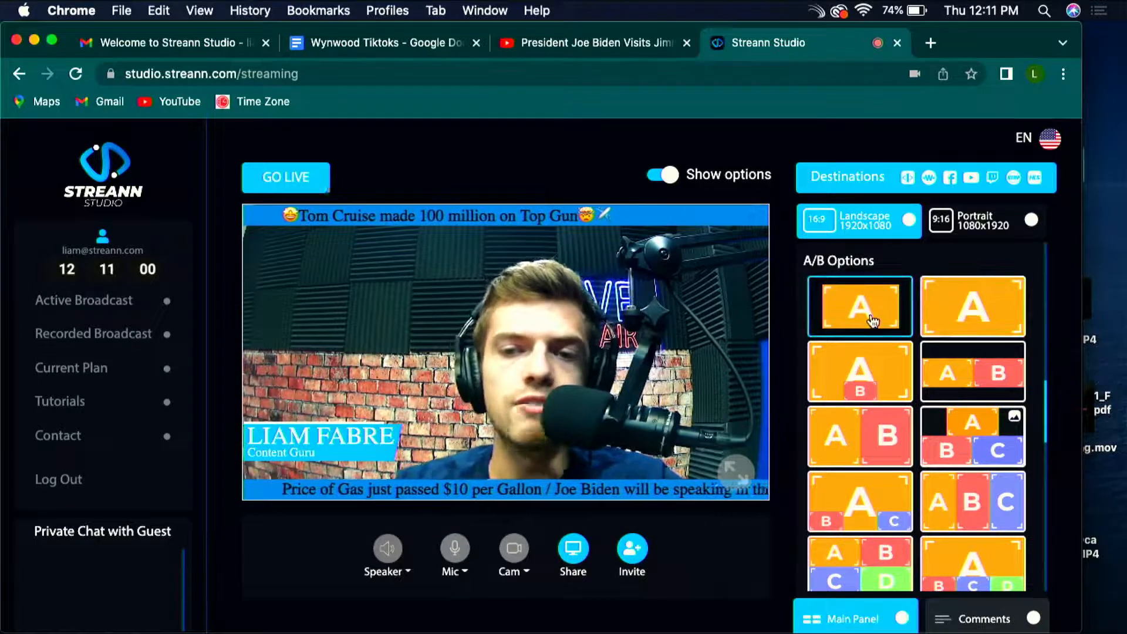
pyautogui.scroll(1, 932, 429)
pyautogui.scroll(1, 933, 430)
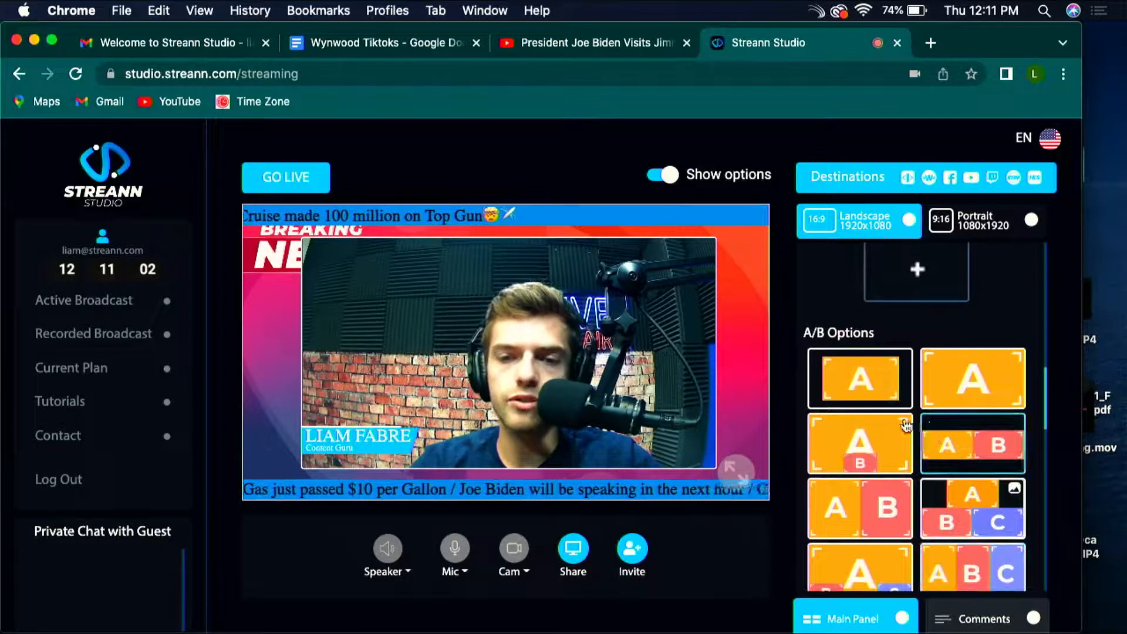
pyautogui.click(927, 447)
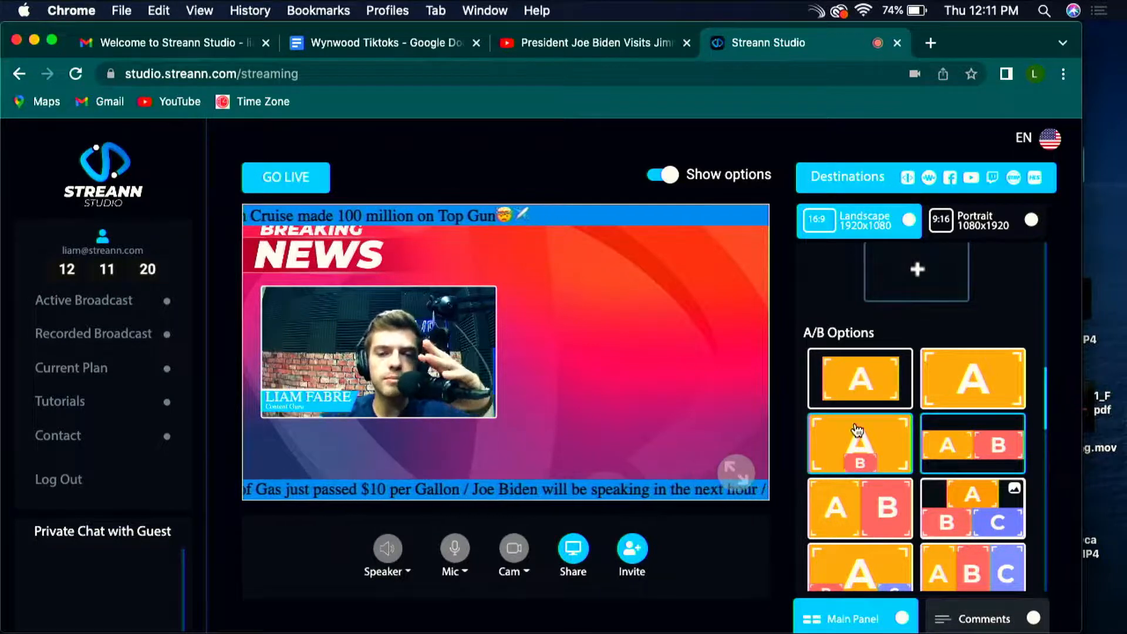
# Step: Open the scrolling tickers for editing, search the emojis for gas and append the Fuel Pump emoji to the lower ticker's text
pyautogui.scroll(5, 847, 470)
pyautogui.scroll(1, 856, 429)
pyautogui.click(645, 487)
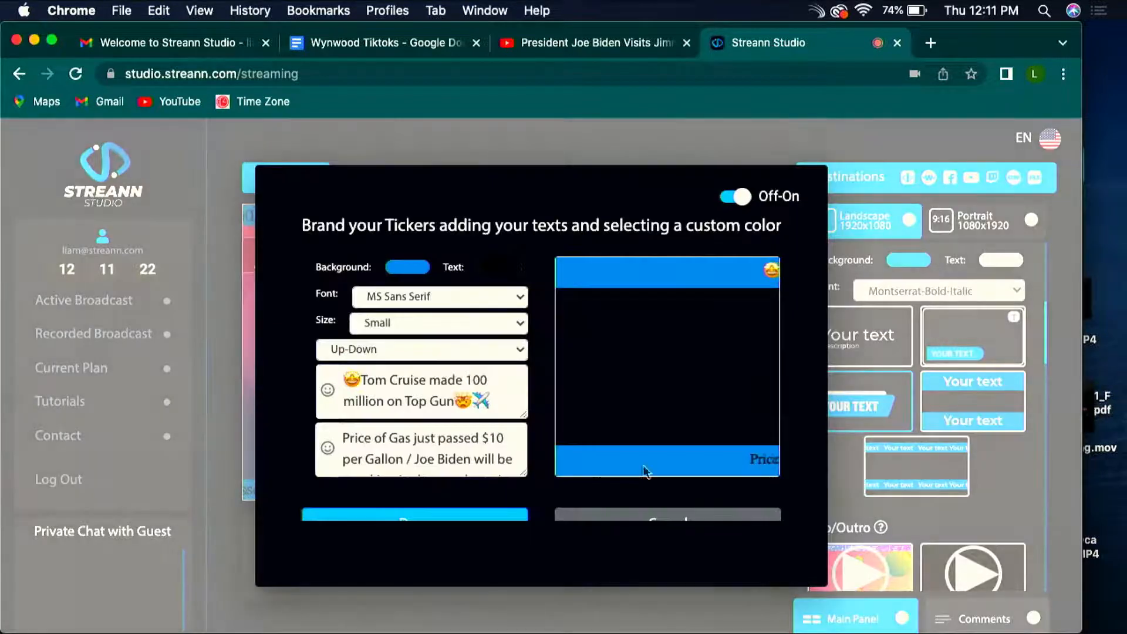
pyautogui.scroll(1, 446, 451)
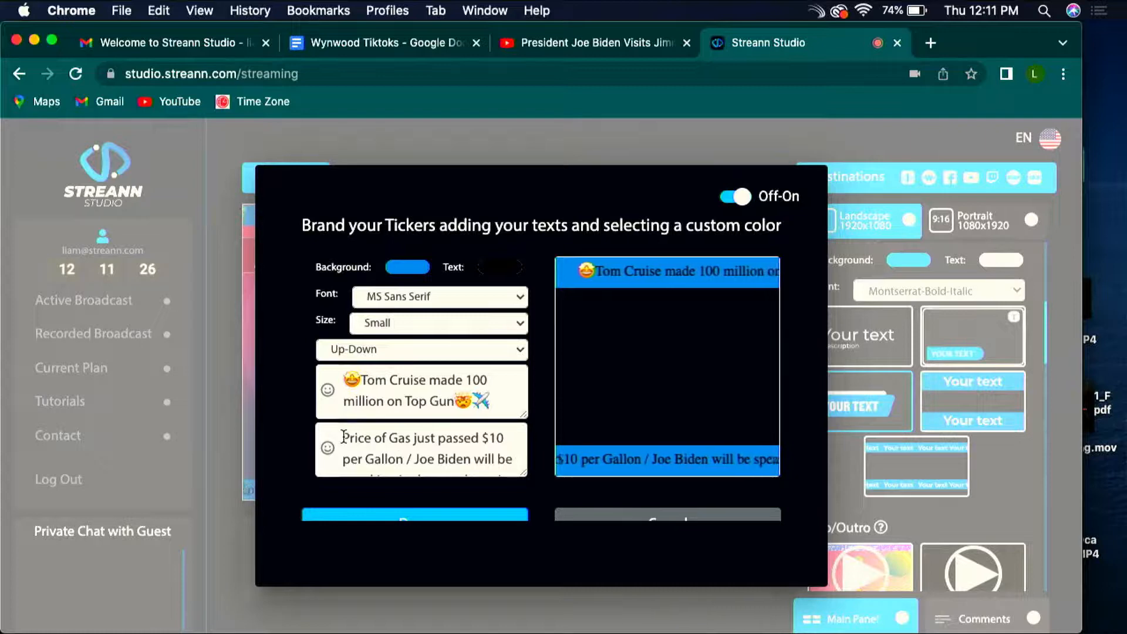
pyautogui.scroll(-1, 340, 441)
pyautogui.click(332, 447)
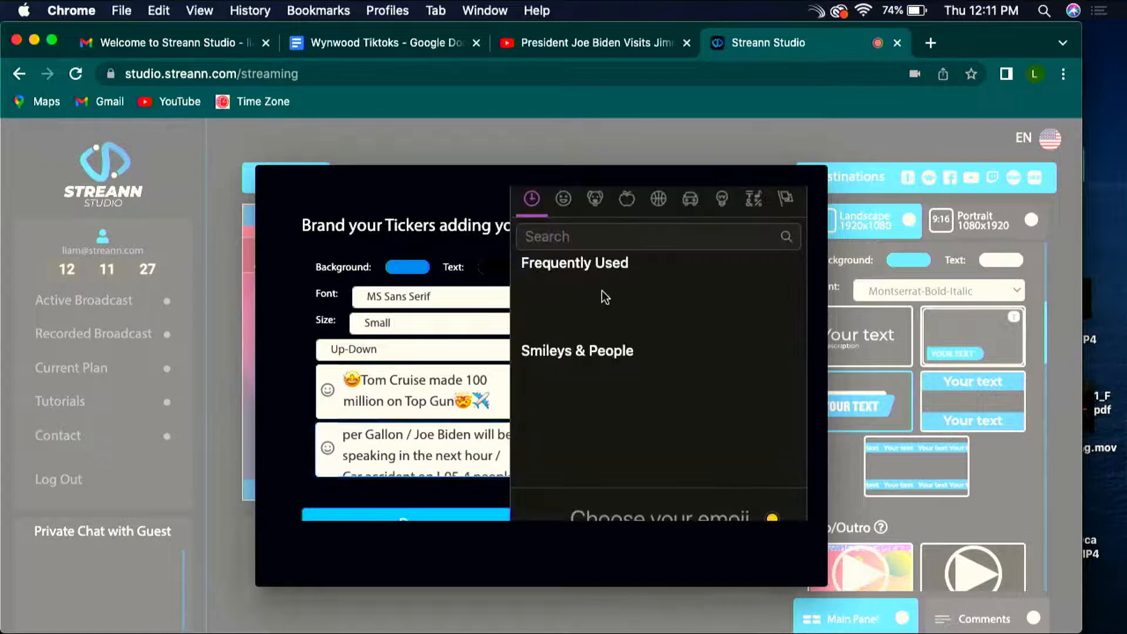
pyautogui.click(597, 238)
pyautogui.write('gas')
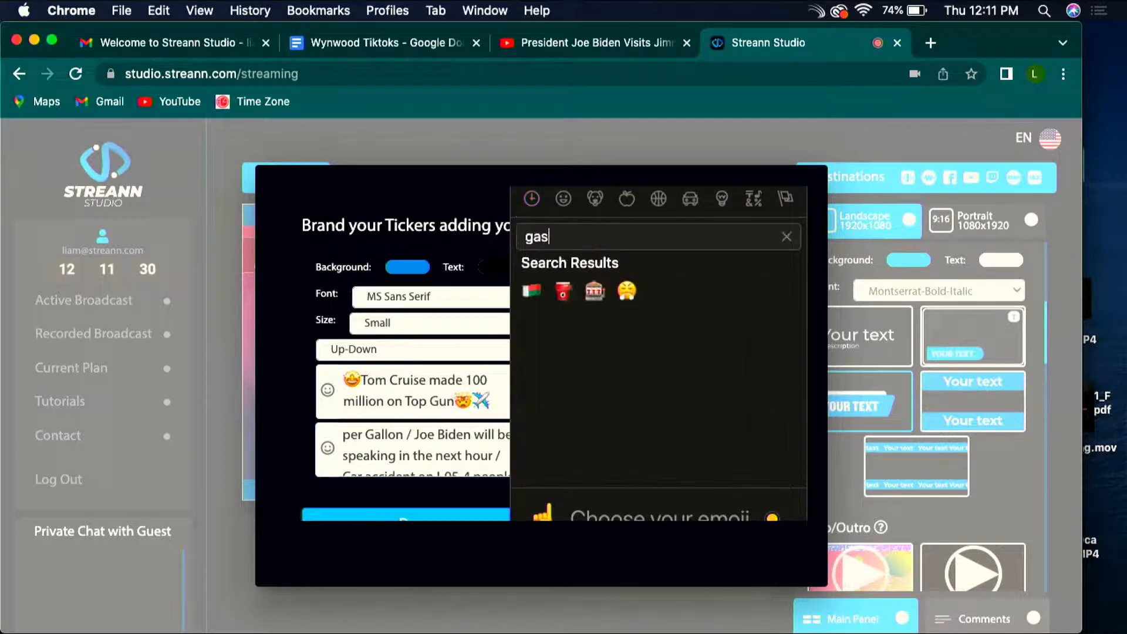
pyautogui.click(563, 290)
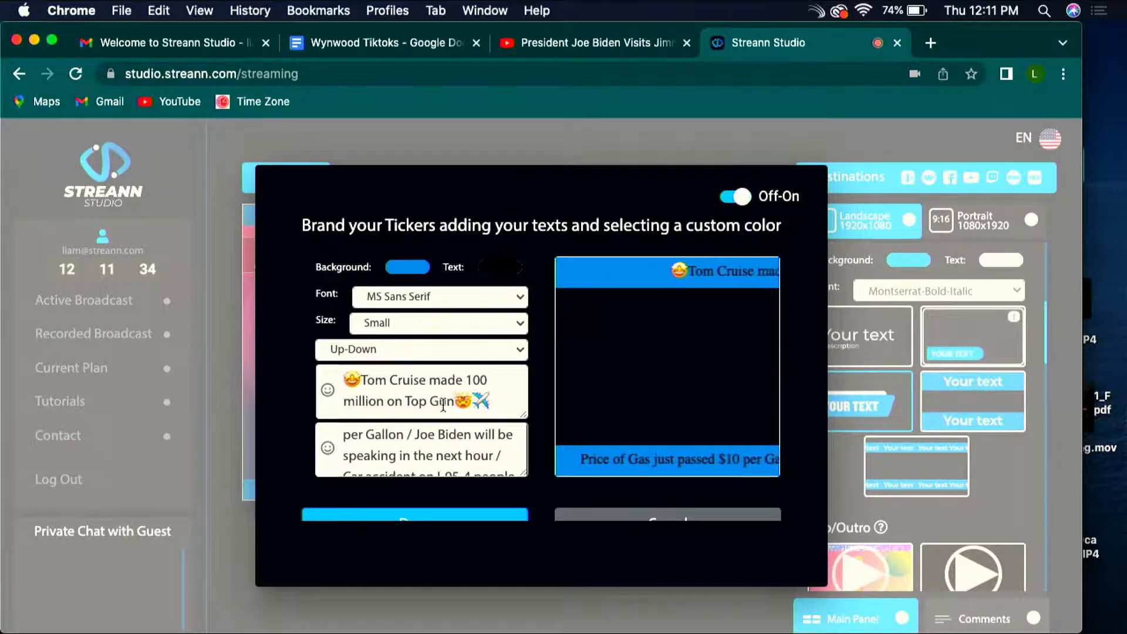
# Step: Append the huffing face-with-steam emoji after the fuel pump emoji in the lower ticker's text
pyautogui.scroll(-2, 443, 405)
pyautogui.scroll(4, 405, 447)
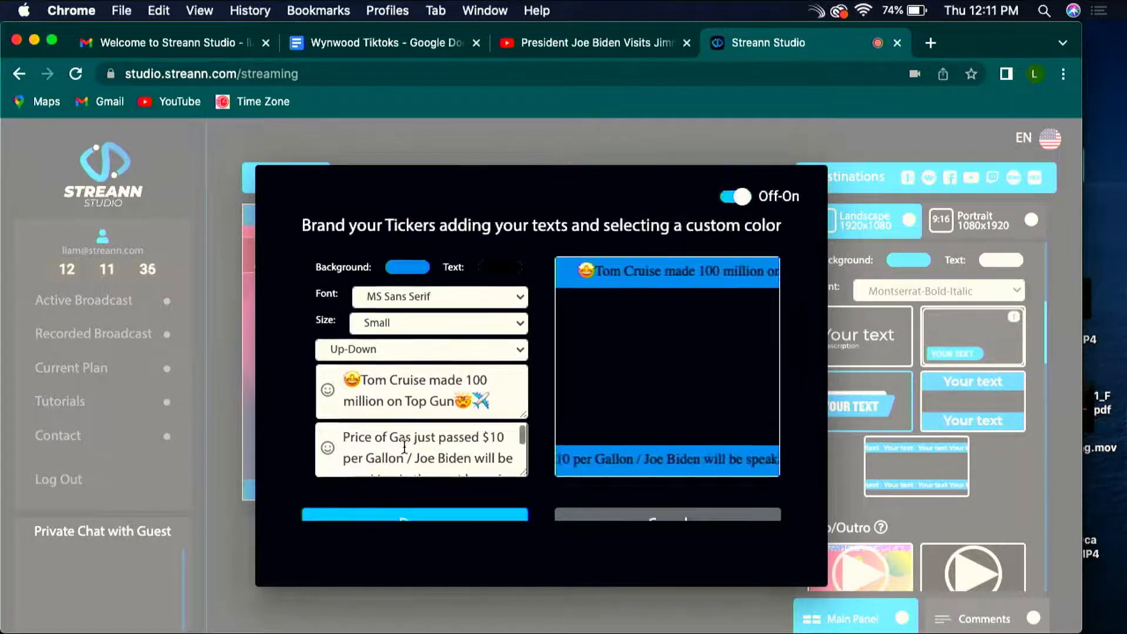
pyautogui.scroll(-1, 404, 447)
pyautogui.click(327, 450)
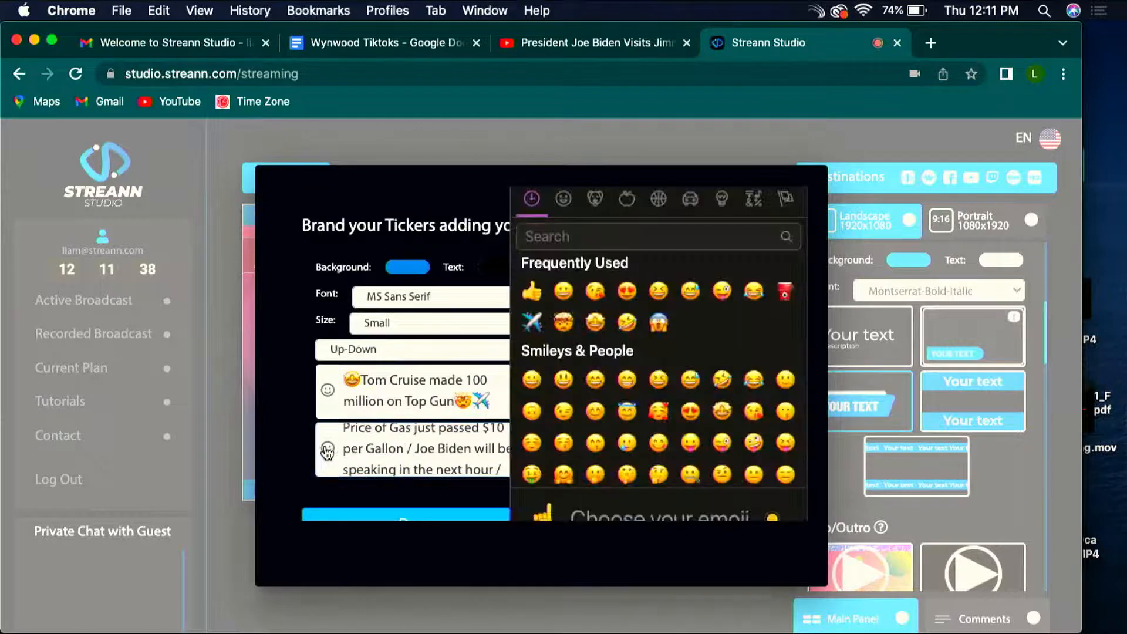
pyautogui.write('gas')
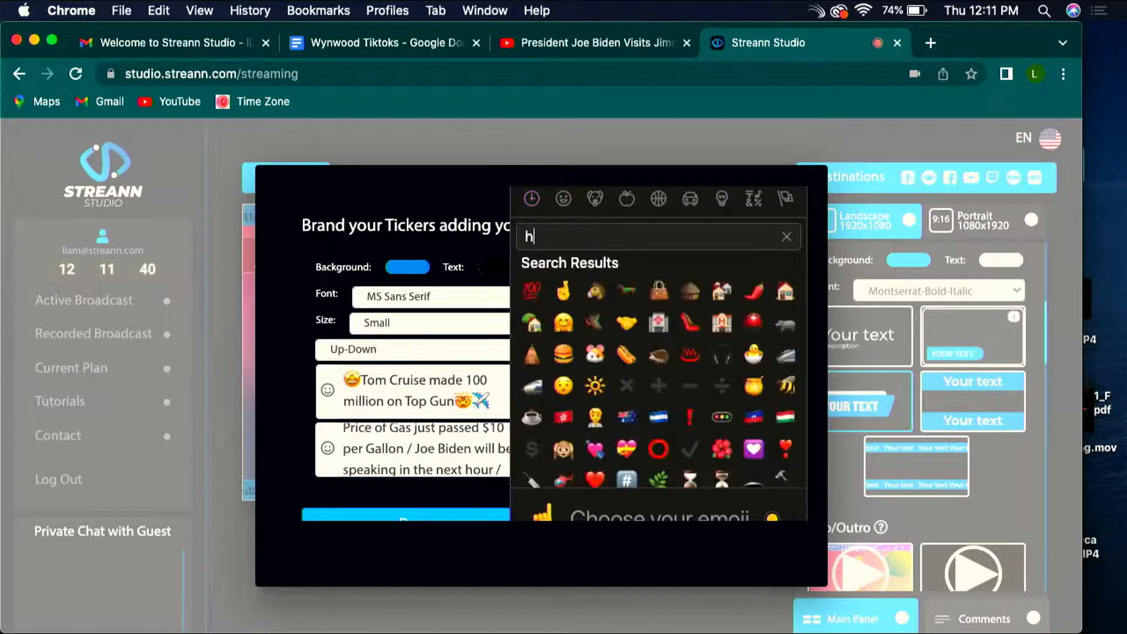
pyautogui.click(626, 290)
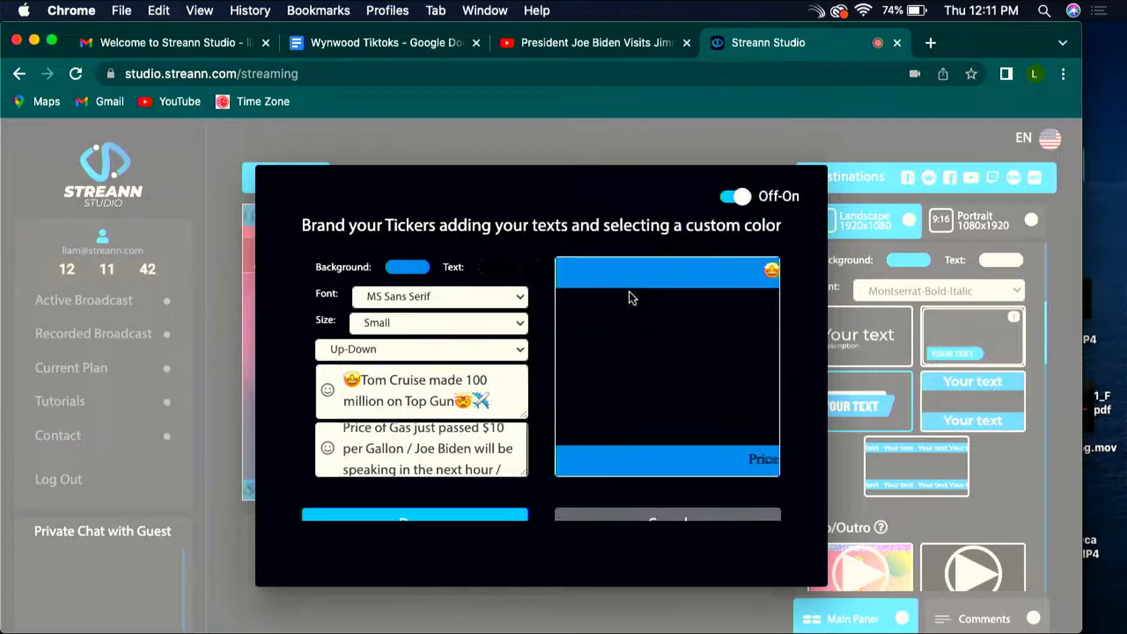
# Step: Move the fuel pump and huffing face emojis from the end of the lower ticker's text to directly after "per Gallon"
pyautogui.scroll(-3, 422, 458)
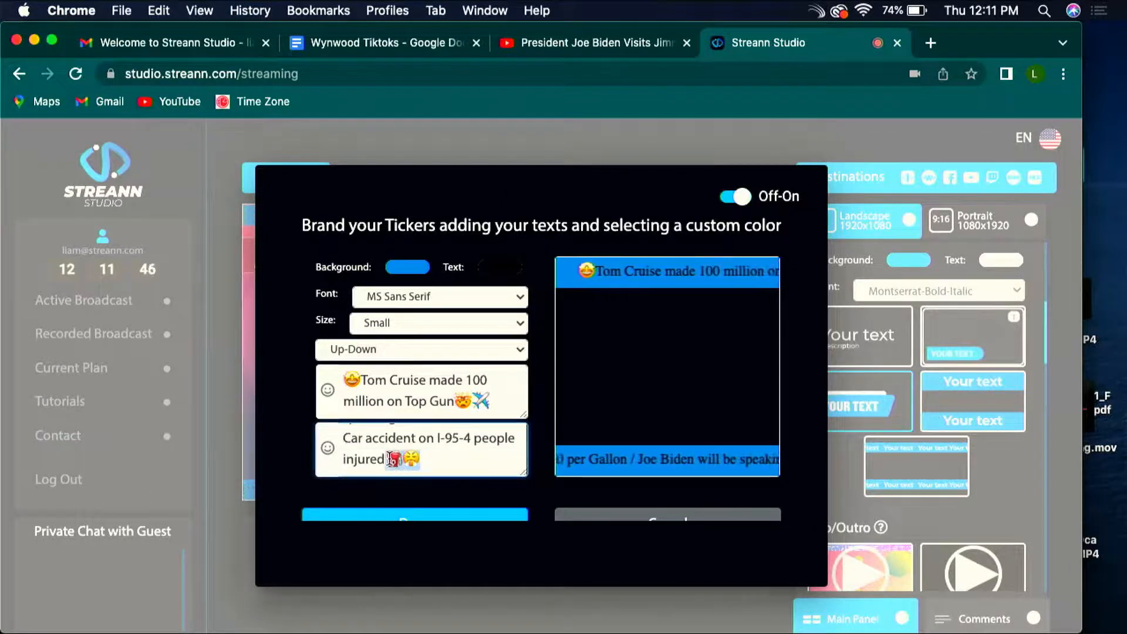
pyautogui.scroll(3, 405, 452)
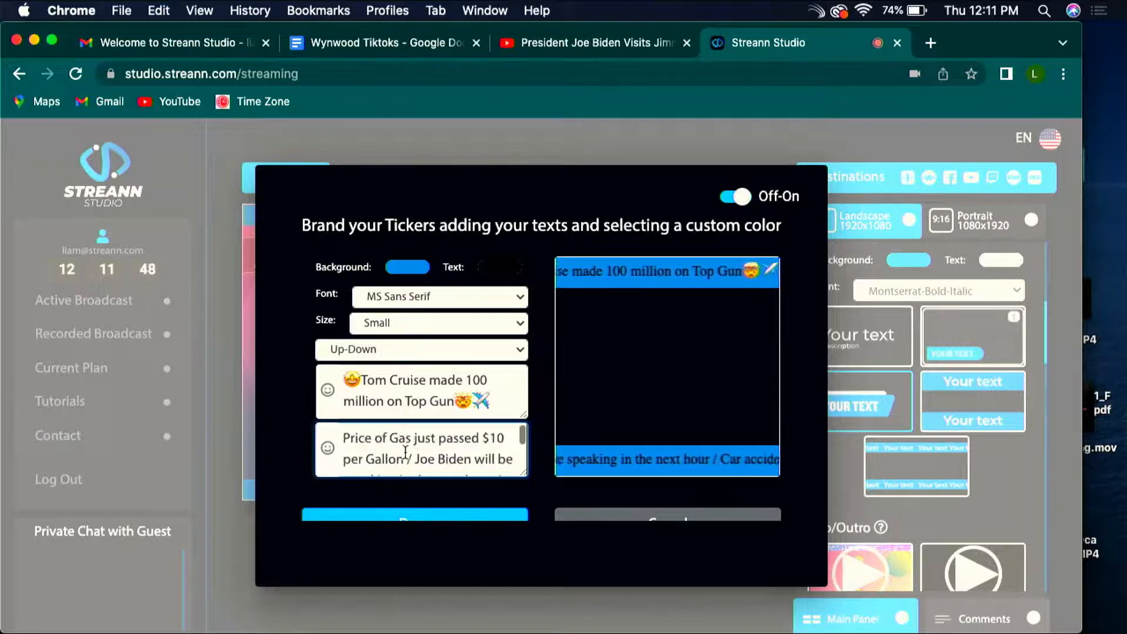
pyautogui.scroll(-5, 405, 453)
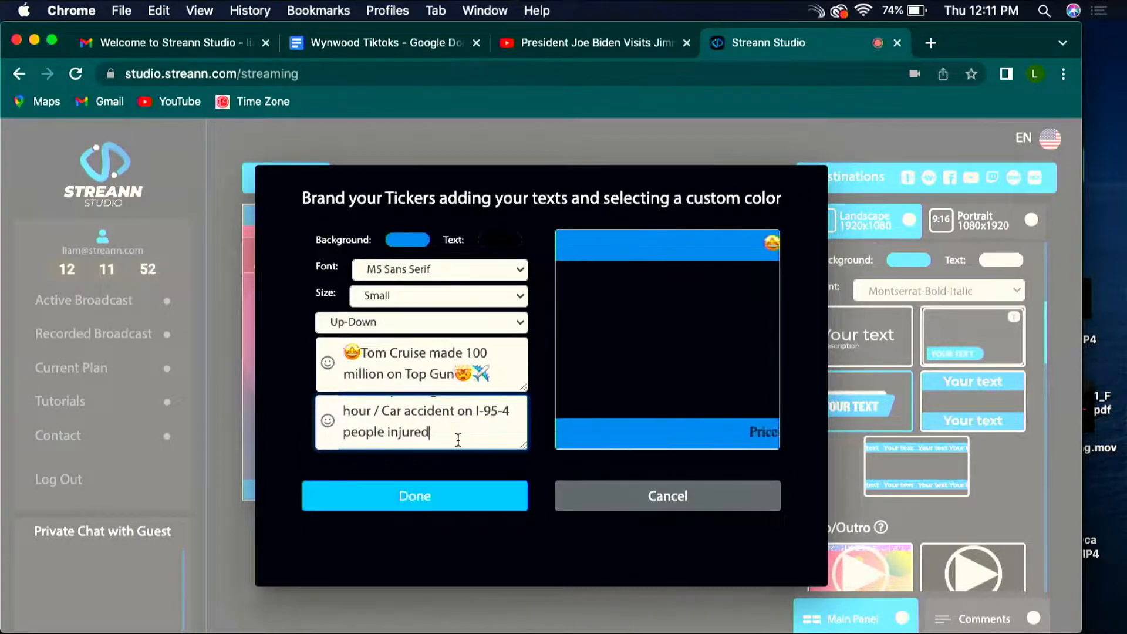
pyautogui.scroll(1, 446, 439)
pyautogui.scroll(-1, 422, 438)
# Step: Search the emojis for car and append the red car emoji to the end of the lower ticker's text
pyautogui.click(327, 421)
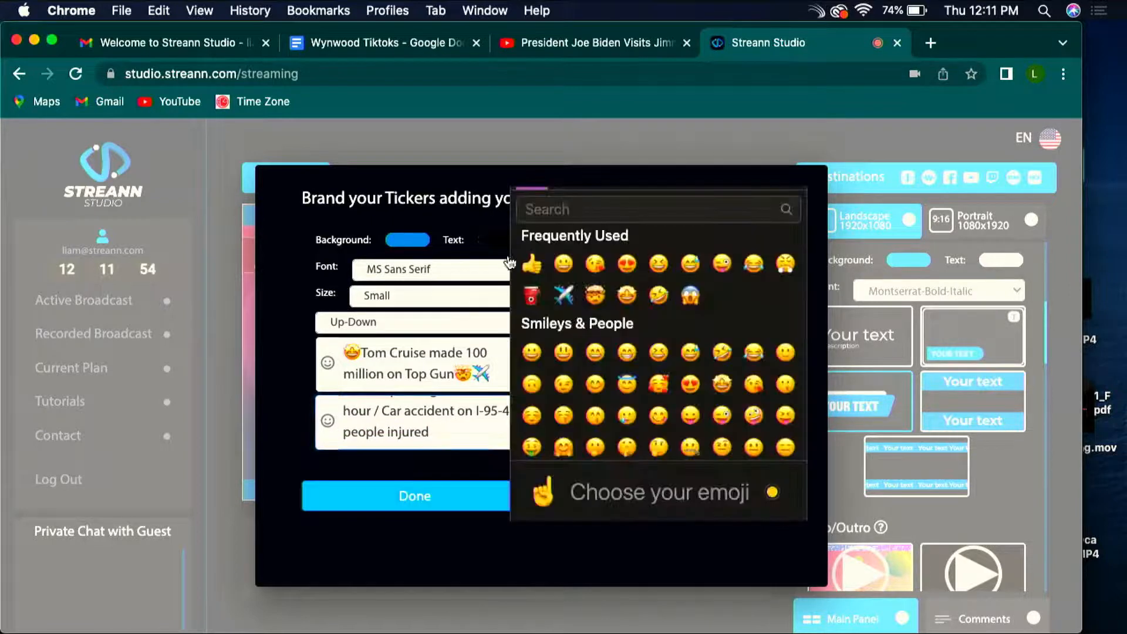
pyautogui.write('car')
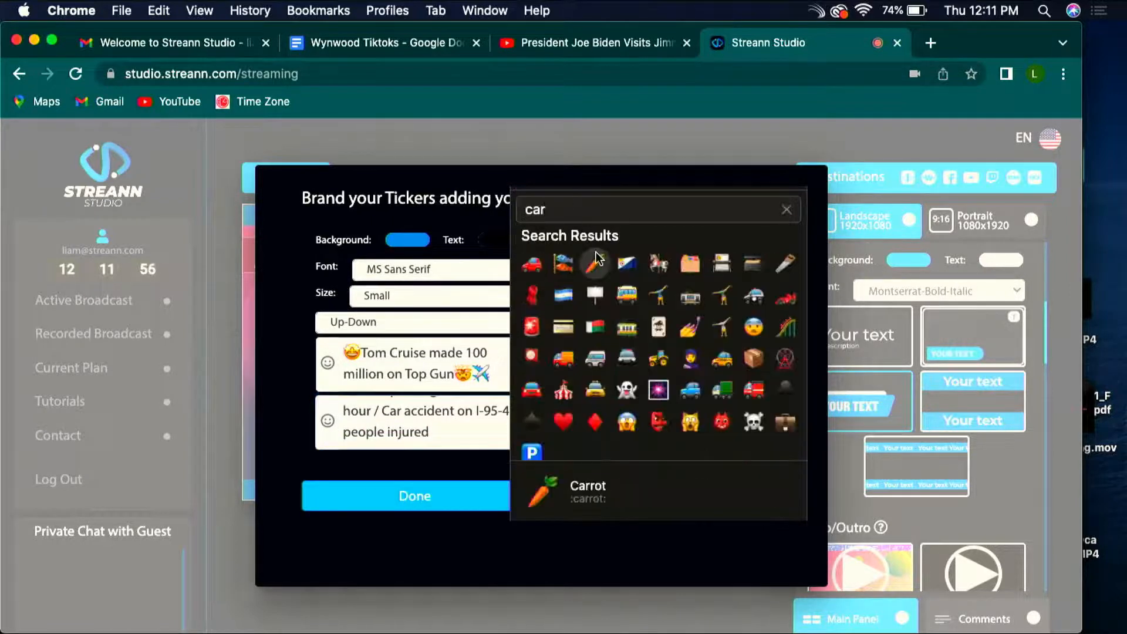
pyautogui.click(533, 262)
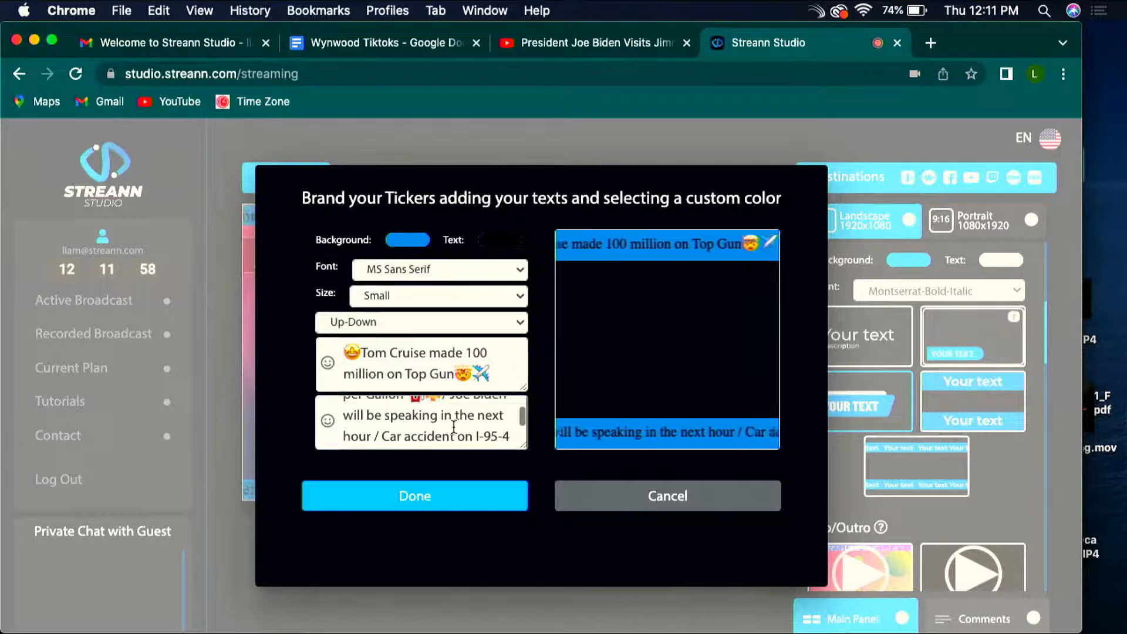
# Step: Move the fuel pump emoji to the start of the lower ticker's text, before "Price of Gas", and save the tickers
pyautogui.scroll(1, 454, 427)
pyautogui.scroll(-3, 411, 432)
pyautogui.scroll(4, 379, 440)
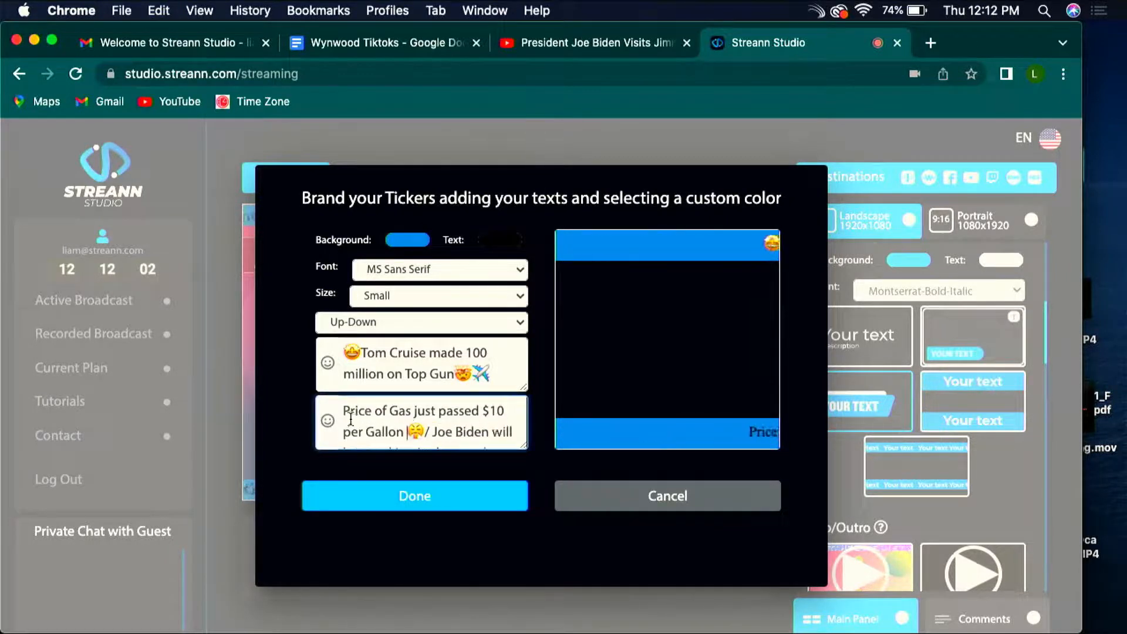
pyautogui.write('⛽')
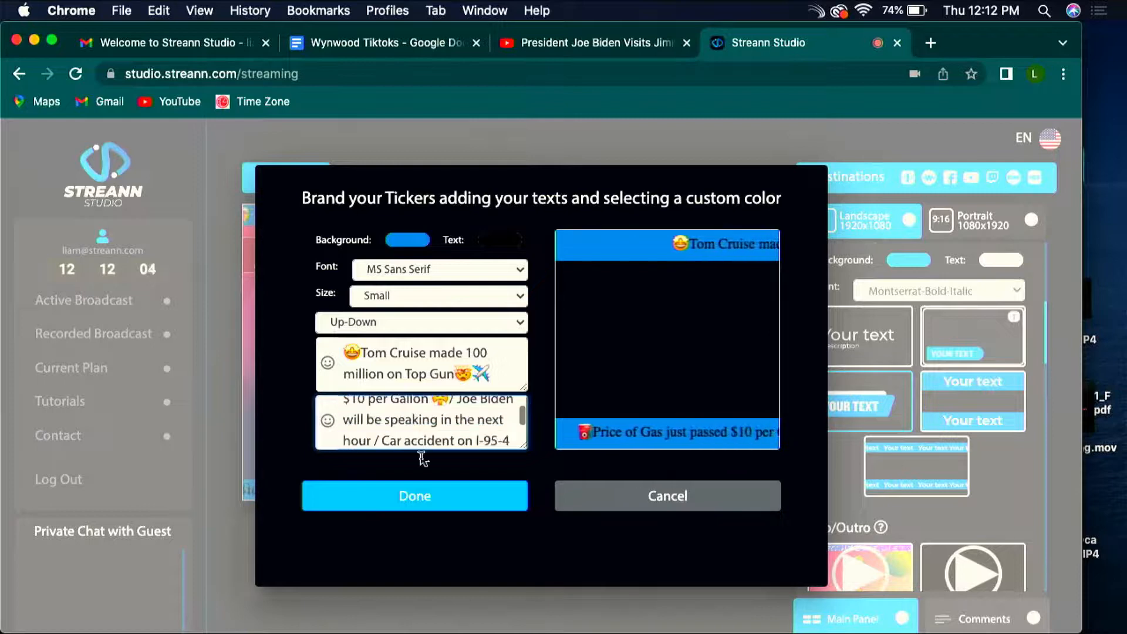
pyautogui.click(423, 502)
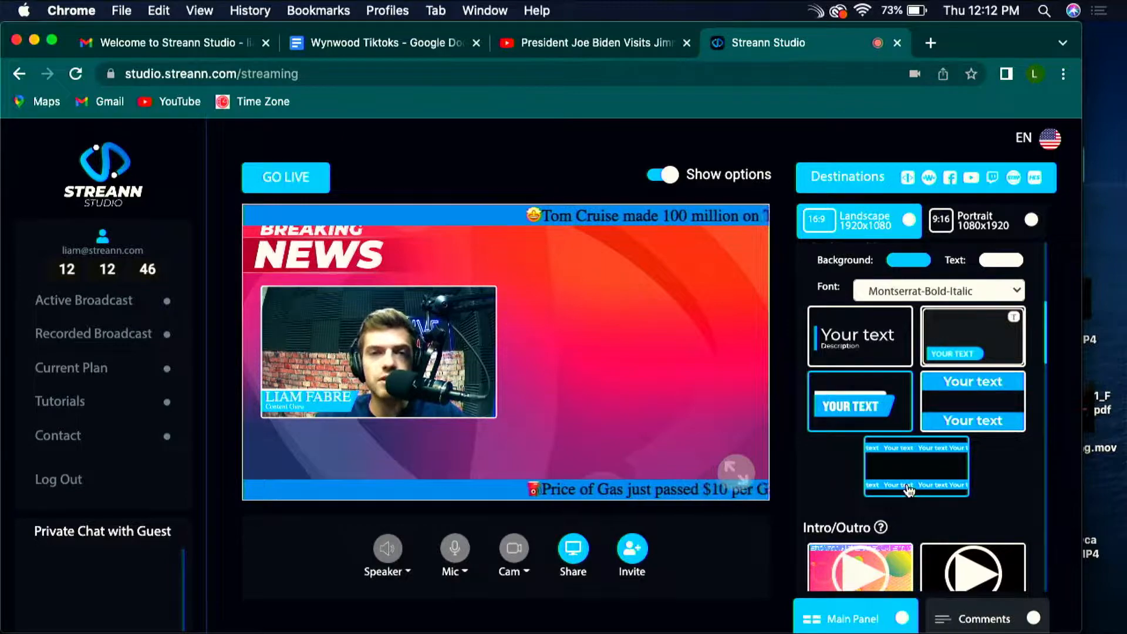
# Step: Switch the broadcast to the five-source layout with a tall A beside a grid of B, C, D and E
pyautogui.scroll(-15, 909, 491)
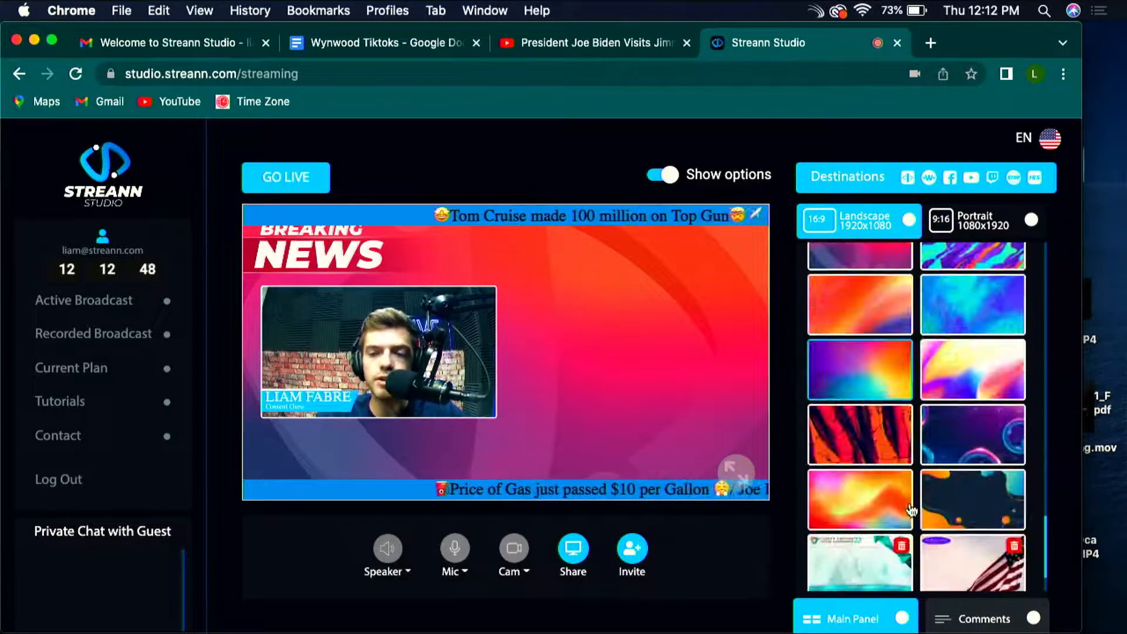
pyautogui.scroll(-3, 911, 517)
pyautogui.scroll(10, 910, 531)
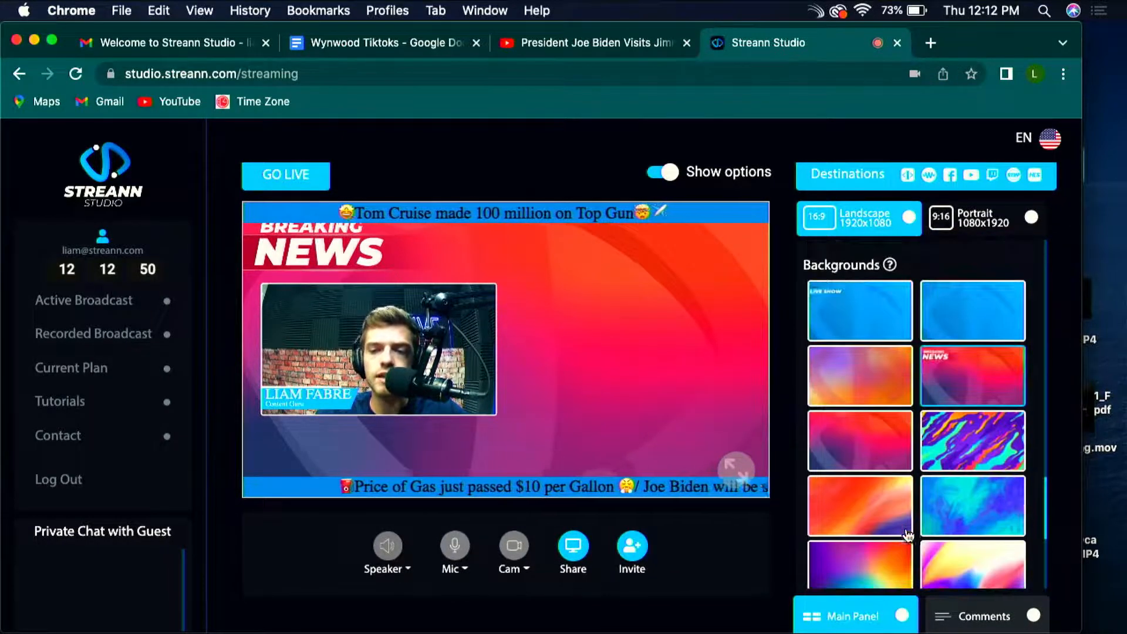
pyautogui.scroll(2, 900, 352)
pyautogui.scroll(-5, 934, 411)
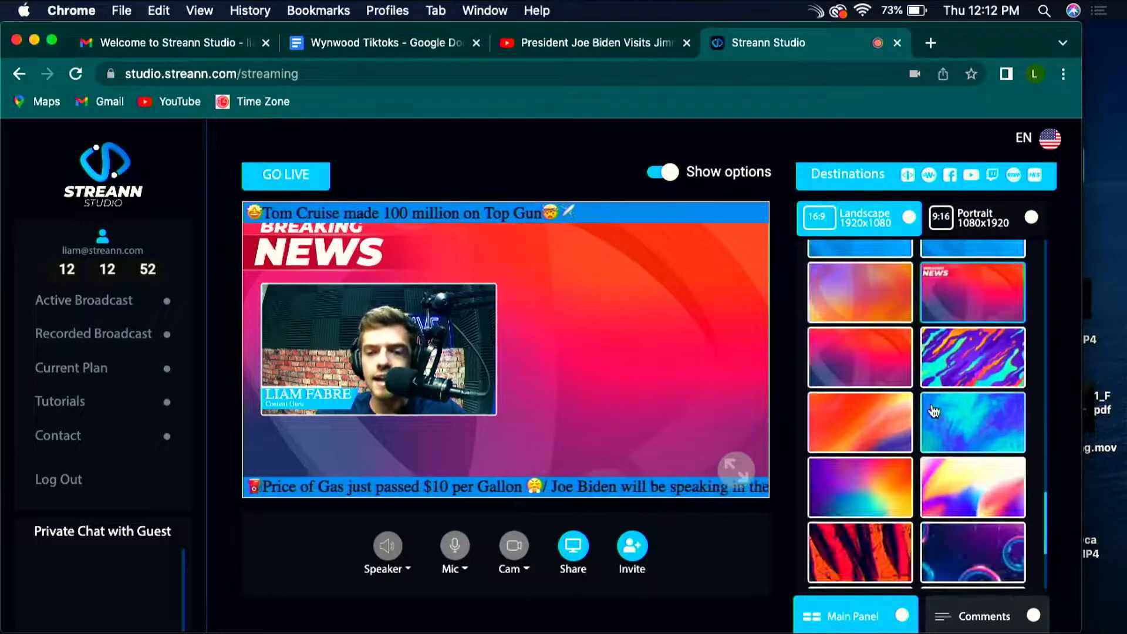
pyautogui.scroll(3, 933, 411)
pyautogui.scroll(1, 933, 411)
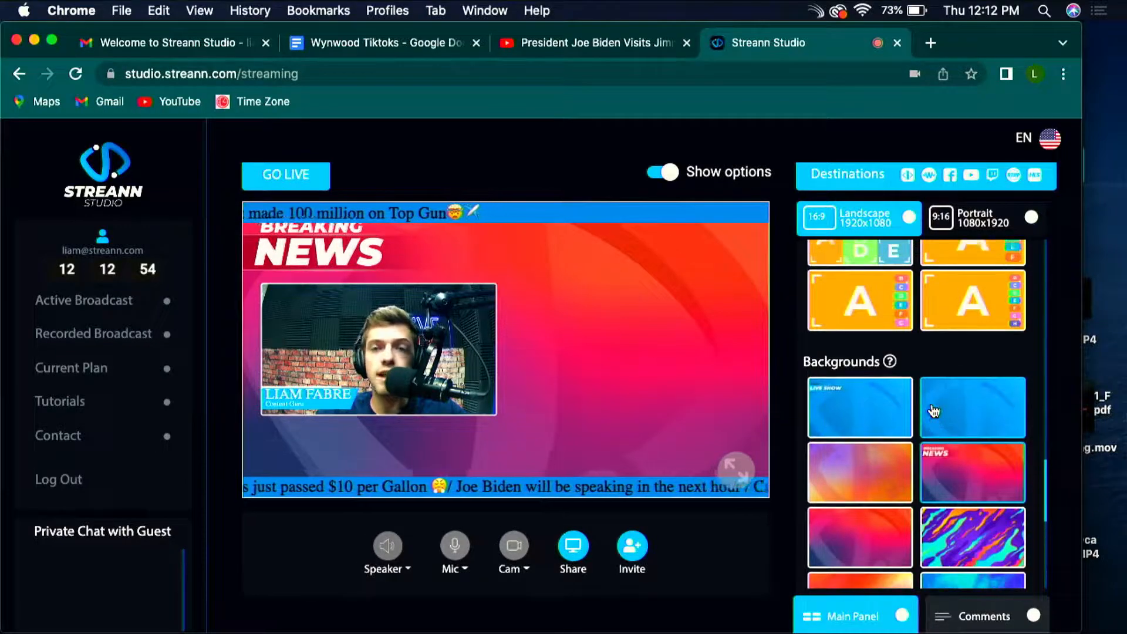
pyautogui.scroll(8, 934, 411)
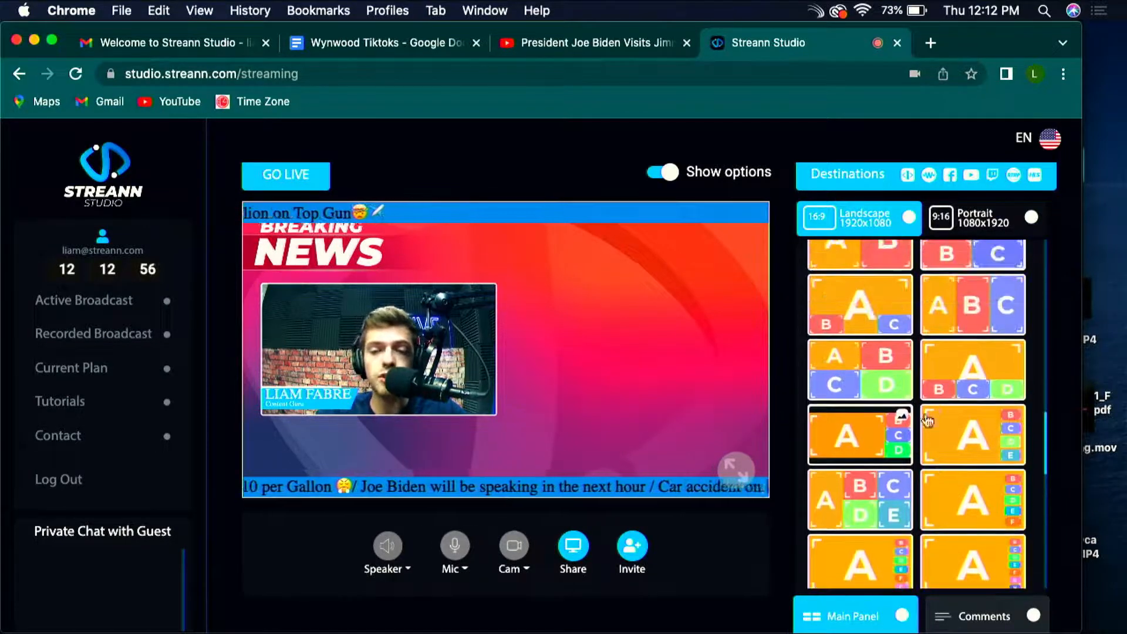
pyautogui.click(856, 512)
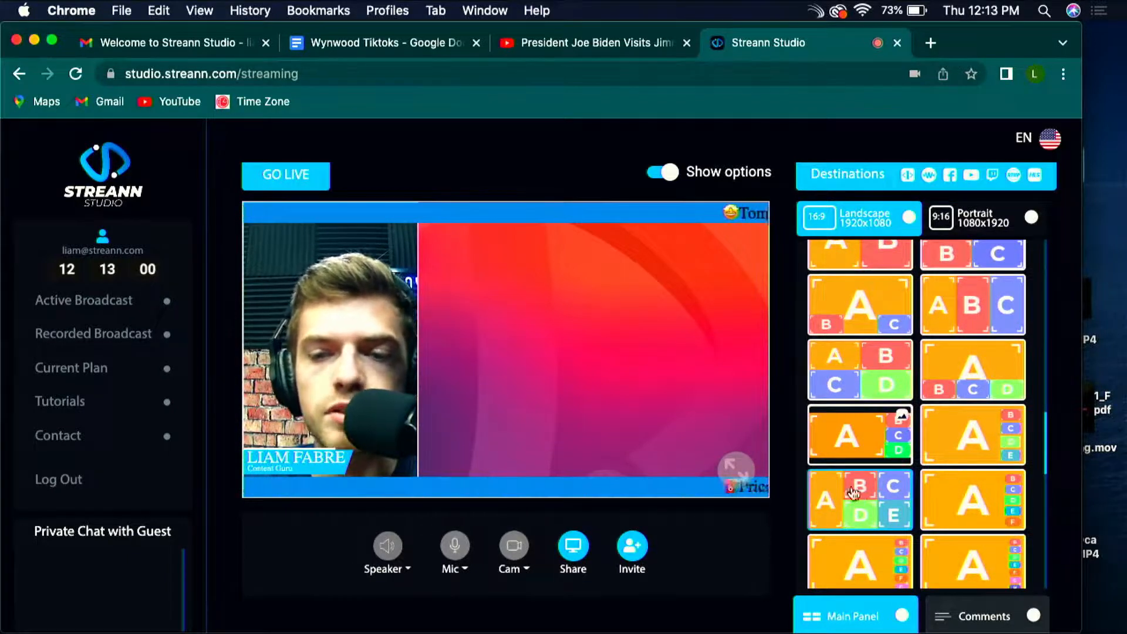
# Step: Switch the broadcast to the three-source layout with A centred above B and C over the background image
pyautogui.scroll(5, 880, 418)
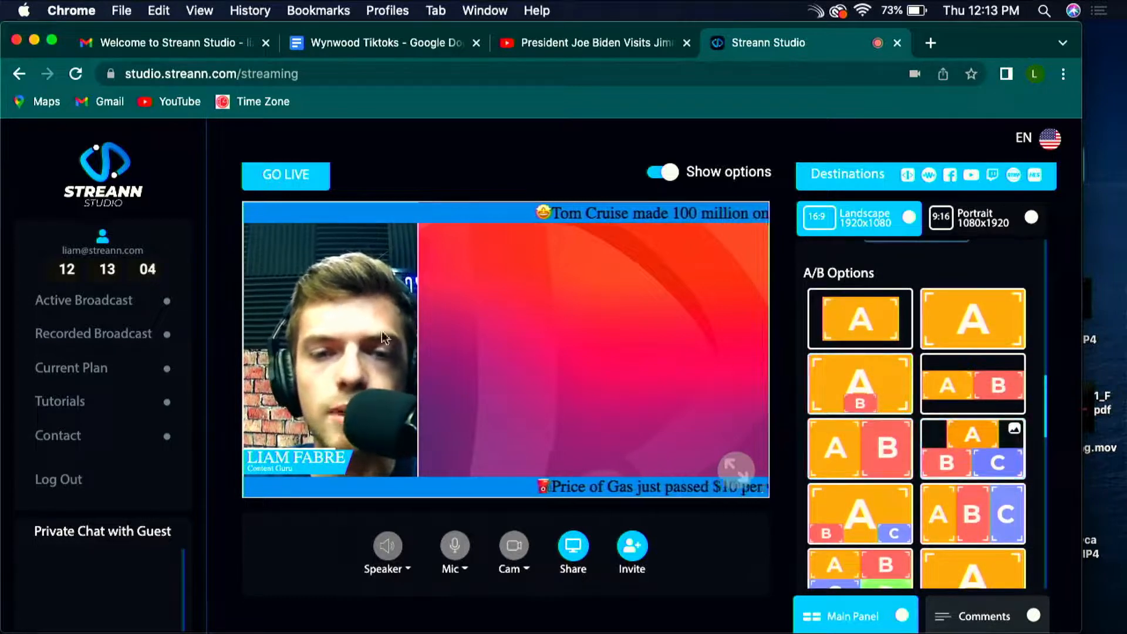
pyautogui.scroll(-2, 960, 389)
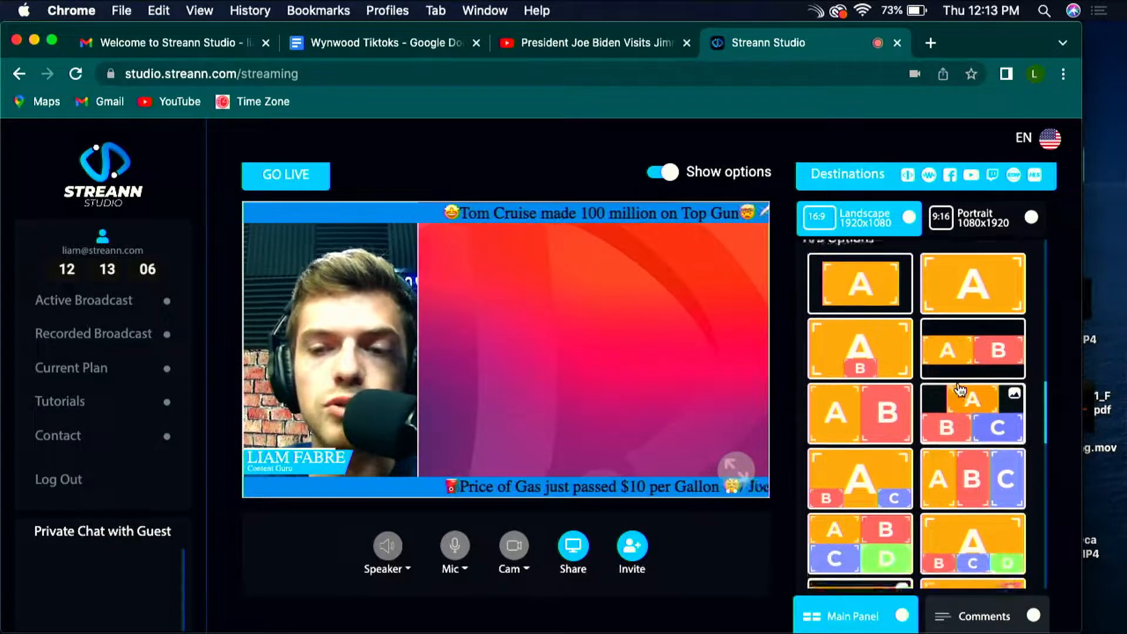
pyautogui.click(960, 391)
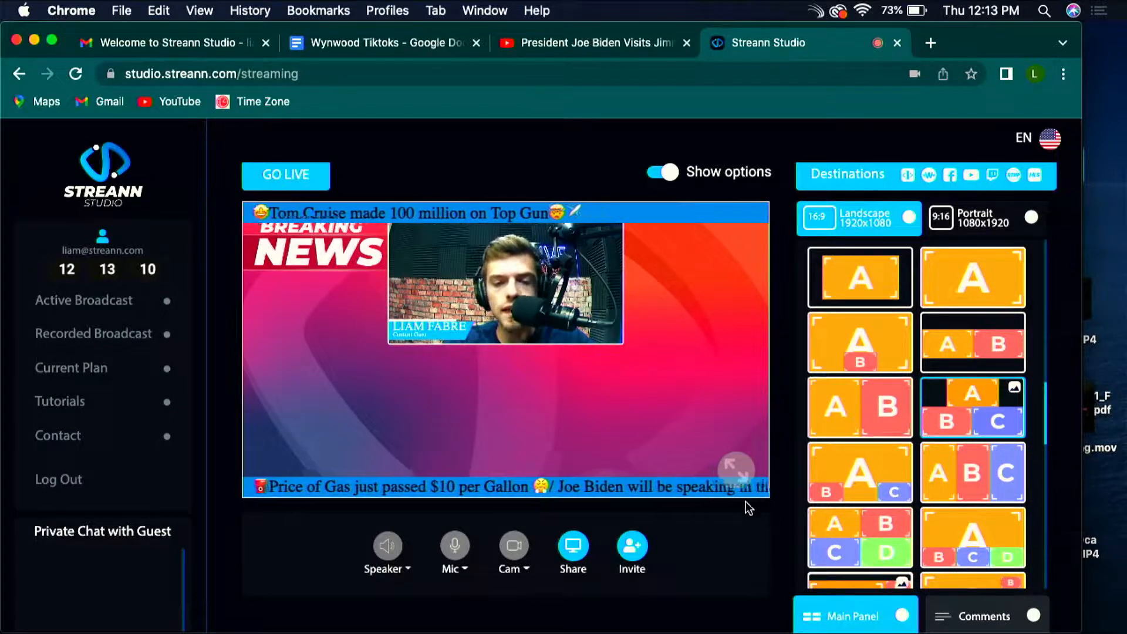
# Step: Open the screen sharing choices and cancel without sharing anything
pyautogui.click(569, 555)
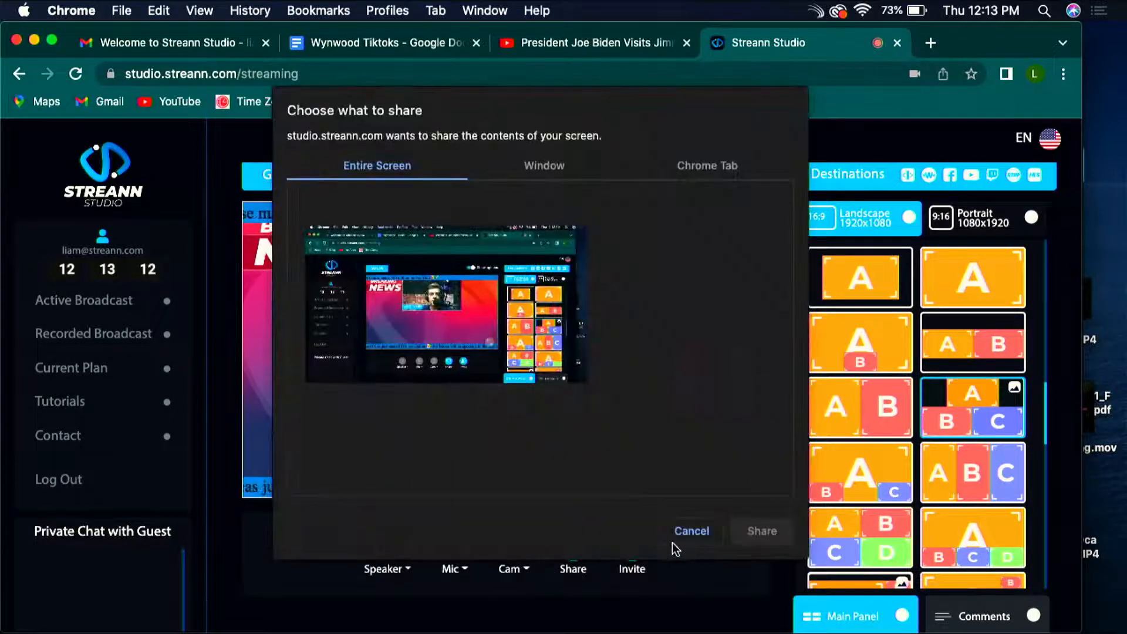
pyautogui.click(694, 532)
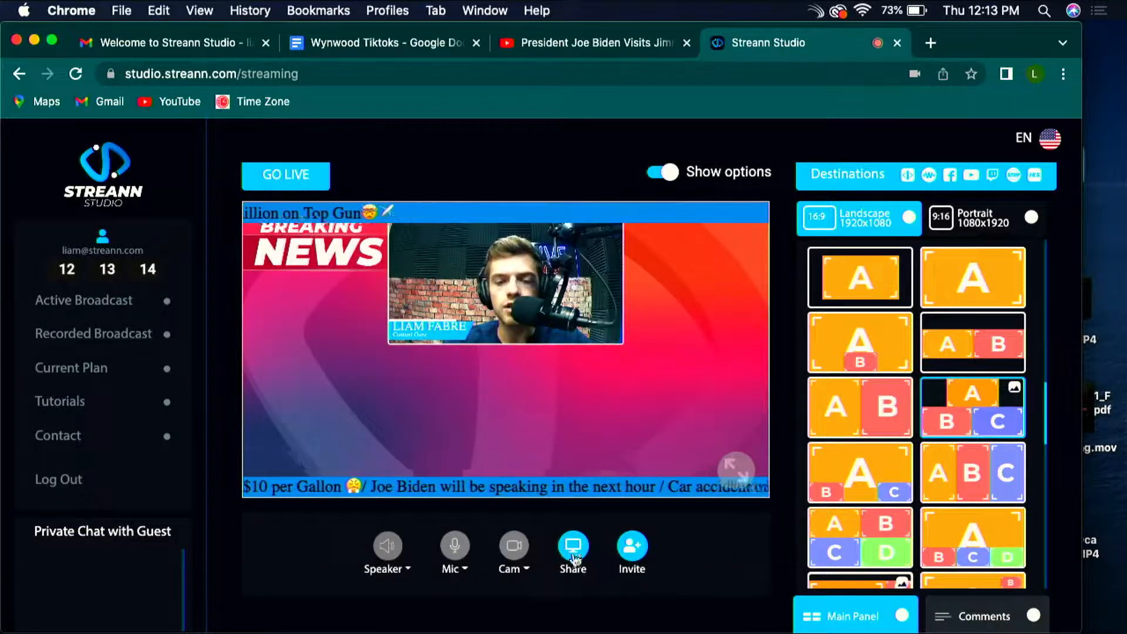
pyautogui.scroll(-10, 890, 489)
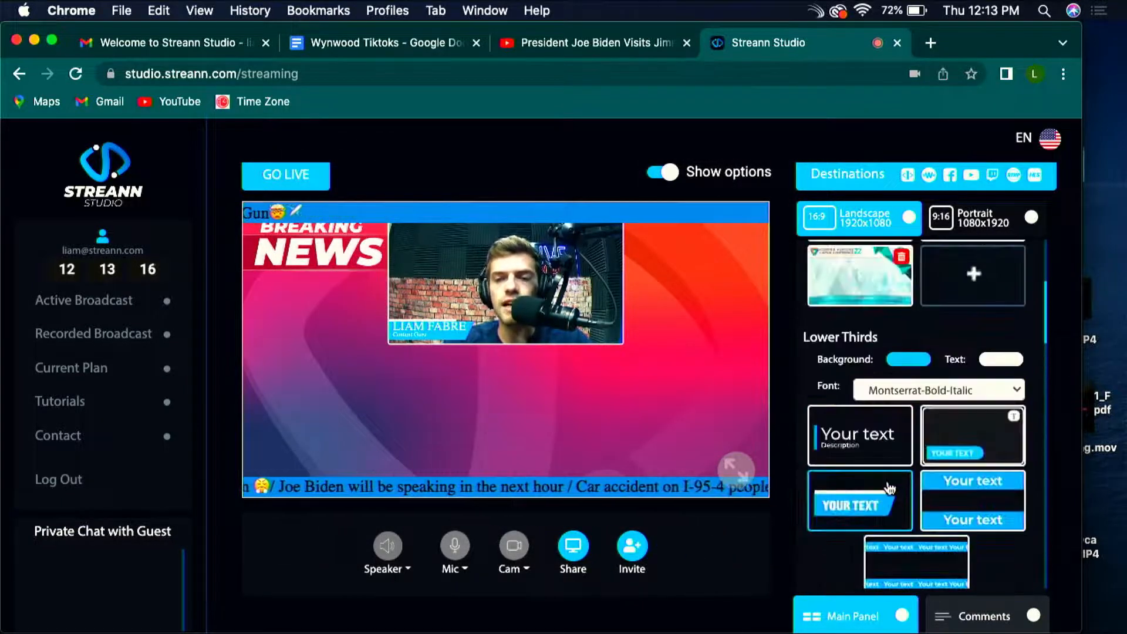
pyautogui.scroll(2, 891, 488)
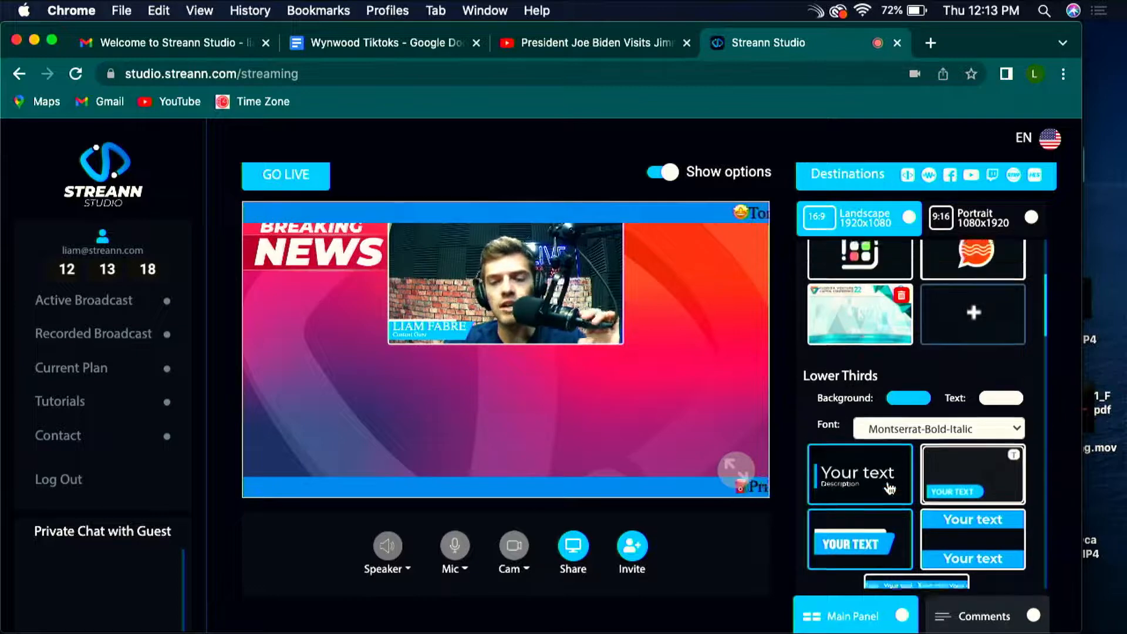
pyautogui.scroll(-4, 890, 489)
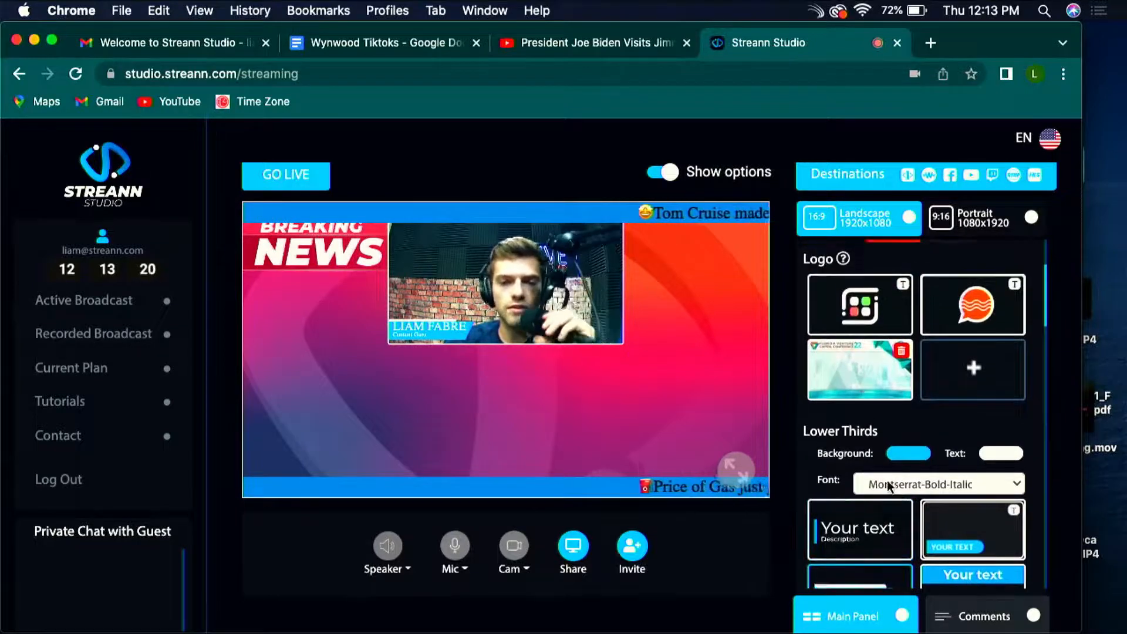
# Step: Switch the broadcast to the framed single-source layout with A over the background image
pyautogui.scroll(-20, 893, 472)
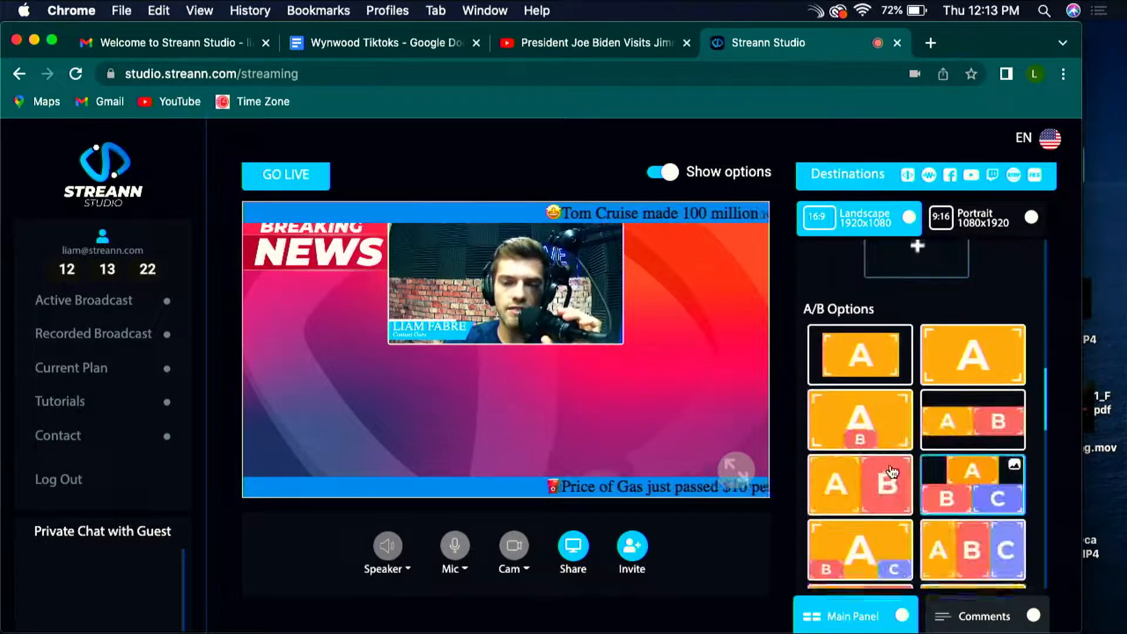
pyautogui.click(865, 297)
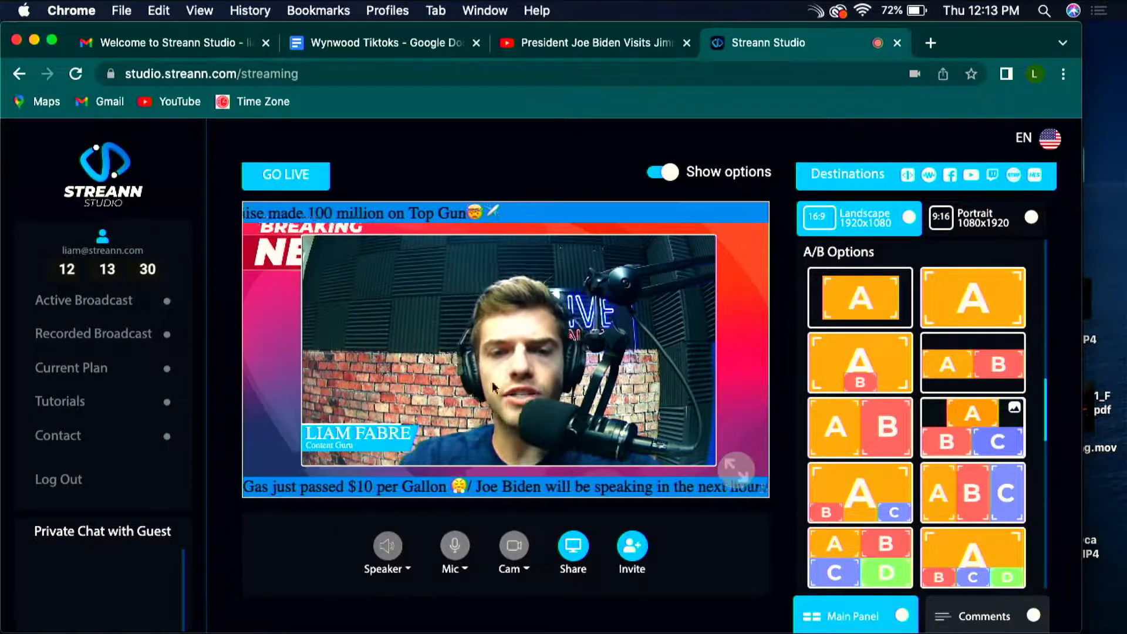
# Step: Replace the presenter's title "Content Guru" under source A with "Content Expert"
pyautogui.scroll(10, 820, 460)
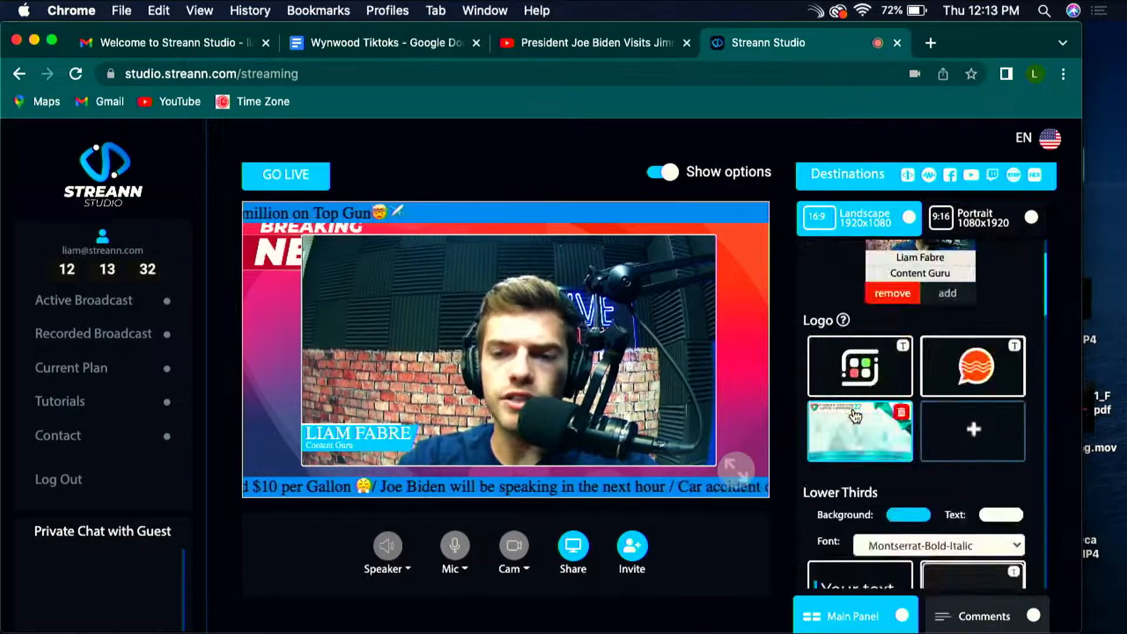
pyautogui.press('BackSpace')
pyautogui.press('BackSpace')
pyautogui.press('BackSpace')
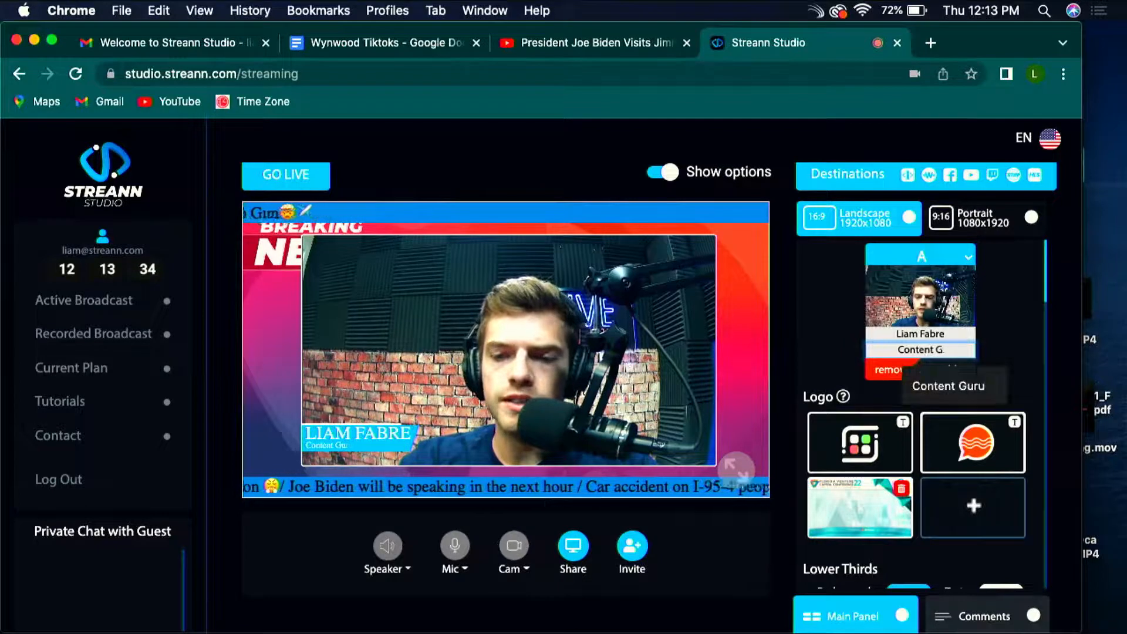
pyautogui.write('Special')
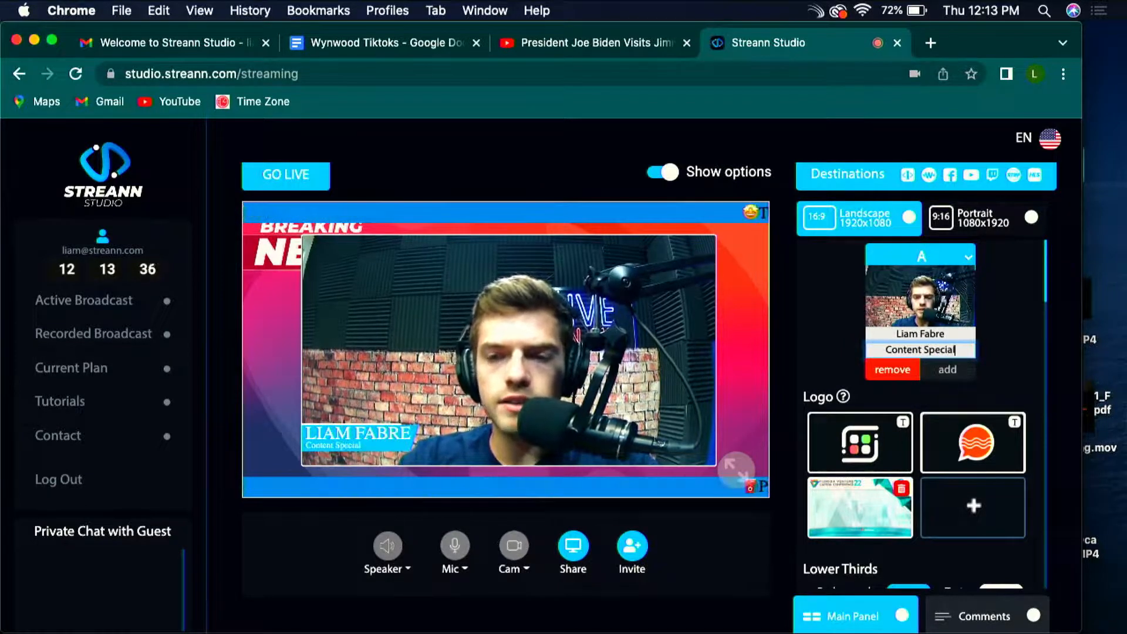
pyautogui.press('BackSpace')
pyautogui.press('BackSpace')
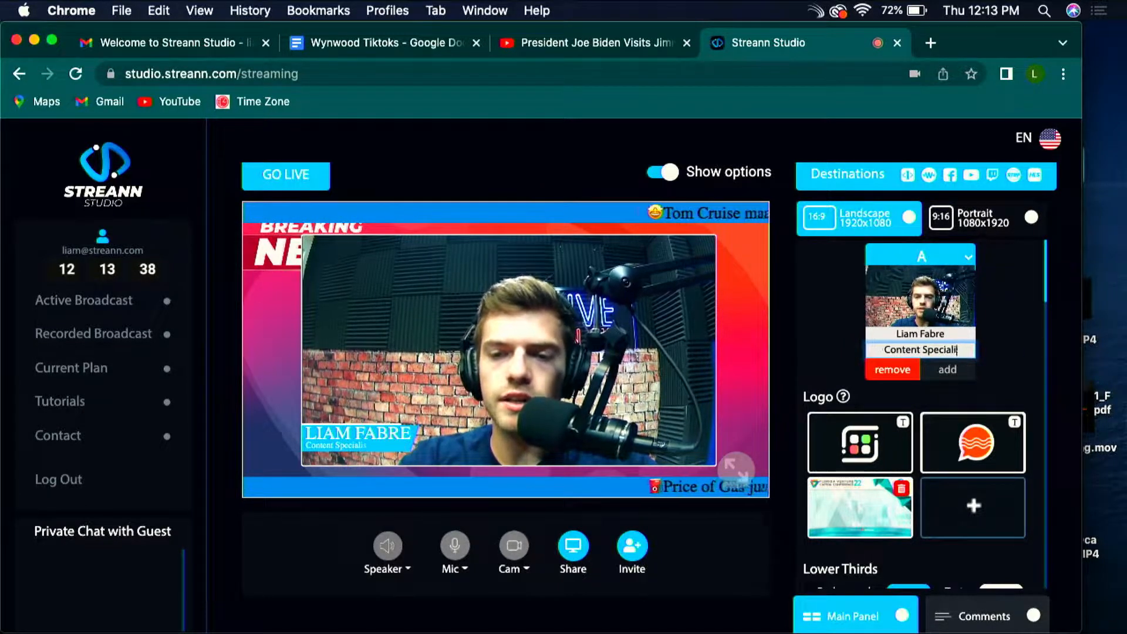
pyautogui.press('BackSpace')
pyautogui.press('BackSpace')
pyautogui.press('BackSpace')
pyautogui.press('BackSpace')
pyautogui.press('BackSpace')
pyautogui.press('BackSpace')
pyautogui.press('BackSpace')
pyautogui.write('E')
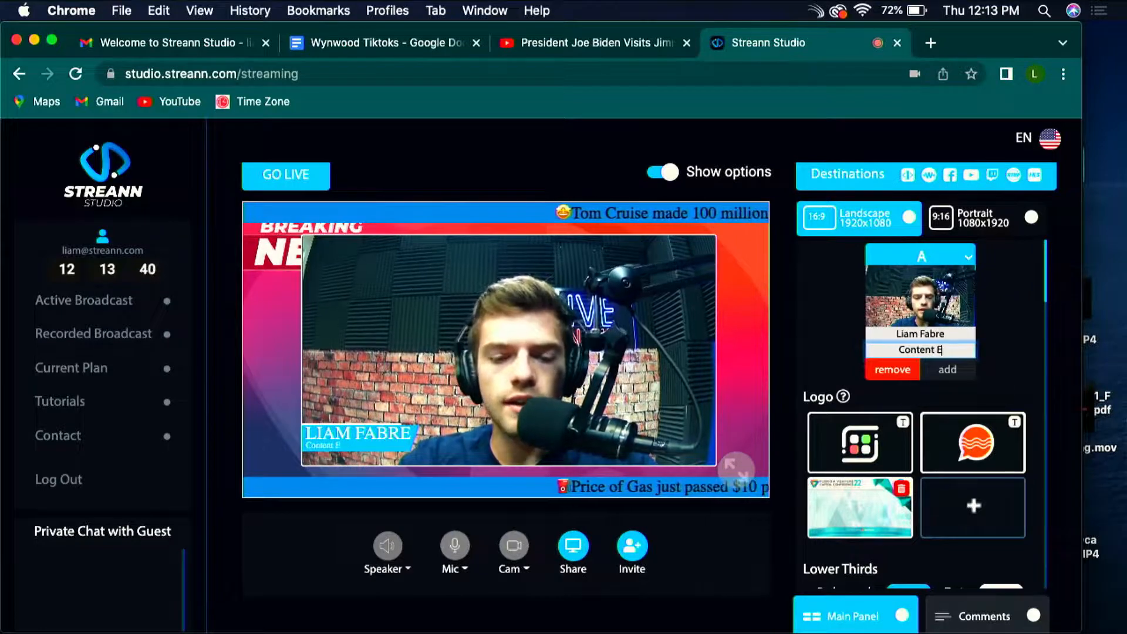
pyautogui.write('xpert')
pyautogui.press('Return')
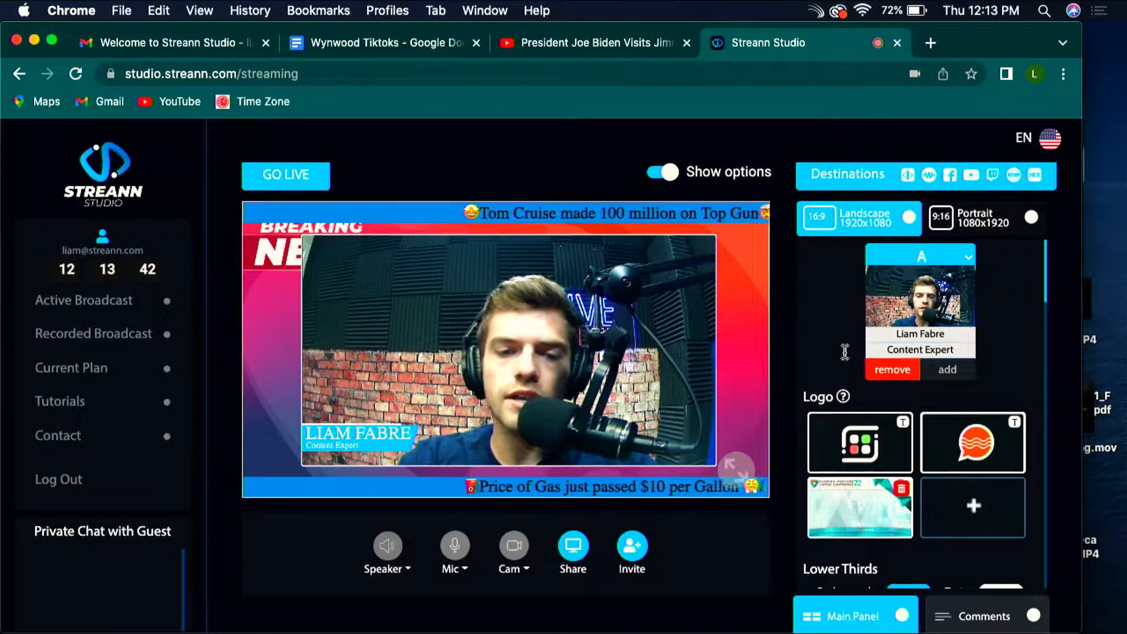
pyautogui.scroll(-5, 985, 434)
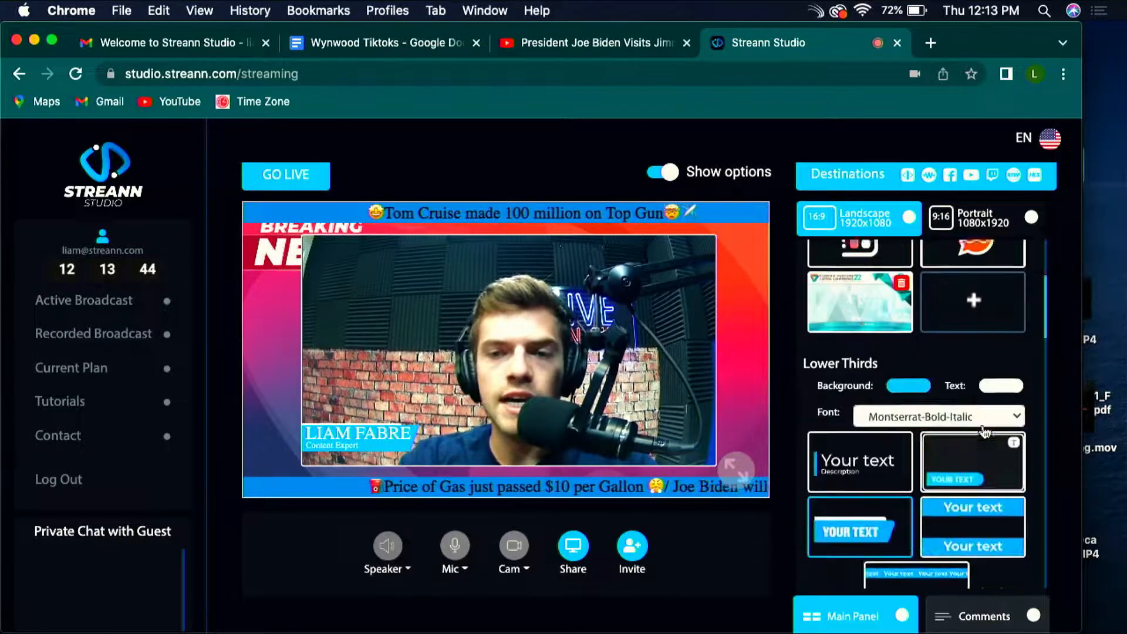
pyautogui.scroll(-5, 986, 433)
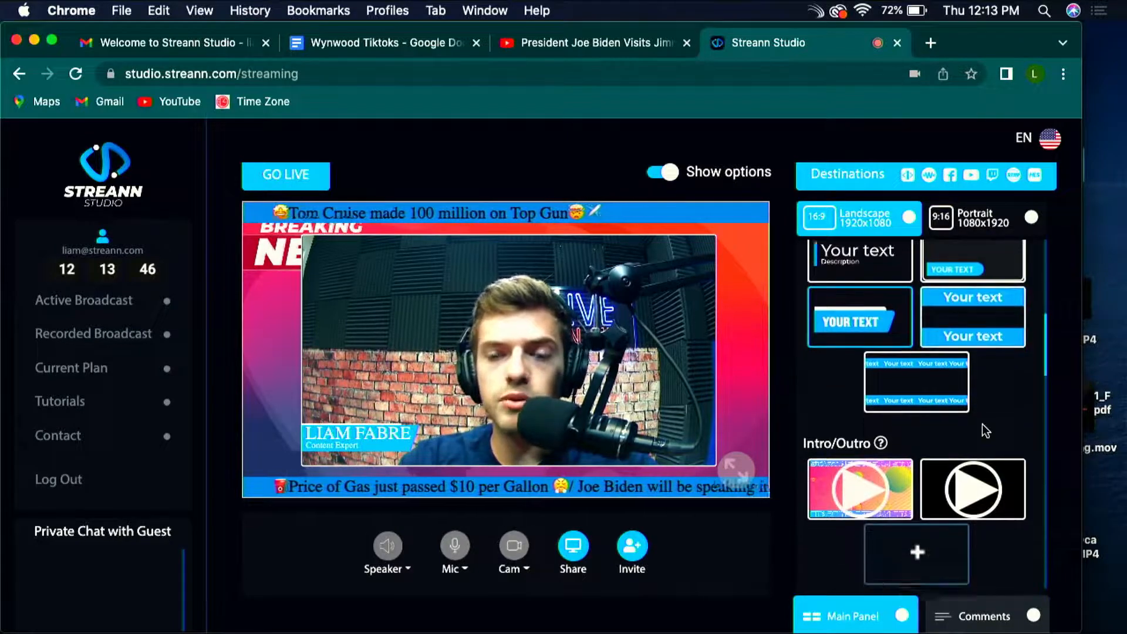
pyautogui.scroll(-5, 985, 432)
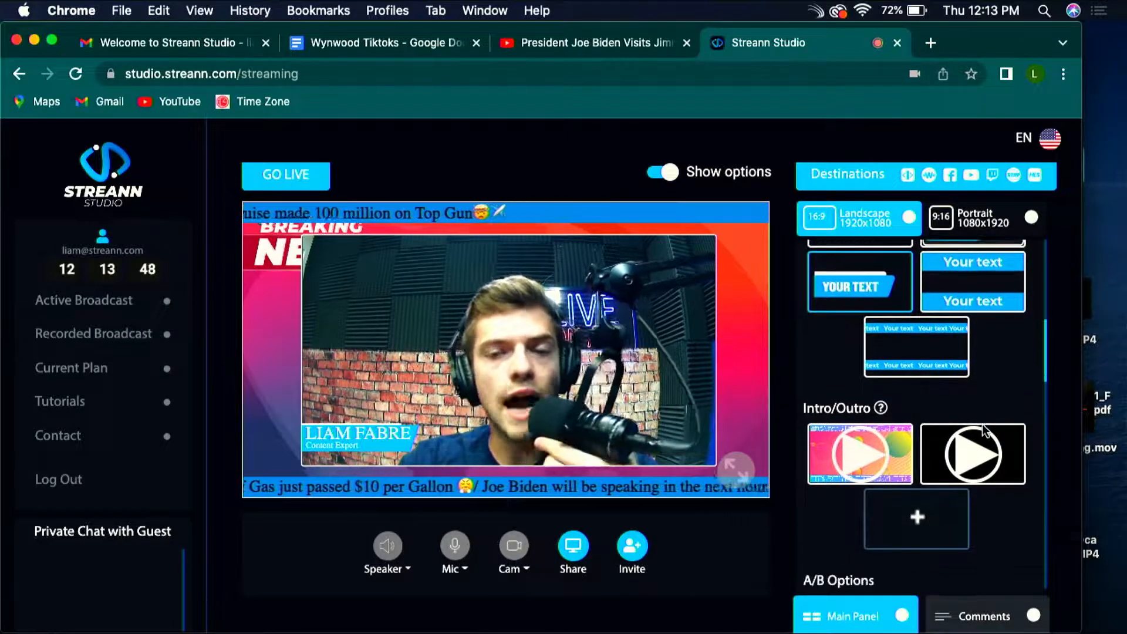
pyautogui.scroll(-5, 986, 432)
pyautogui.scroll(10, 929, 418)
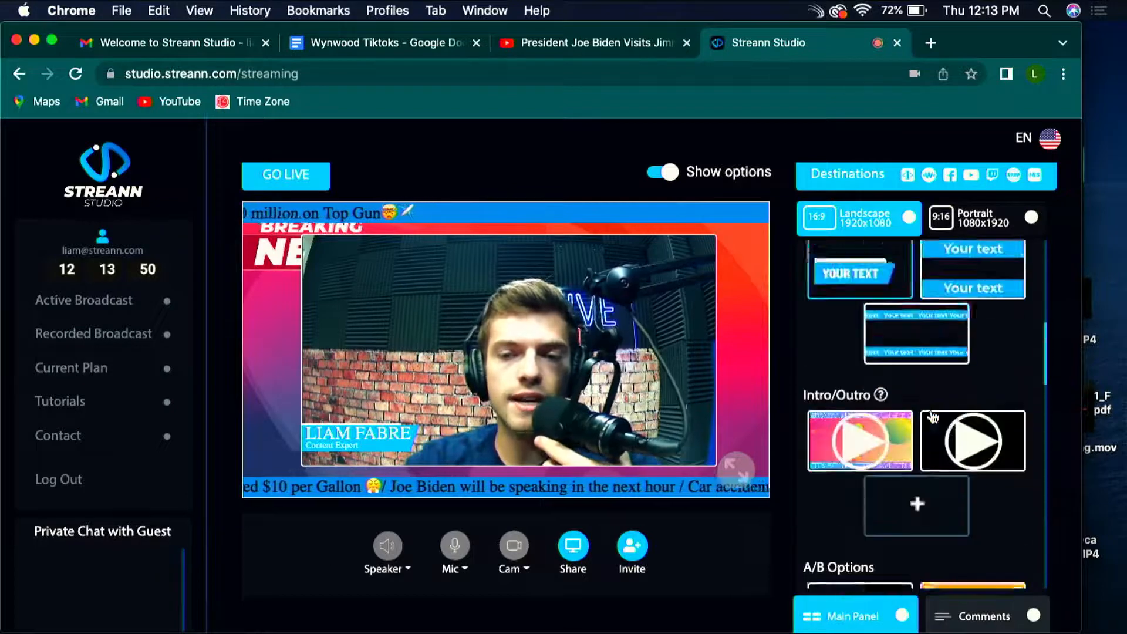
pyautogui.scroll(5, 934, 418)
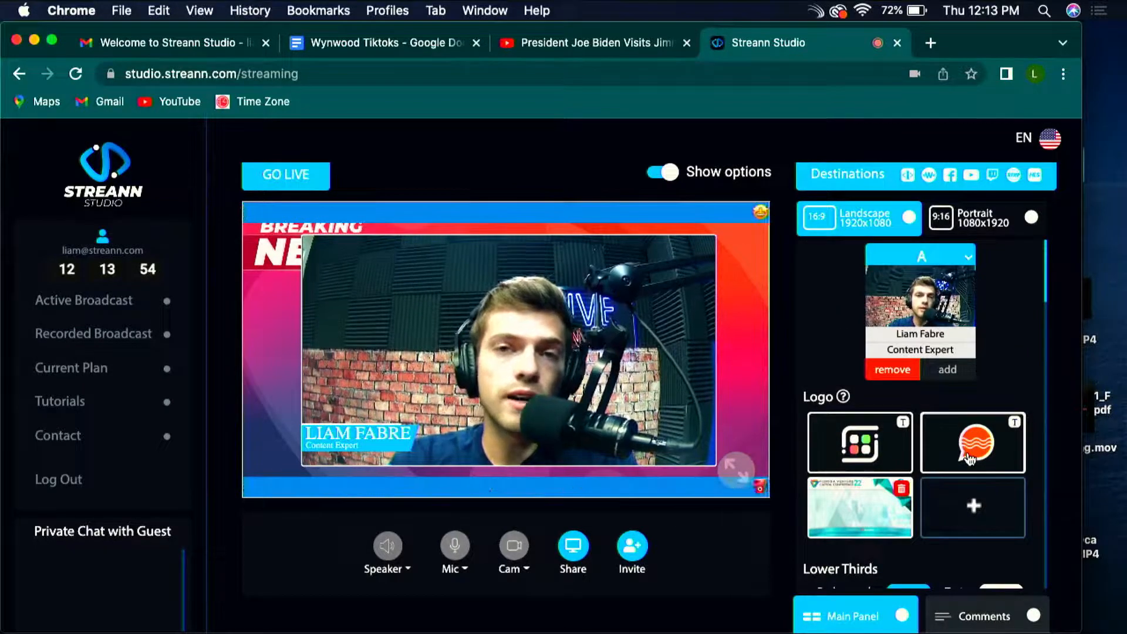
# Step: Try the rounded-tag and plain "Your text / Description" lower third styles, and go back to the slanted banner style
pyautogui.scroll(-6, 970, 458)
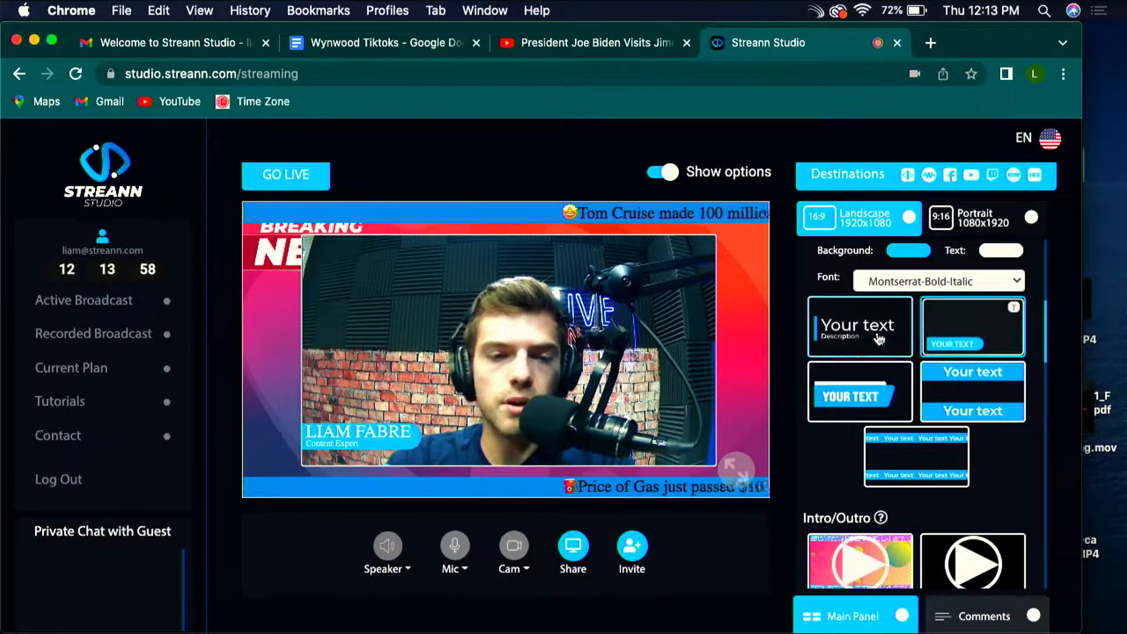
pyautogui.click(858, 344)
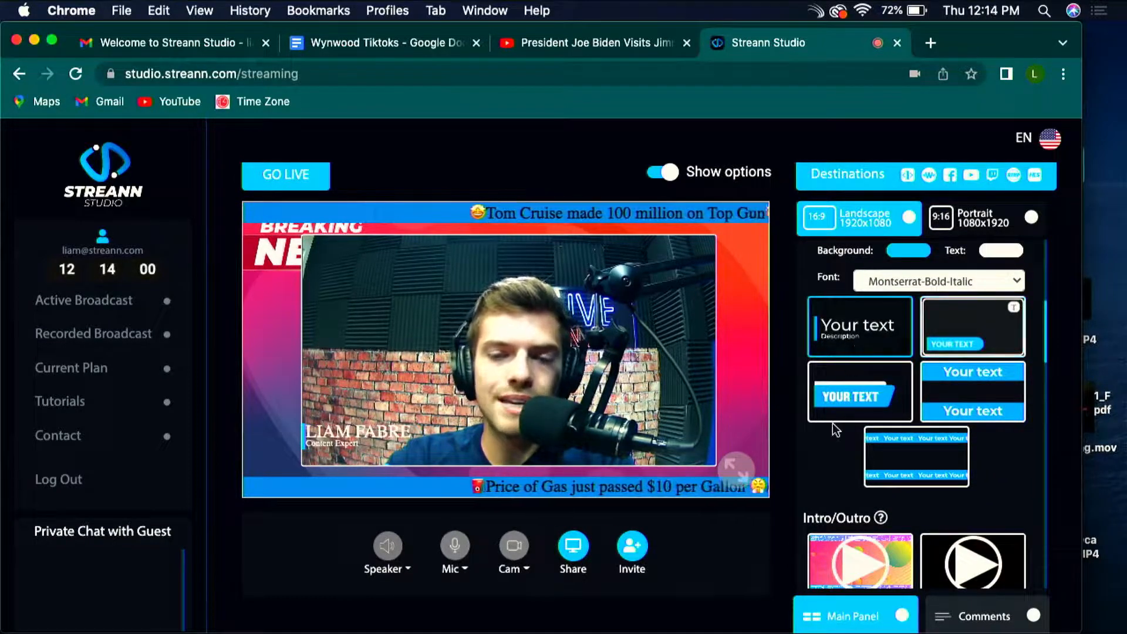
pyautogui.click(869, 403)
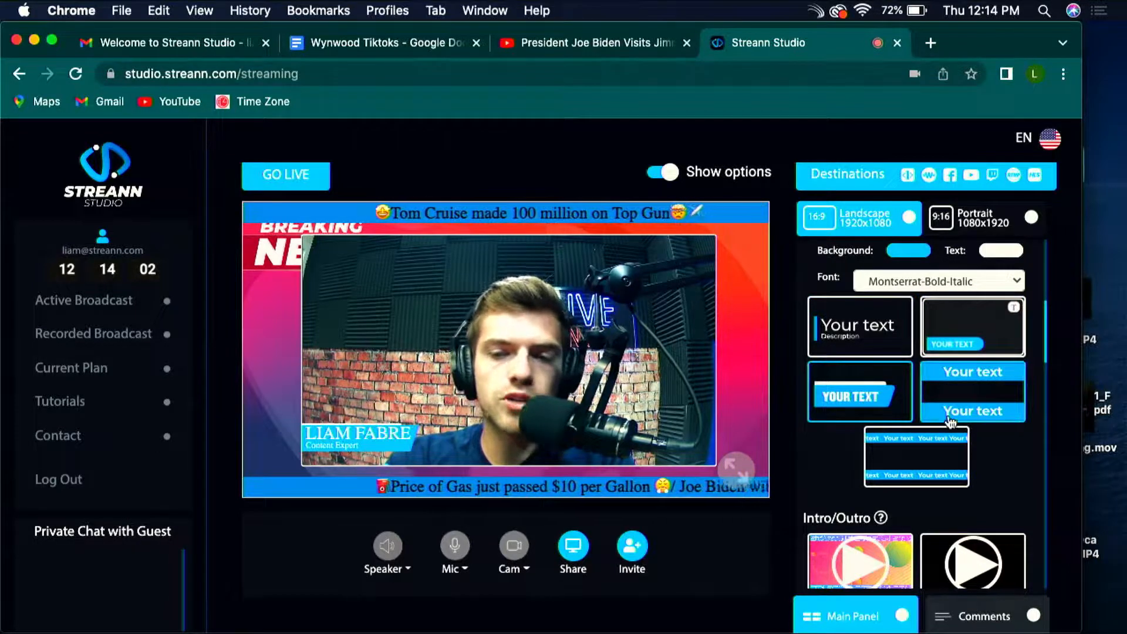
# Step: Play the colourful and the dark Intro/Outro clips in the broadcast
pyautogui.scroll(-1, 1008, 358)
pyautogui.scroll(-3, 1009, 358)
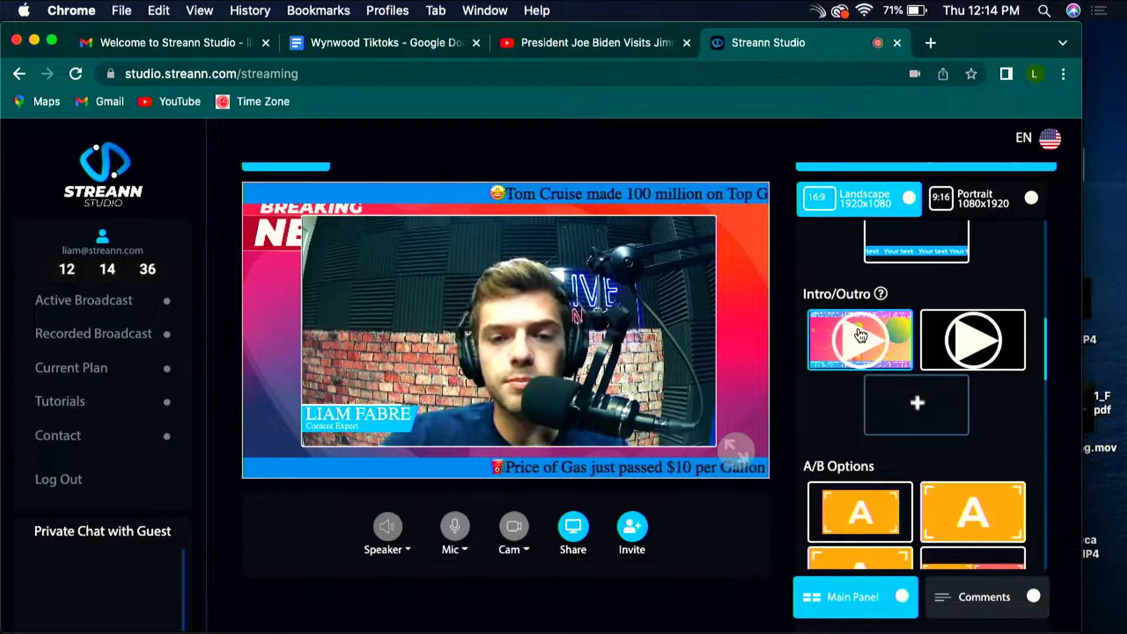
pyautogui.click(861, 334)
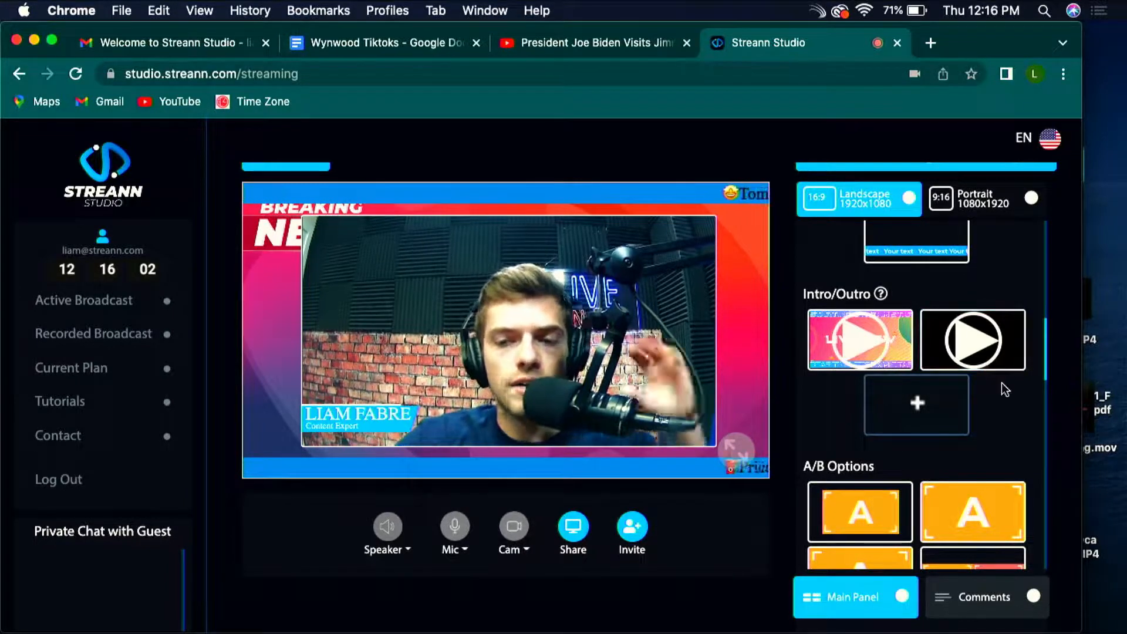
pyautogui.click(985, 355)
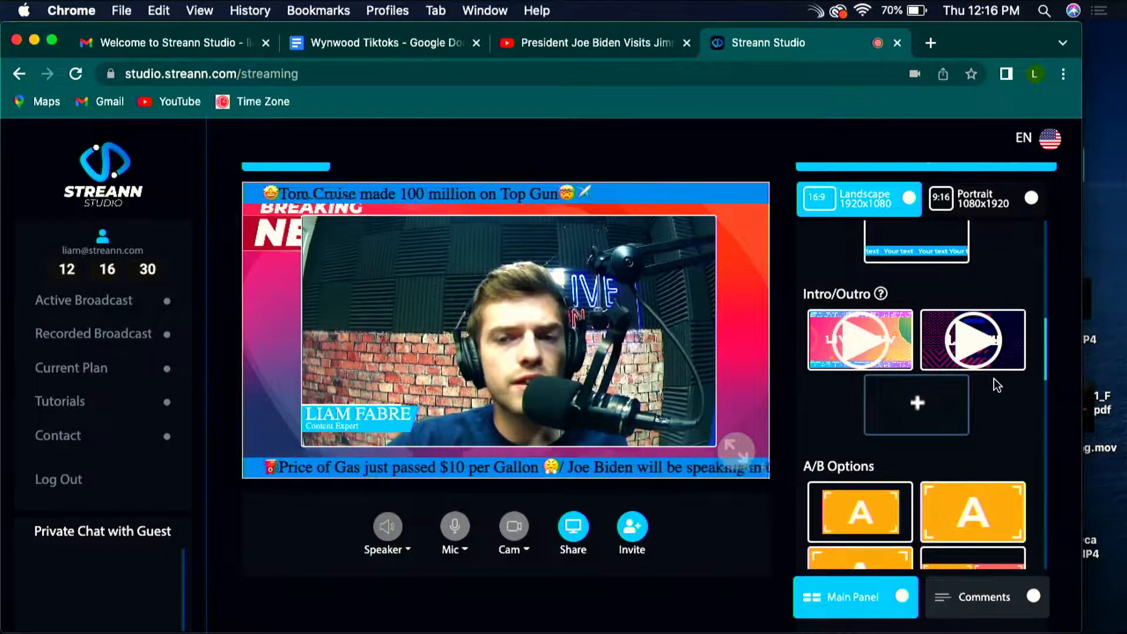
# Step: Look over the logo, lower third, A/B layout and background options for the broadcast
pyautogui.scroll(10, 996, 386)
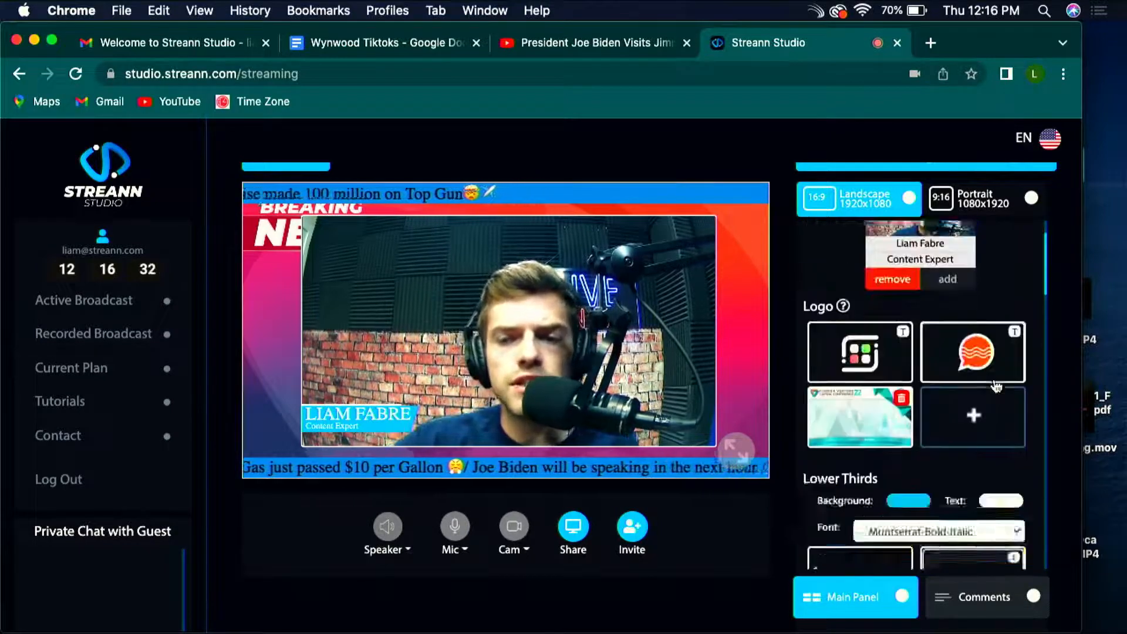
pyautogui.scroll(-8, 969, 385)
pyautogui.scroll(1, 898, 381)
pyautogui.scroll(-10, 916, 340)
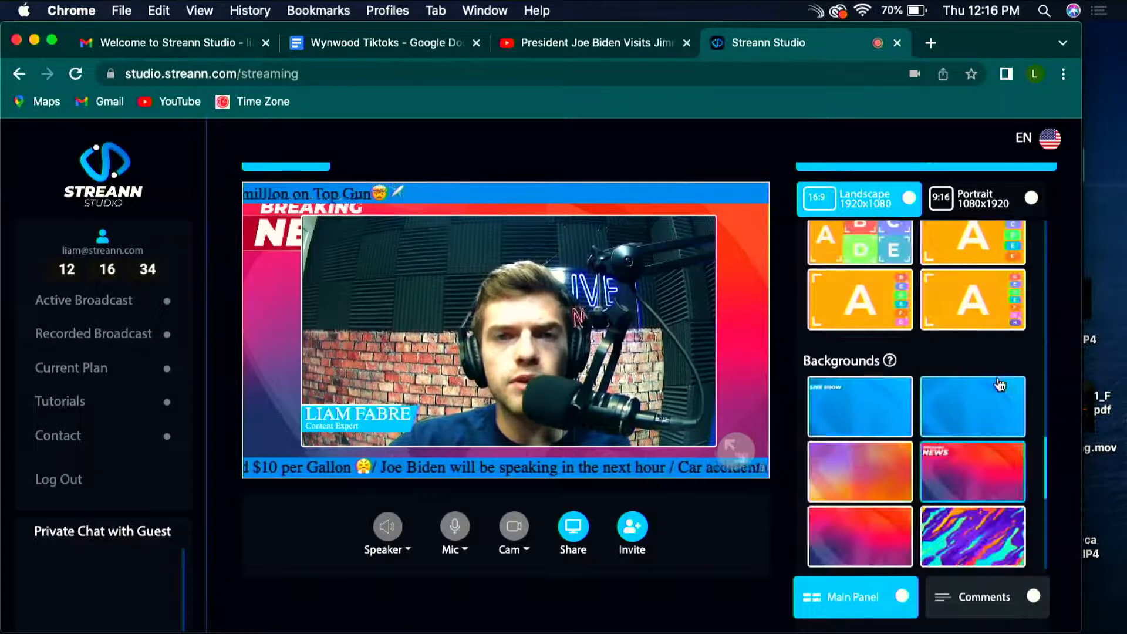
pyautogui.scroll(2, 999, 384)
pyautogui.scroll(10, 1000, 385)
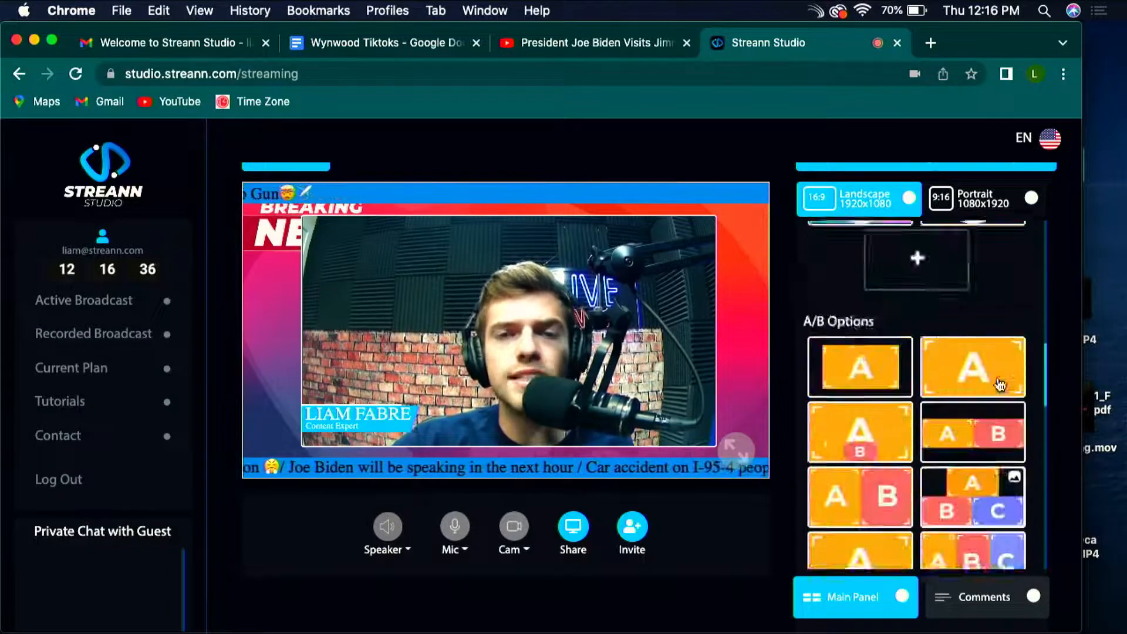
pyautogui.scroll(-8, 1000, 383)
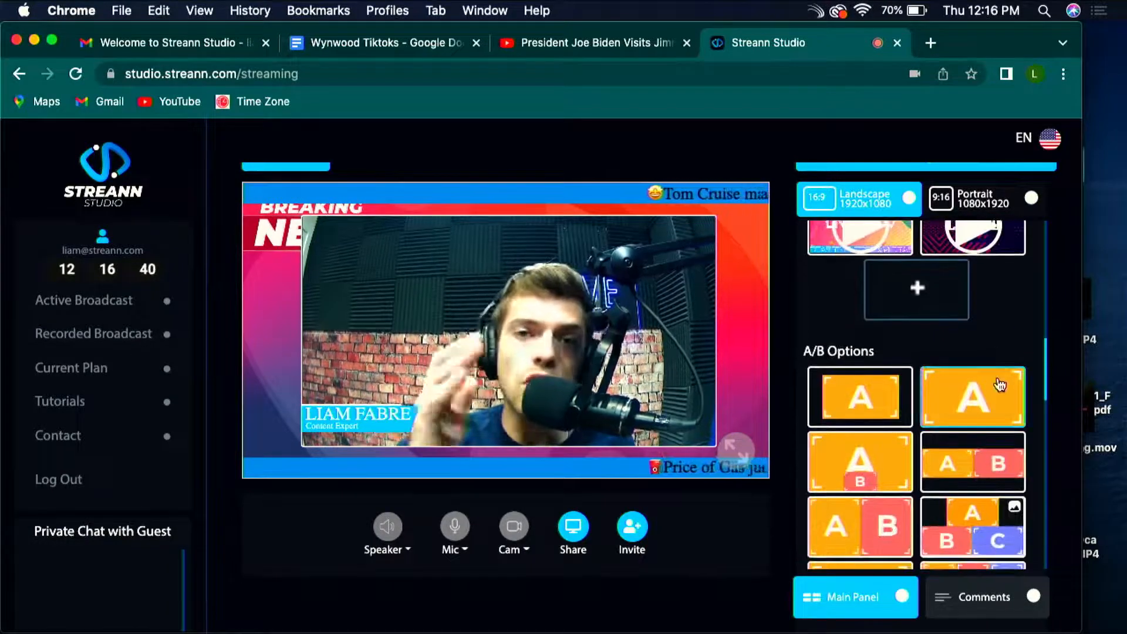
# Step: Switch the broadcast to the eight-source layout with a large A and a column of B to H
pyautogui.scroll(-8, 994, 362)
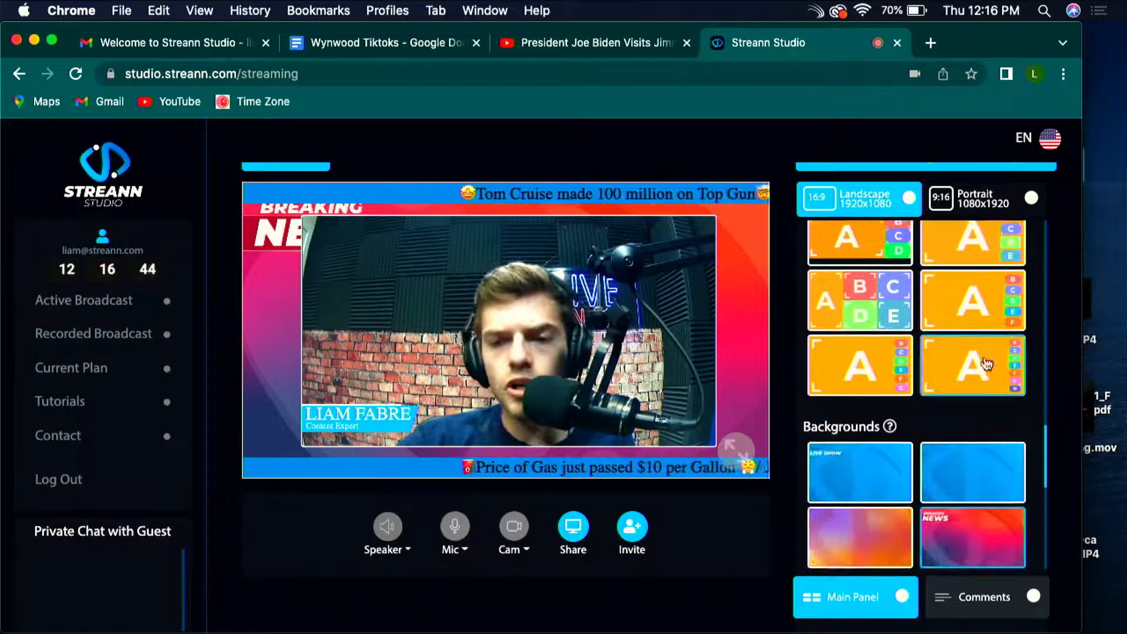
pyautogui.scroll(1, 981, 365)
pyautogui.click(999, 394)
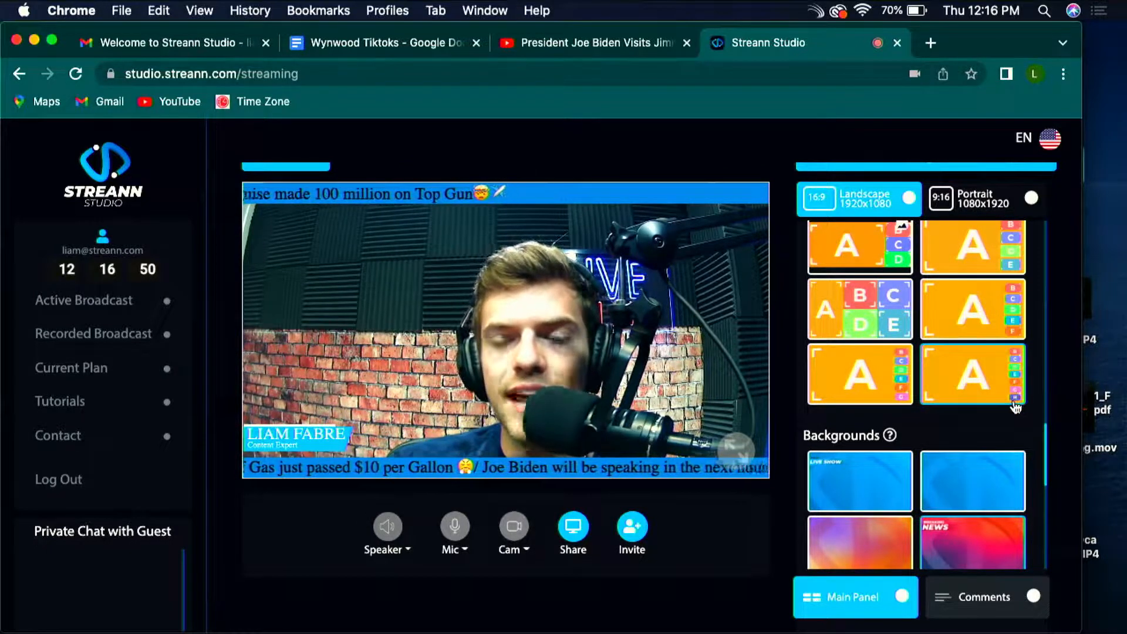
# Step: Switch the broadcast to the five-source layout with a large A beside a column of B, C, D and E
pyautogui.scroll(1, 1016, 406)
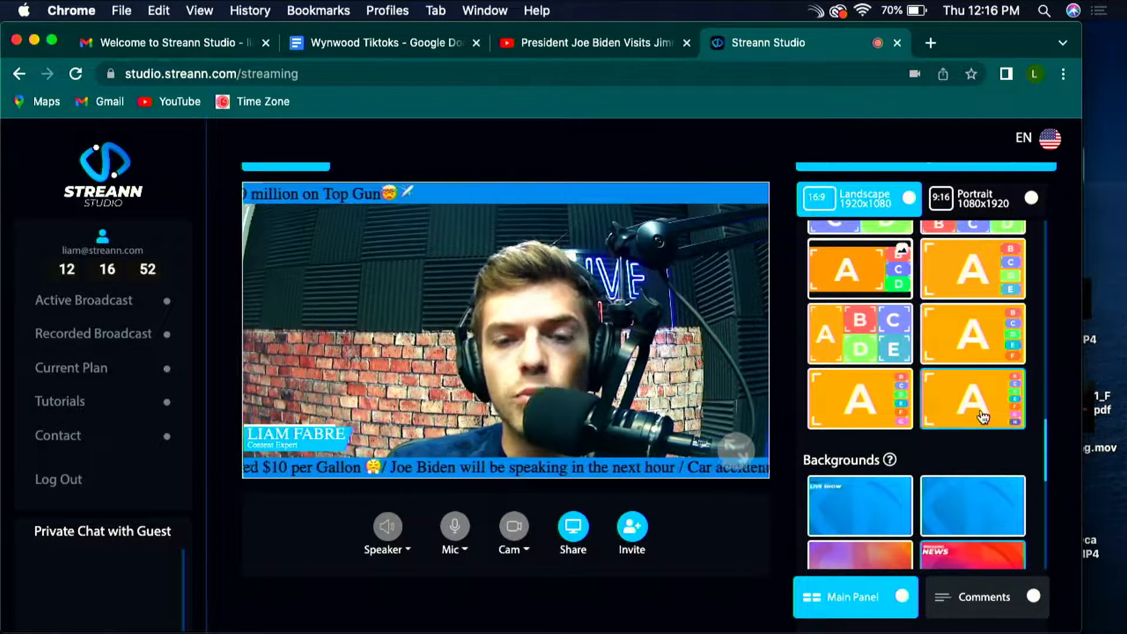
pyautogui.scroll(1, 976, 404)
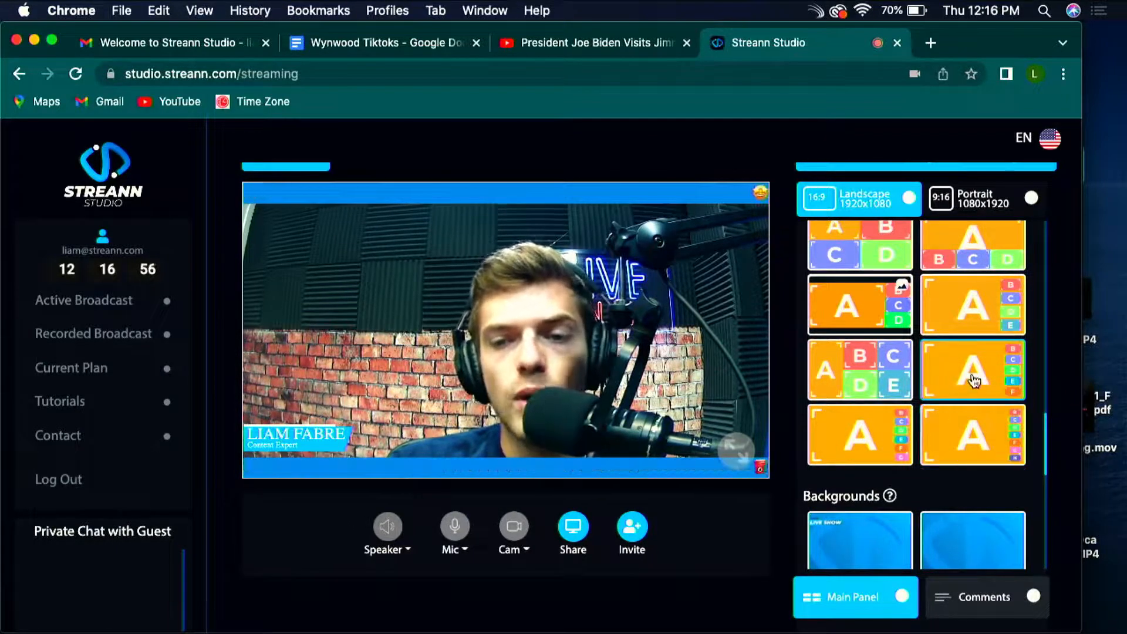
pyautogui.click(962, 305)
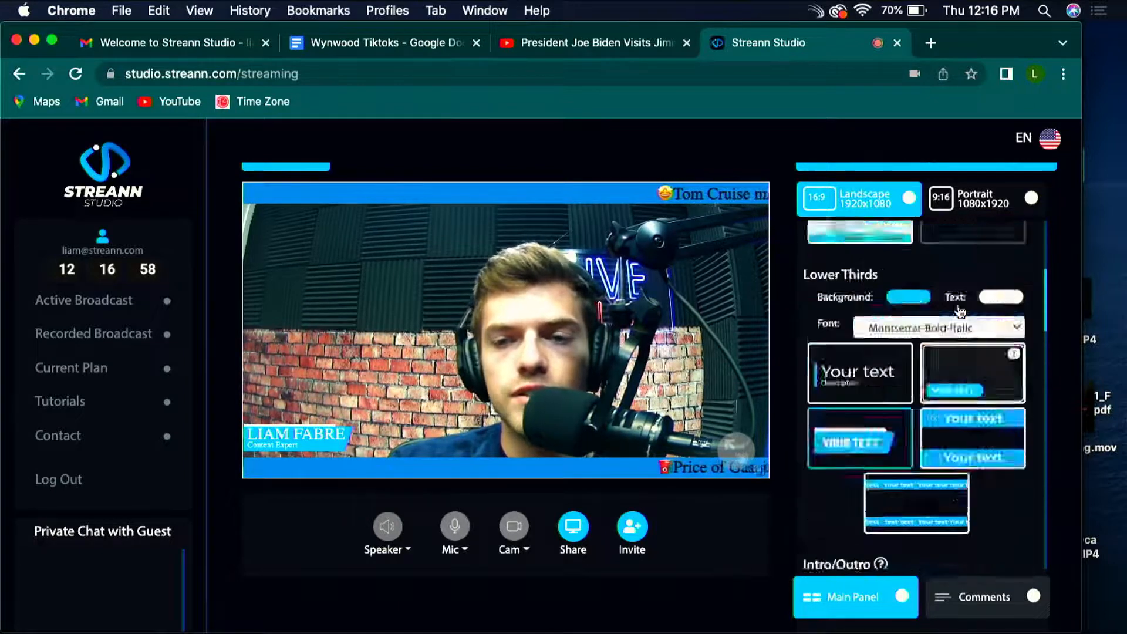
# Step: Move the presenter's camera to position B and return it to position A
pyautogui.click(938, 240)
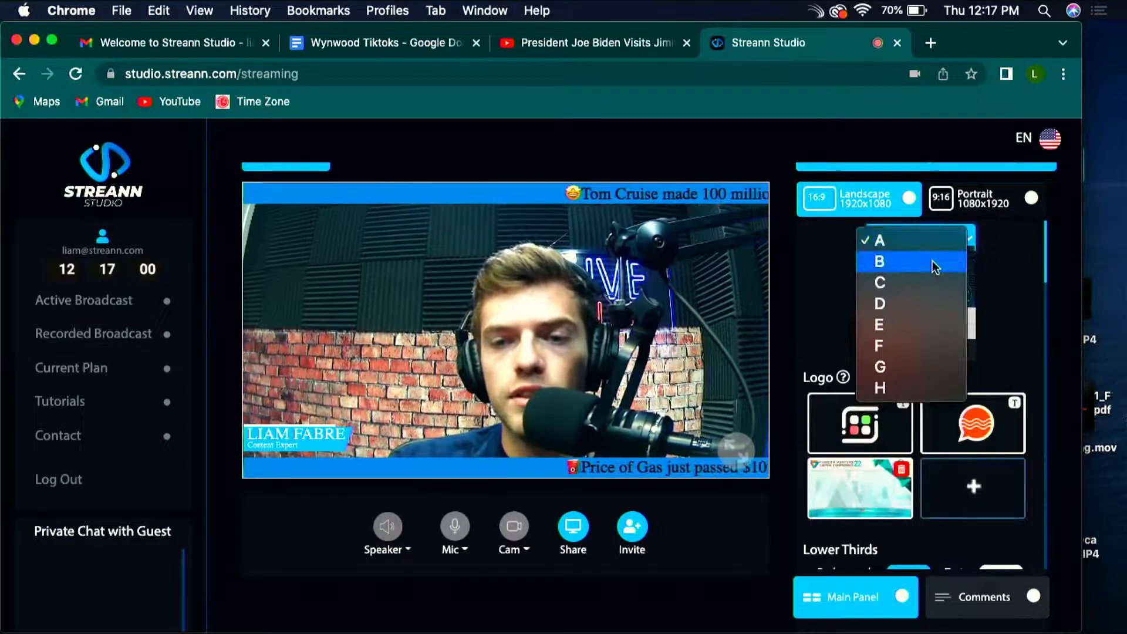
pyautogui.click(934, 263)
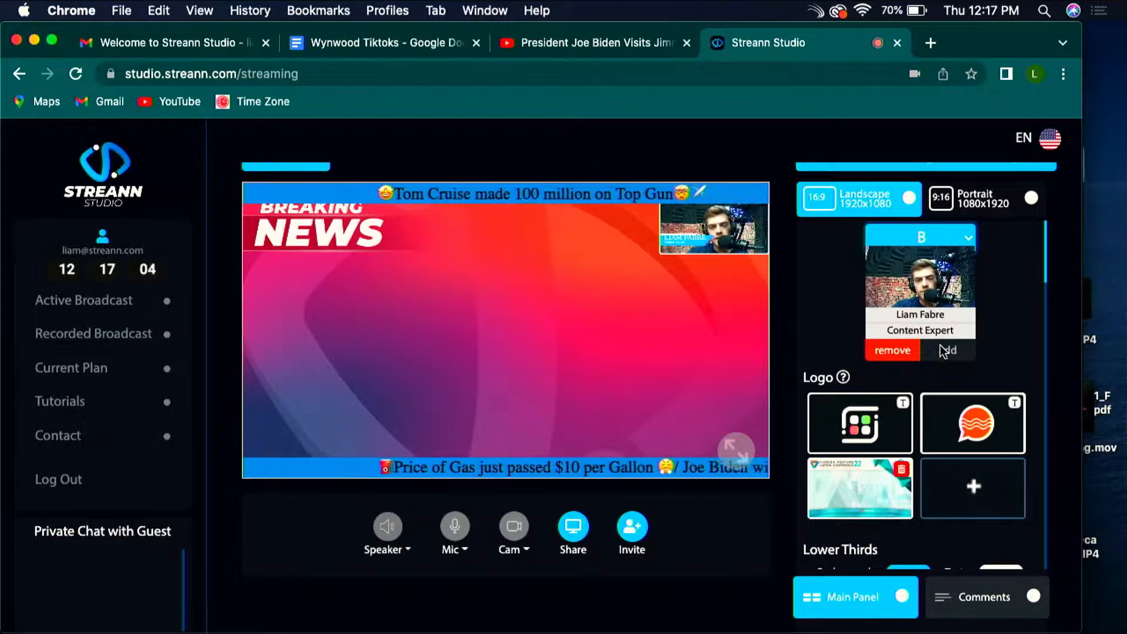
pyautogui.click(922, 238)
pyautogui.click(915, 227)
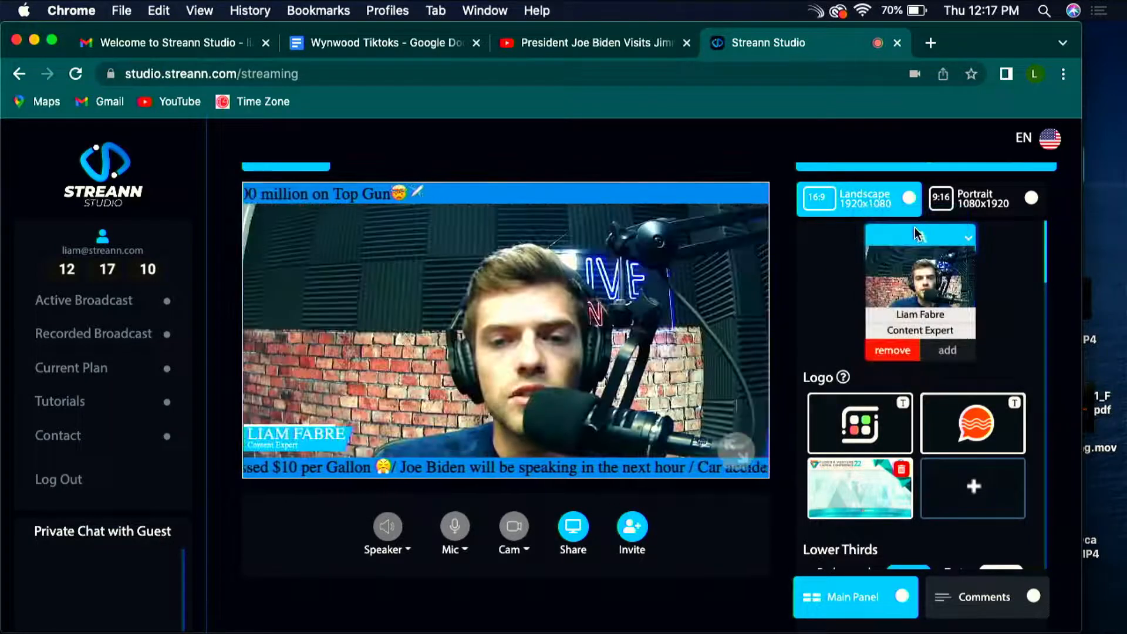
pyautogui.scroll(-20, 991, 358)
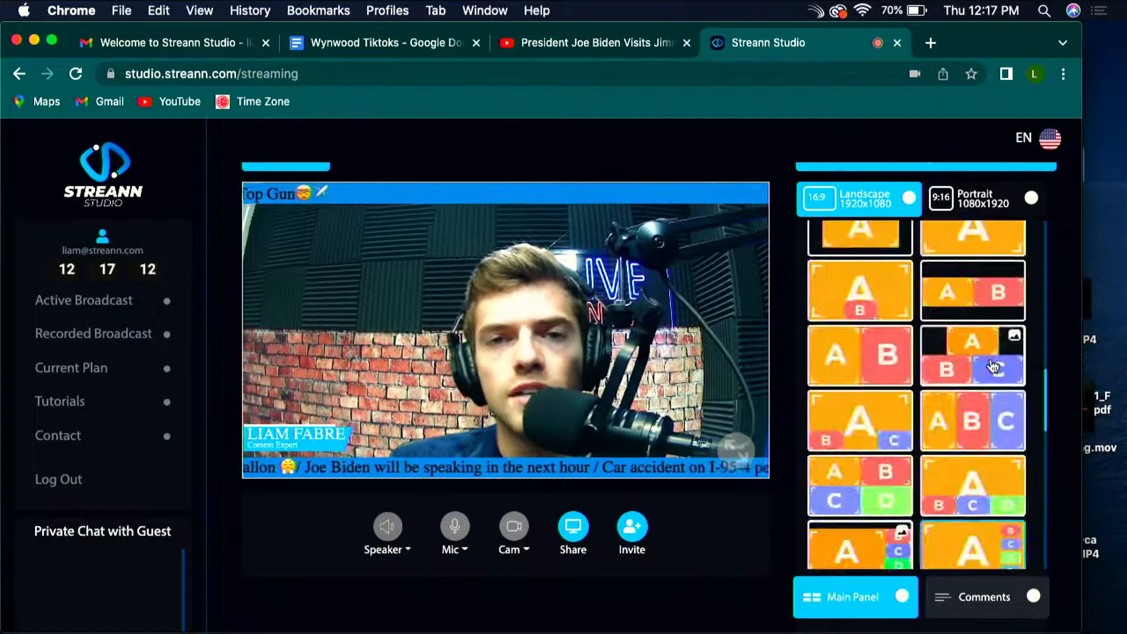
pyautogui.scroll(12, 992, 366)
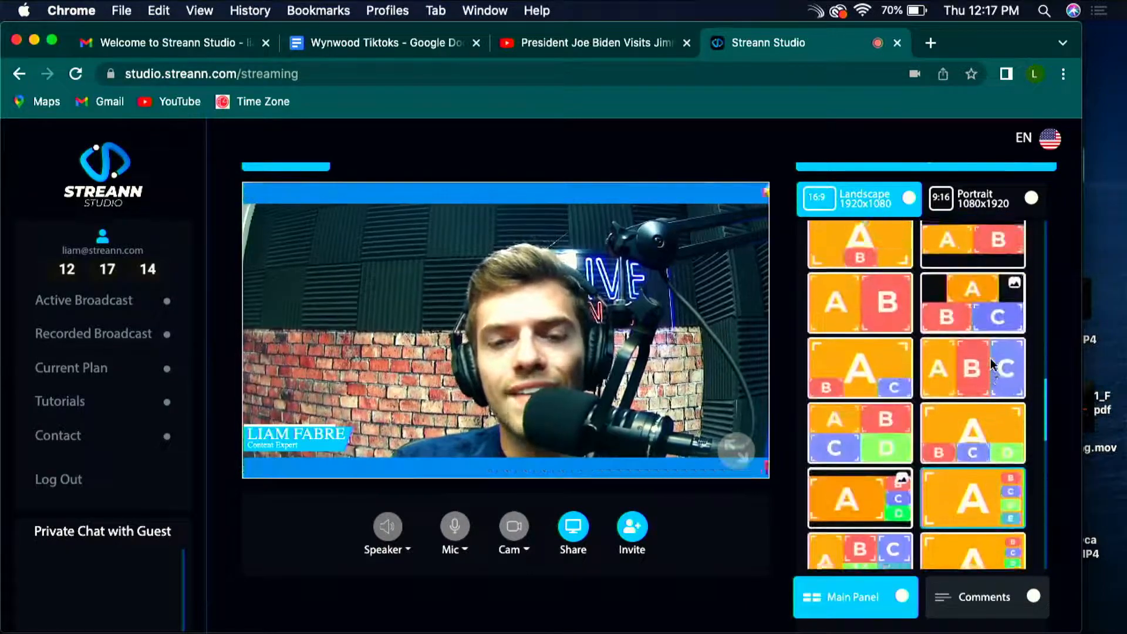
pyautogui.scroll(1, 992, 365)
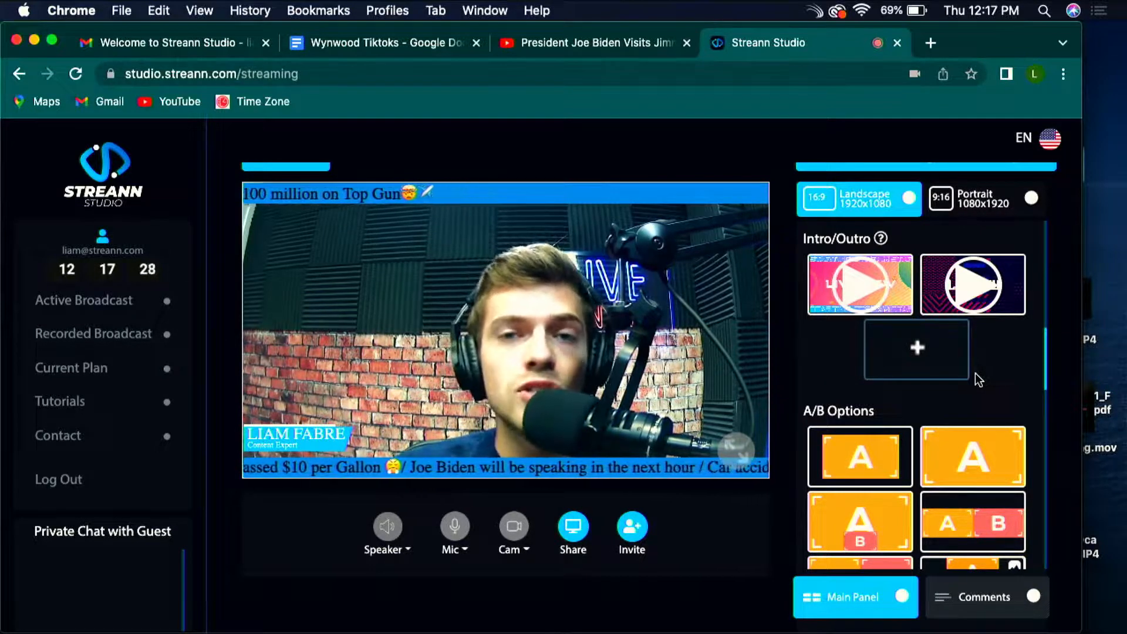
pyautogui.scroll(-5, 987, 388)
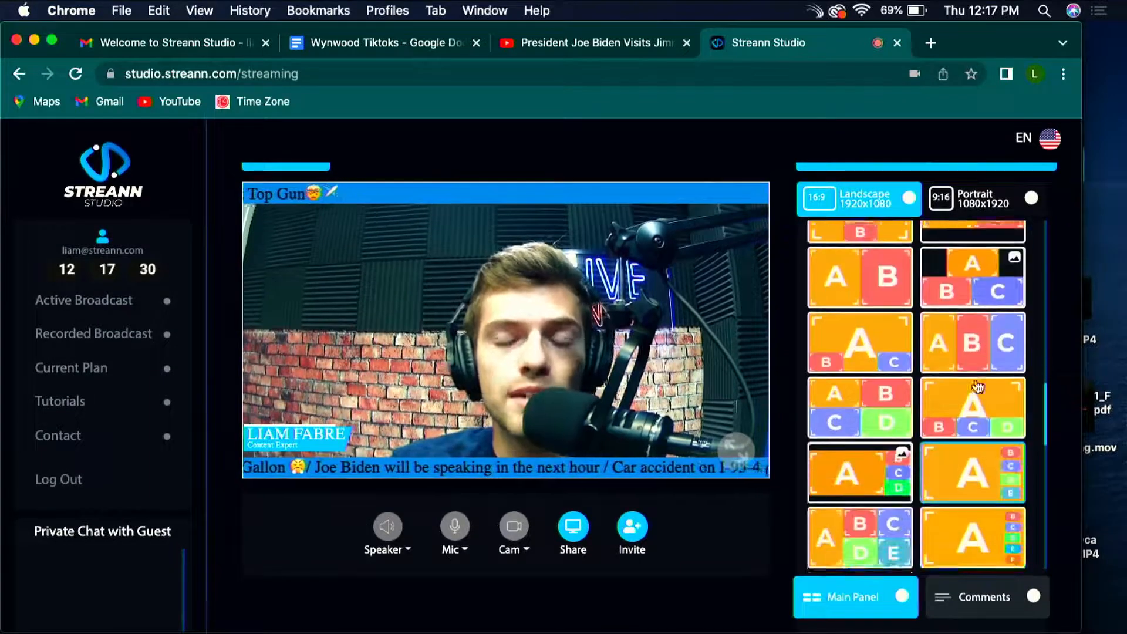
# Step: Switch the broadcast to the five-source layout with a tall A beside a two-by-two grid of B, C, D and E
pyautogui.scroll(-1, 977, 386)
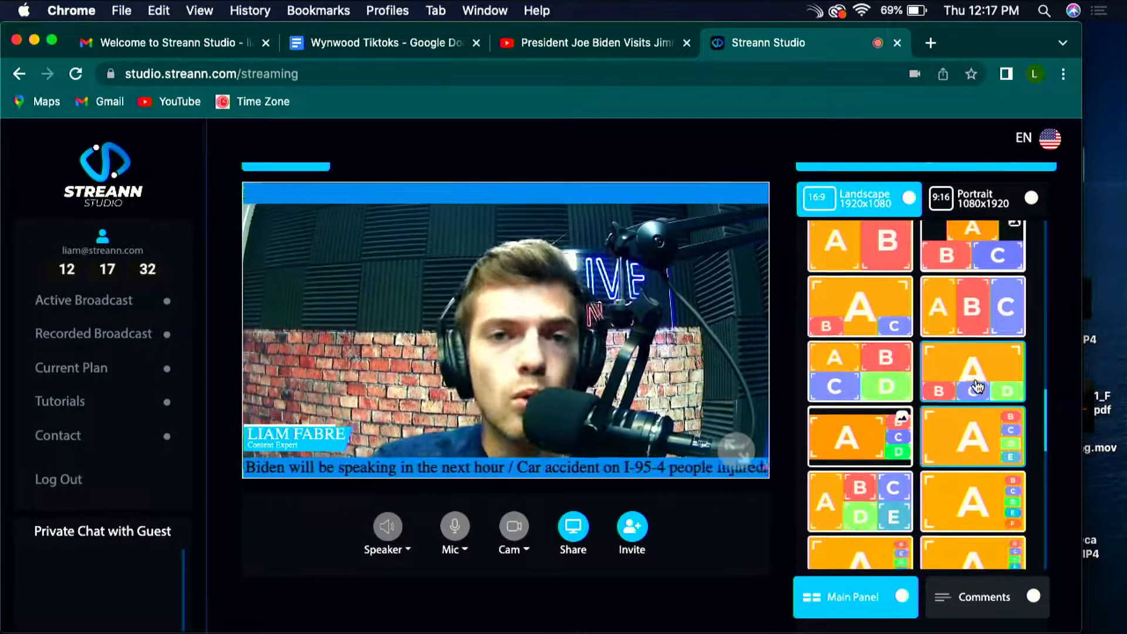
pyautogui.scroll(-1, 977, 386)
pyautogui.scroll(-1, 978, 386)
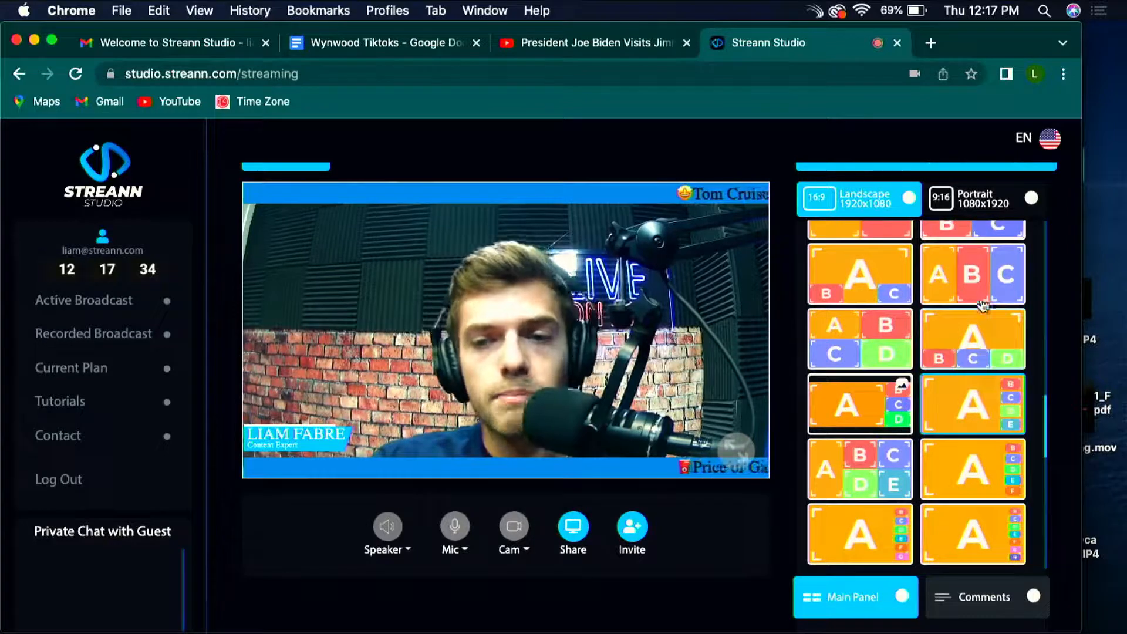
pyautogui.scroll(-5, 984, 307)
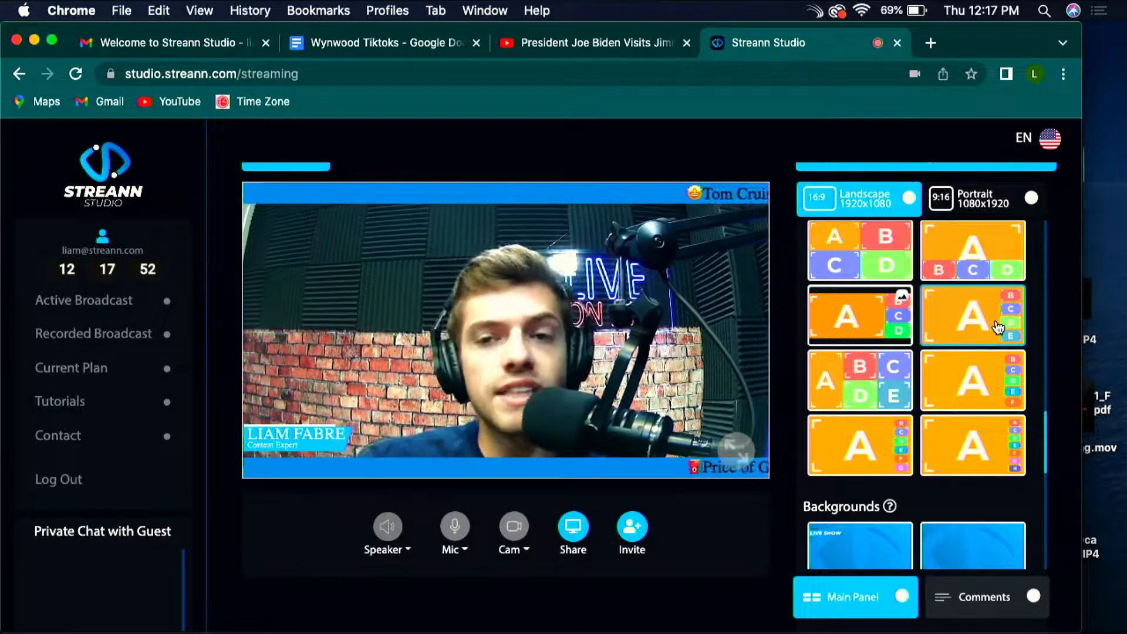
pyautogui.scroll(3, 998, 327)
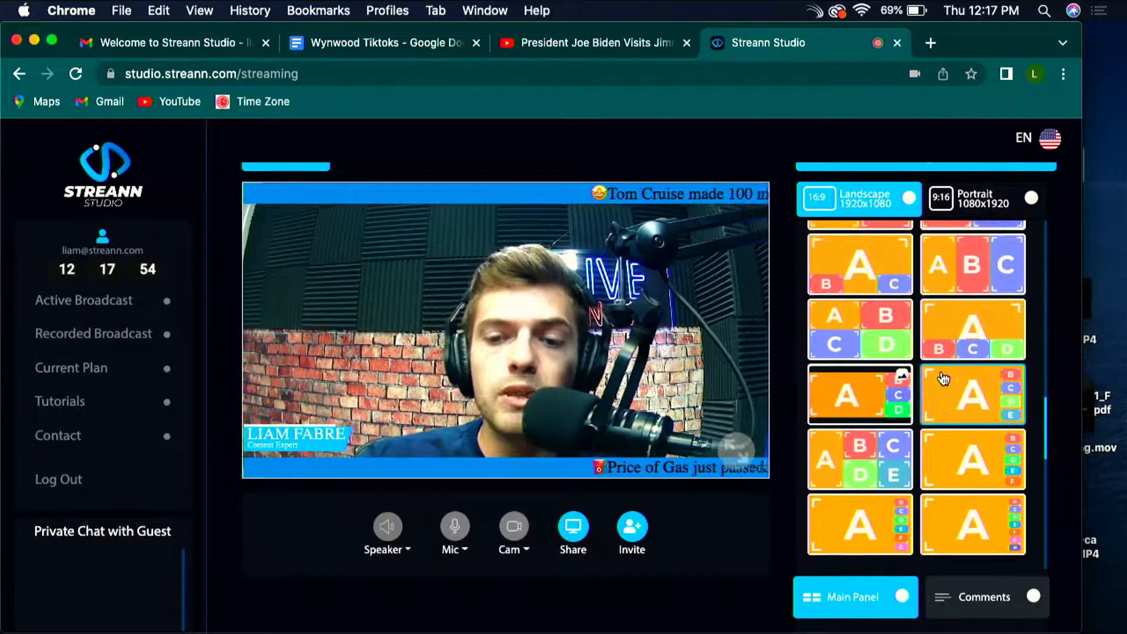
pyautogui.click(908, 424)
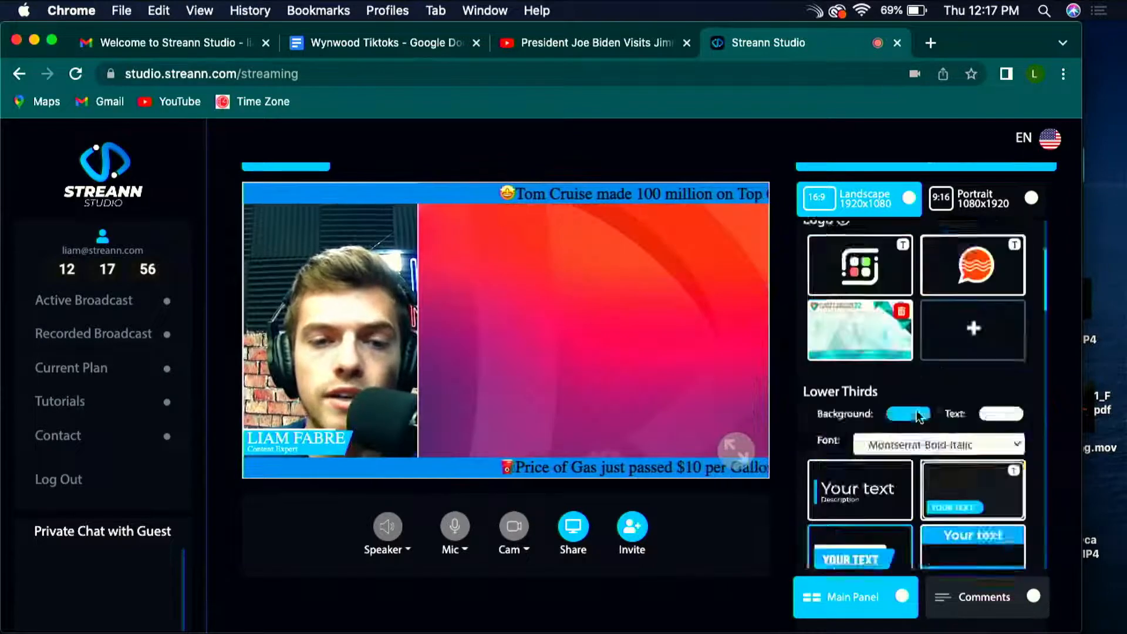
# Step: Move the presenter's camera to position C and return it to position A
pyautogui.click(933, 237)
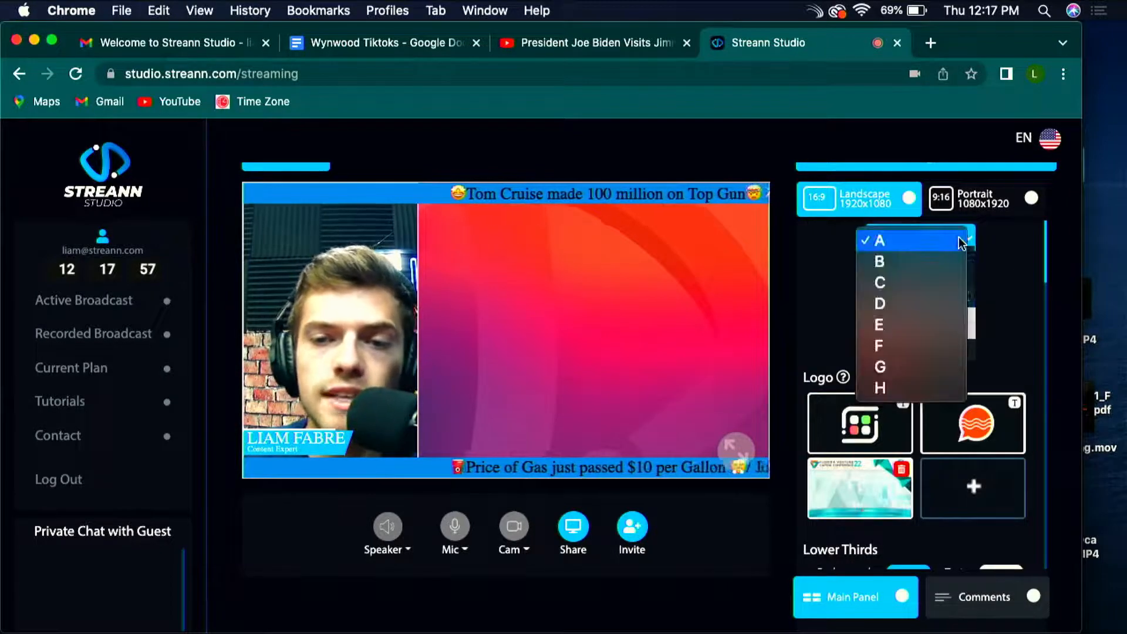
pyautogui.click(937, 283)
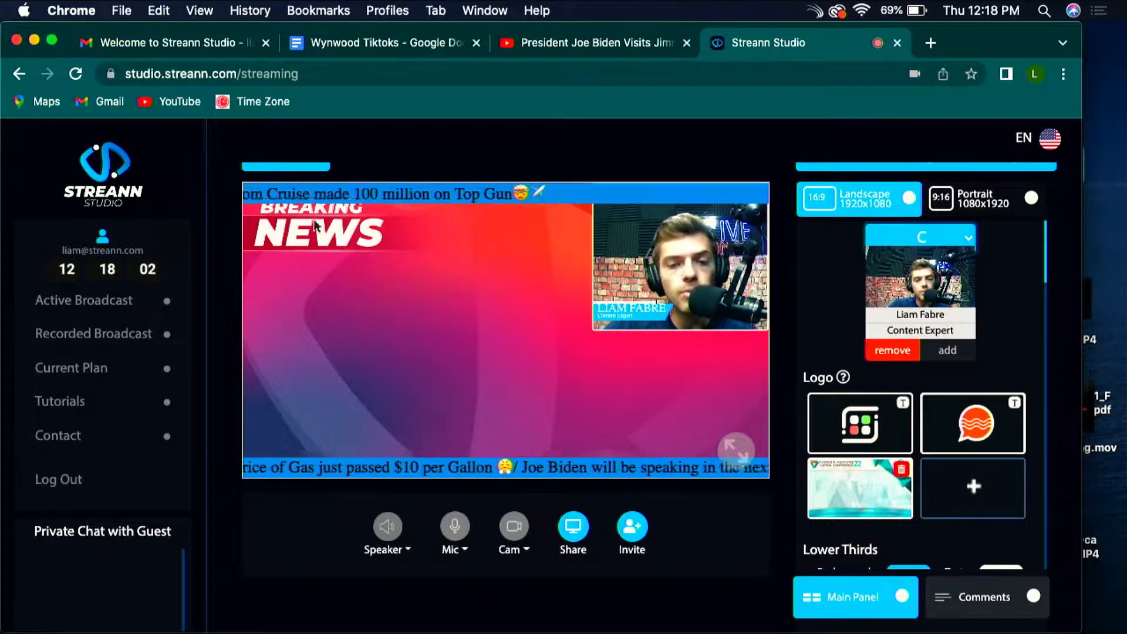
pyautogui.scroll(1, 915, 247)
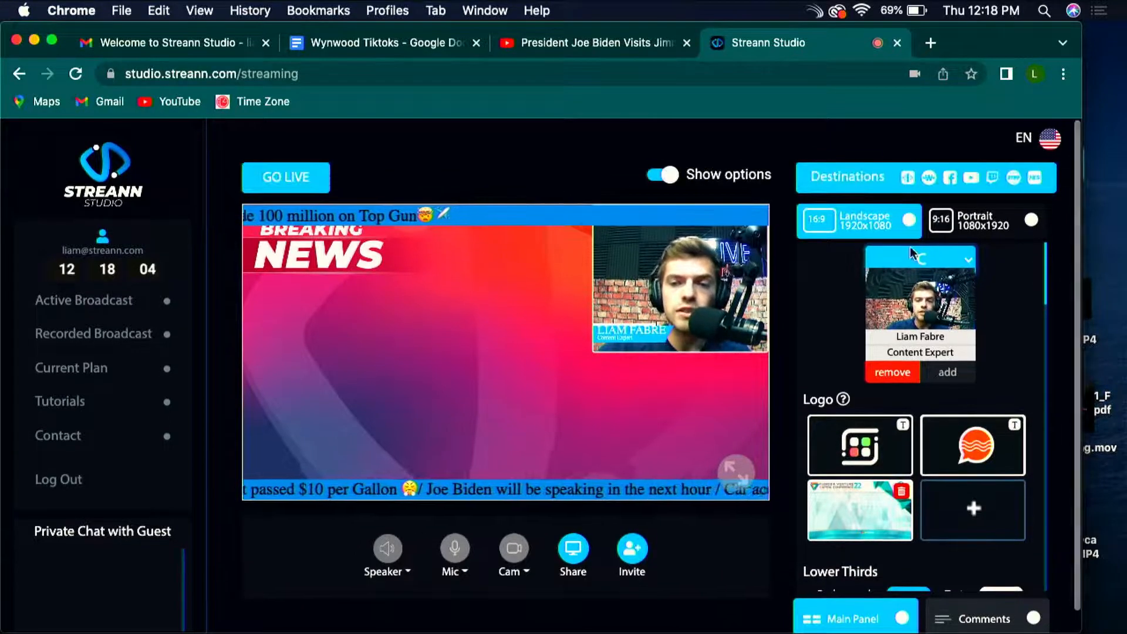
pyautogui.click(926, 261)
pyautogui.click(927, 221)
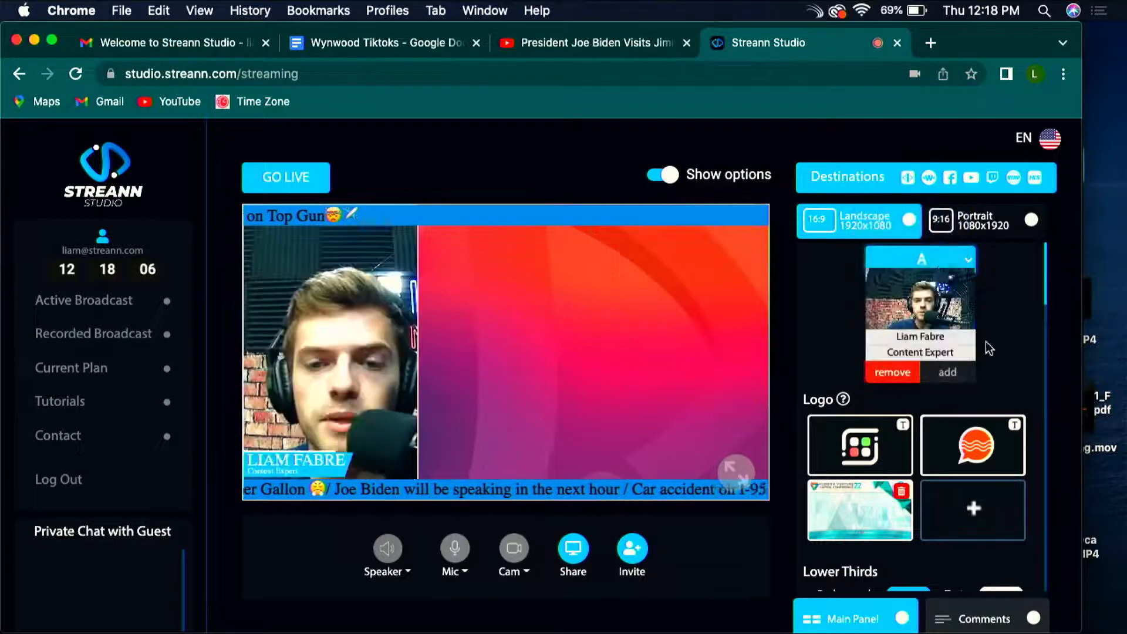
# Step: Switch the broadcast to the single-source layout with A inset over the background
pyautogui.scroll(-5, 980, 337)
pyautogui.scroll(-10, 974, 334)
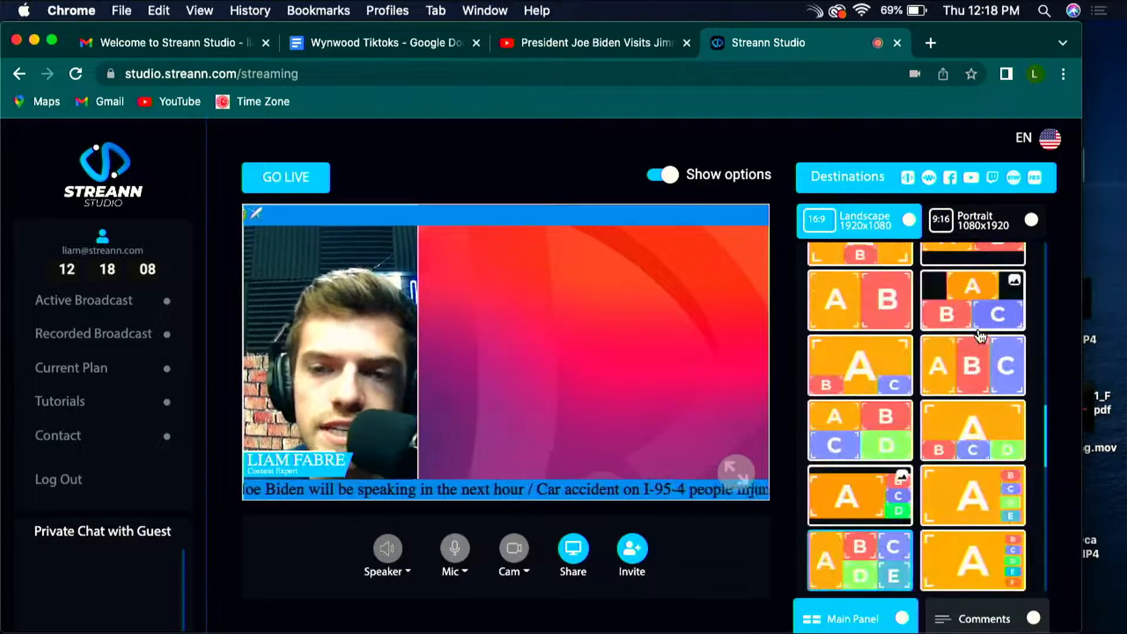
pyautogui.click(859, 317)
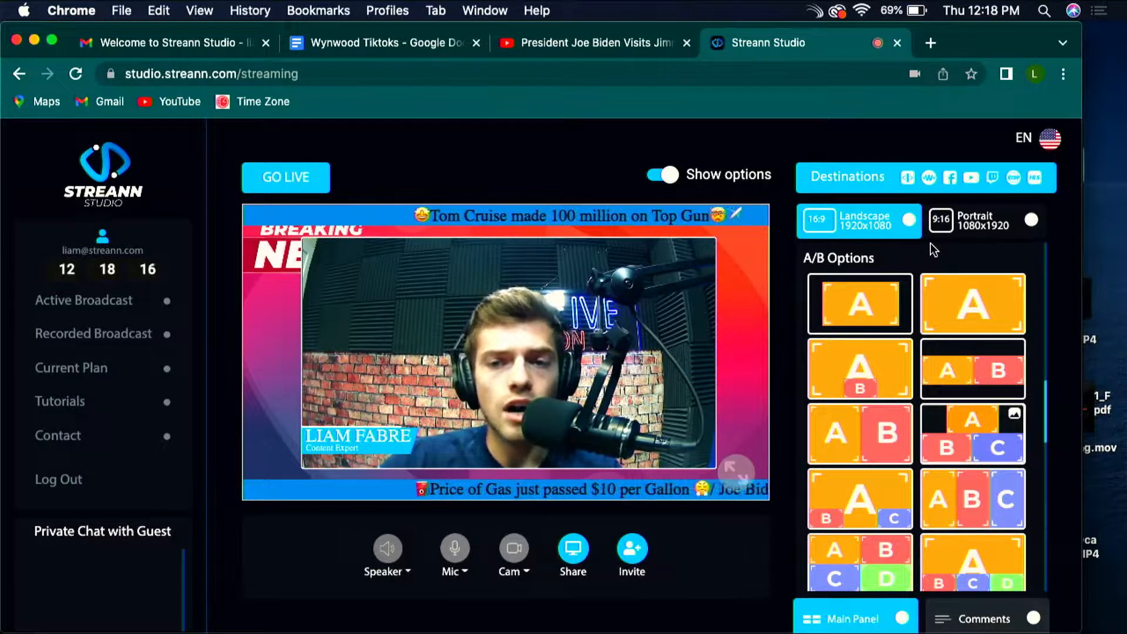
# Step: Change the broadcast format to Portrait 1080x1920 and preview it in full screen
pyautogui.scroll(12, 938, 297)
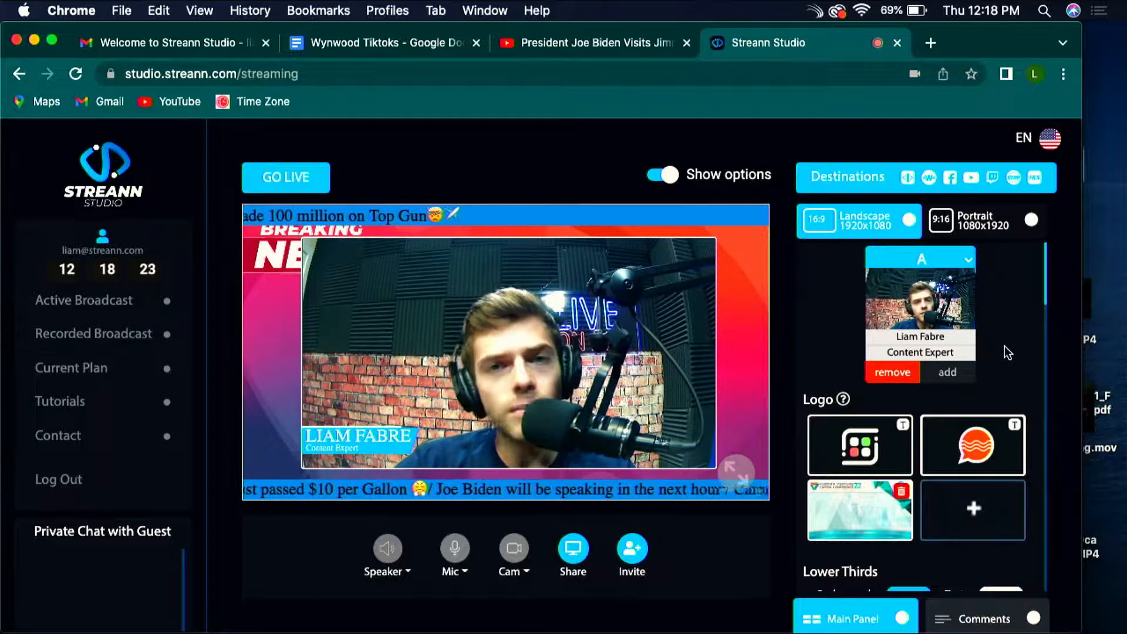
pyautogui.click(984, 228)
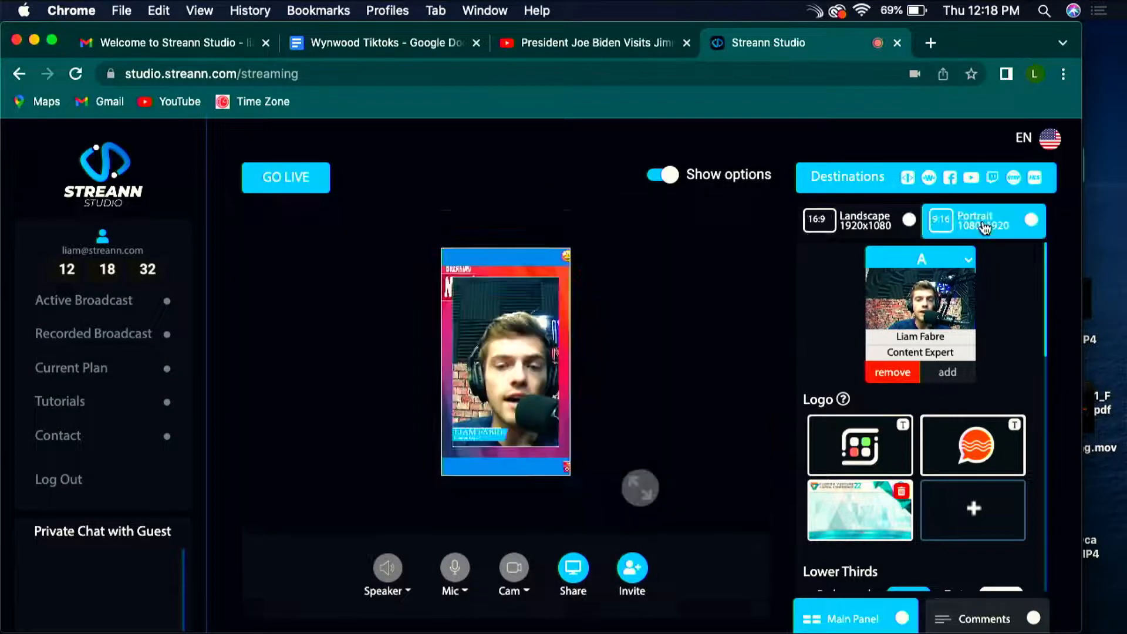
pyautogui.click(641, 487)
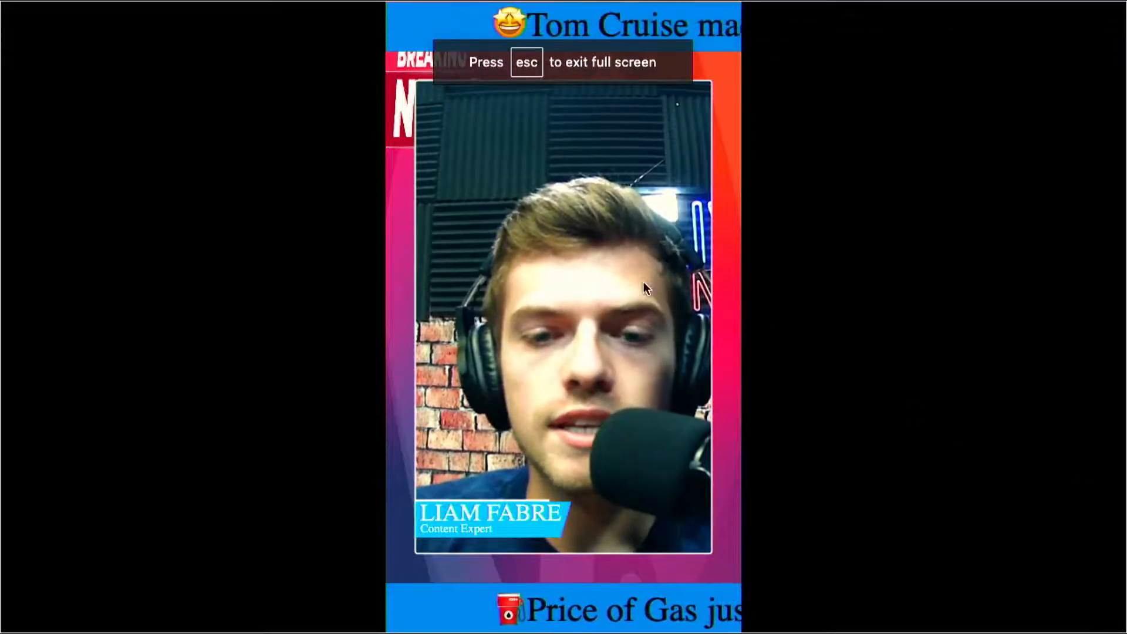
pyautogui.press('Escape')
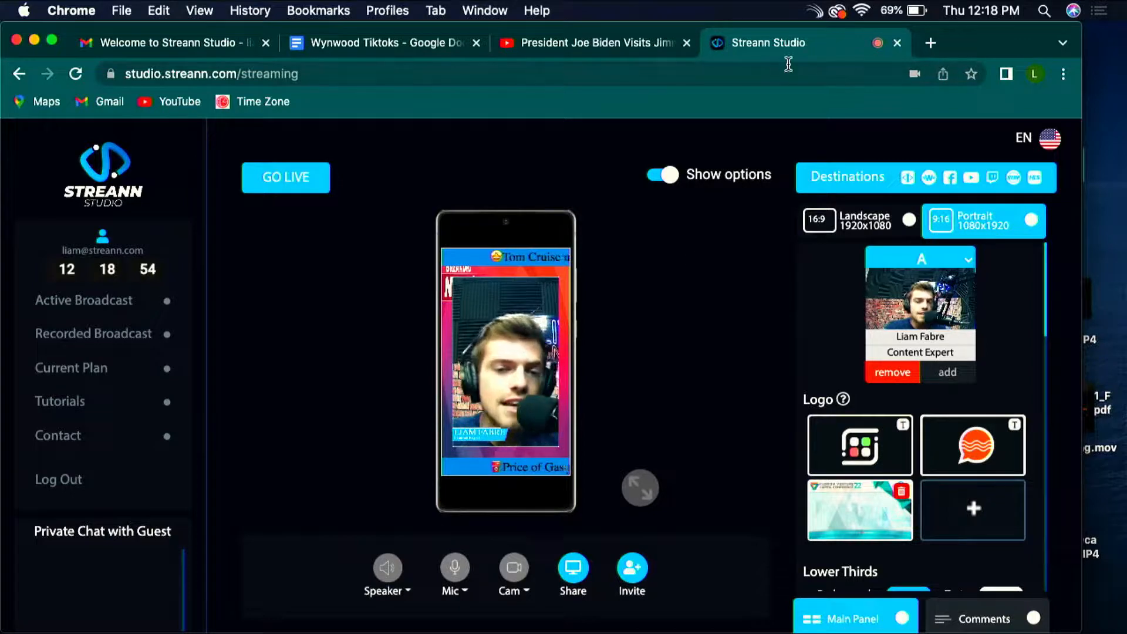
# Step: Look over the go-live form's title, description, director name and destination options, and close it without starting
pyautogui.click(287, 180)
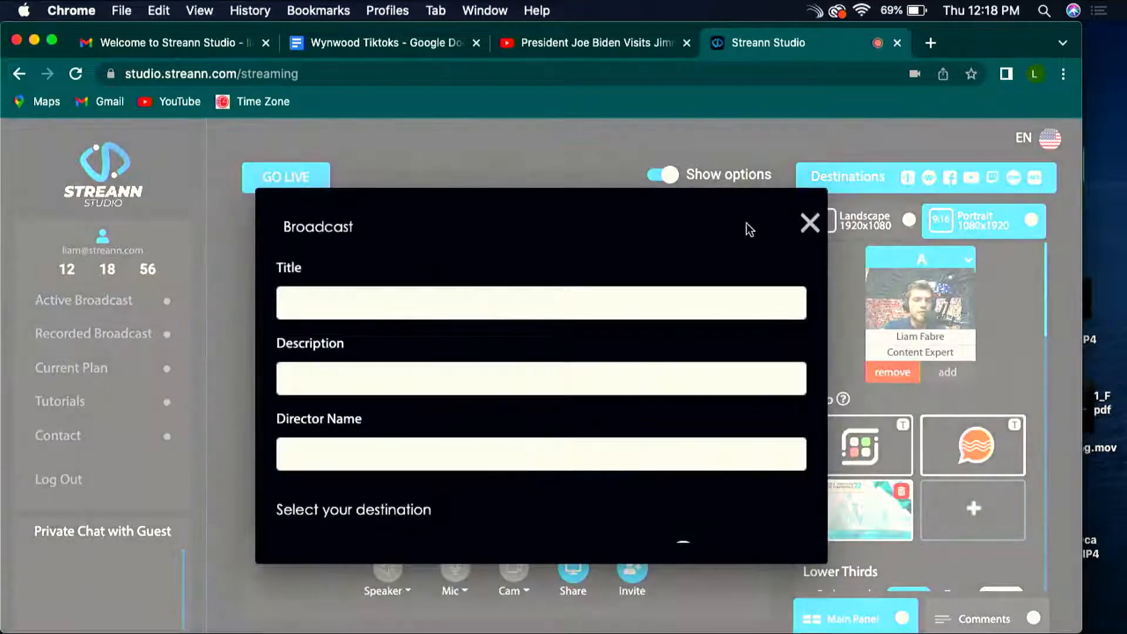
pyautogui.scroll(-3, 662, 431)
pyautogui.scroll(3, 659, 433)
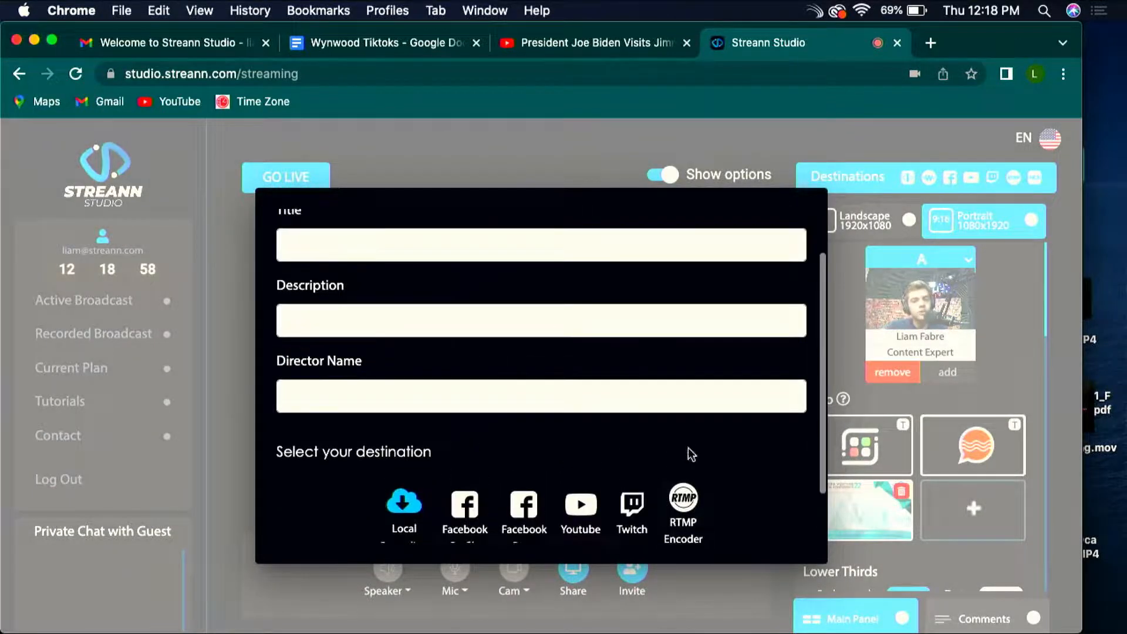
pyautogui.click(811, 223)
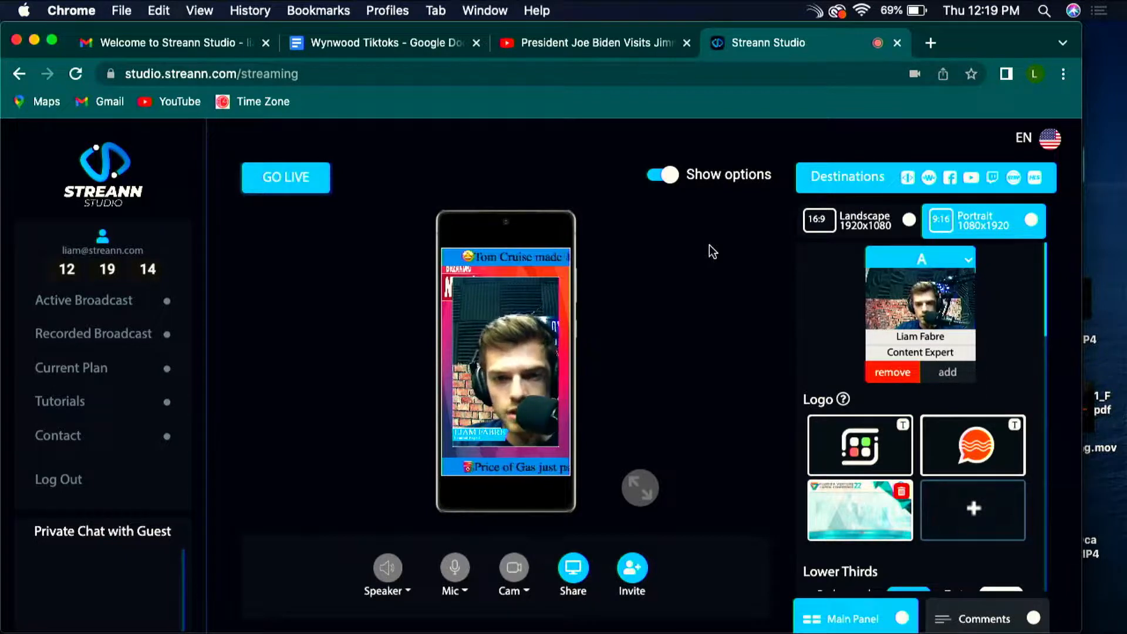
# Step: Replace the upper ticker's text with "What did you think of Top Gun?"
pyautogui.scroll(-10, 939, 329)
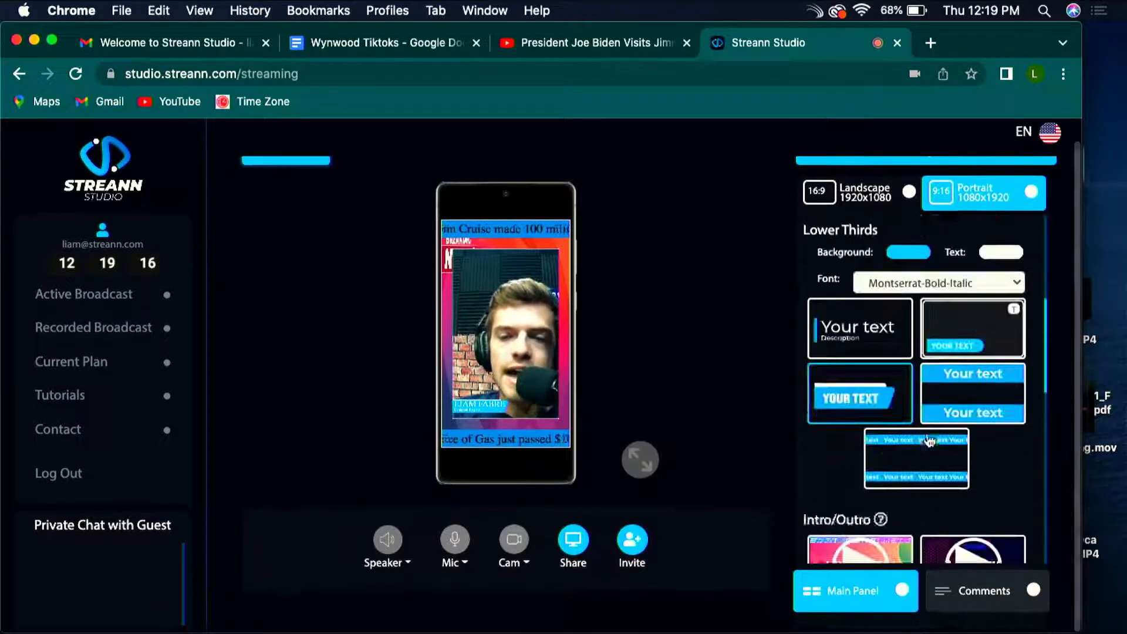
pyautogui.click(959, 320)
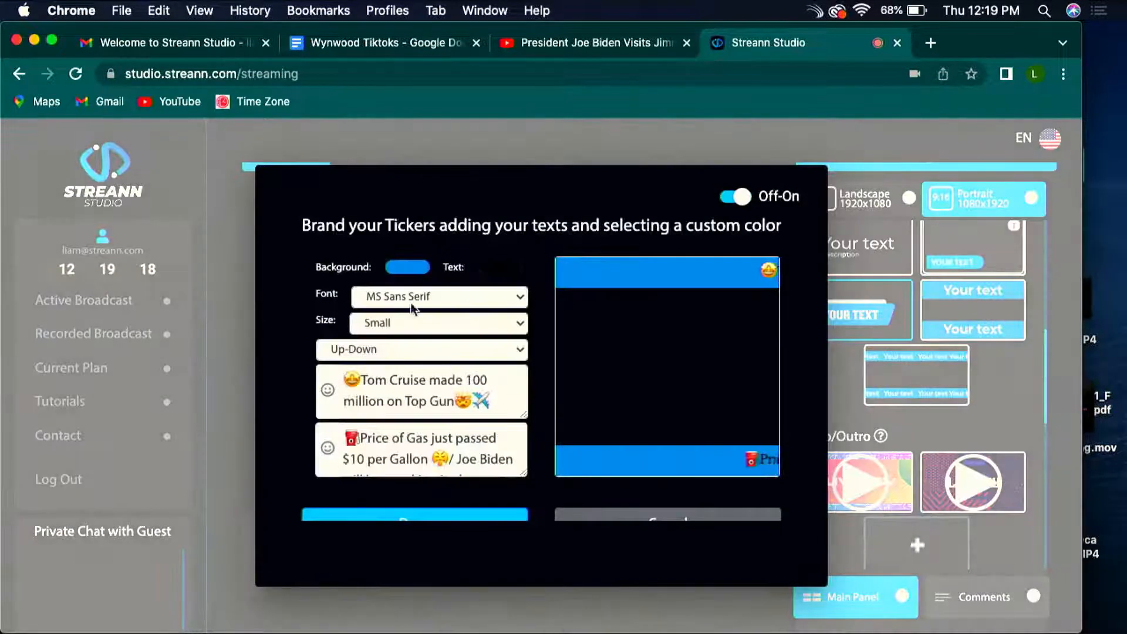
pyautogui.moveTo(493, 395); pyautogui.dragTo(321, 374)
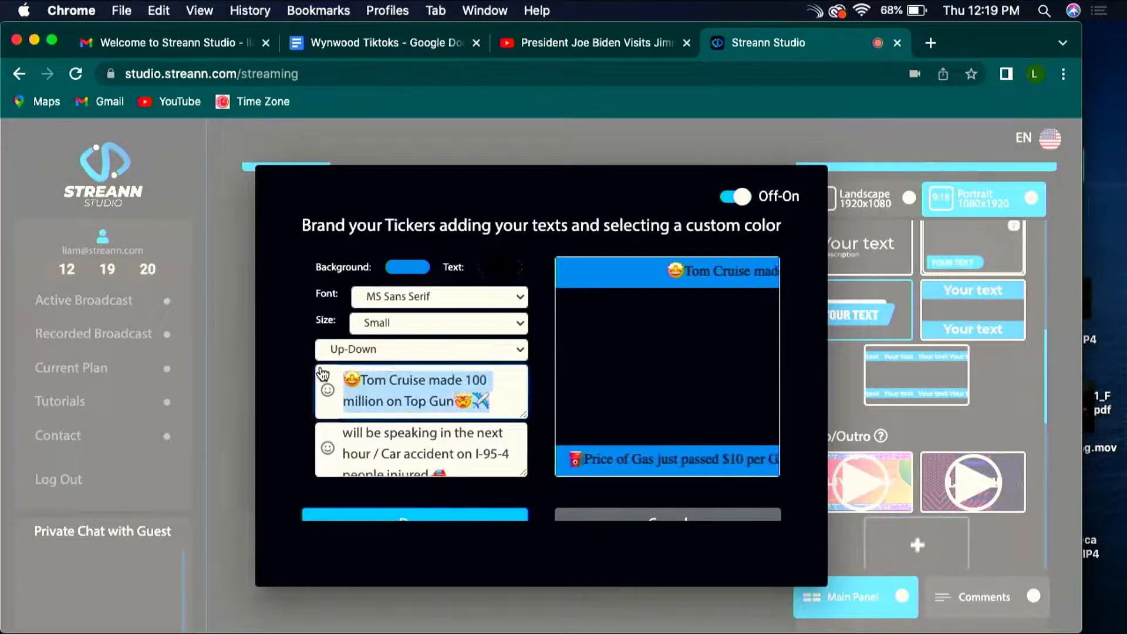
pyautogui.write('What did you think')
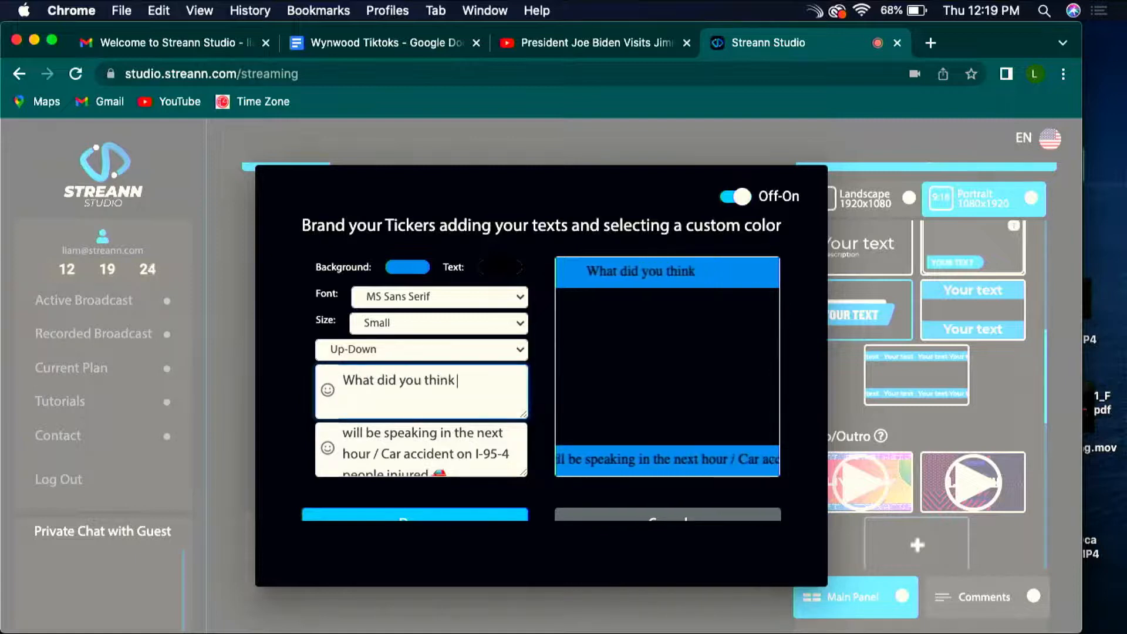
pyautogui.write(' of Top Gun?')
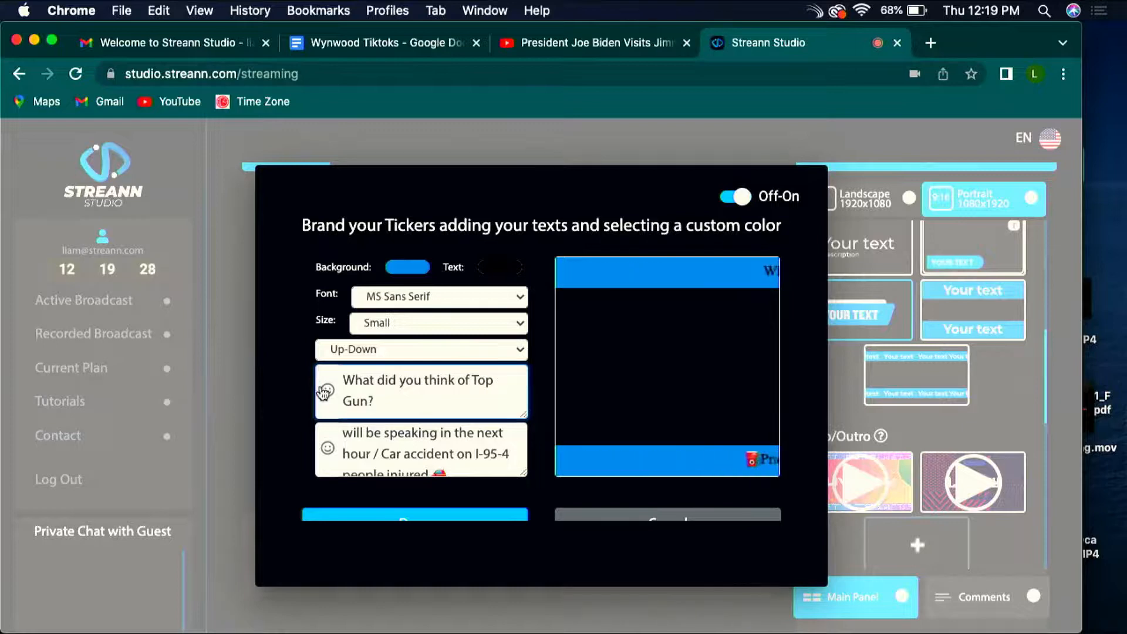
# Step: Find the airplane emoji by searching for "plane" and add it to the end of the upper ticker text
pyautogui.click(325, 391)
pyautogui.scroll(-10, 683, 358)
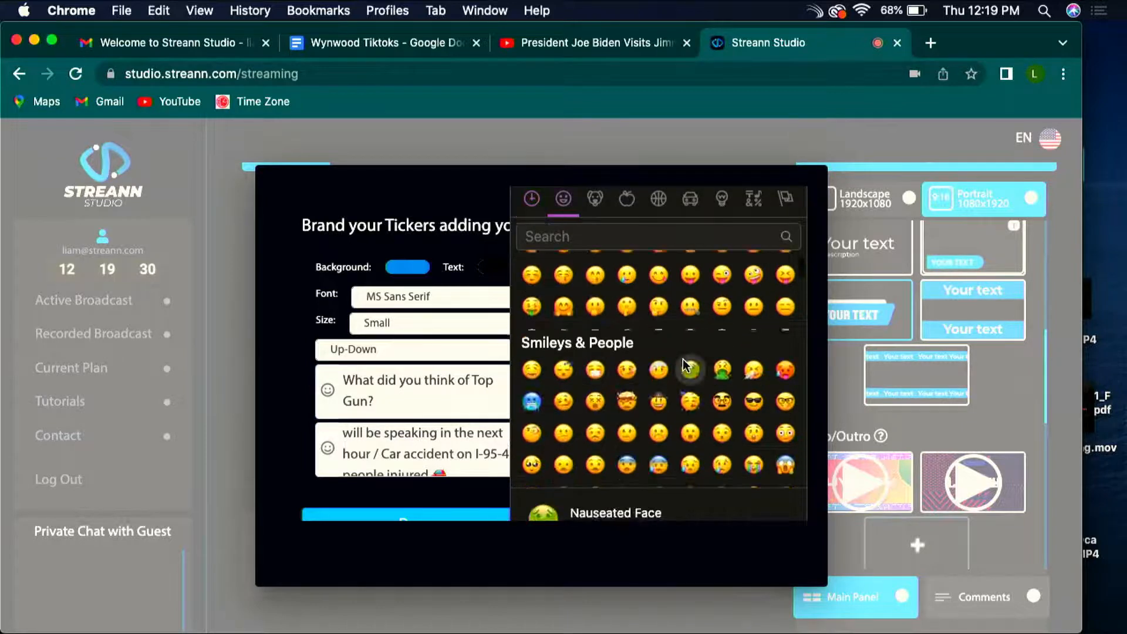
pyautogui.write('plane')
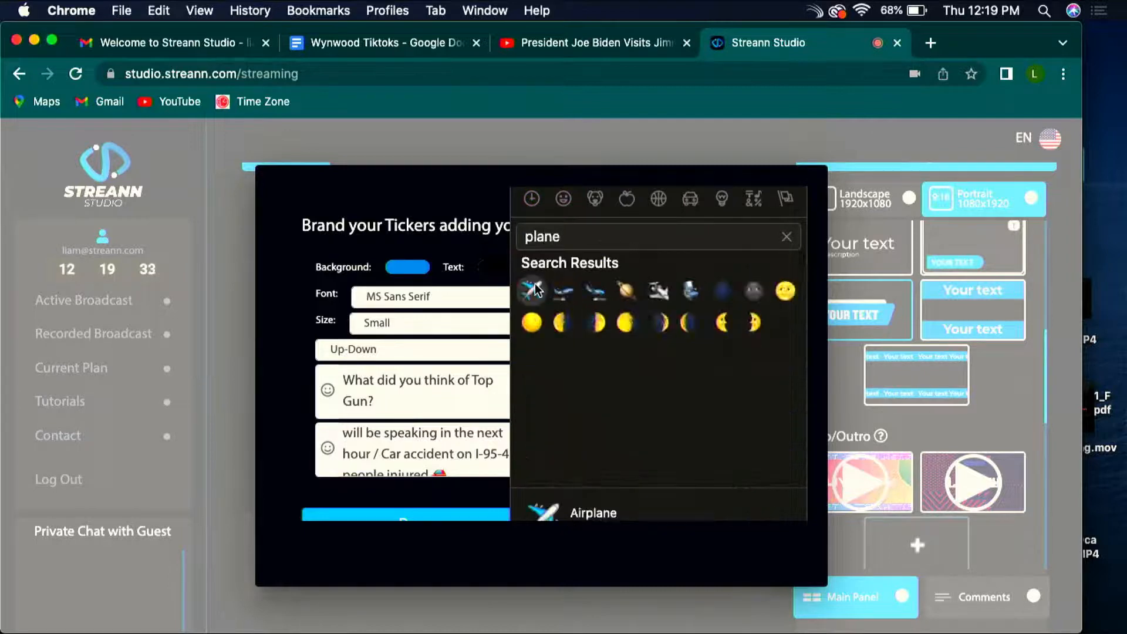
pyautogui.click(532, 288)
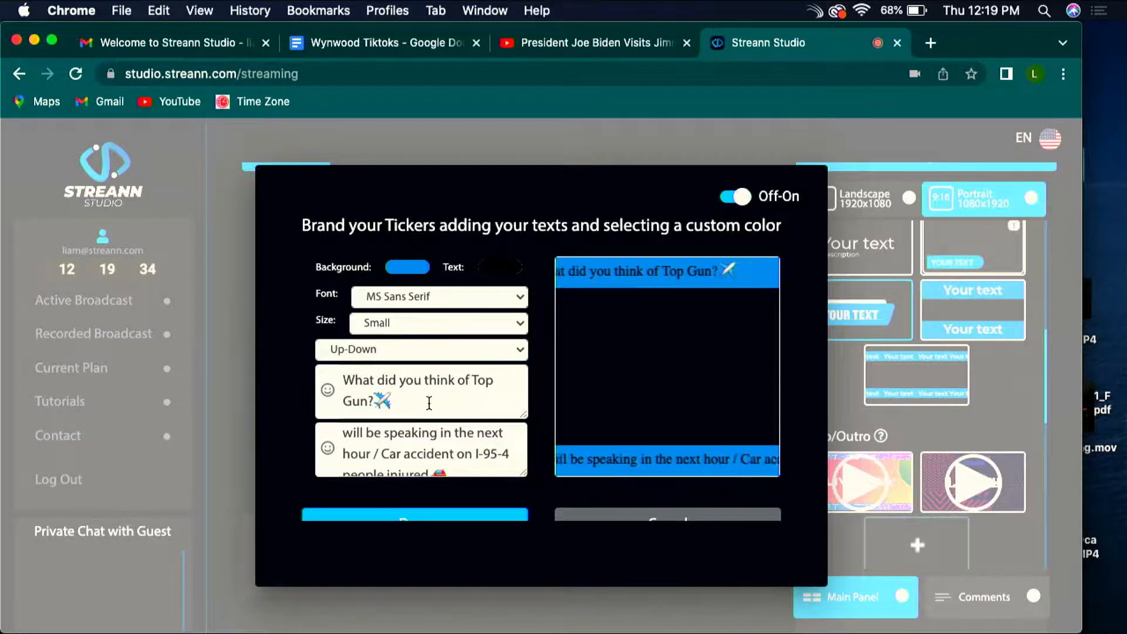
# Step: Add the Smiling Face with Sunglasses emoji at the start of the upper ticker text and apply the ticker changes
pyautogui.click(328, 392)
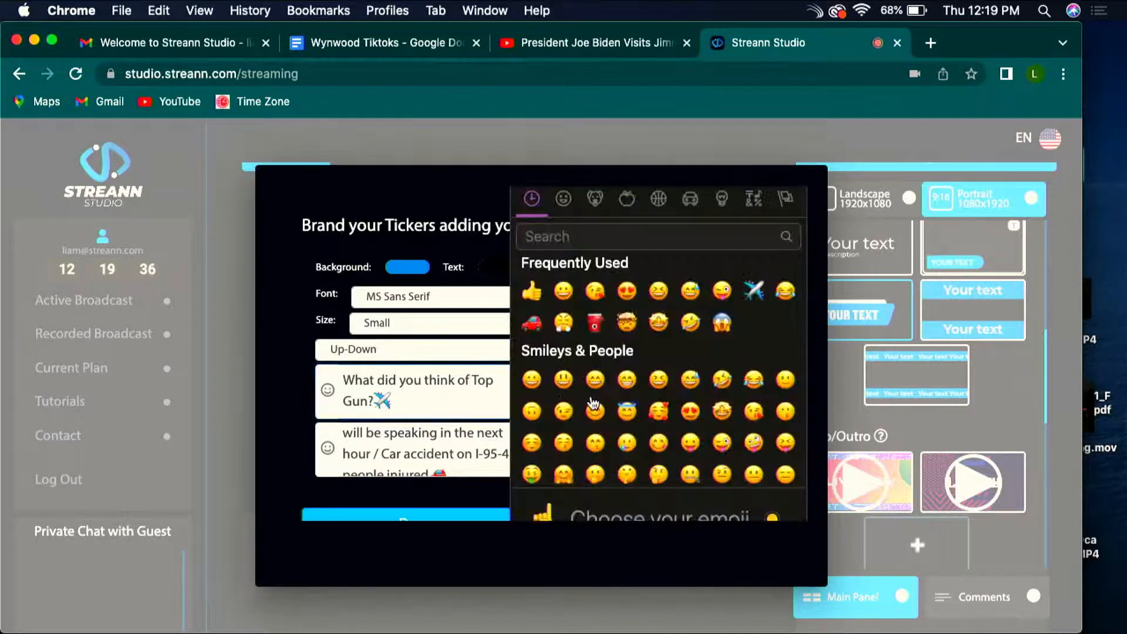
pyautogui.scroll(-2, 695, 397)
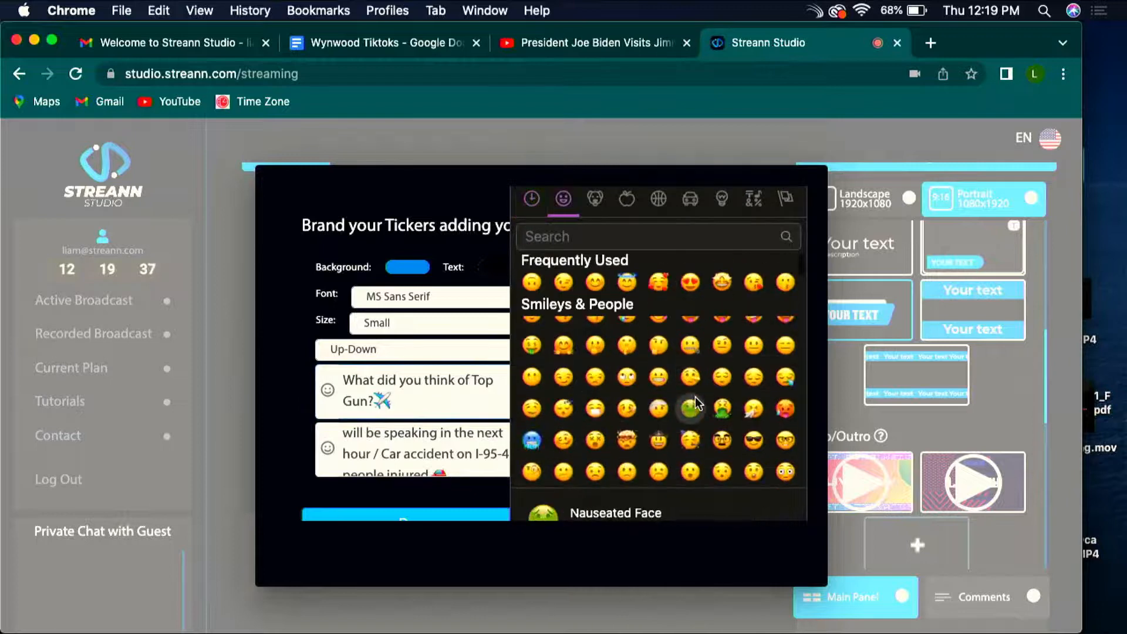
pyautogui.click(753, 440)
pyautogui.moveTo(410, 405); pyautogui.dragTo(392, 404)
pyautogui.press('super+c')
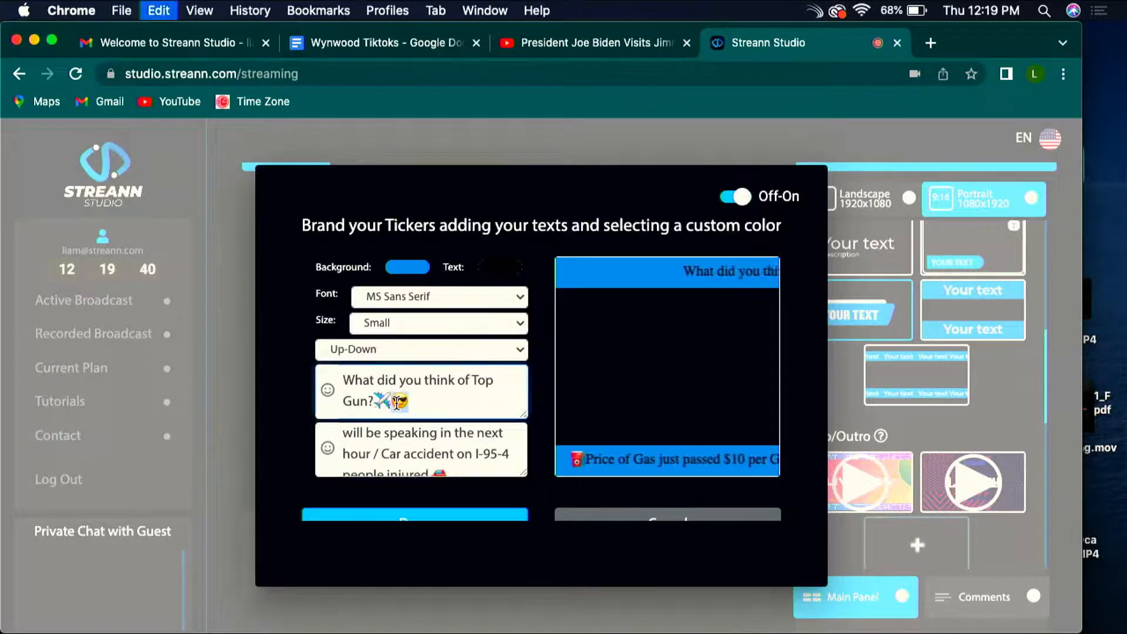
pyautogui.click(344, 376)
pyautogui.press('super+v')
pyautogui.click(423, 402)
pyautogui.press('BackSpace')
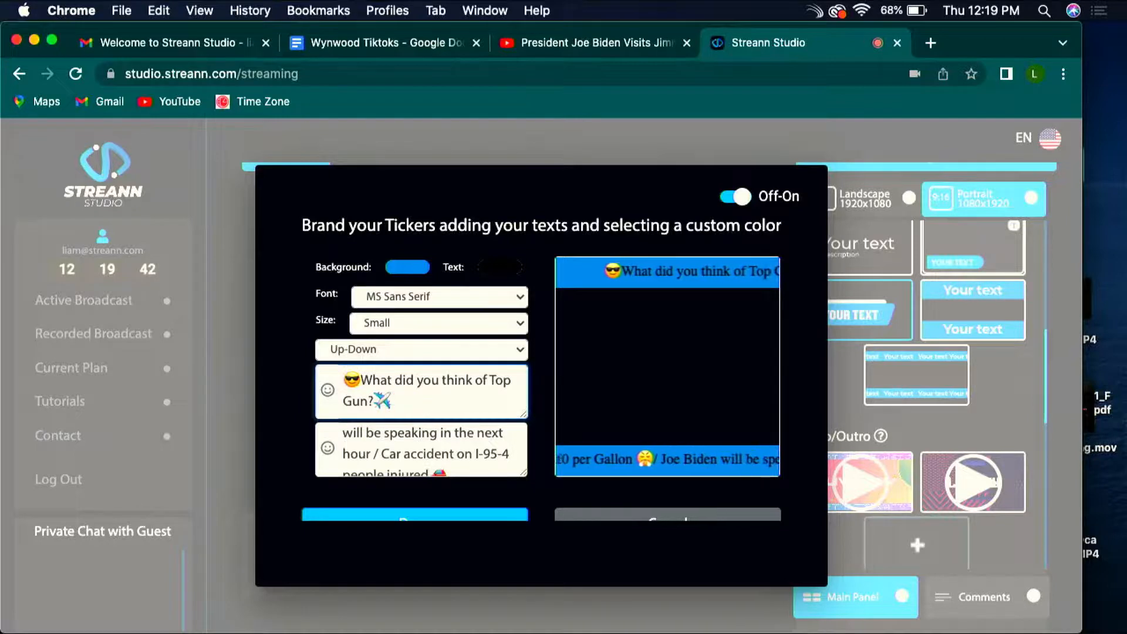
pyautogui.scroll(-1, 436, 415)
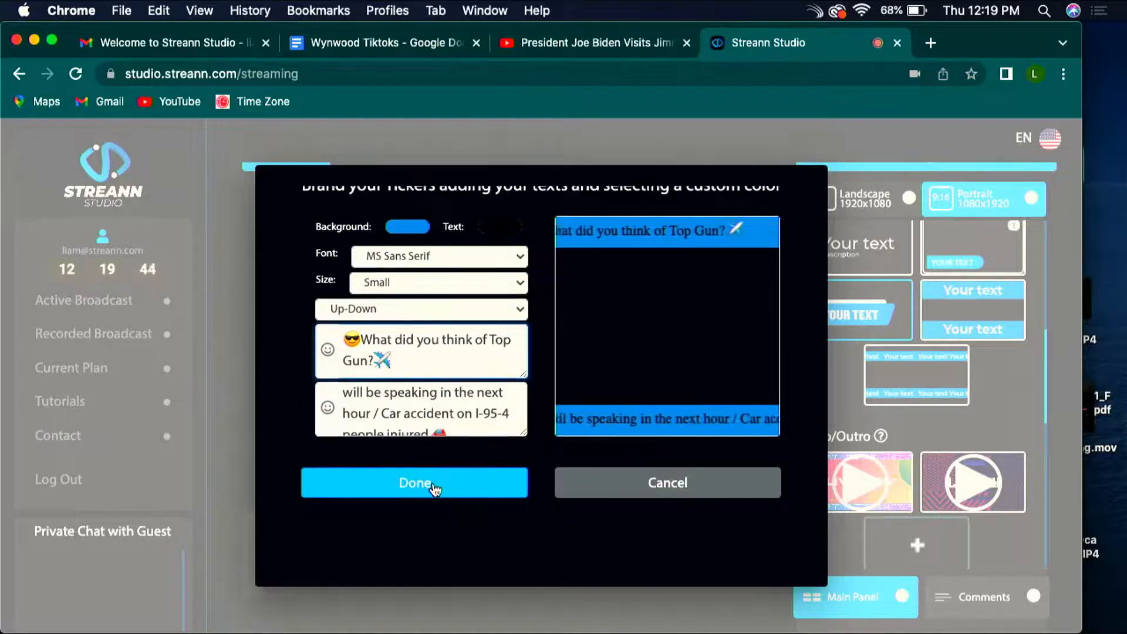
pyautogui.click(433, 485)
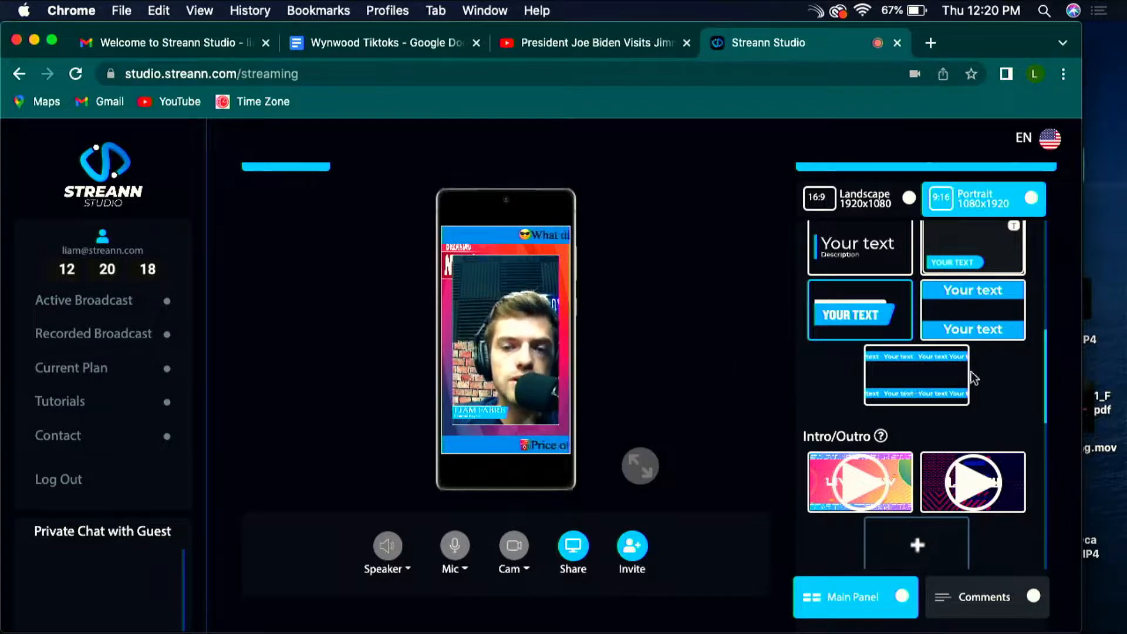
# Step: Review the streaming destinations offered when going live, from Local Recording to RTMP Encoder, and dismiss the form
pyautogui.scroll(5, 1016, 364)
pyautogui.scroll(3, 1026, 369)
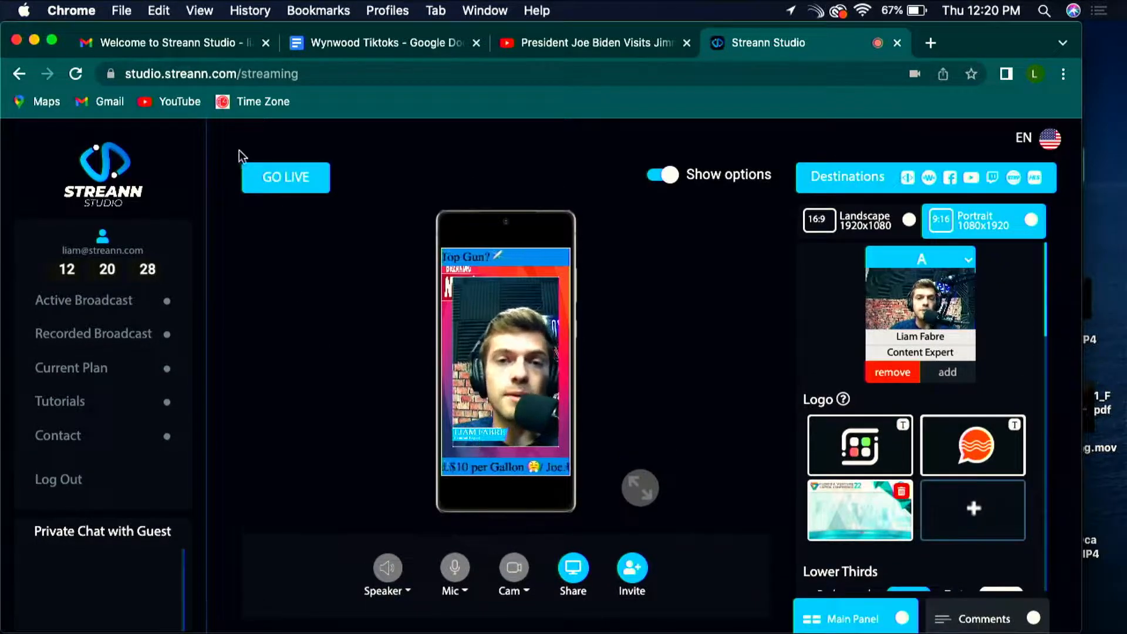
pyautogui.click(315, 191)
pyautogui.scroll(-4, 368, 484)
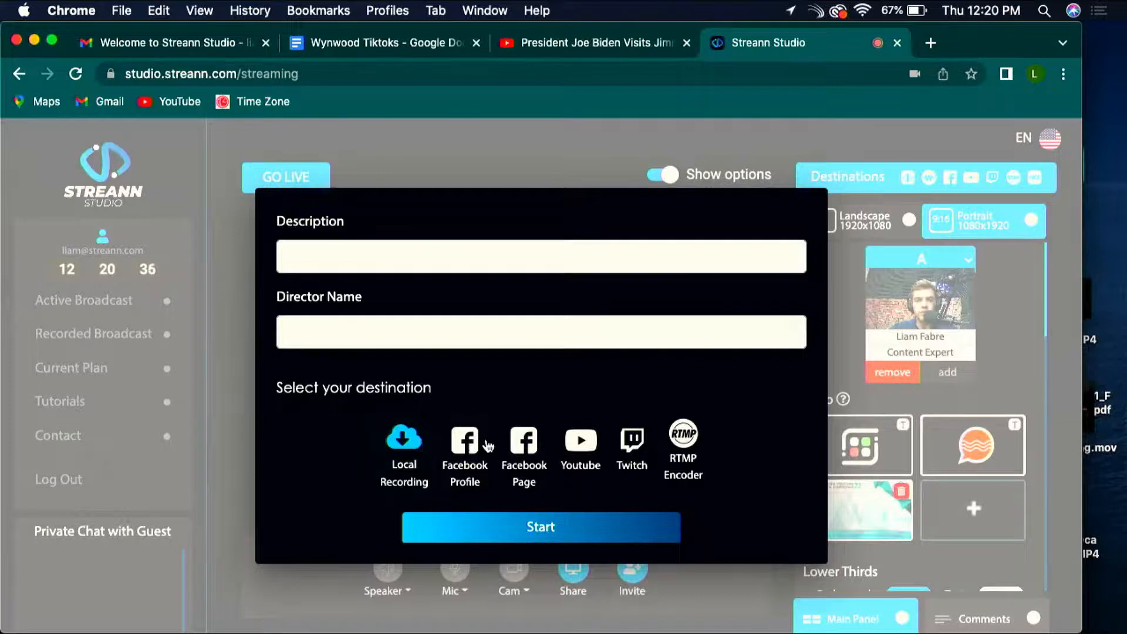
pyautogui.click(217, 418)
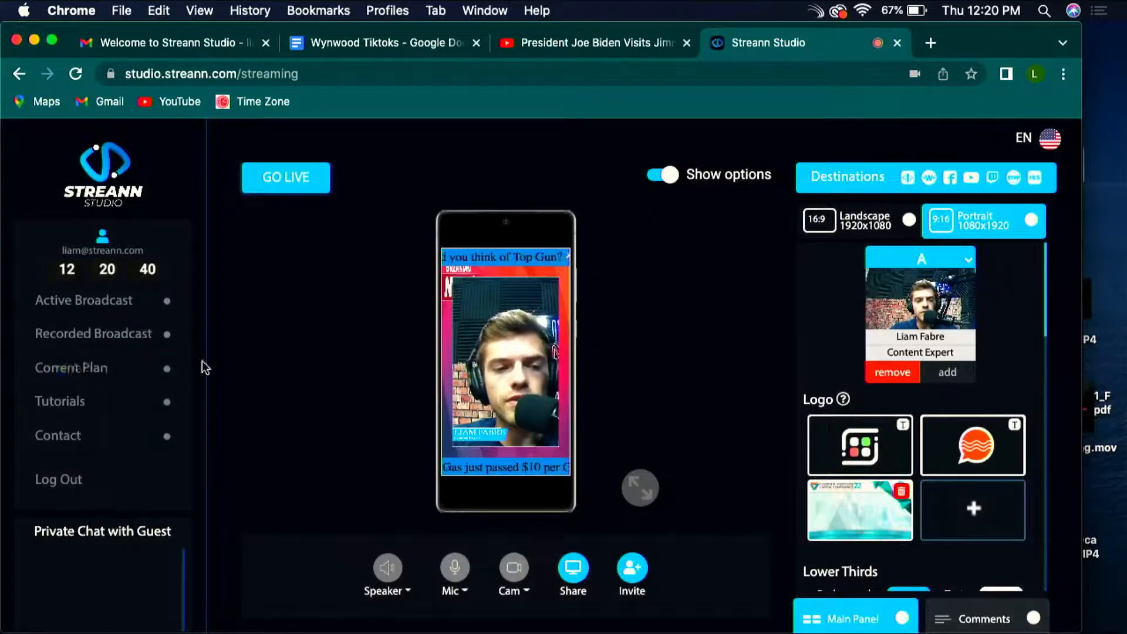
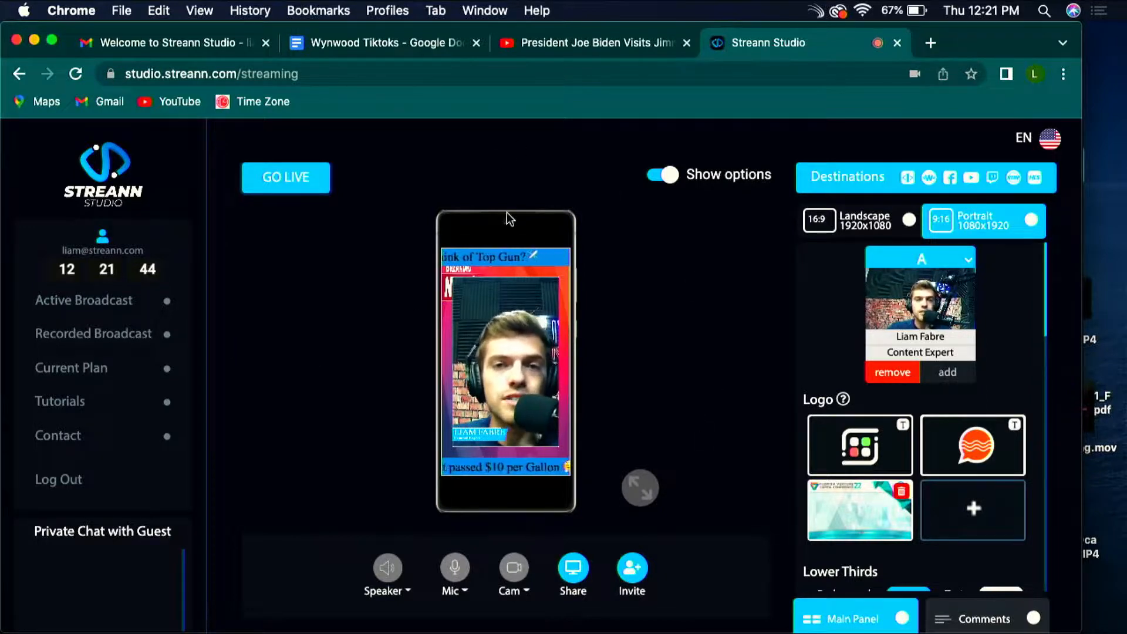
# Step: Switch the broadcast preview to Landscape 1920x1080 and back to Portrait 1080x1920
pyautogui.click(816, 220)
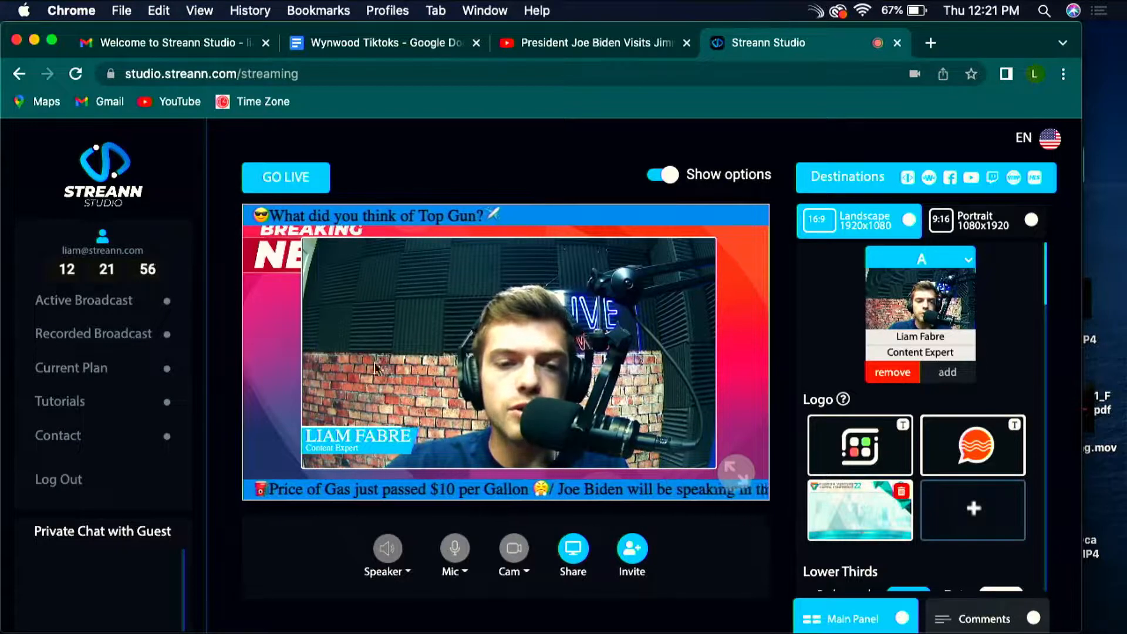
pyautogui.click(987, 220)
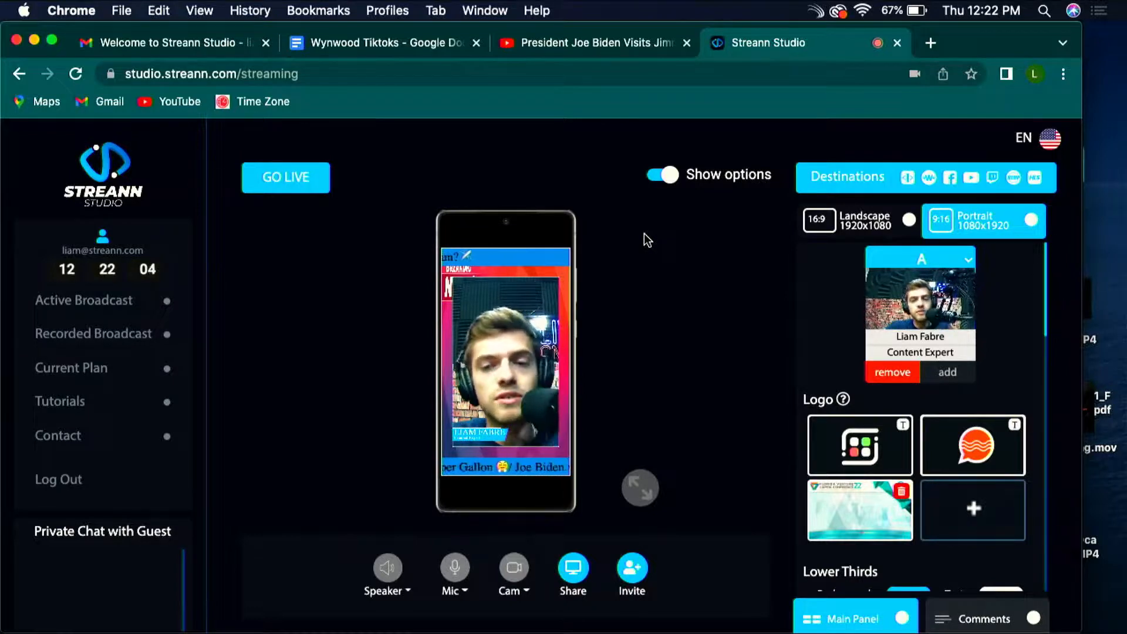
# Step: Try the portrait A/B layouts, including the stacked A/B split and the four-way A/B/C/D grid
pyautogui.scroll(-5, 931, 391)
pyautogui.scroll(-8, 932, 392)
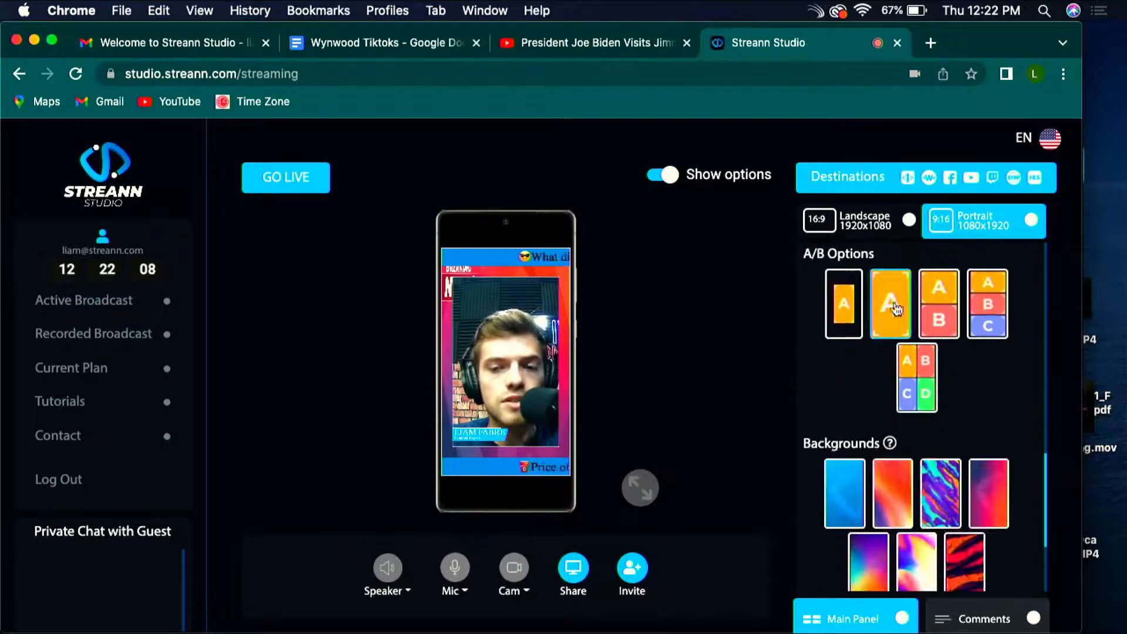
pyautogui.scroll(-1, 998, 405)
pyautogui.scroll(3, 970, 397)
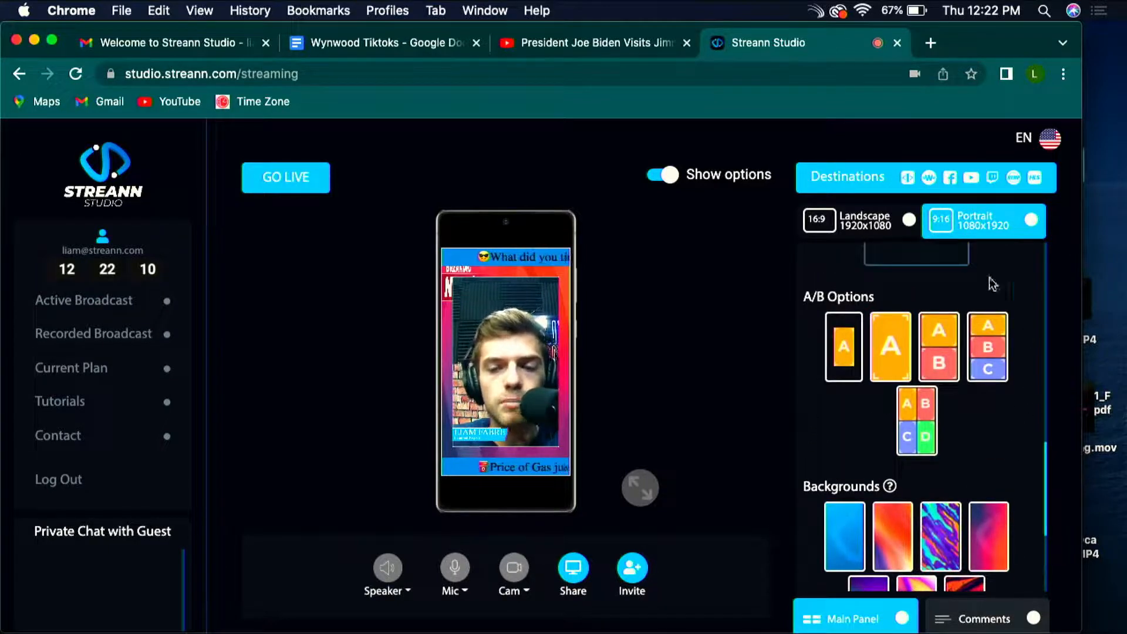
pyautogui.scroll(-1, 969, 451)
pyautogui.click(896, 361)
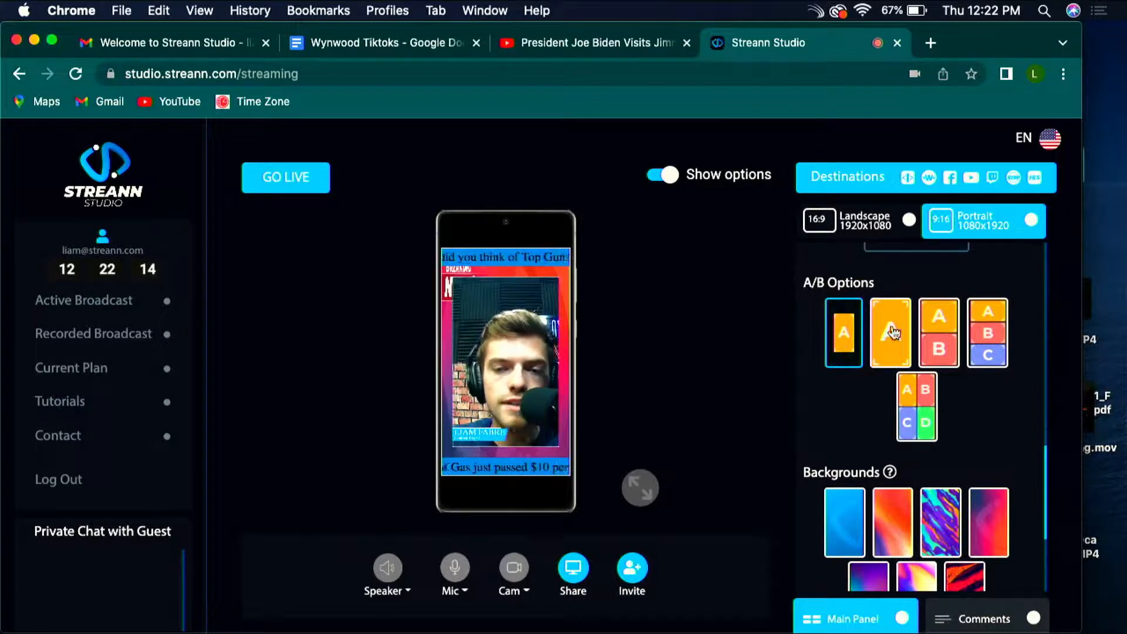
pyautogui.click(939, 343)
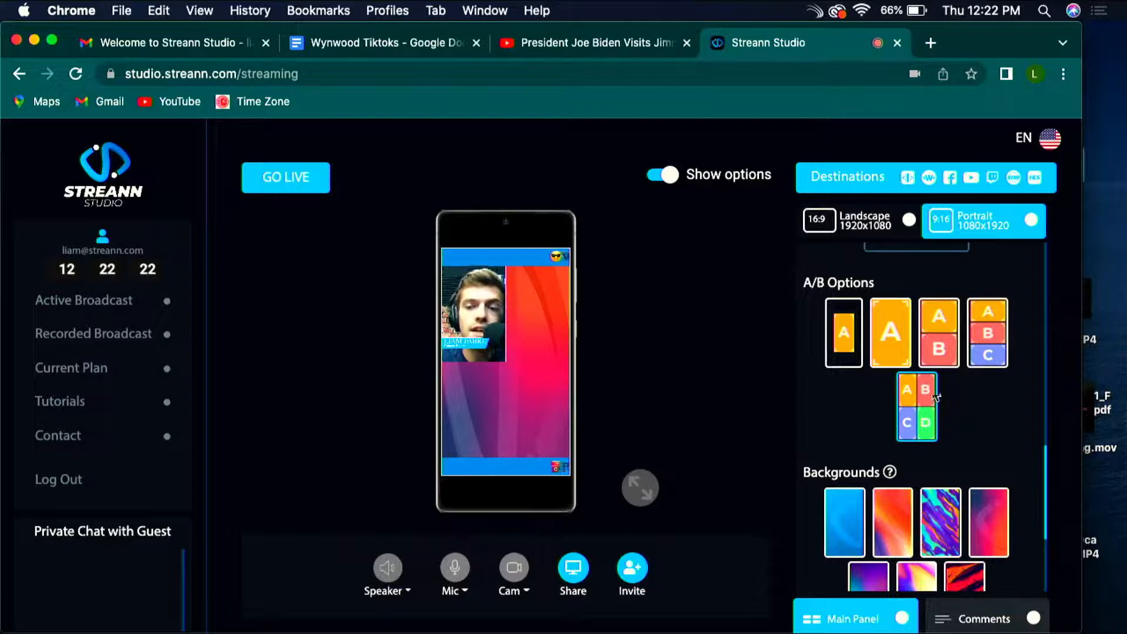
# Step: Try several preset portrait backgrounds, finishing with the plain blue one applied to the broadcast
pyautogui.scroll(-4, 936, 398)
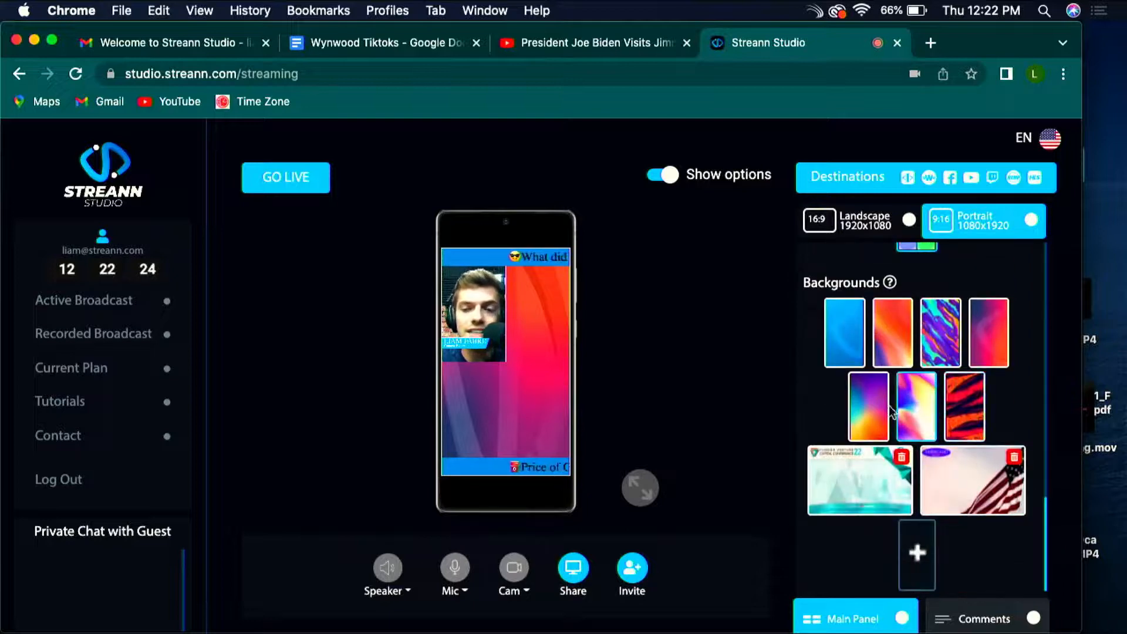
pyautogui.click(841, 335)
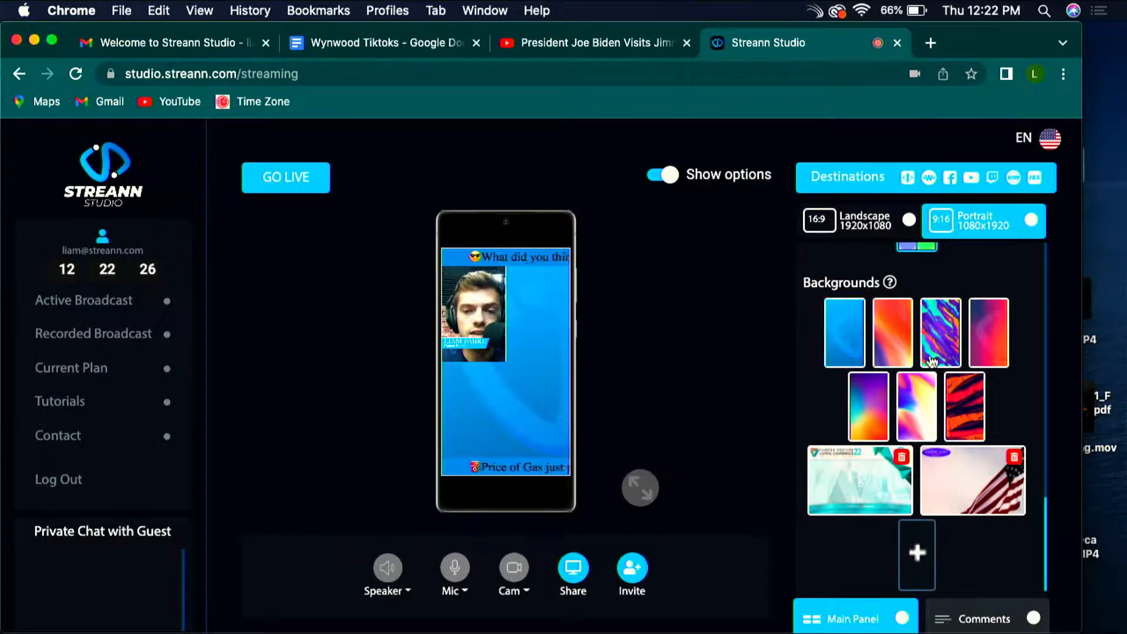
pyautogui.click(893, 337)
pyautogui.click(944, 346)
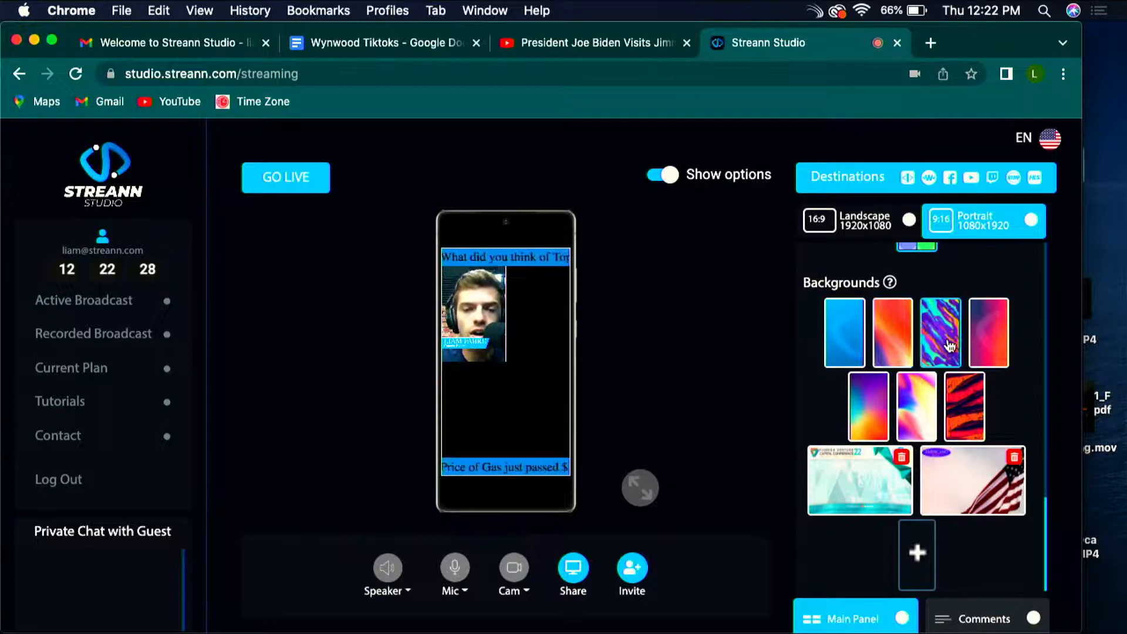
pyautogui.click(994, 351)
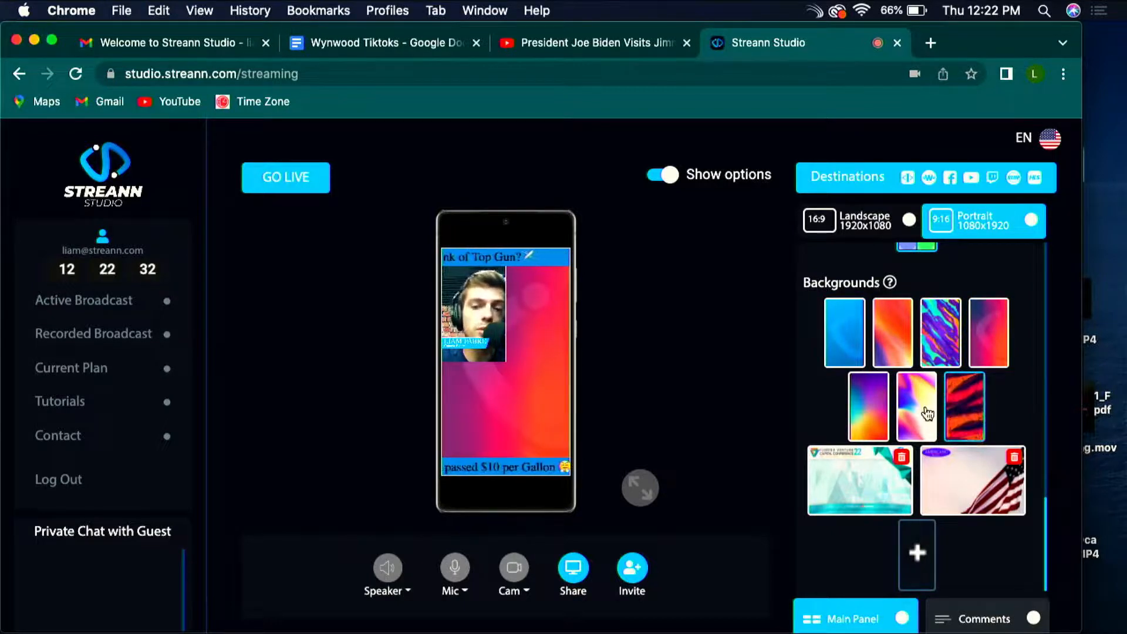
pyautogui.click(924, 411)
pyautogui.click(864, 411)
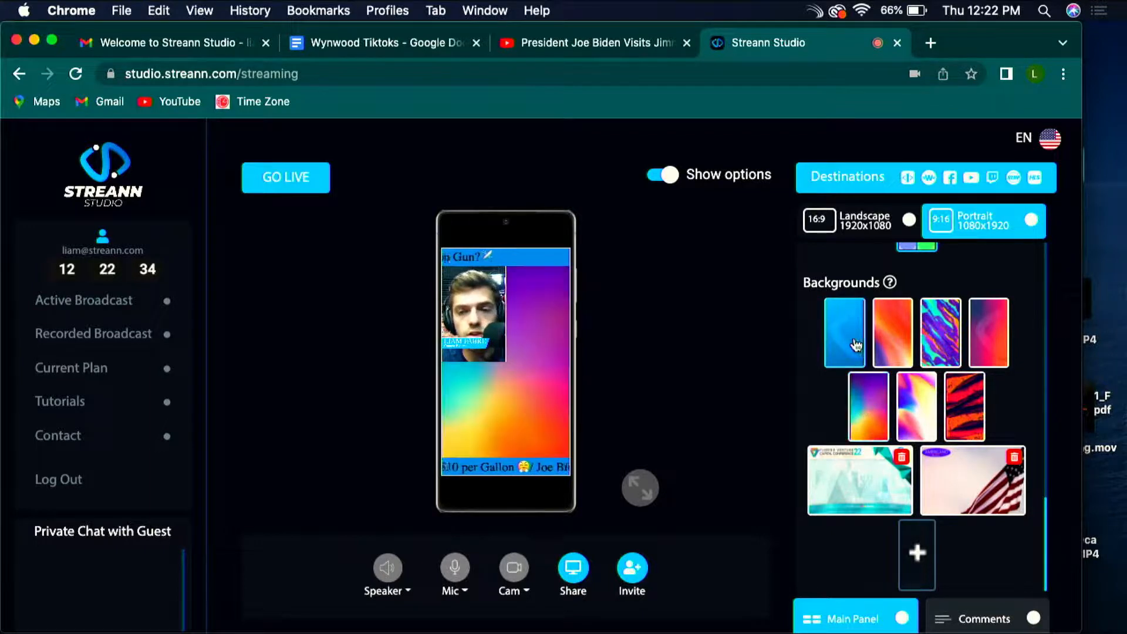
pyautogui.click(854, 347)
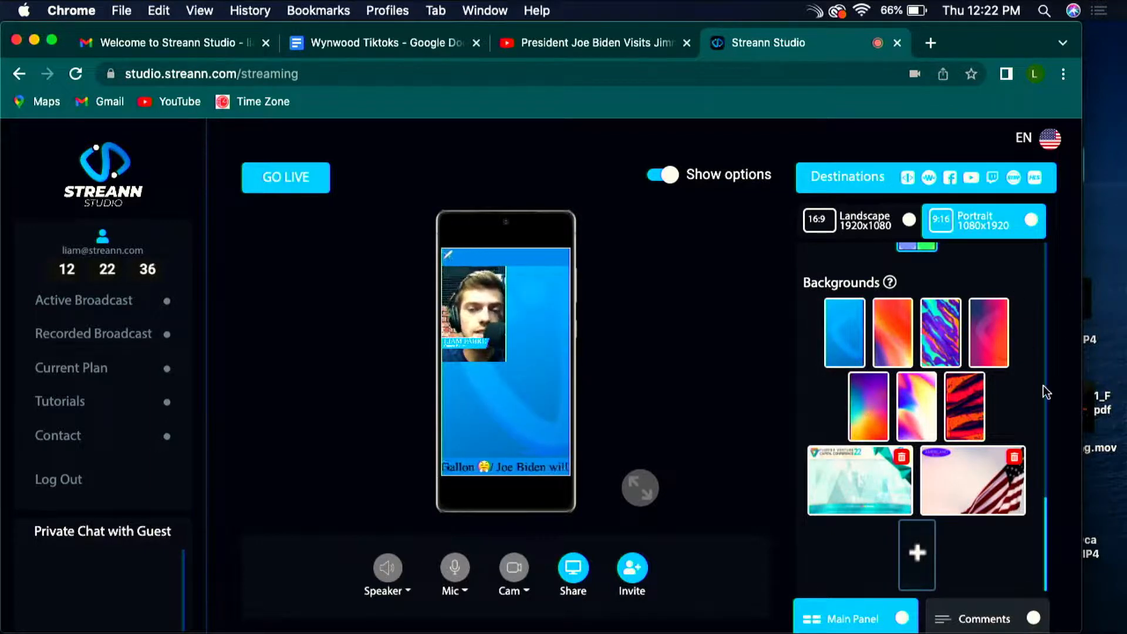
# Step: Preview the stacked A/B split and full-screen A layouts, finishing with the framed single-speaker layout applied
pyautogui.scroll(2, 1007, 370)
pyautogui.scroll(-2, 1006, 371)
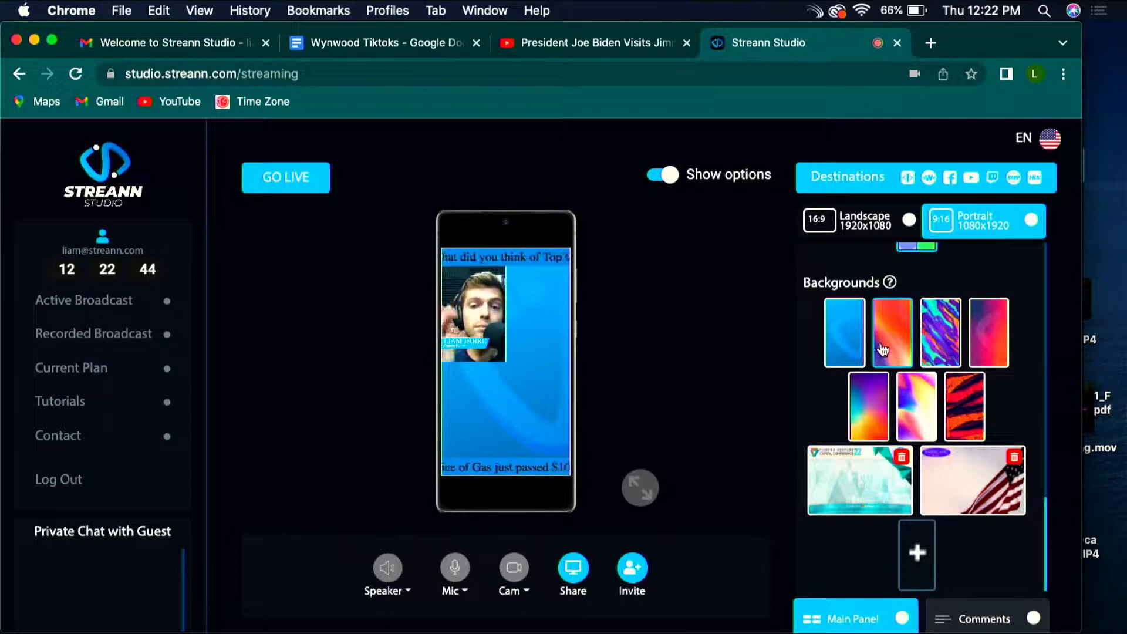
pyautogui.scroll(3, 862, 351)
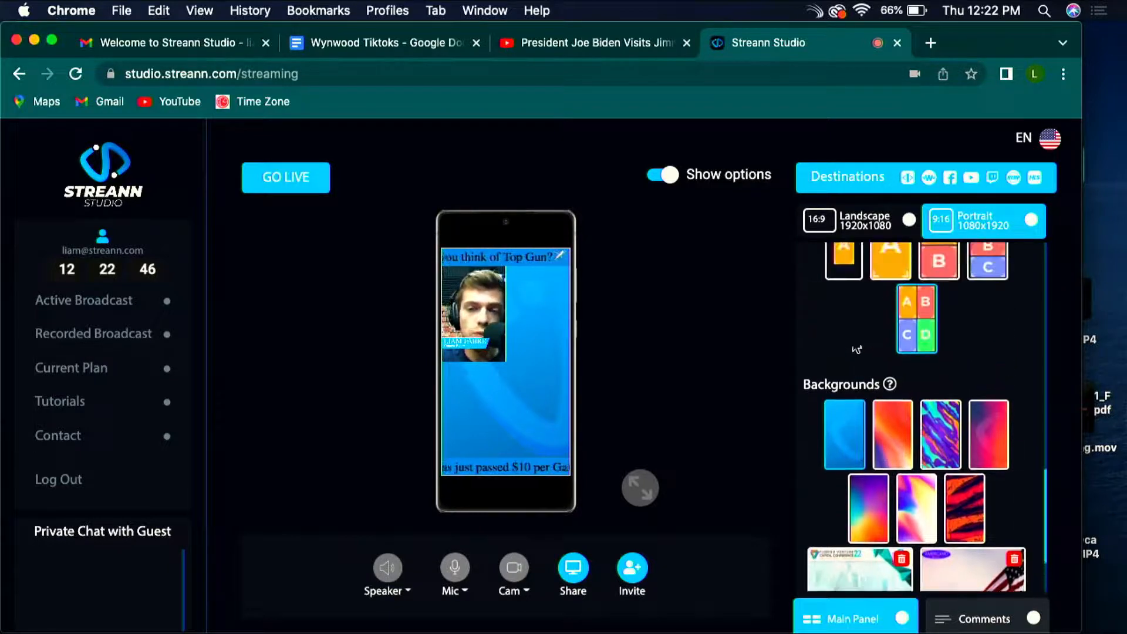
pyautogui.click(940, 329)
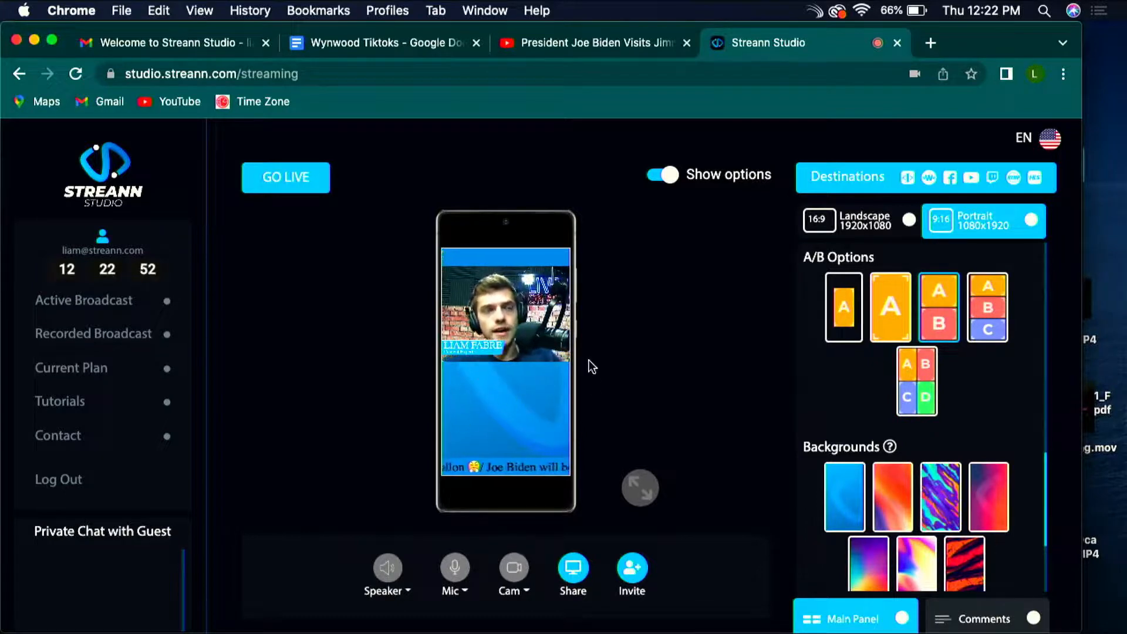
pyautogui.scroll(1, 979, 365)
pyautogui.scroll(2, 979, 364)
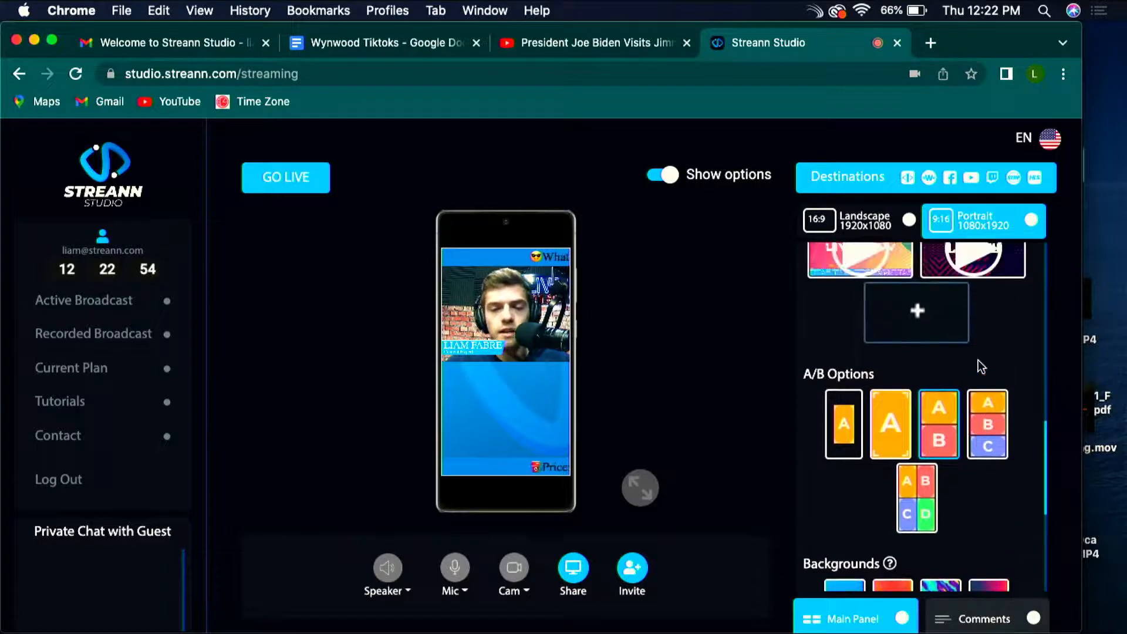
pyautogui.scroll(-4, 979, 361)
pyautogui.click(895, 282)
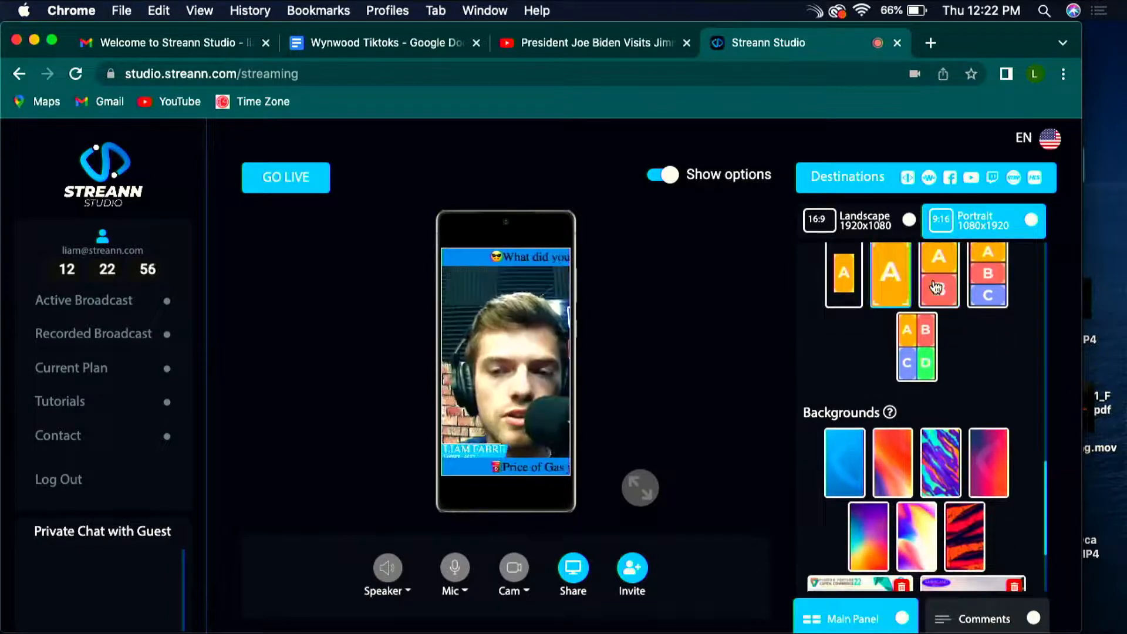
pyautogui.click(845, 288)
# Step: Apply the logo with four coloured squares to the broadcast and switch the format to Landscape 1920x1080
pyautogui.scroll(8, 1023, 340)
pyautogui.scroll(-3, 1023, 340)
pyautogui.scroll(-10, 1023, 340)
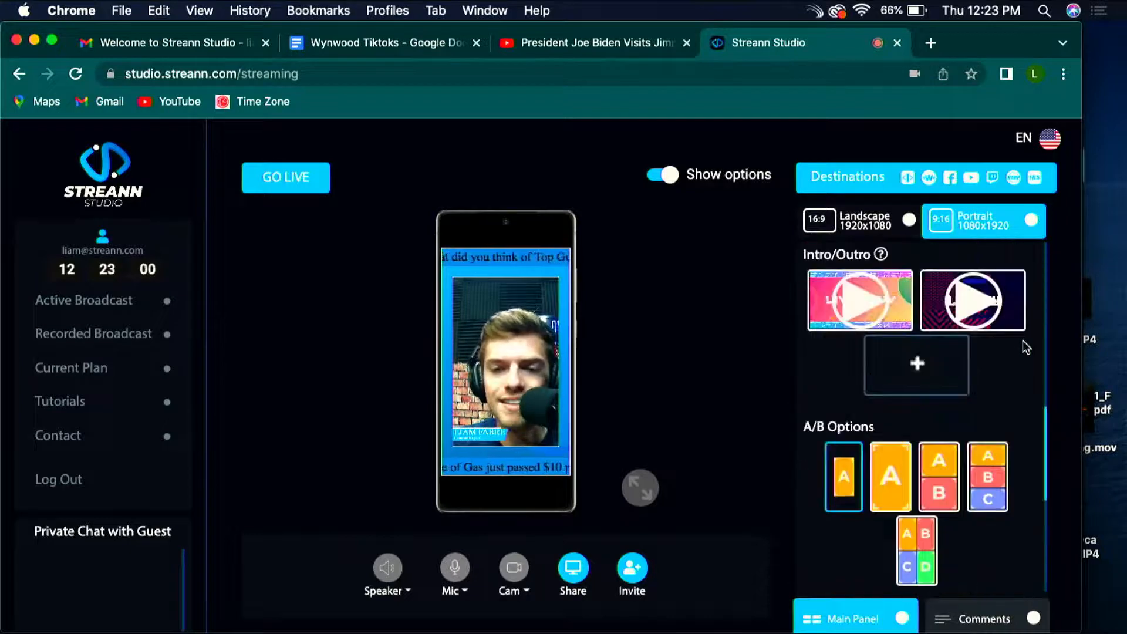
pyautogui.scroll(5, 1023, 346)
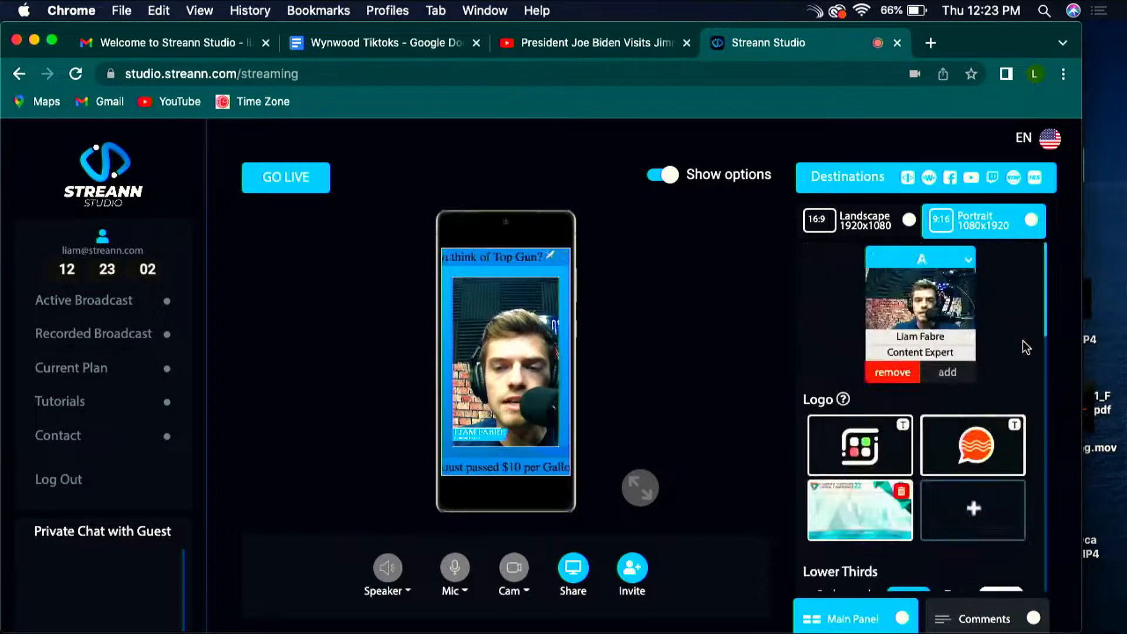
pyautogui.click(962, 457)
pyautogui.click(870, 458)
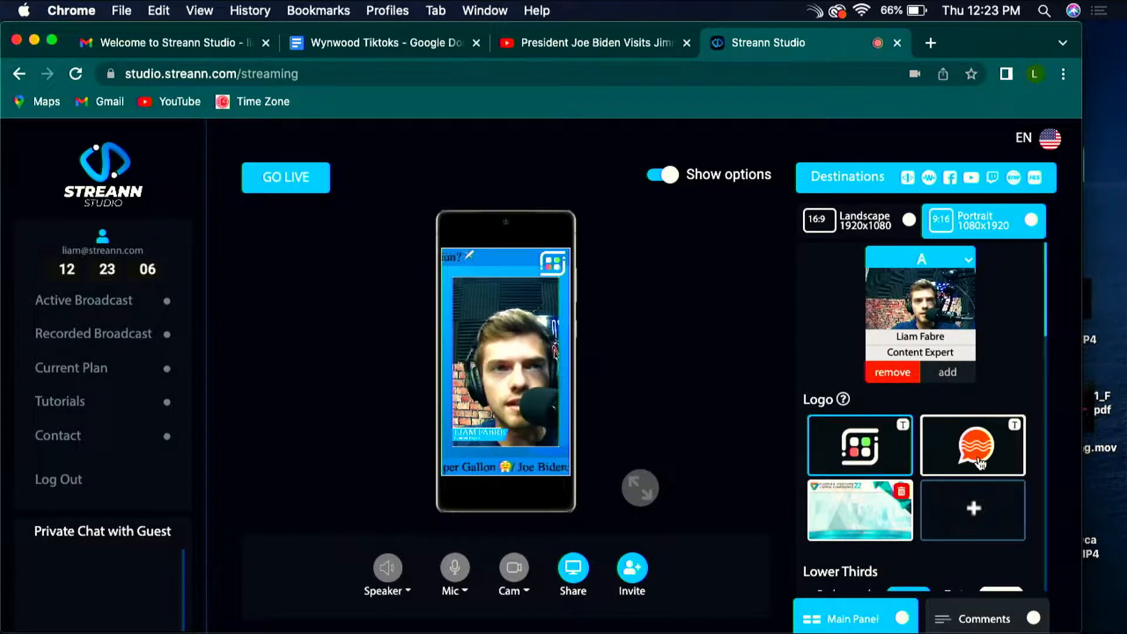
pyautogui.click(858, 233)
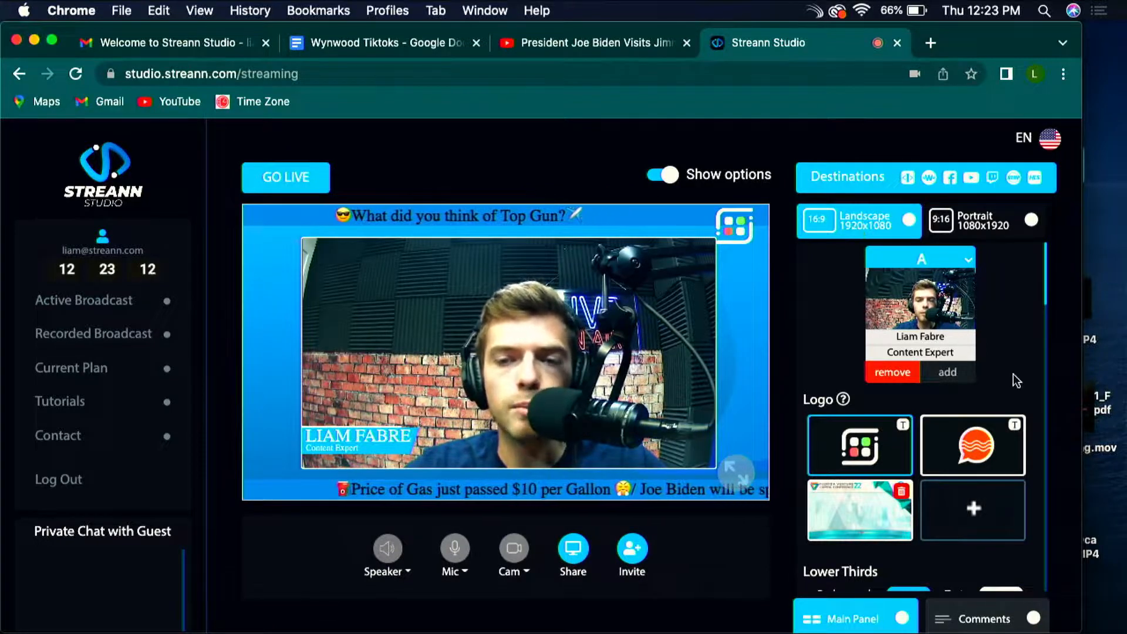
# Step: Replace the scrolling tickers with the static upper and lower text bars, keeping their existing texts and Up-Down placement
pyautogui.scroll(-3, 1012, 393)
pyautogui.scroll(-6, 1013, 414)
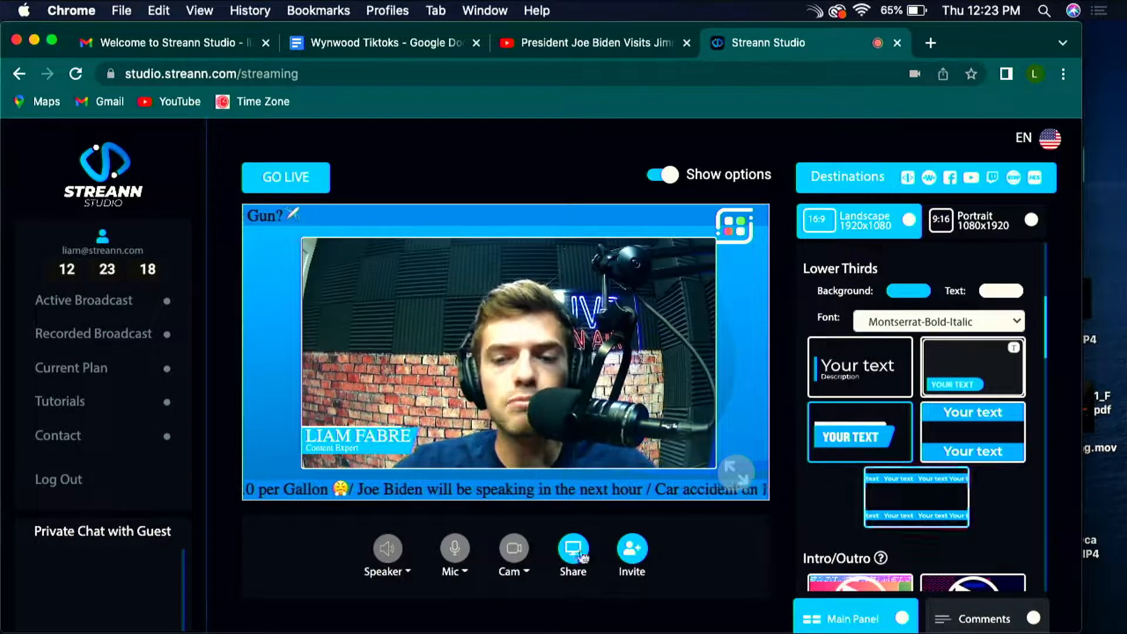
pyautogui.click(954, 432)
pyautogui.scroll(-2, 576, 443)
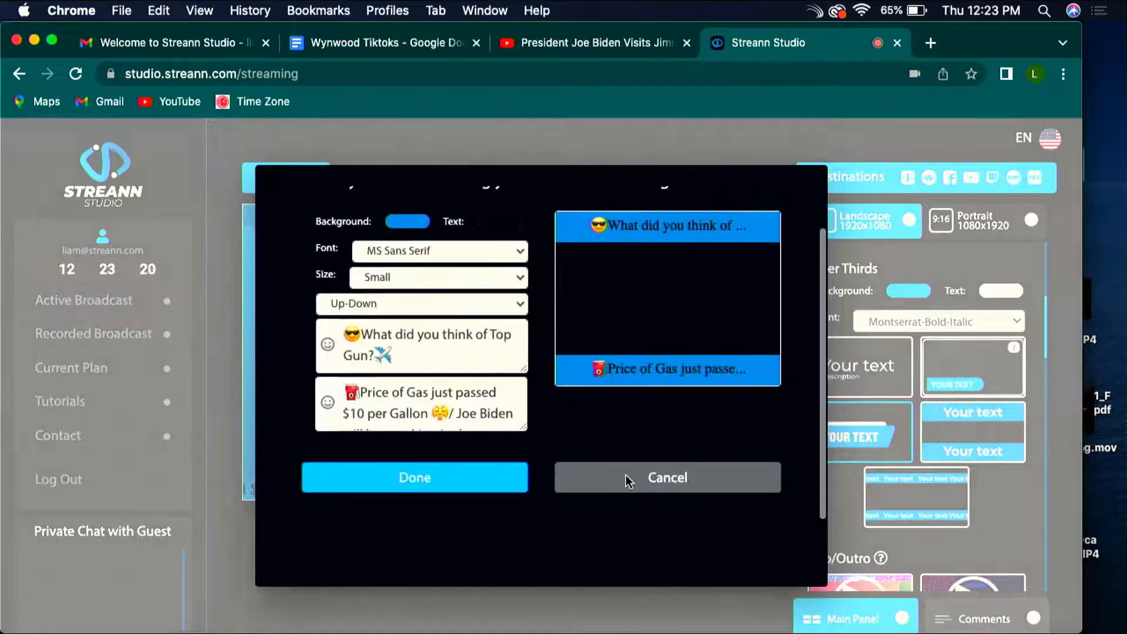
pyautogui.click(456, 488)
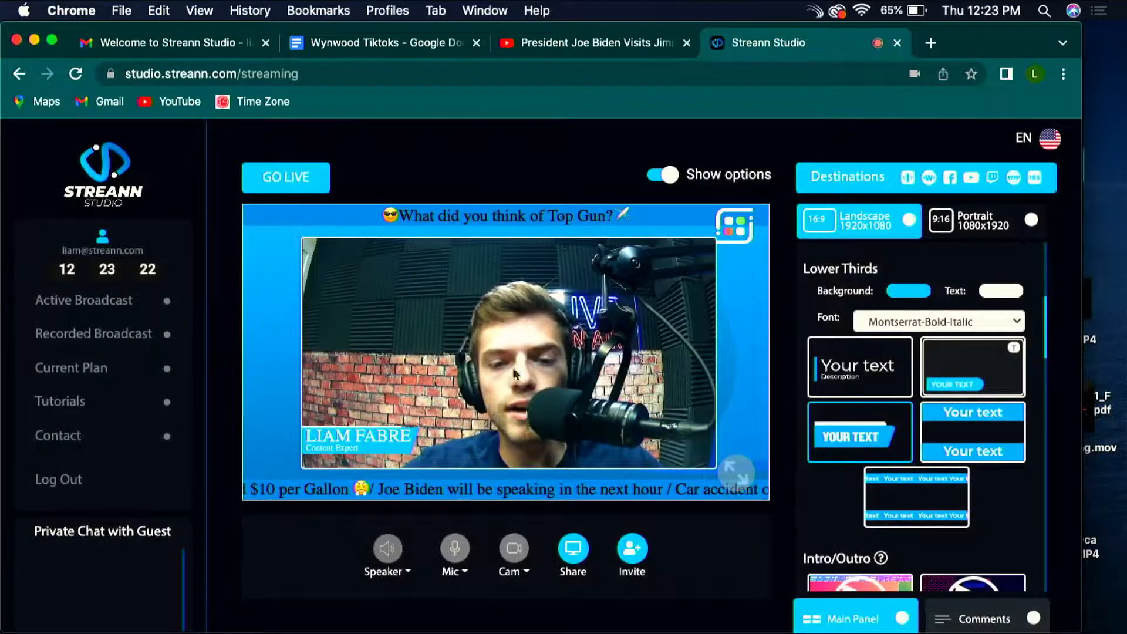
# Step: Reduce the lower text bar's content to "Car accident on I-95-4 people injured" with the car emoji
pyautogui.click(973, 433)
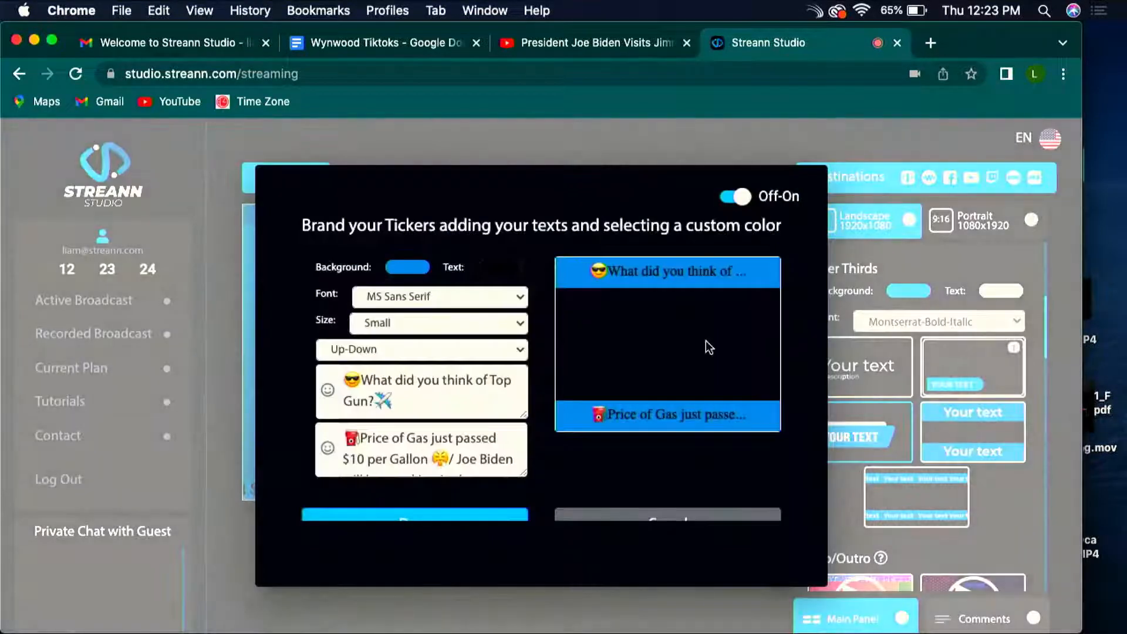
pyautogui.scroll(-2, 489, 441)
pyautogui.moveTo(471, 451); pyautogui.dragTo(353, 365)
pyautogui.click(437, 450)
pyautogui.write('Car accident on I-95-4 people injured🚗')
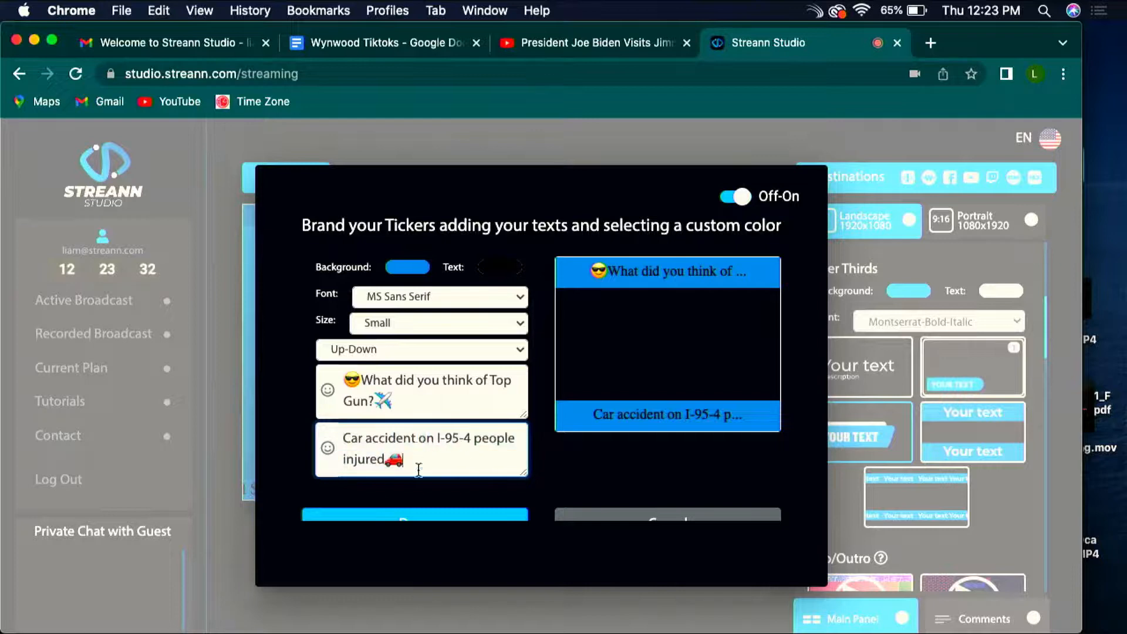
# Step: Set the bar text size to Medium, shorten the lower text to "Car accident on I-95" and apply the changes
pyautogui.click(415, 330)
pyautogui.click(405, 312)
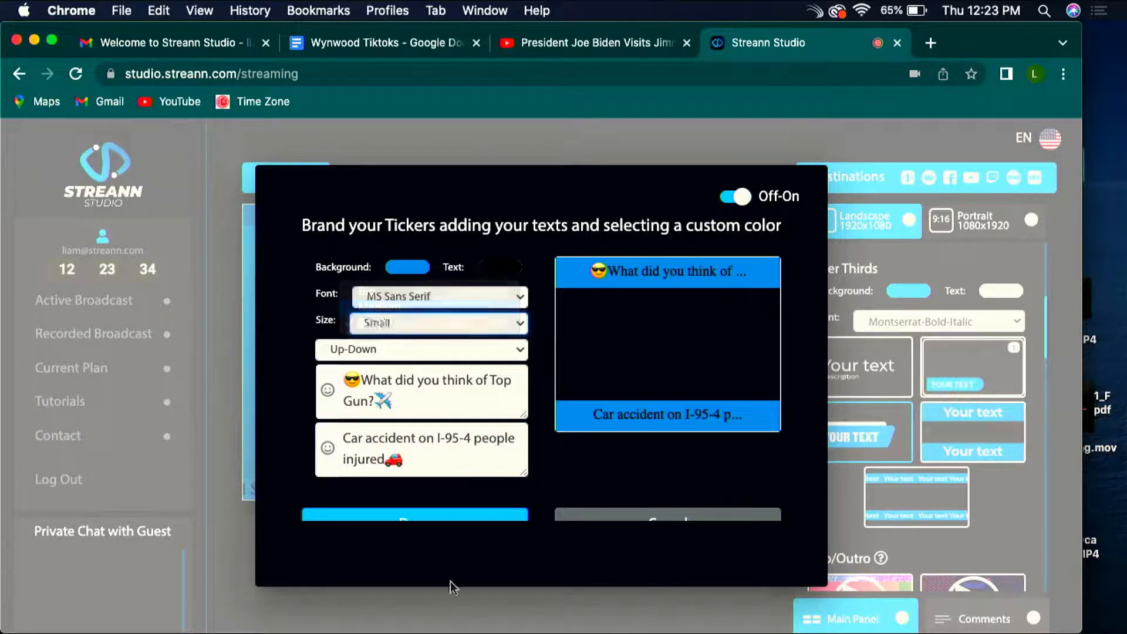
pyautogui.moveTo(402, 459); pyautogui.dragTo(480, 434)
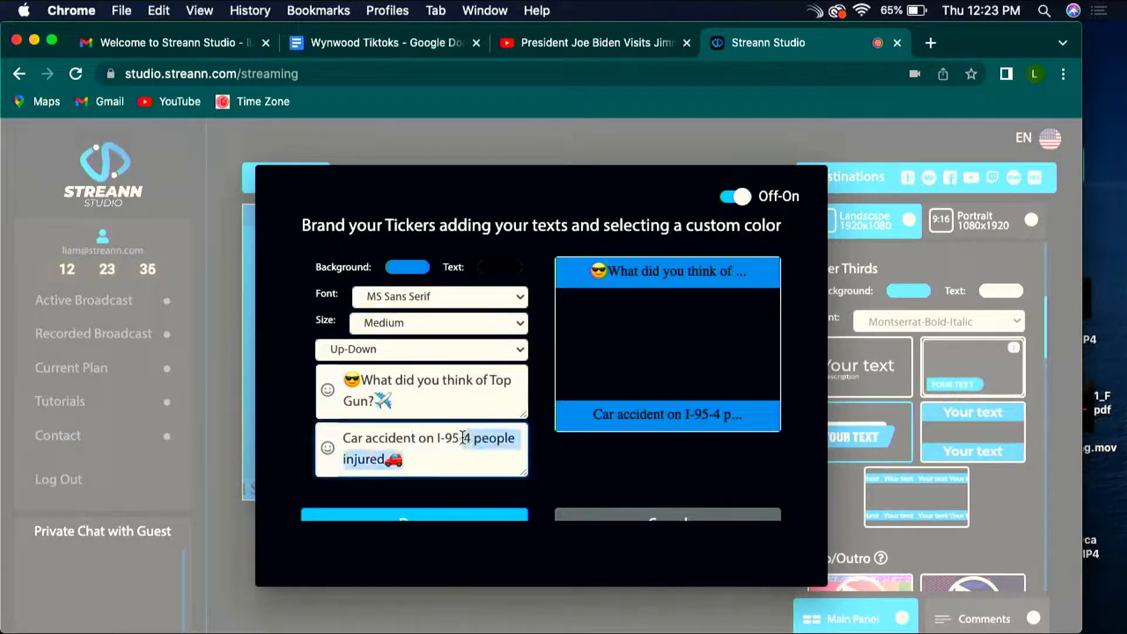
pyautogui.press('BackSpace')
pyautogui.scroll(-2, 604, 483)
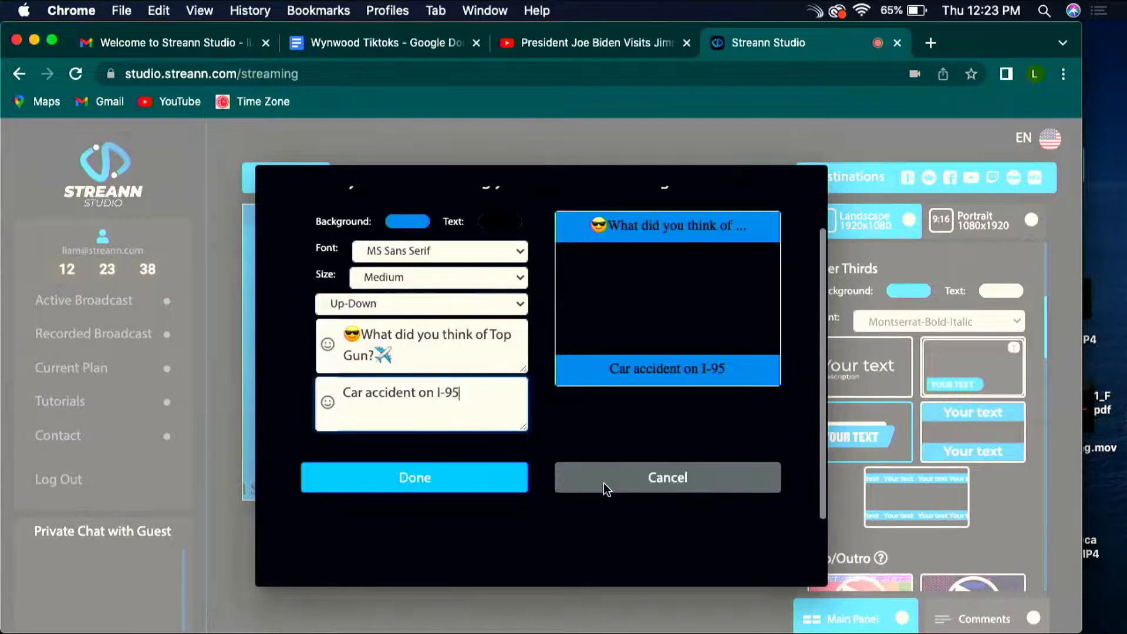
pyautogui.click(484, 491)
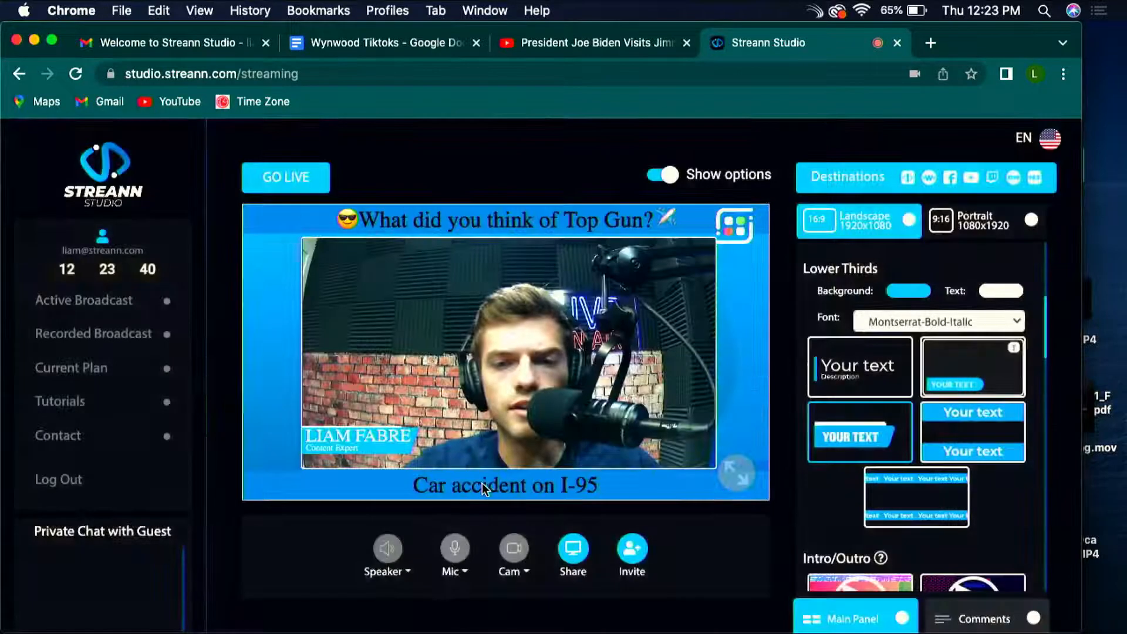
# Step: Look through the logo, lower third, intro/outro and landscape A/B layout options available for the broadcast
pyautogui.scroll(-3, 945, 494)
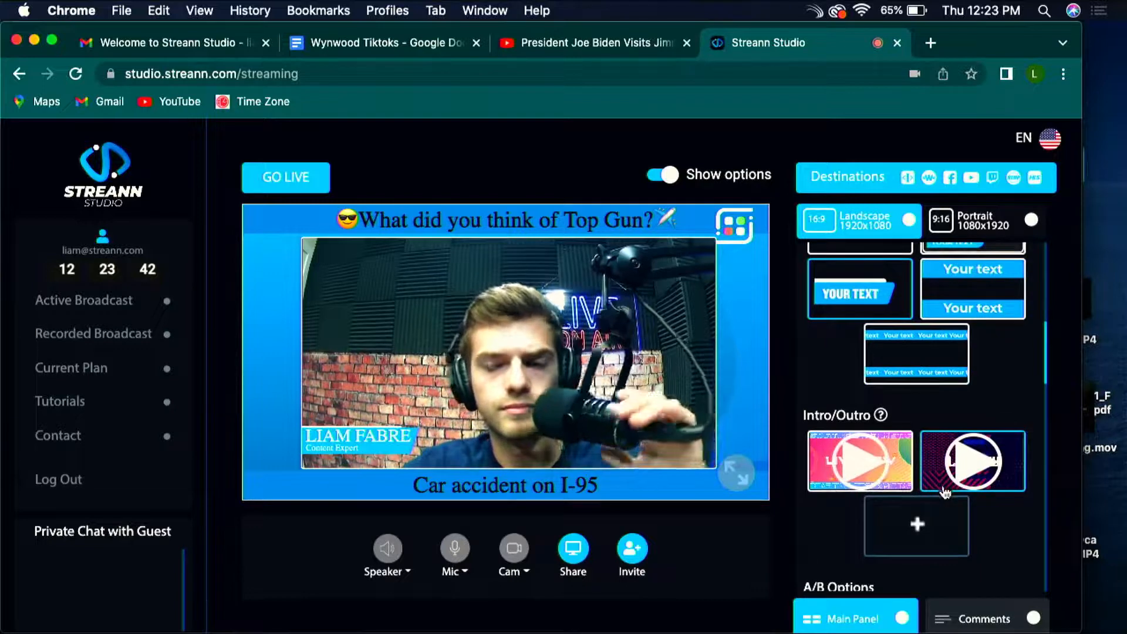
pyautogui.scroll(-1, 951, 492)
pyautogui.scroll(3, 962, 490)
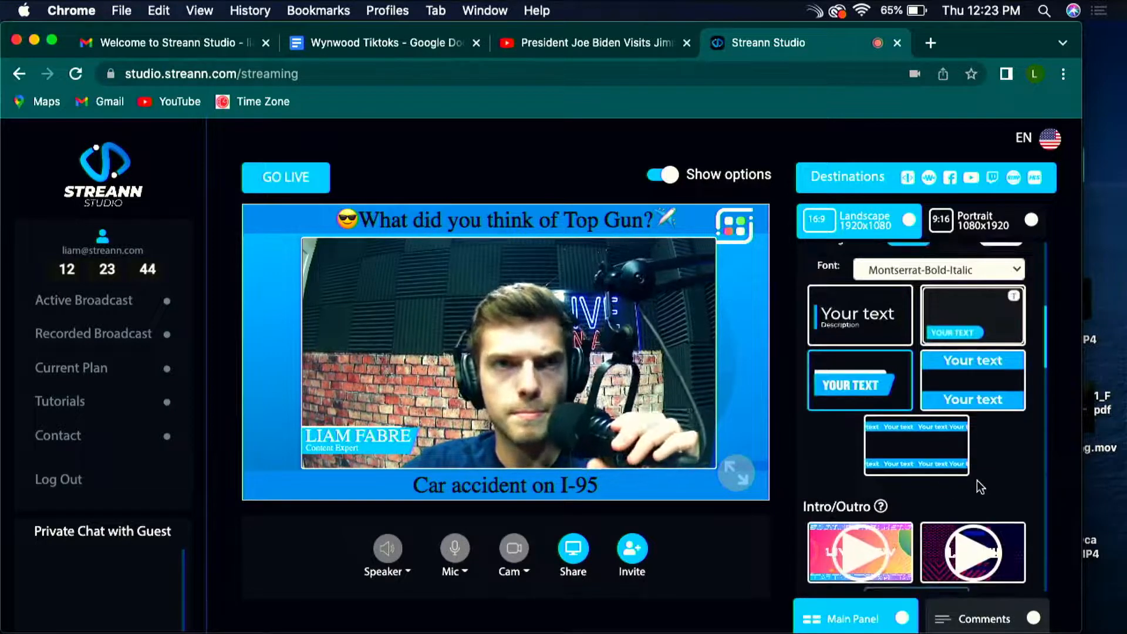
pyautogui.scroll(4, 981, 487)
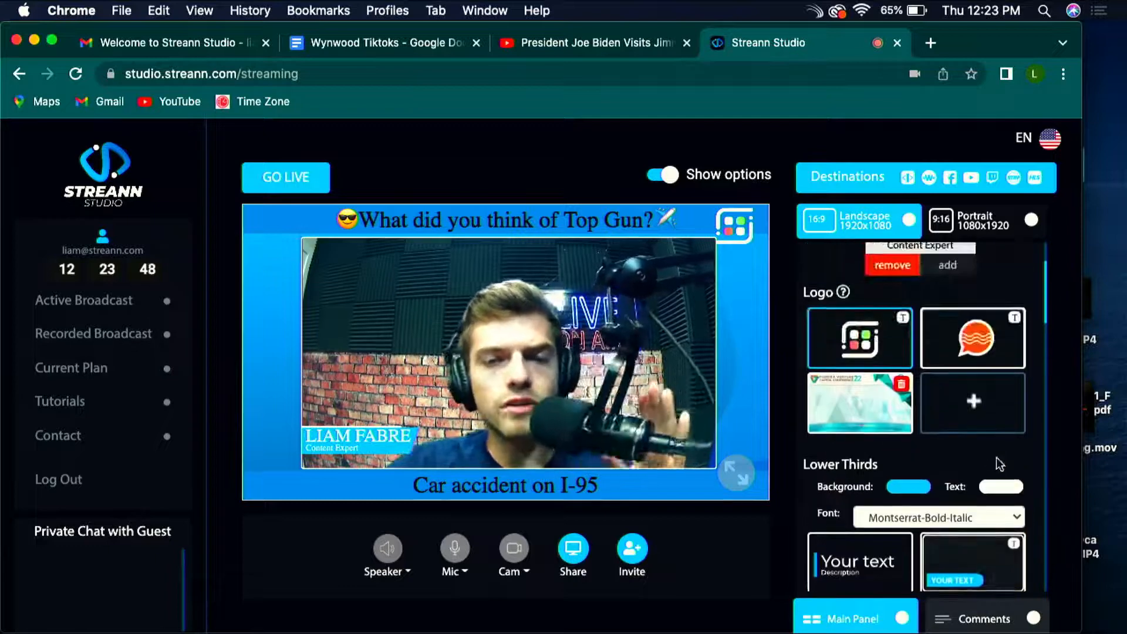
pyautogui.scroll(-5, 998, 458)
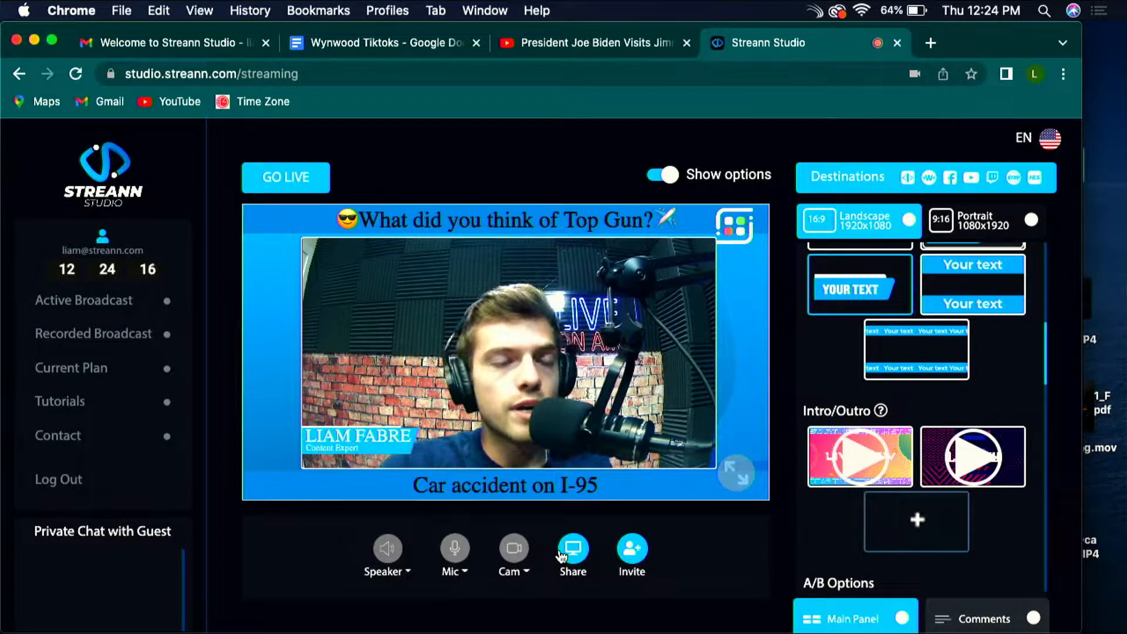
pyautogui.scroll(-2, 732, 534)
pyautogui.scroll(-10, 822, 514)
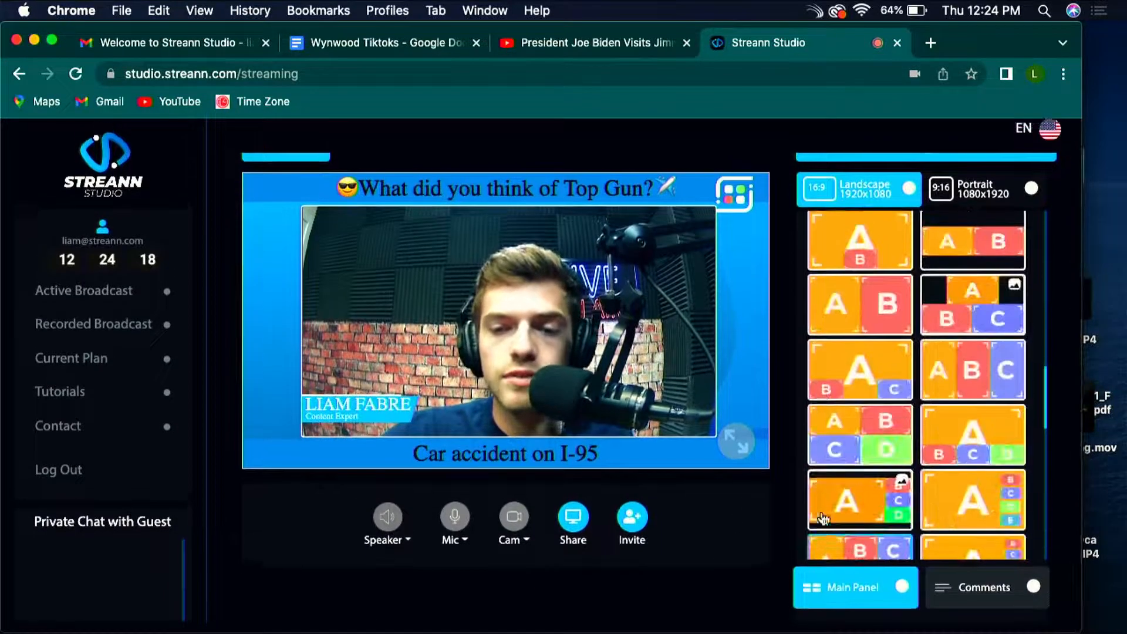
# Step: Switch the landscape layout to full-frame A with a small B inset at the lower centre
pyautogui.scroll(3, 933, 382)
pyautogui.scroll(-3, 940, 411)
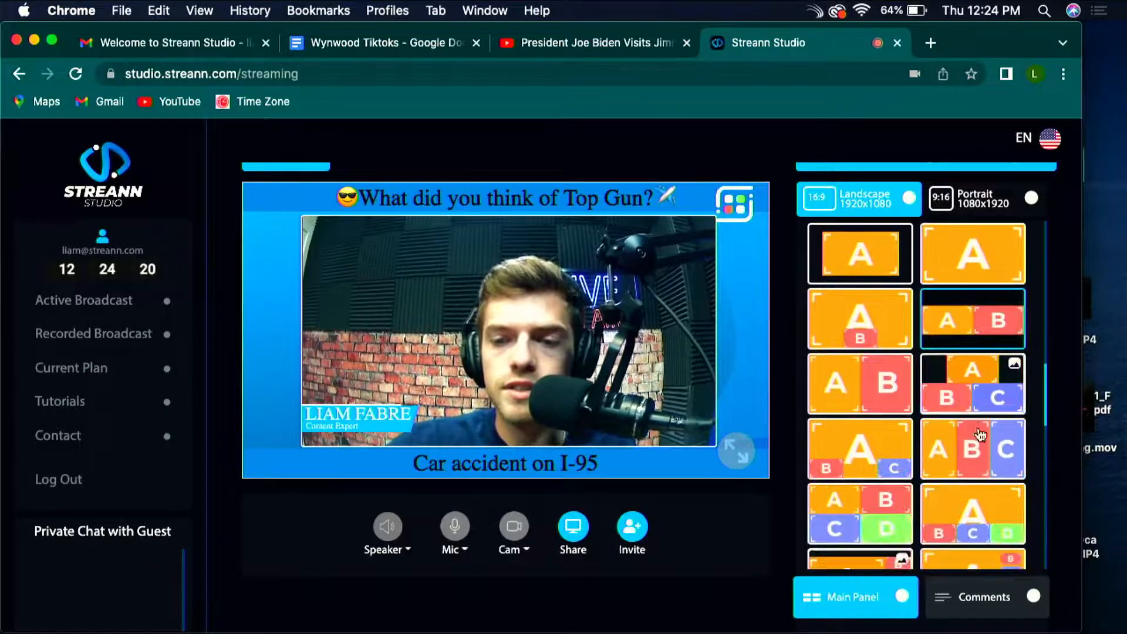
pyautogui.click(847, 312)
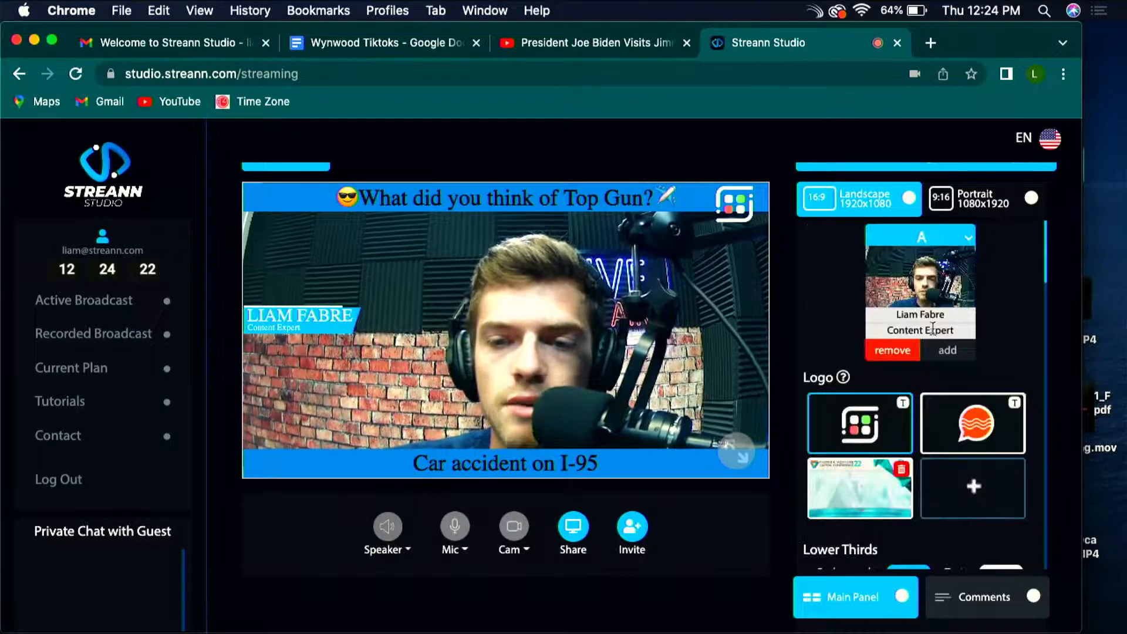
# Step: Try the camera source in position B of the inset layout, and return it to position A
pyautogui.click(960, 238)
pyautogui.click(940, 259)
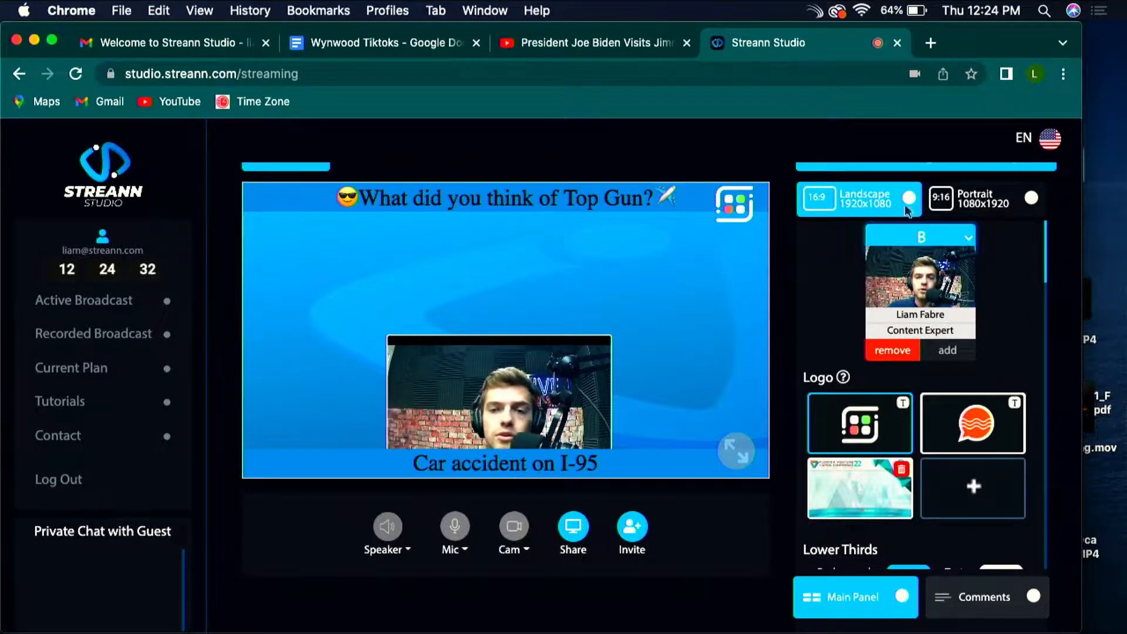
pyautogui.click(911, 238)
pyautogui.click(910, 238)
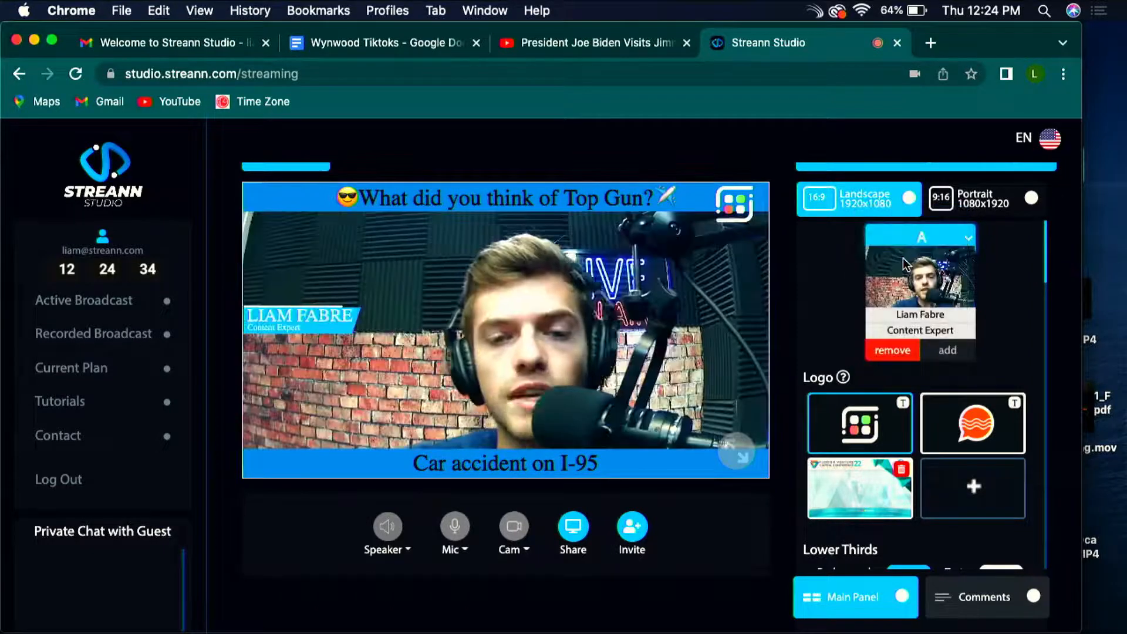
# Step: Look through the logo, lower third, intro/outro, A/B layout and background options for the landscape broadcast
pyautogui.scroll(-5, 984, 357)
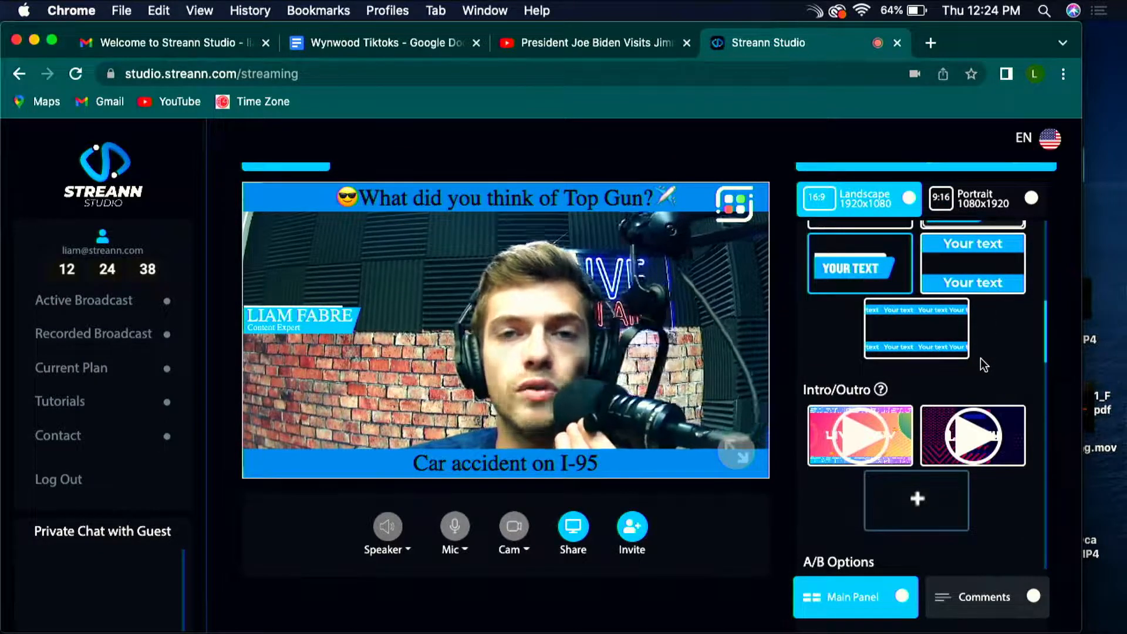
pyautogui.scroll(-3, 980, 358)
pyautogui.scroll(-1, 981, 354)
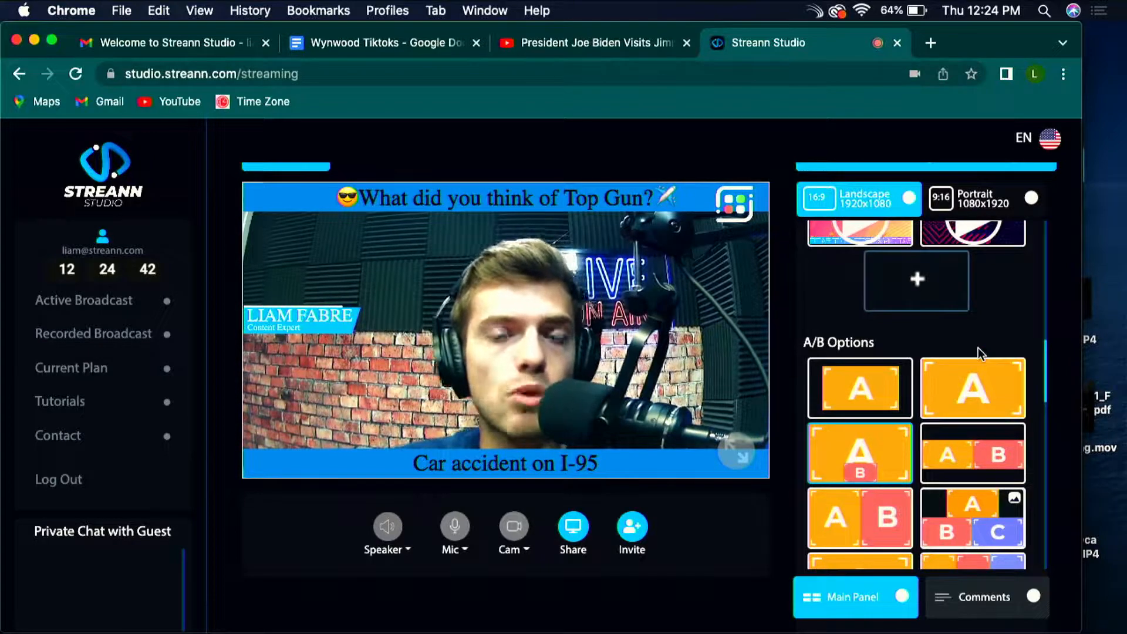
pyautogui.scroll(1, 1000, 317)
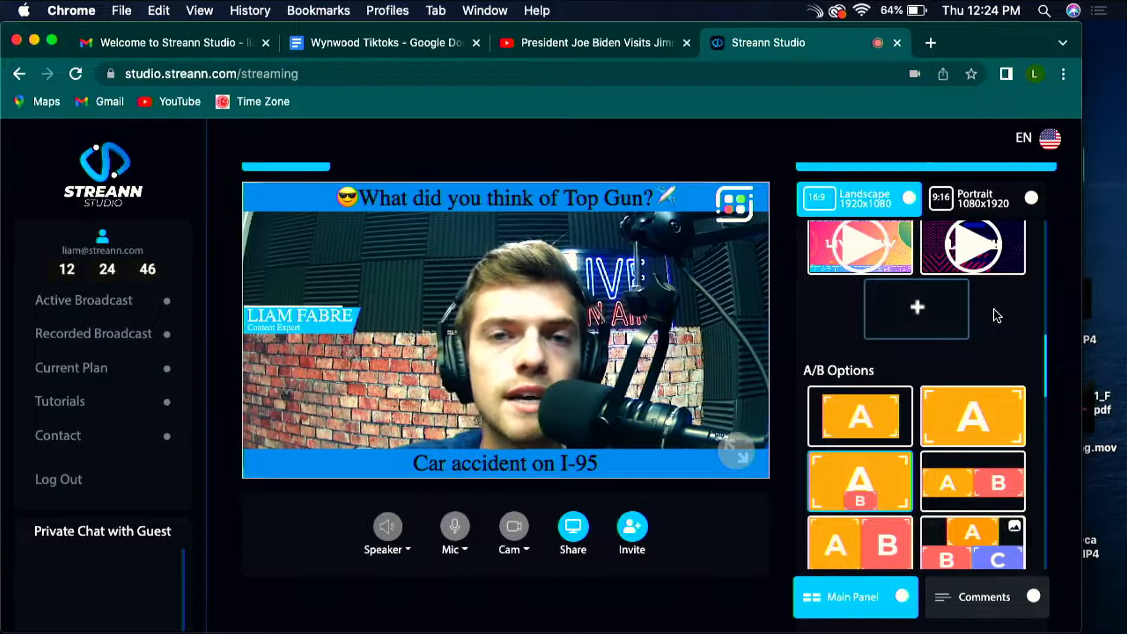
pyautogui.scroll(-2, 997, 316)
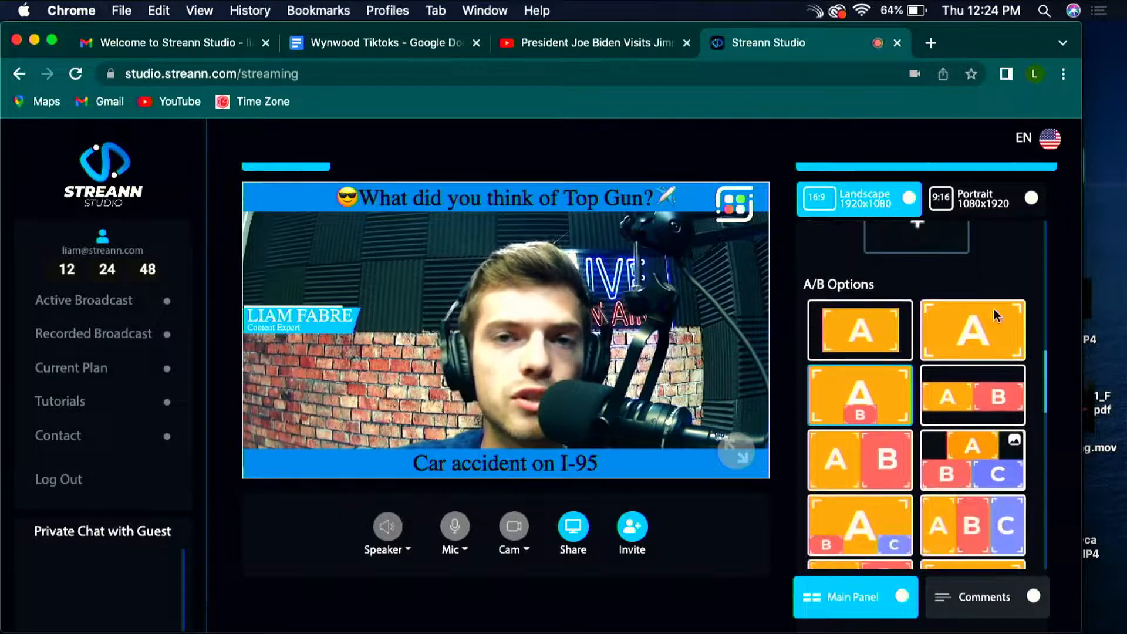
pyautogui.scroll(3, 998, 316)
pyautogui.scroll(3, 996, 316)
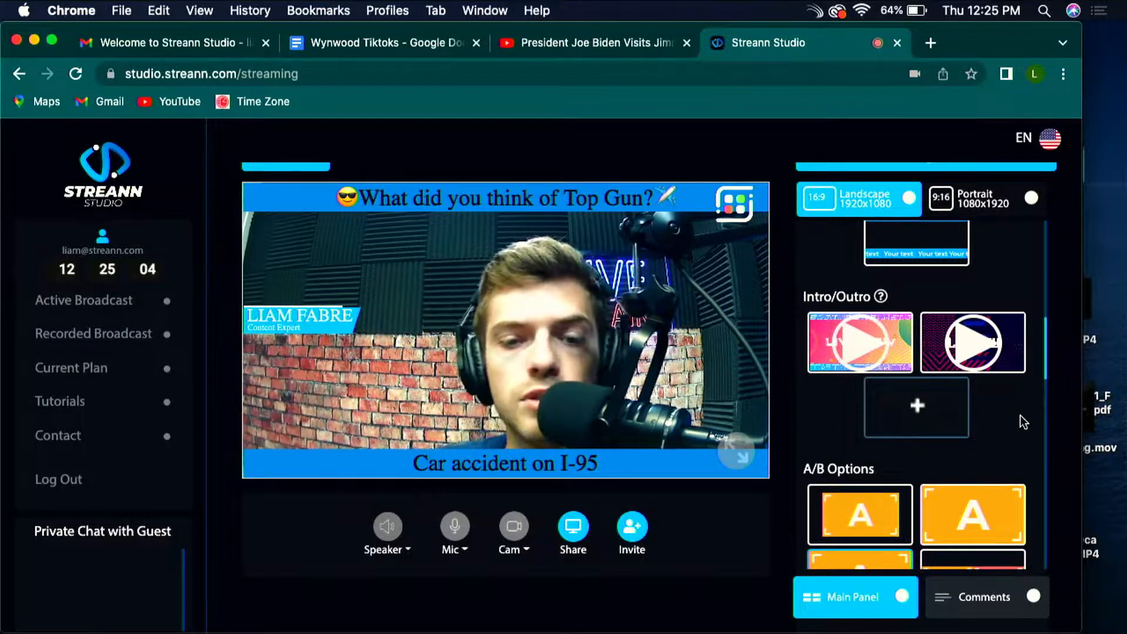
pyautogui.scroll(-1, 992, 433)
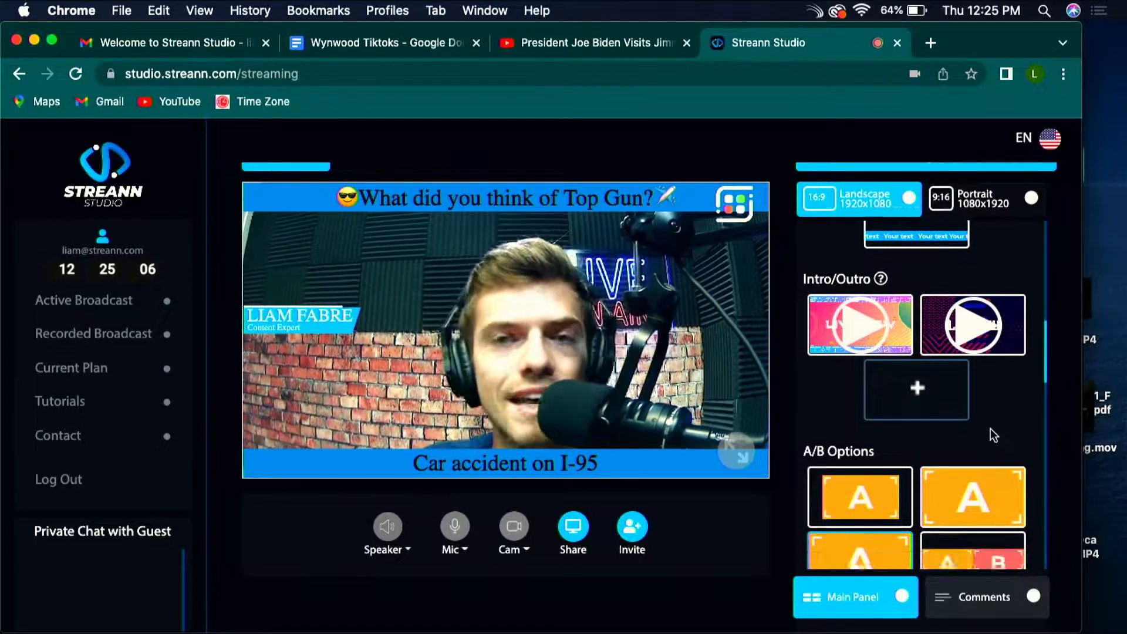
pyautogui.scroll(-1, 991, 430)
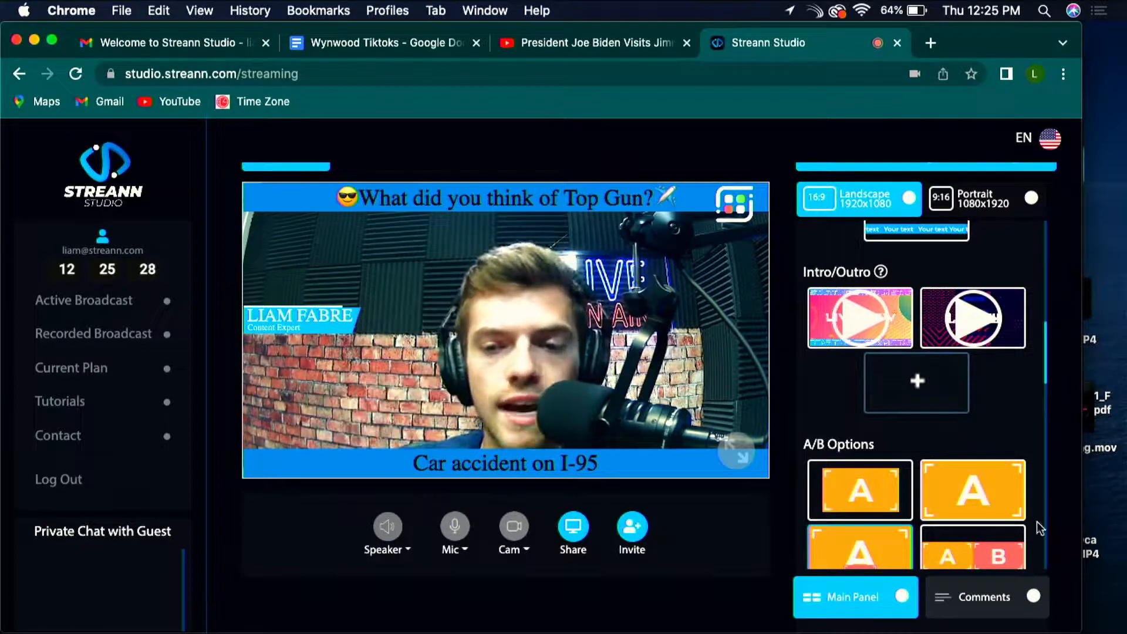
pyautogui.scroll(-2, 994, 429)
pyautogui.scroll(2, 995, 431)
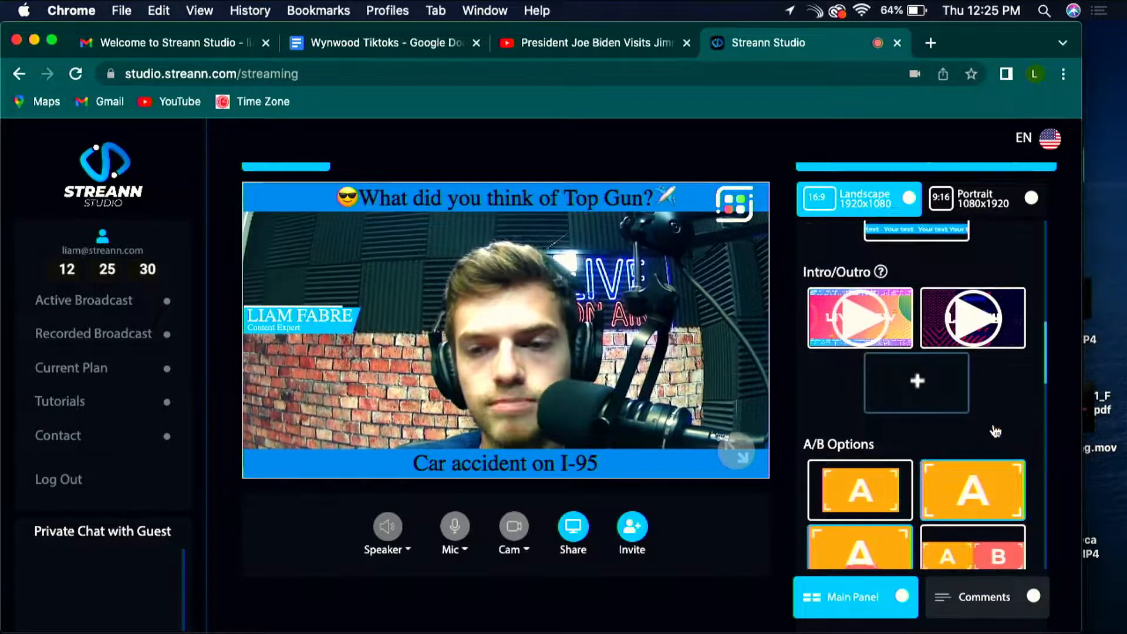
pyautogui.scroll(2, 996, 432)
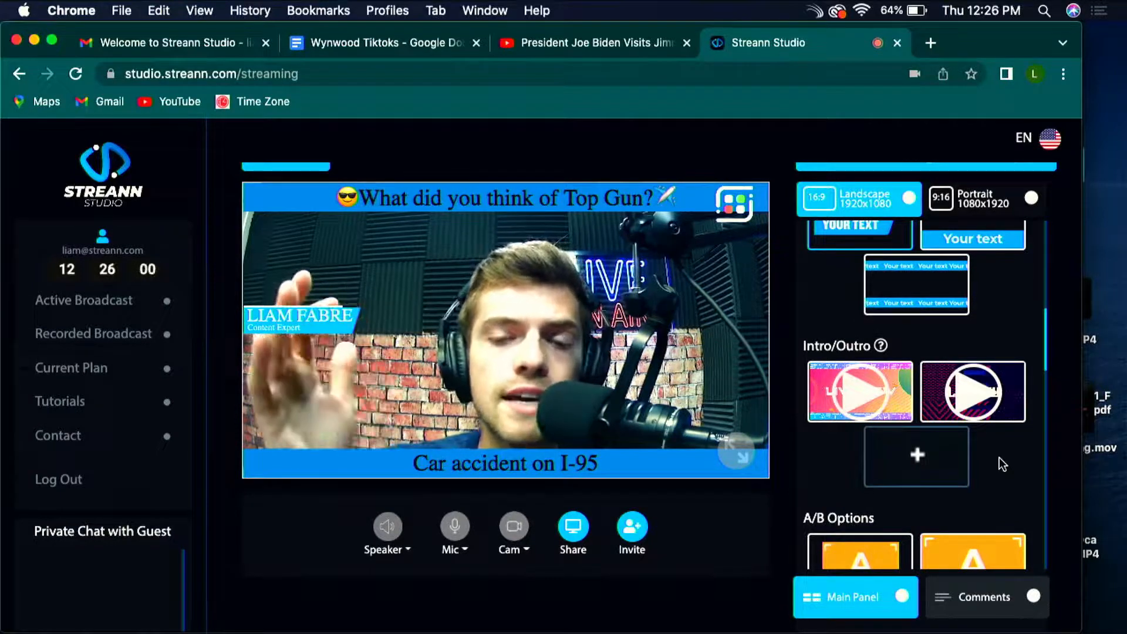
pyautogui.scroll(5, 999, 457)
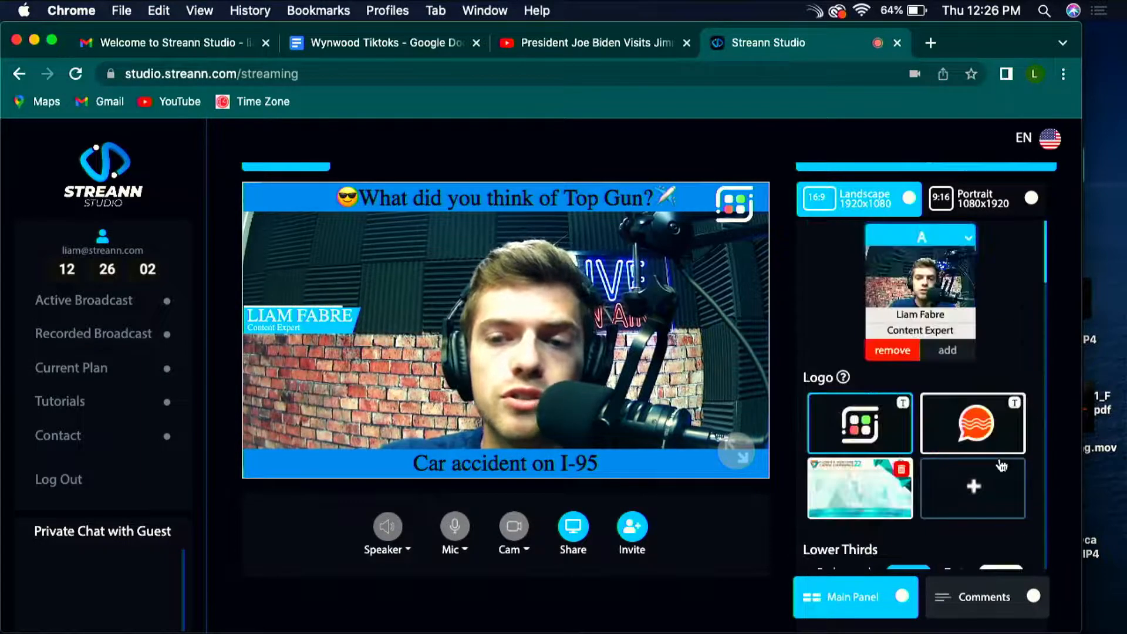
pyautogui.scroll(-10, 1001, 461)
pyautogui.scroll(10, 987, 470)
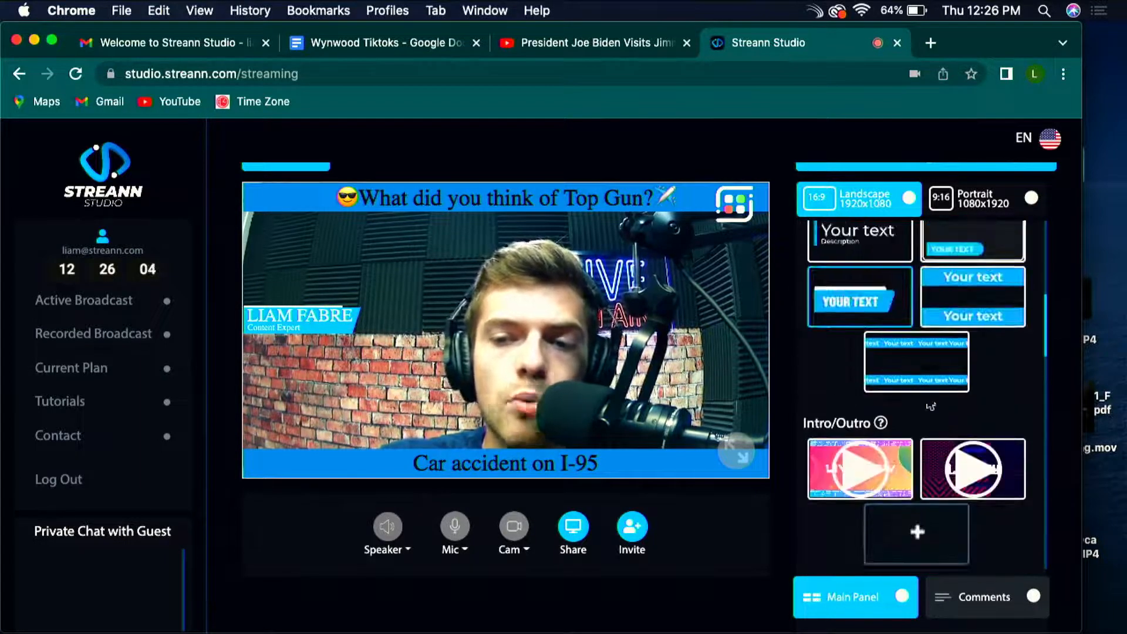
pyautogui.scroll(-10, 938, 407)
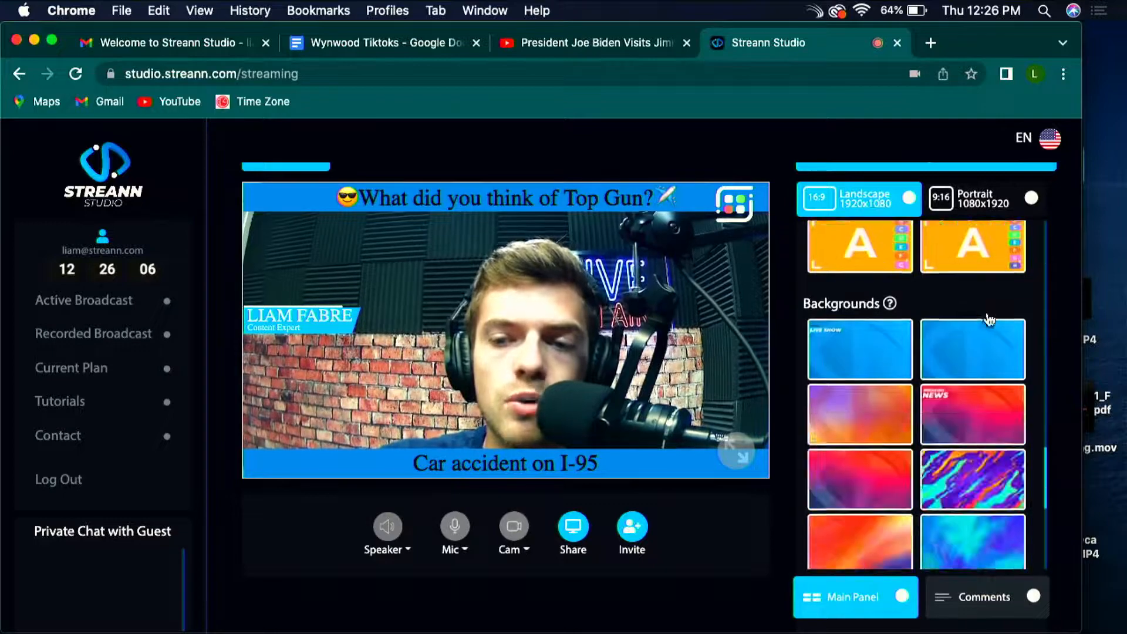
pyautogui.scroll(10, 863, 416)
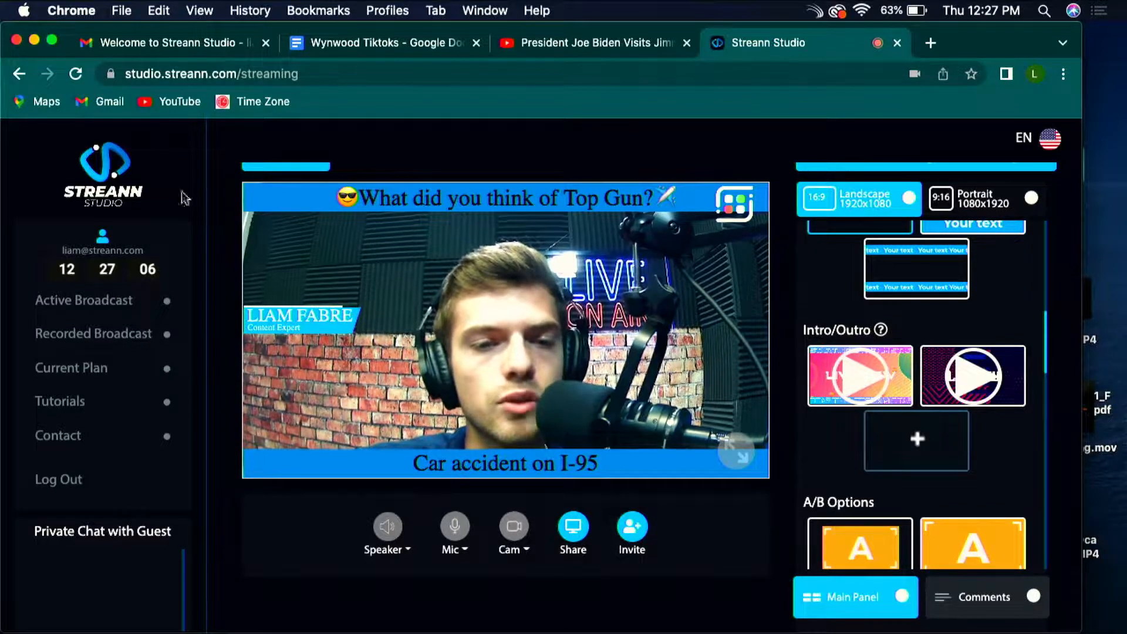
# Step: Open the go-live setup to examine its description, director name and destination choices, and close it without starting
pyautogui.scroll(1, 294, 293)
pyautogui.click(286, 177)
pyautogui.scroll(-3, 343, 516)
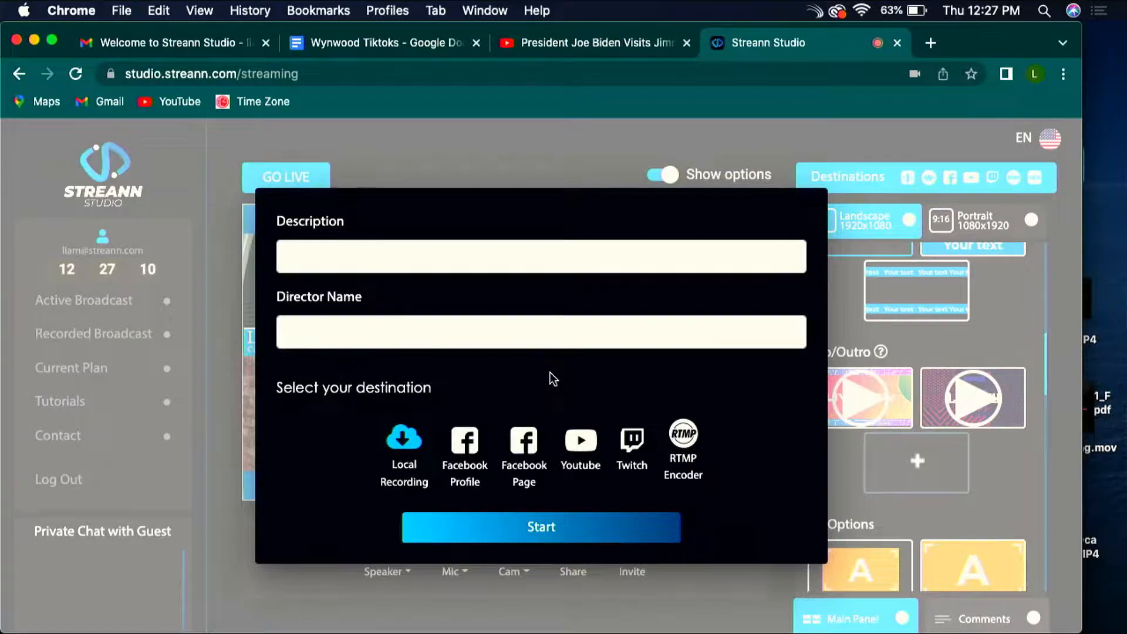
pyautogui.click(238, 539)
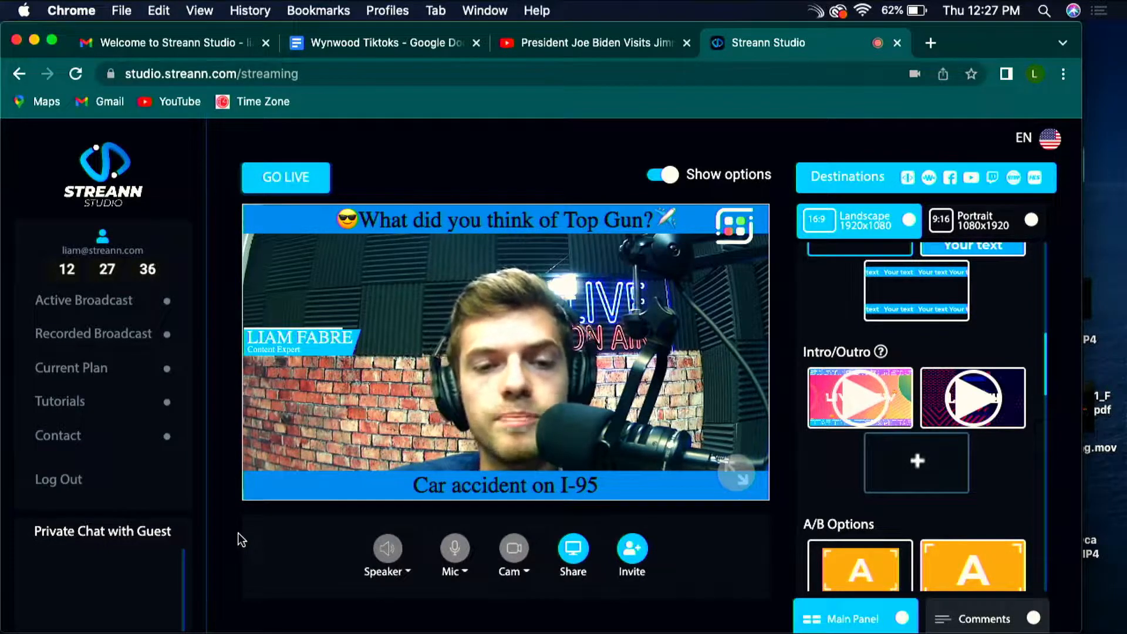
# Step: Try the rounded lower third style, open and close the static text bar settings, and restore the slanted lower third
pyautogui.scroll(4, 858, 446)
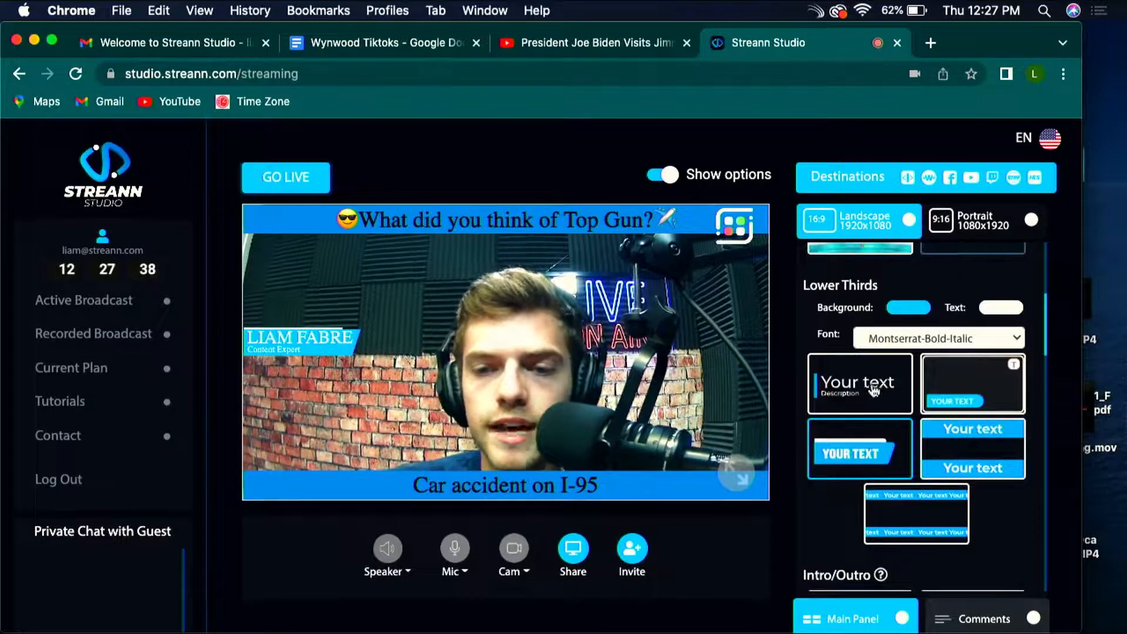
pyautogui.click(956, 380)
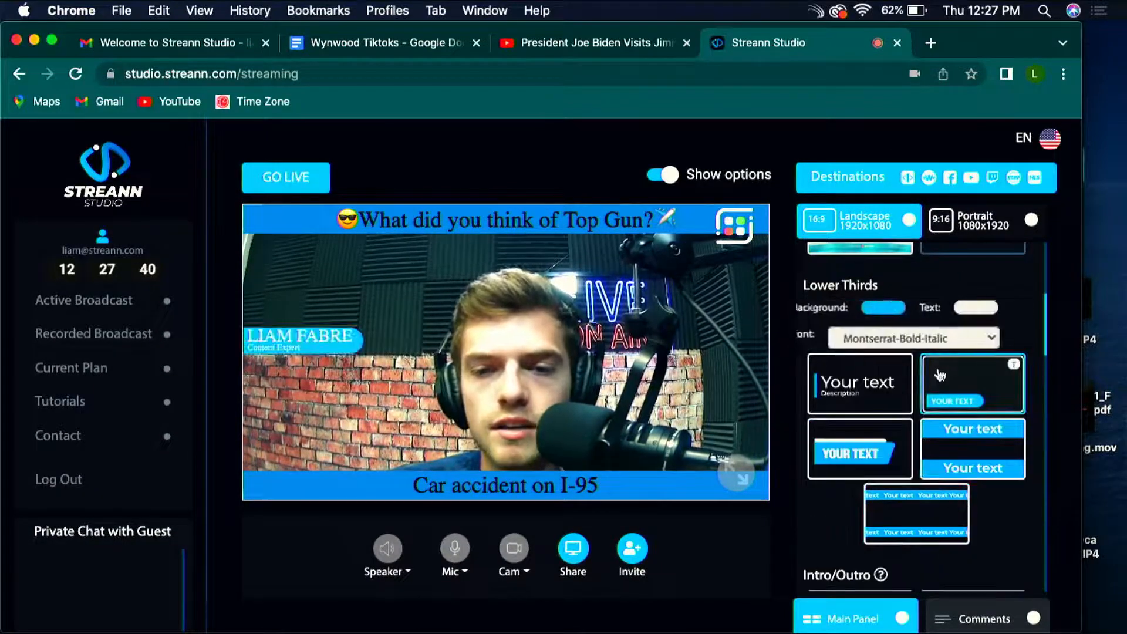
pyautogui.click(938, 437)
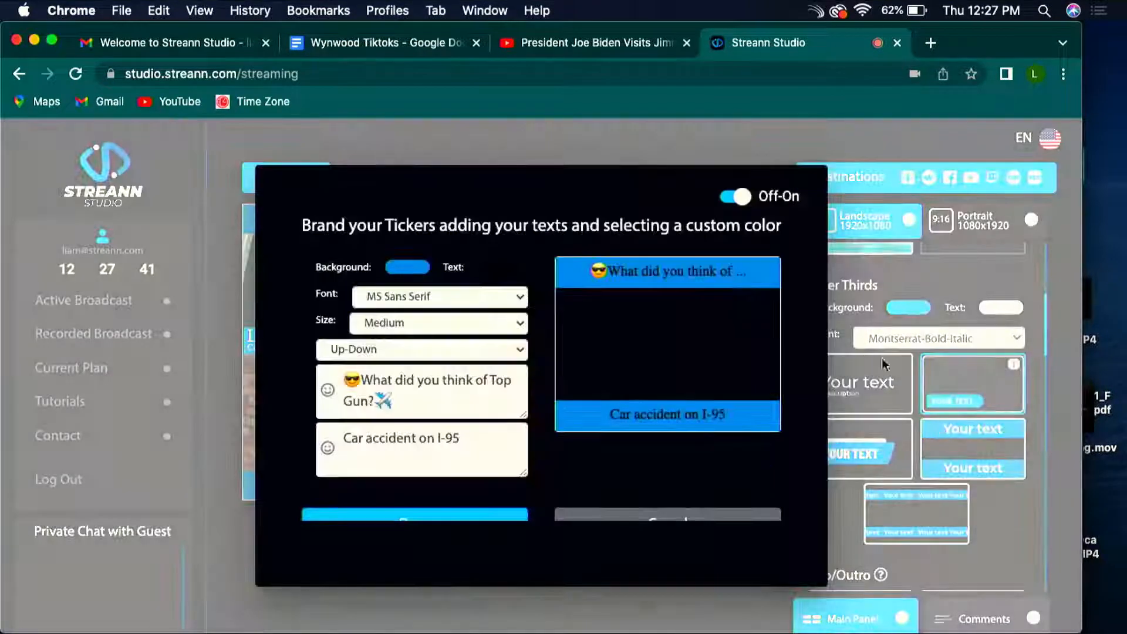
pyautogui.click(875, 387)
pyautogui.click(855, 434)
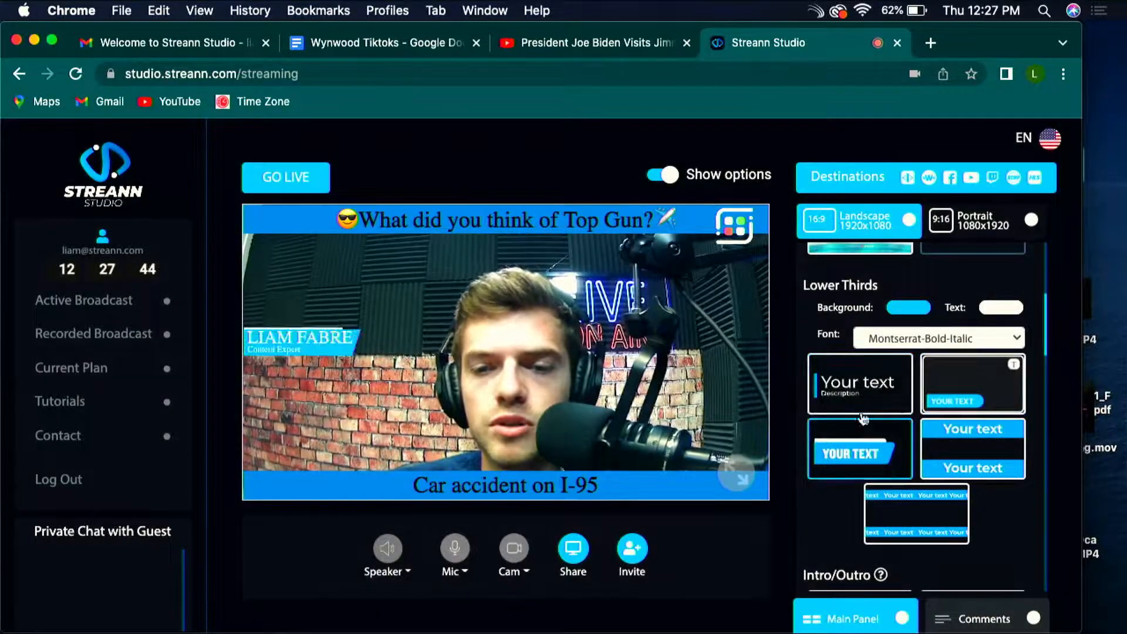
# Step: Remove the slanted name lower third from the broadcast
pyautogui.scroll(5, 861, 419)
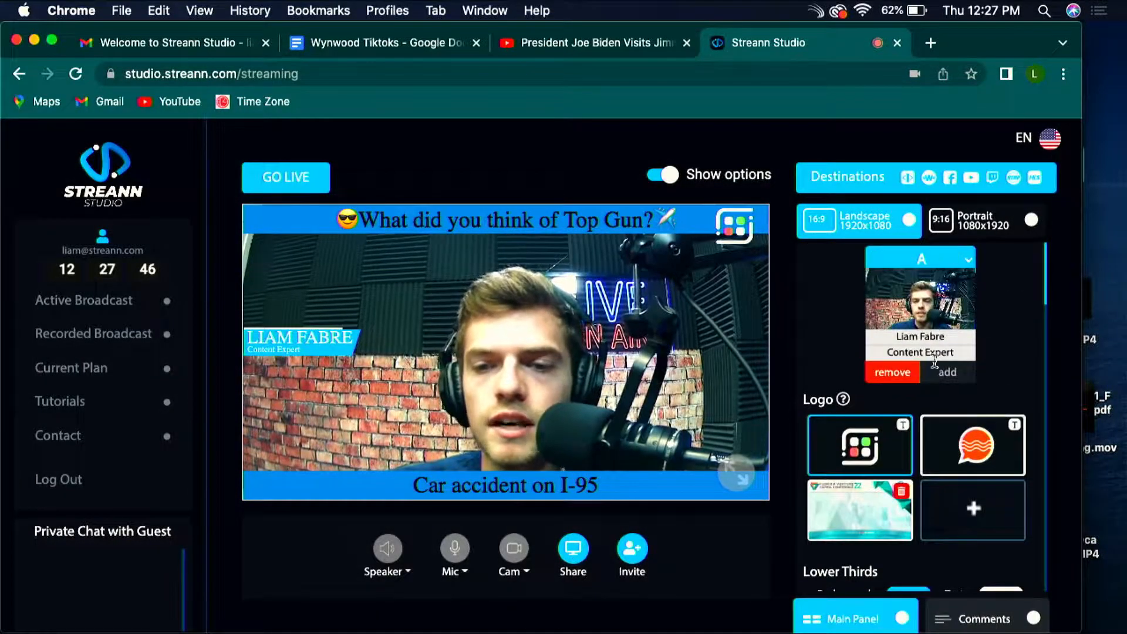
pyautogui.scroll(-5, 957, 378)
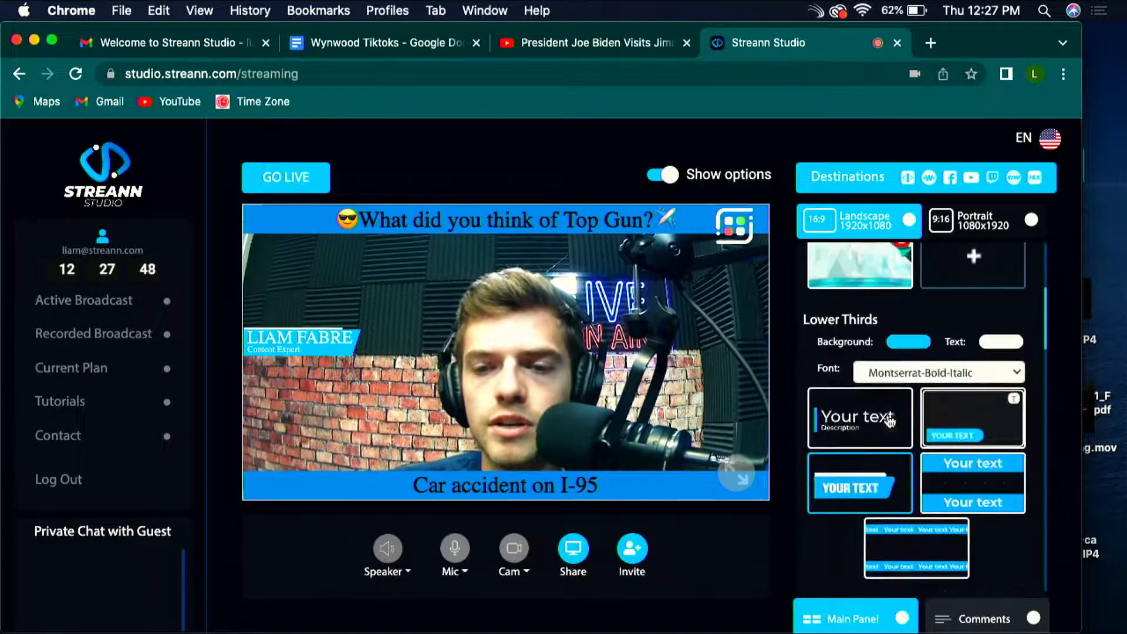
pyautogui.click(903, 475)
pyautogui.scroll(4, 926, 373)
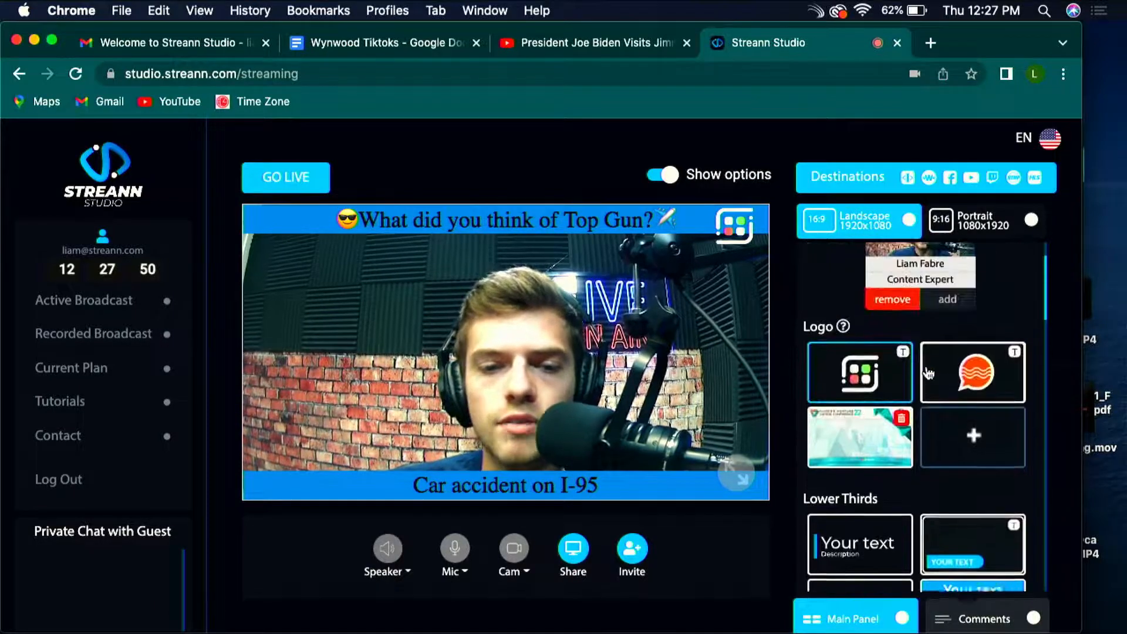
pyautogui.scroll(-3, 927, 374)
# Step: Turn off the static upper and lower text bars on the broadcast
pyautogui.click(966, 512)
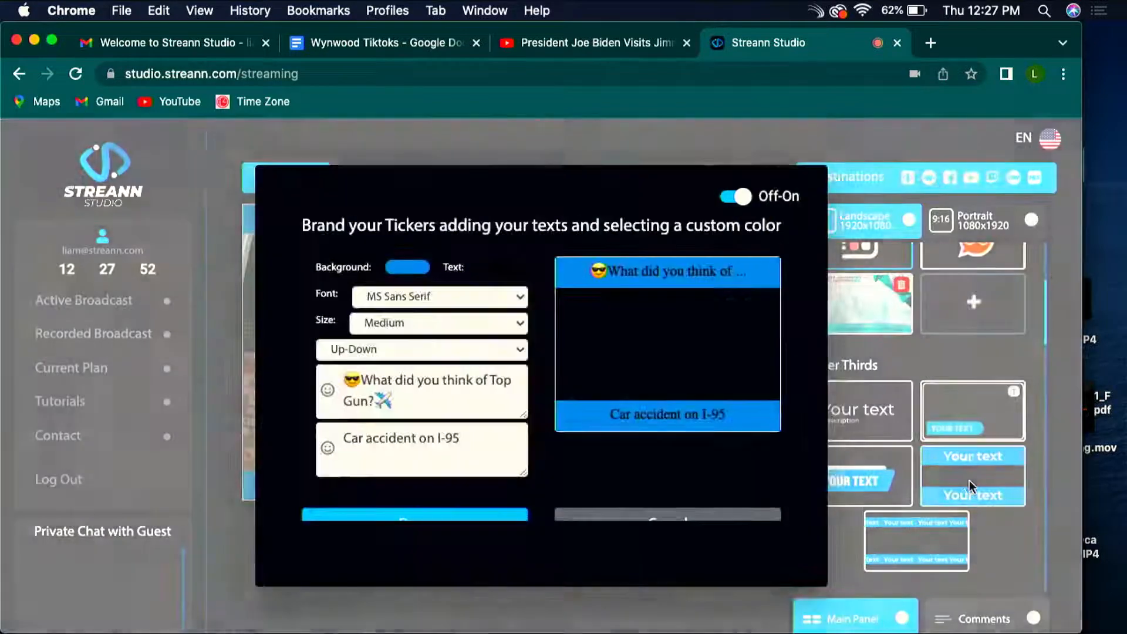
pyautogui.scroll(-2, 619, 415)
pyautogui.scroll(2, 770, 387)
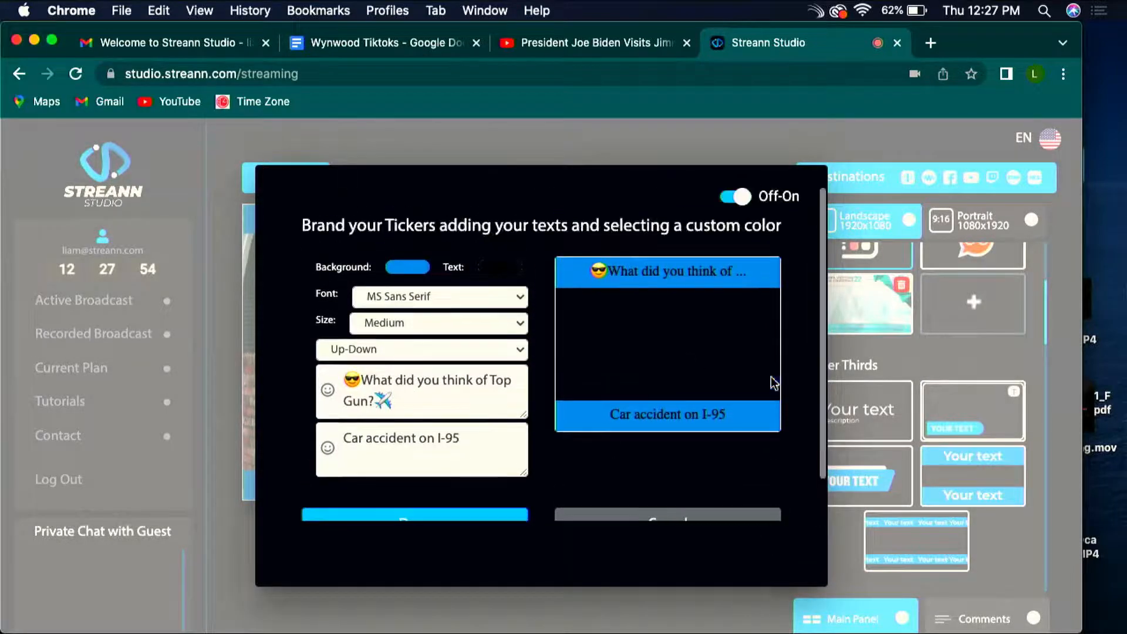
pyautogui.scroll(-2, 784, 419)
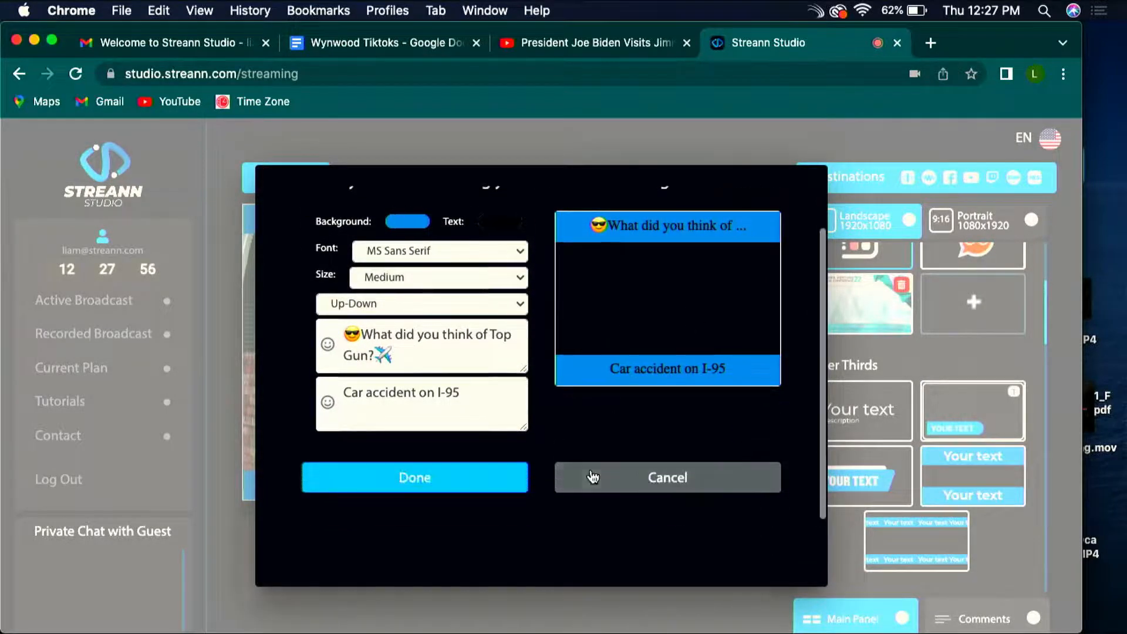
pyautogui.click(506, 478)
# Step: Switch the broadcast logo to the orange speech bubble with waves
pyautogui.scroll(-8, 1023, 502)
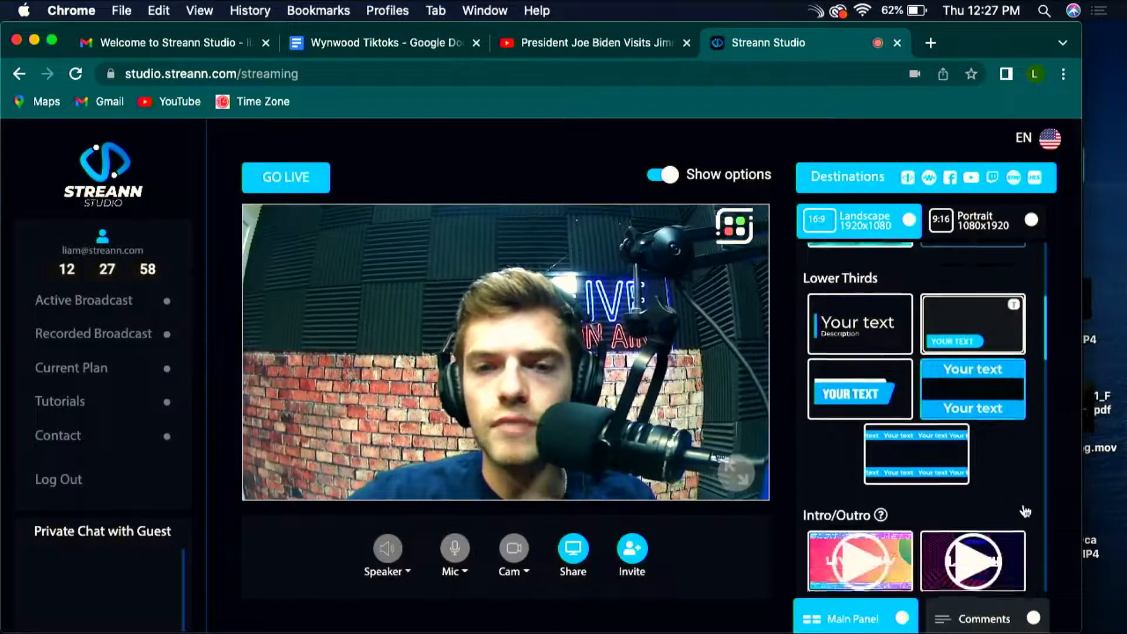
pyautogui.scroll(12, 1023, 505)
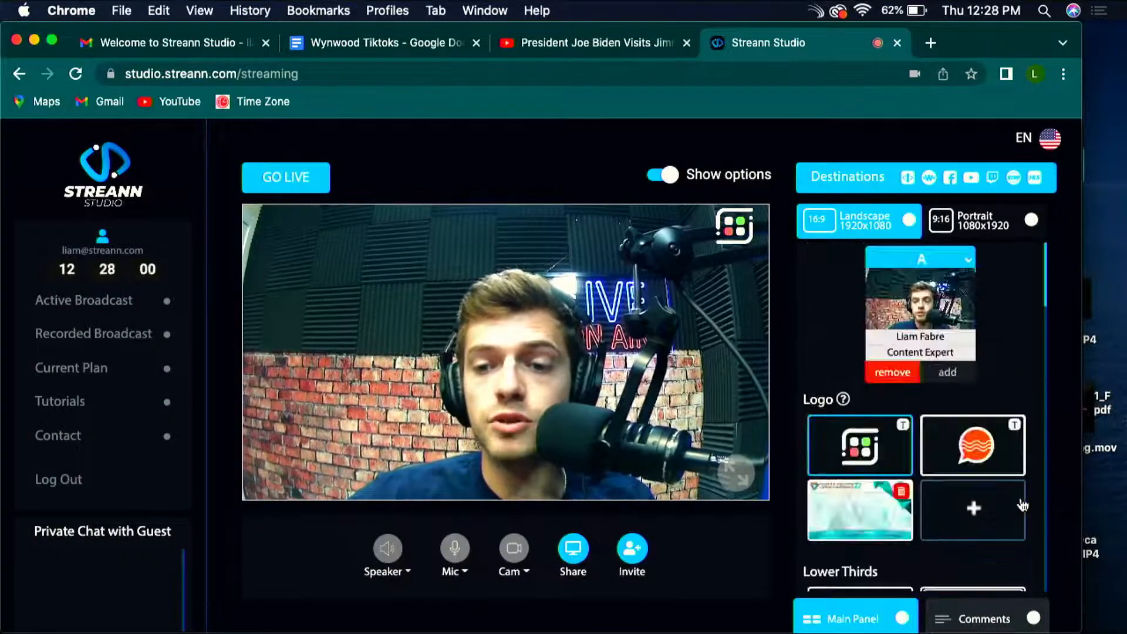
pyautogui.click(974, 448)
# Step: Check the A/B layout options and play the pink intro/outro clip
pyautogui.scroll(-5, 992, 424)
pyautogui.scroll(-5, 992, 424)
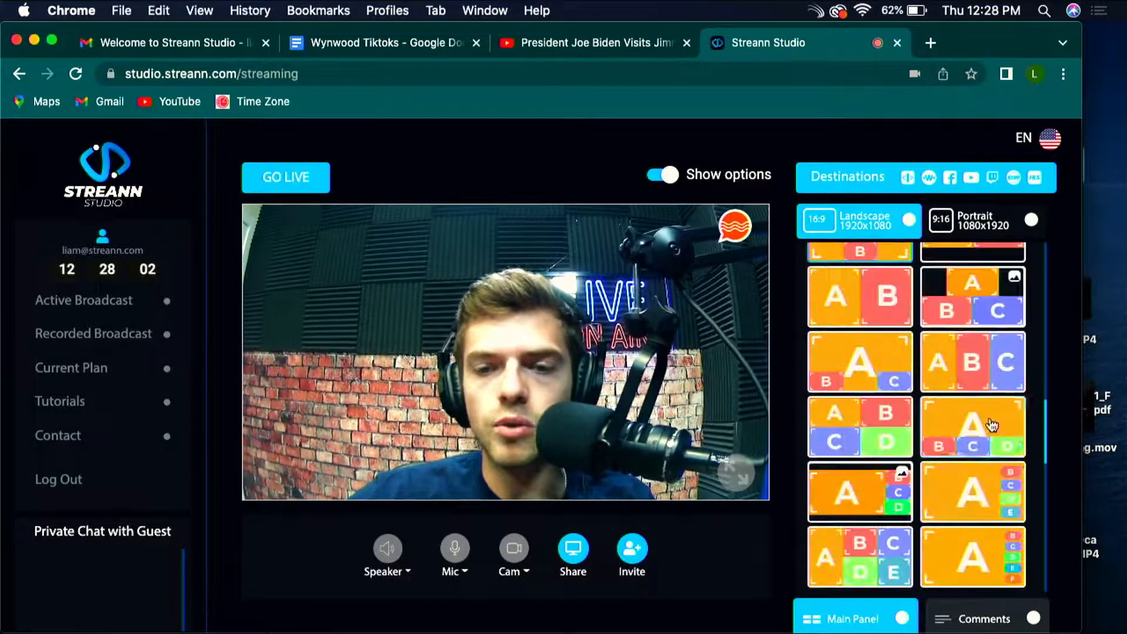
pyautogui.scroll(-4, 992, 424)
pyautogui.scroll(4, 991, 424)
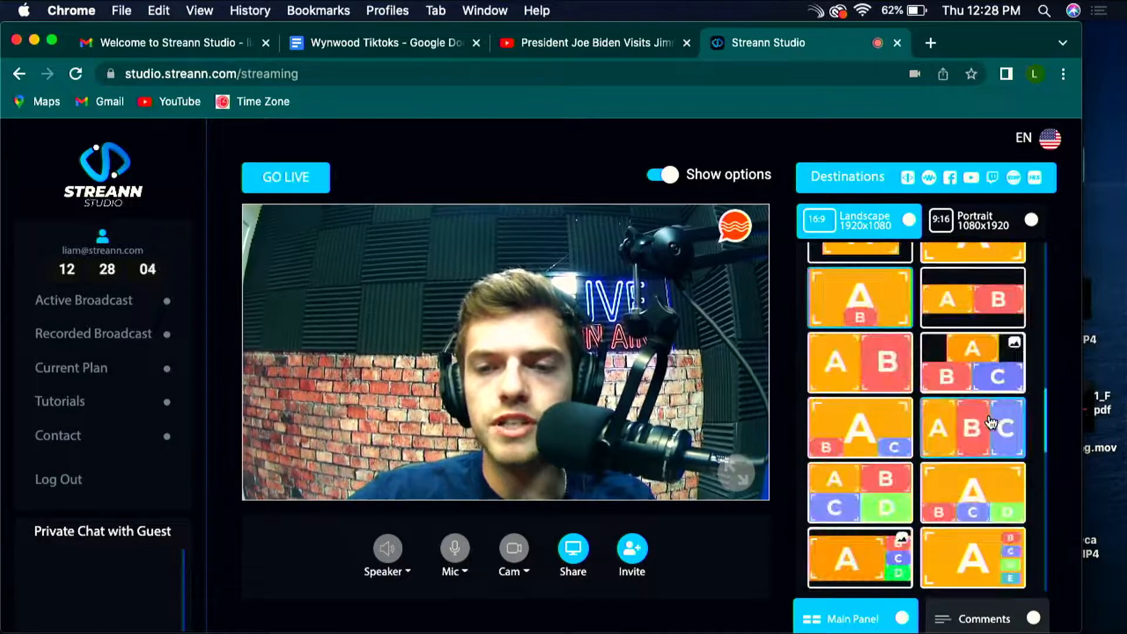
pyautogui.scroll(-4, 991, 423)
pyautogui.scroll(8, 987, 413)
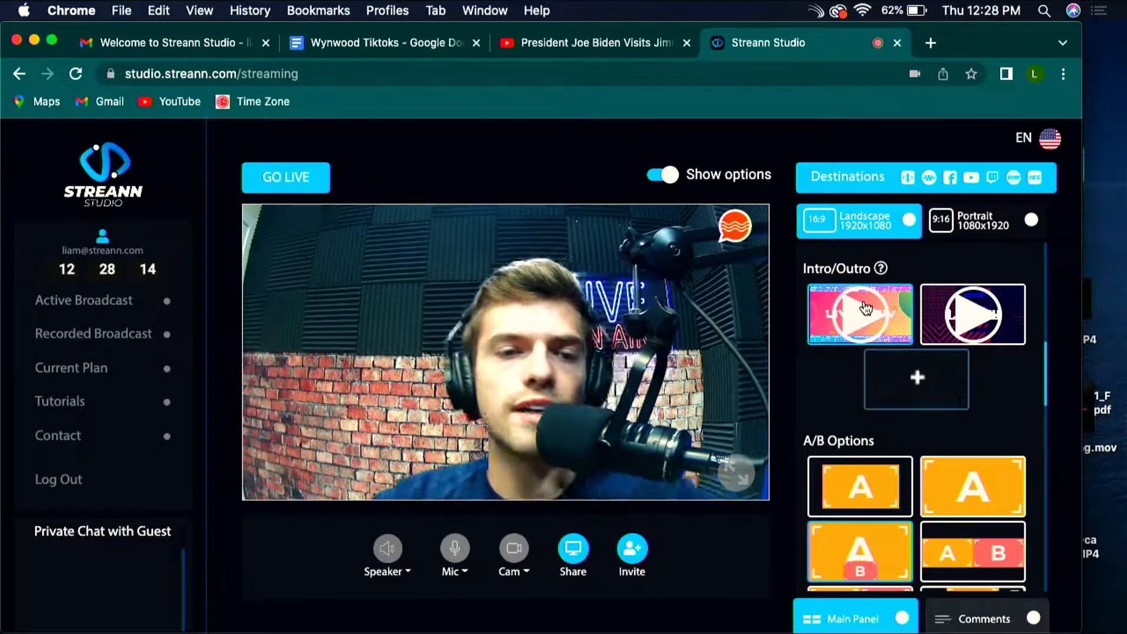
pyautogui.click(864, 327)
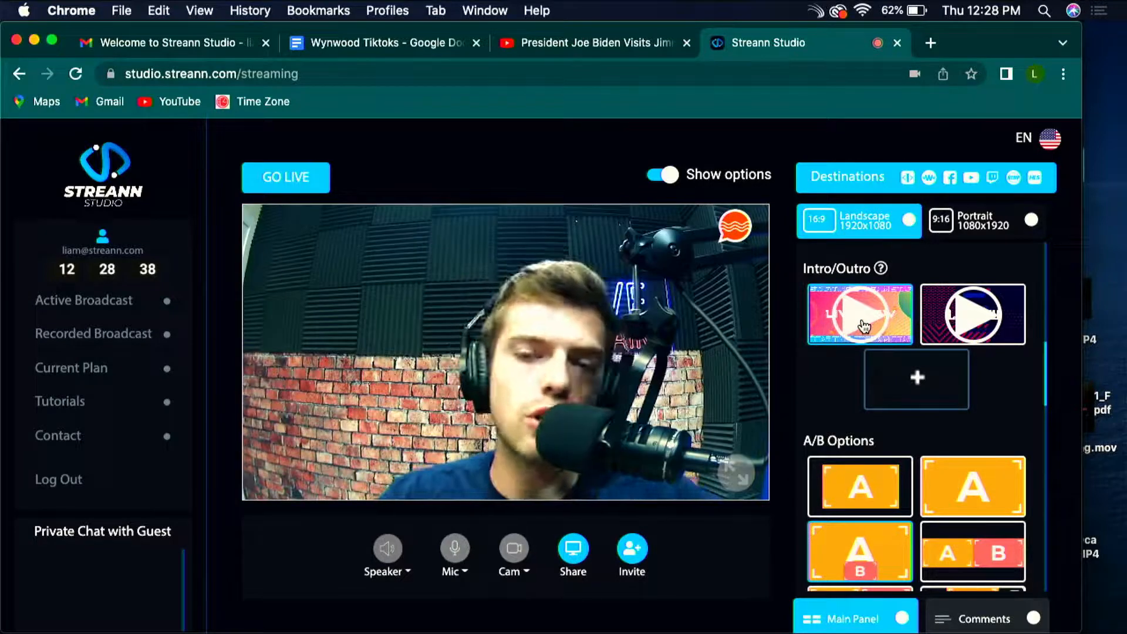
# Step: Show the slanted name lower third with the presenter's name and job title on the broadcast
pyautogui.scroll(5, 864, 326)
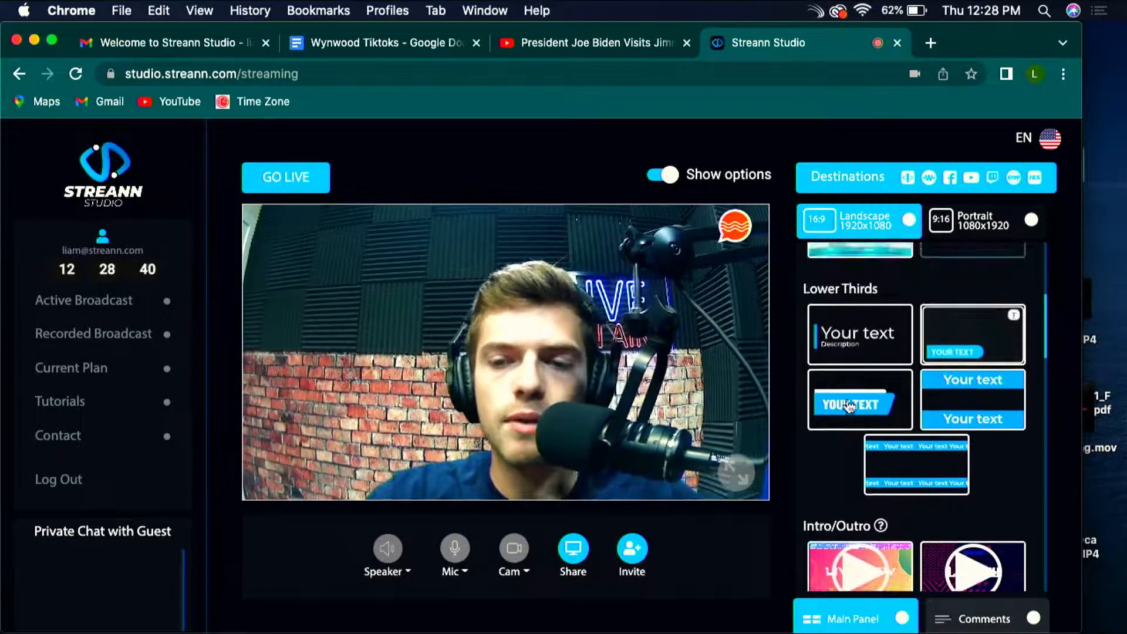
pyautogui.scroll(6, 850, 406)
pyautogui.scroll(-5, 924, 399)
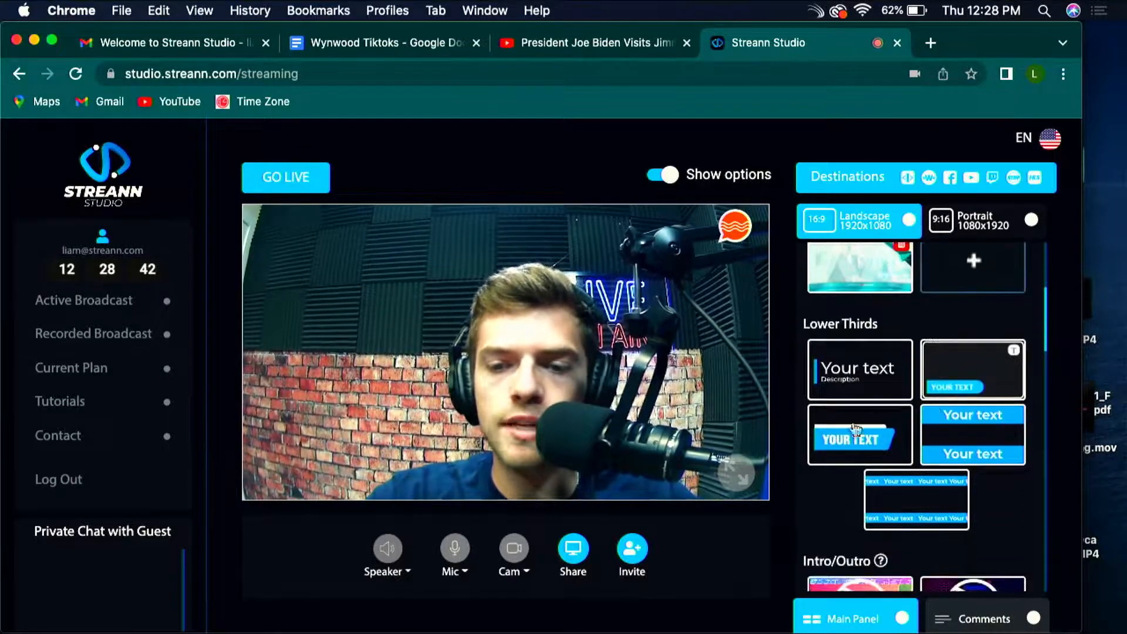
pyautogui.click(855, 430)
# Step: Turn on the scrolling up-down tickers reading "What did you think of Top Gun?" and "Car accident on I-95"
pyautogui.scroll(-2, 991, 534)
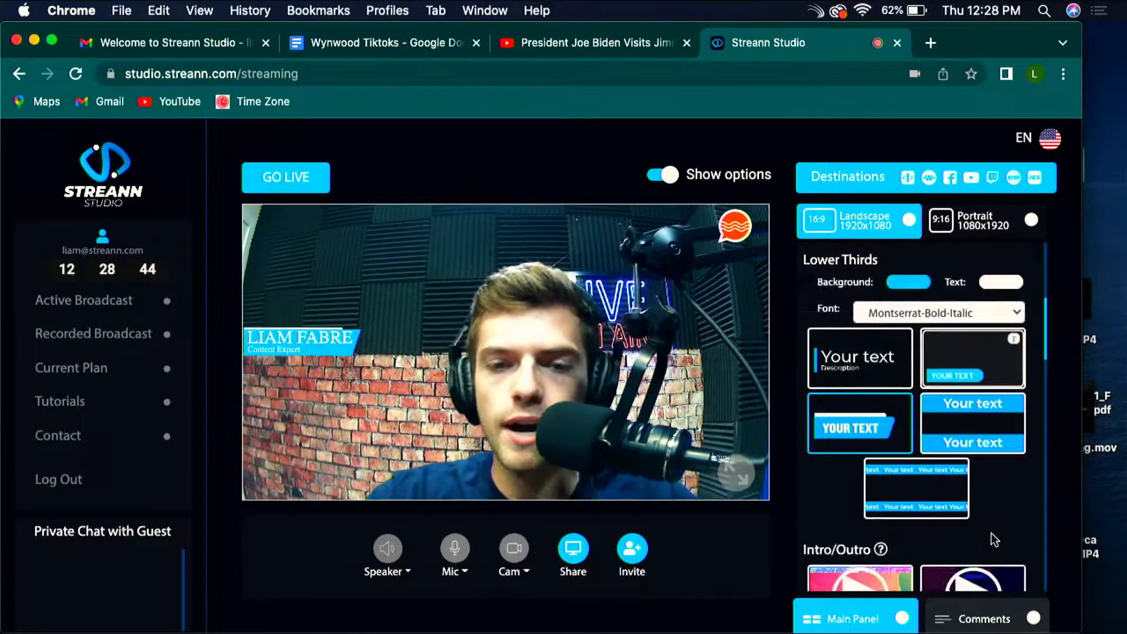
pyautogui.scroll(-4, 991, 535)
pyautogui.scroll(2, 955, 455)
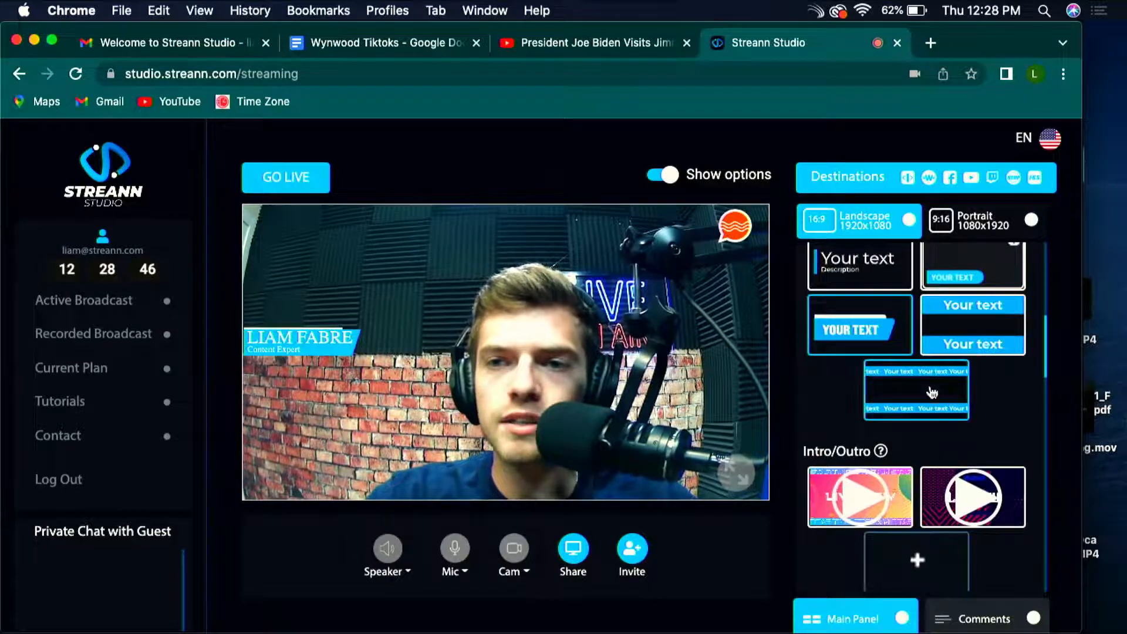
pyautogui.click(932, 393)
pyautogui.scroll(-1, 451, 427)
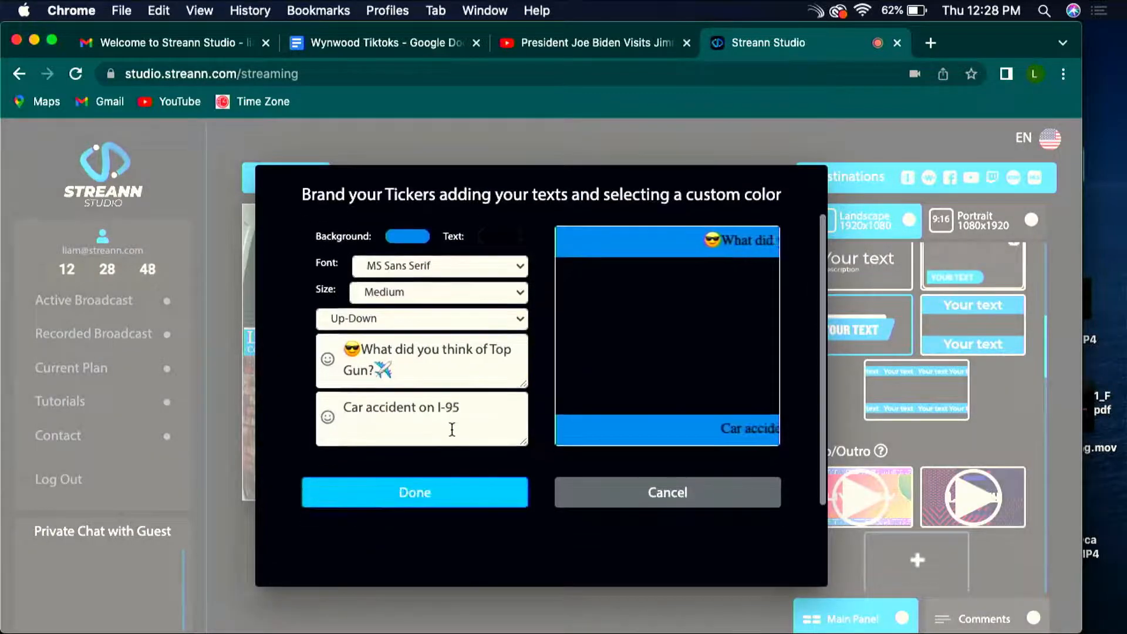
pyautogui.click(456, 499)
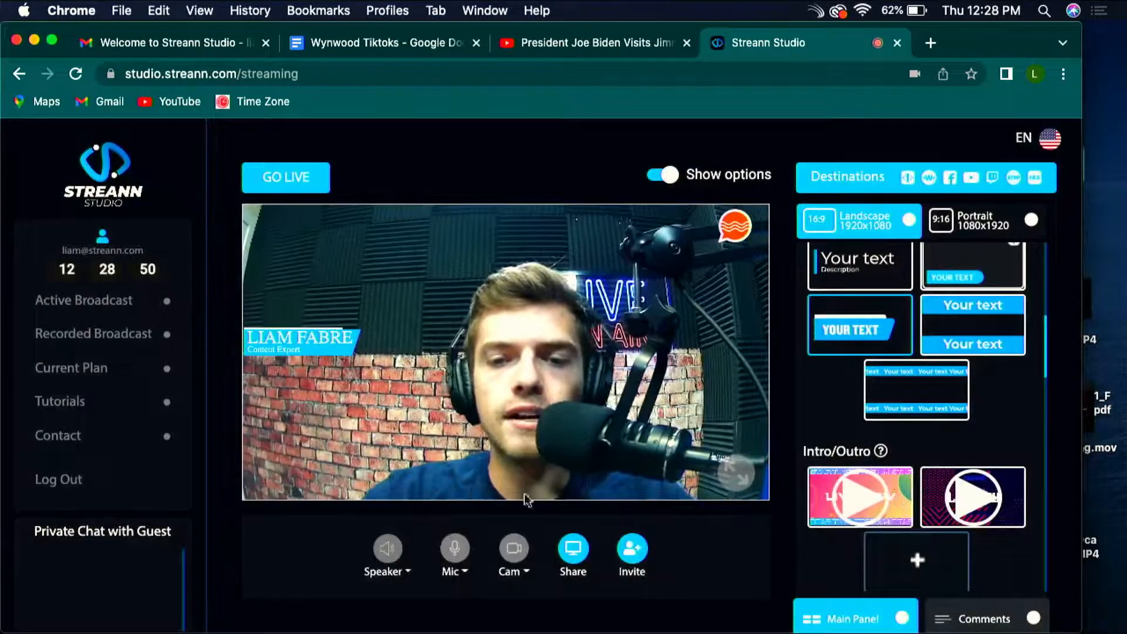
pyautogui.click(931, 400)
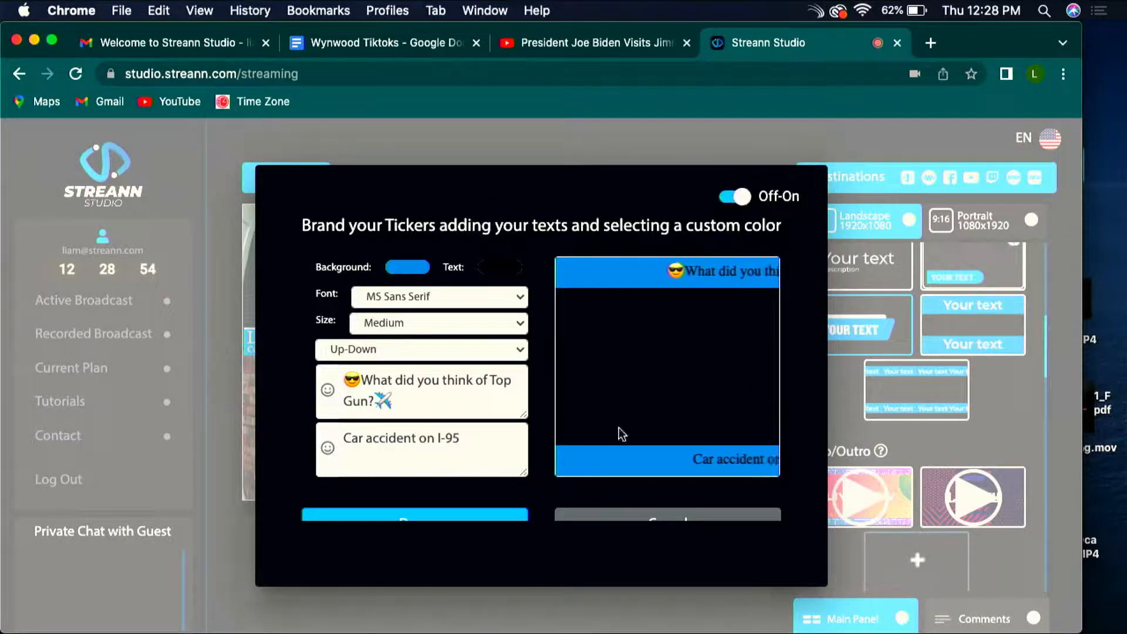
pyautogui.scroll(-1, 446, 483)
pyautogui.click(432, 486)
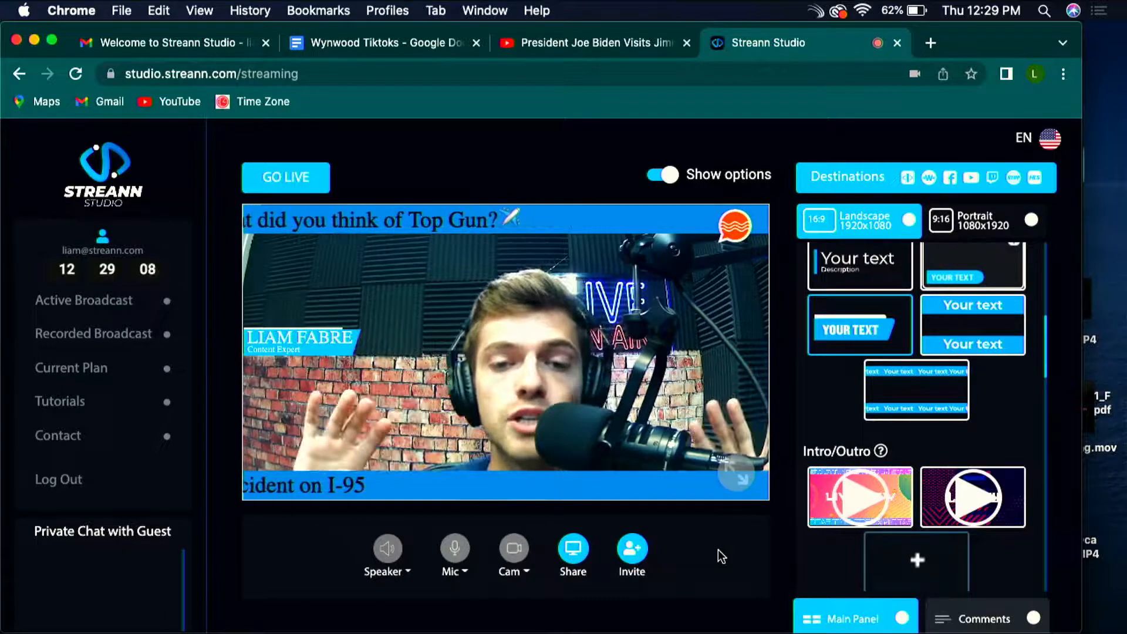
pyautogui.click(881, 393)
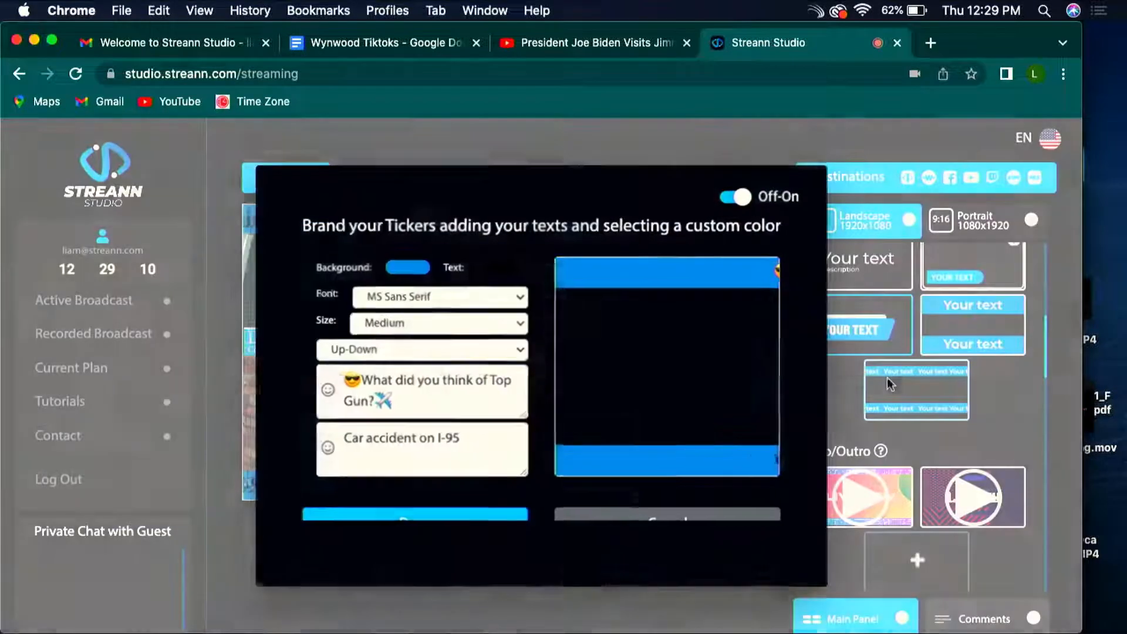
pyautogui.click(740, 197)
pyautogui.click(1020, 448)
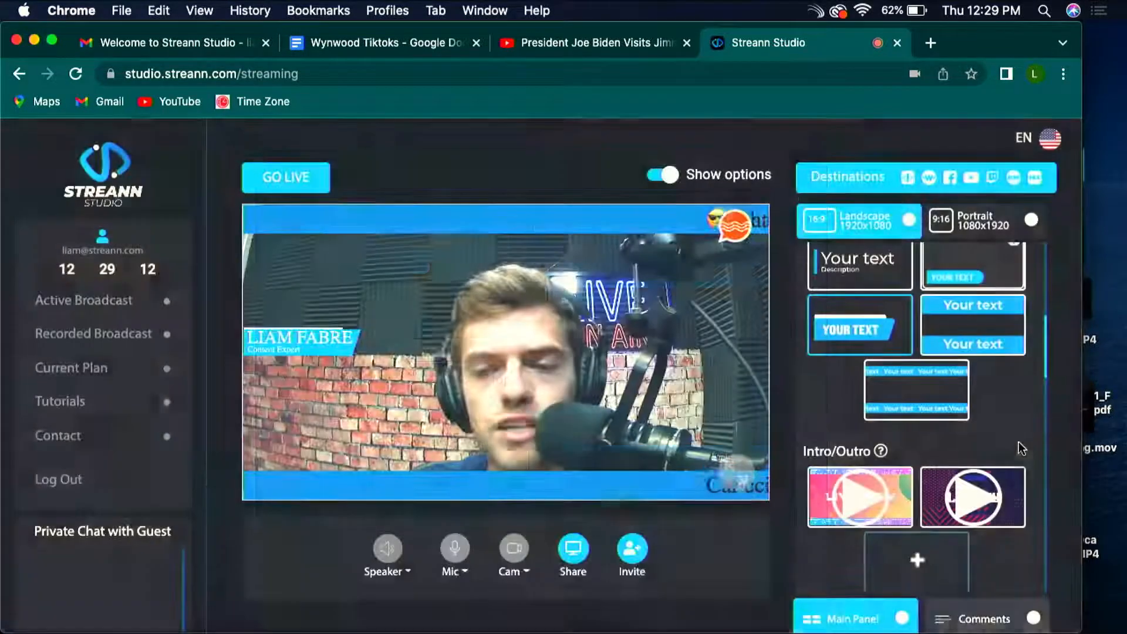
# Step: Turn off the upper and lower scrolling tickers and apply the change to the broadcast
pyautogui.scroll(6, 1017, 444)
pyautogui.scroll(-6, 969, 411)
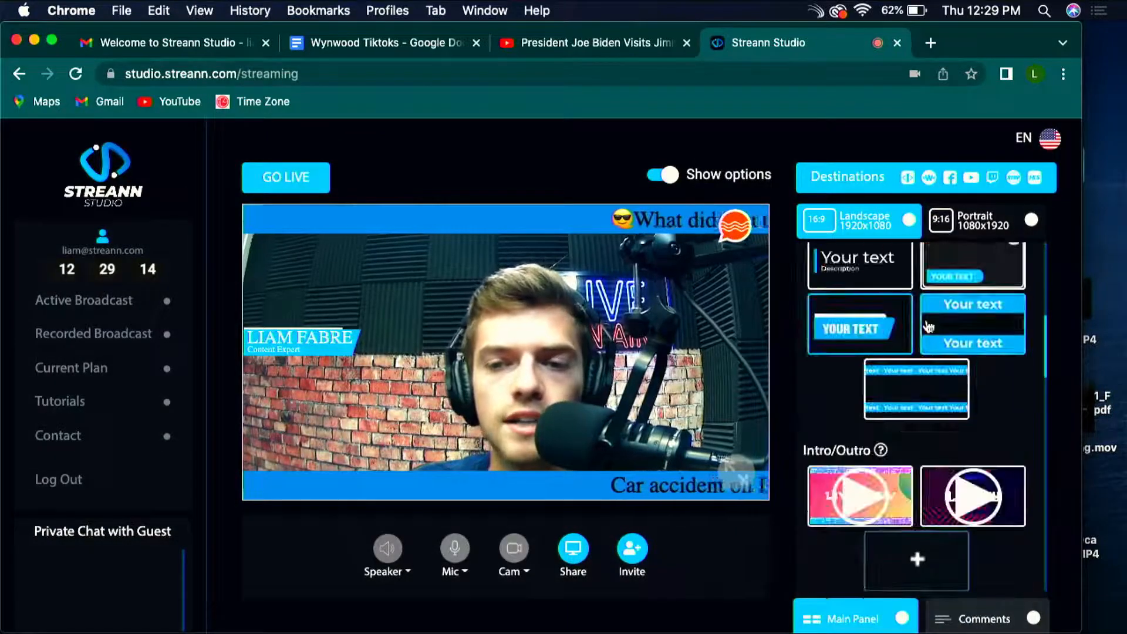
pyautogui.click(939, 400)
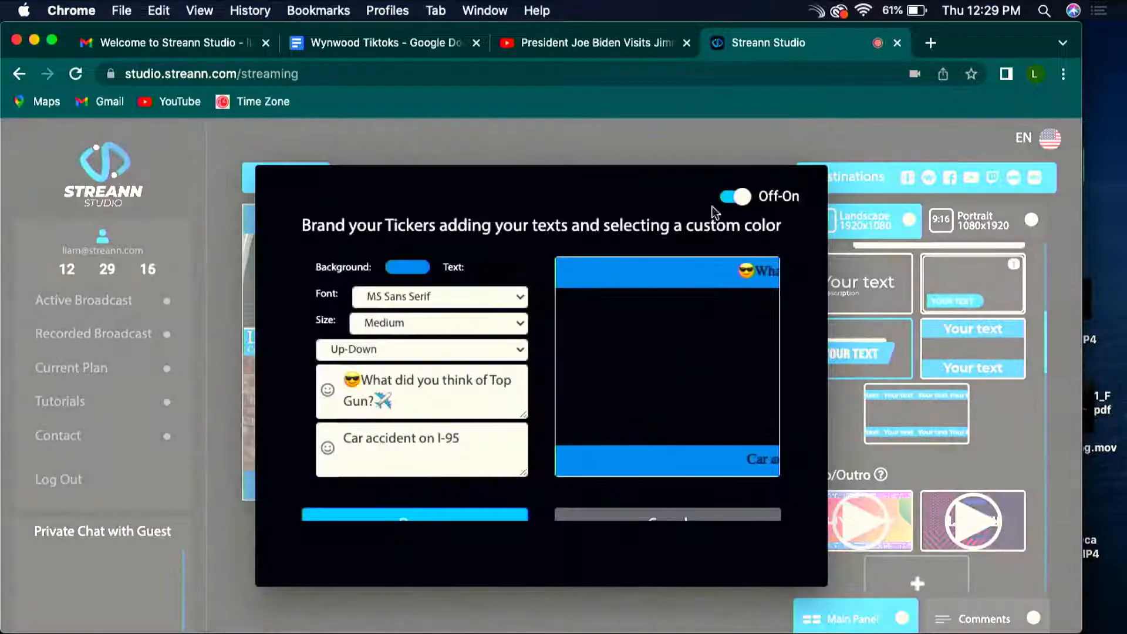
pyautogui.click(728, 197)
pyautogui.scroll(-2, 728, 205)
pyautogui.click(385, 483)
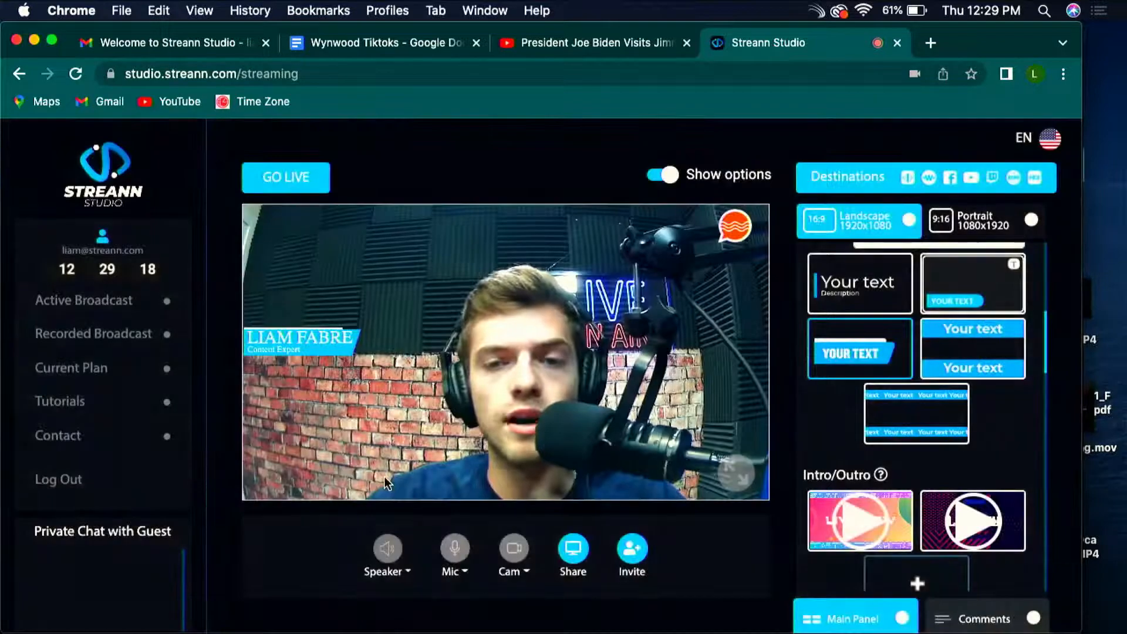
# Step: Hide the slanted name lower third on the broadcast
pyautogui.scroll(10, 980, 405)
pyautogui.scroll(-3, 985, 424)
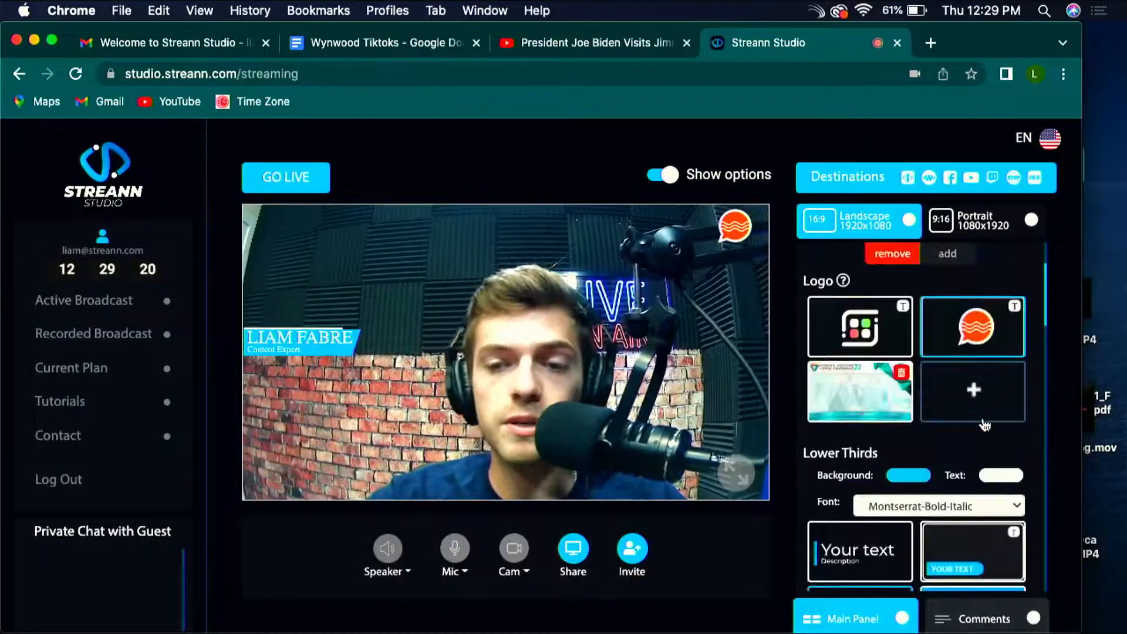
pyautogui.scroll(-4, 985, 424)
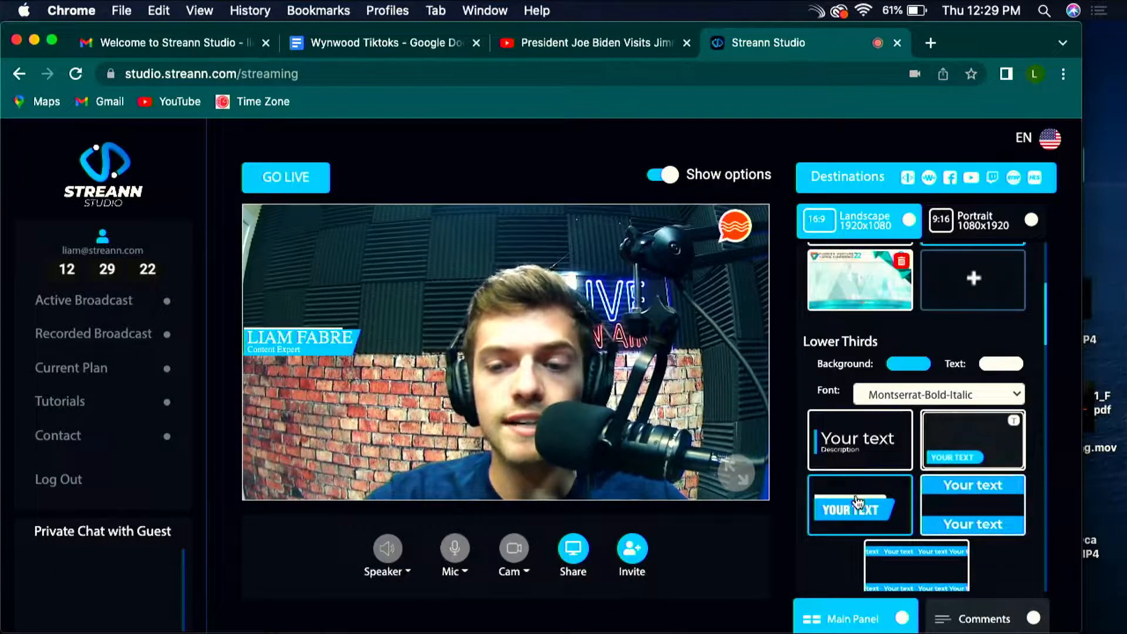
pyautogui.scroll(2, 959, 432)
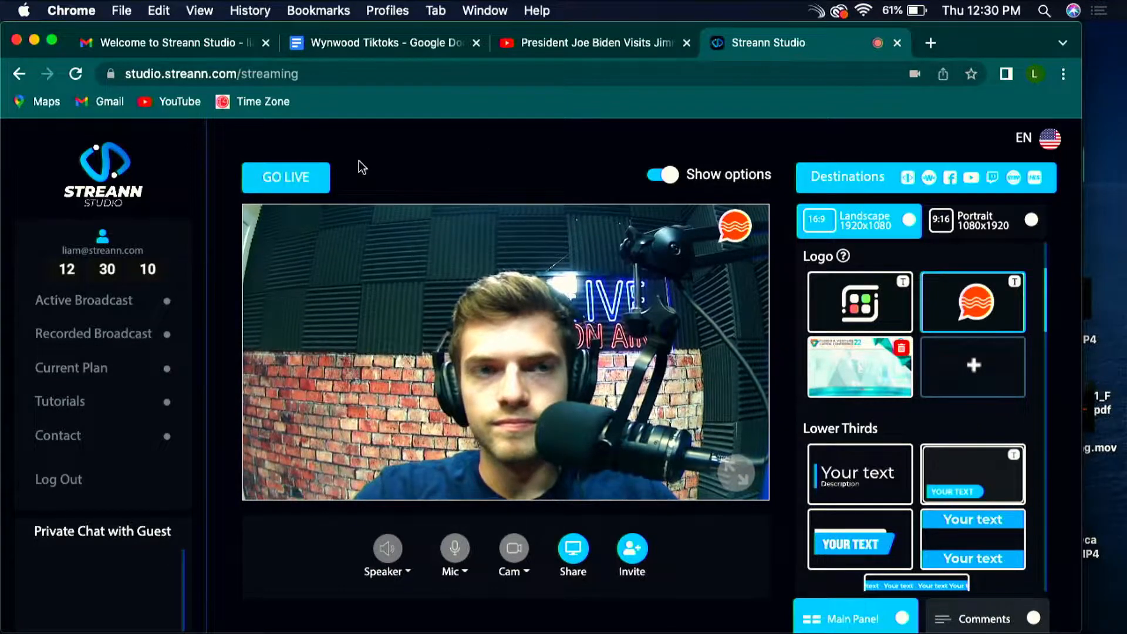
pyautogui.scroll(-1, 610, 344)
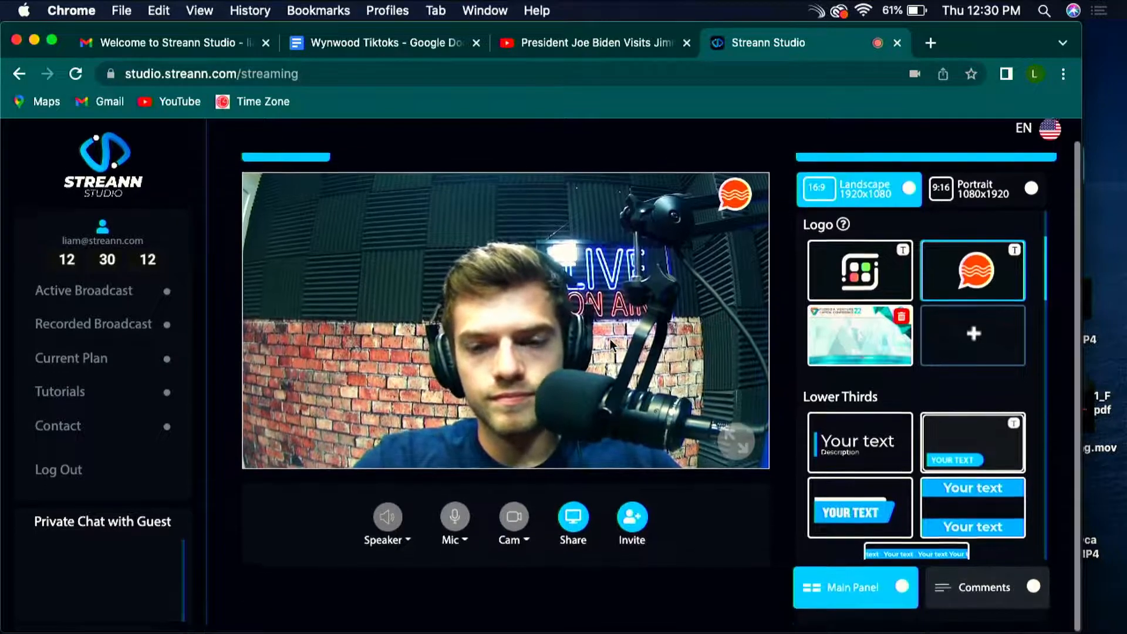
pyautogui.scroll(-1, 789, 522)
pyautogui.scroll(3, 831, 495)
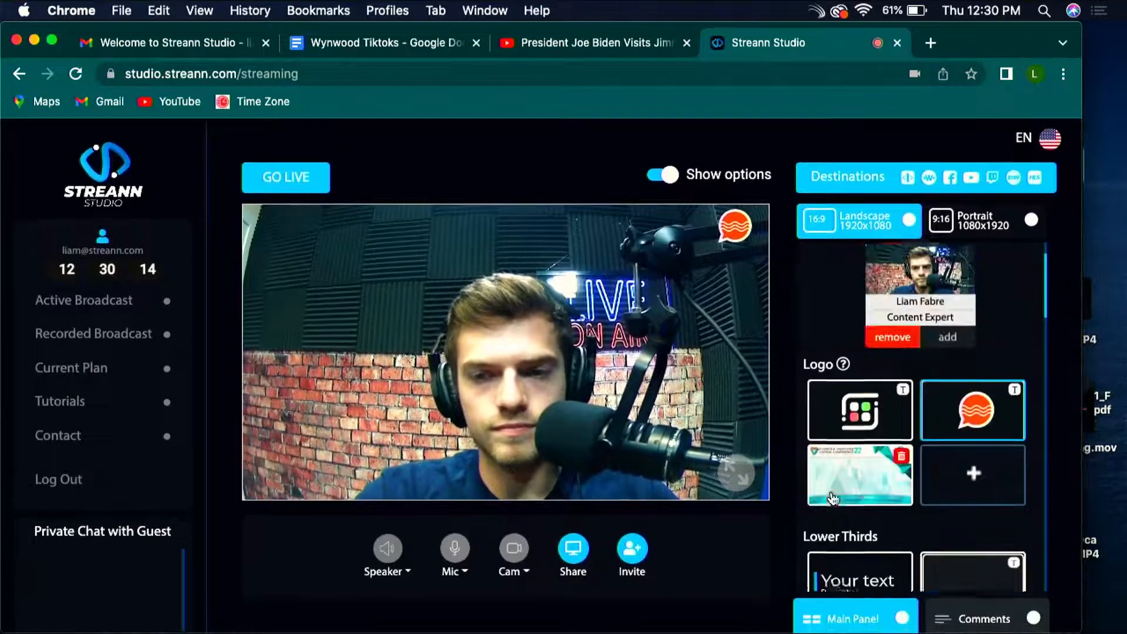